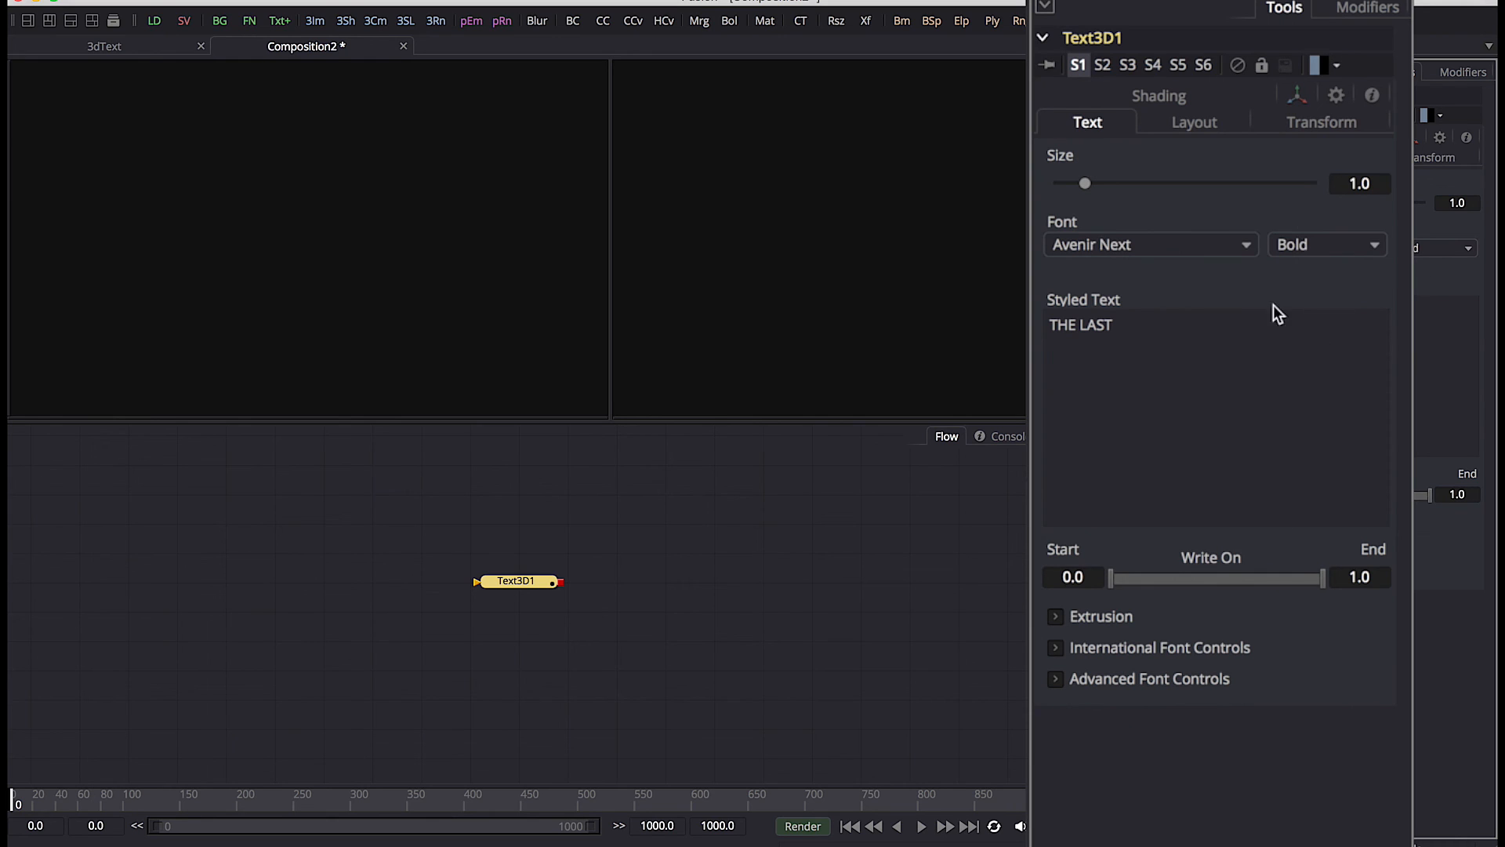
# Show the Text3D1 node in the 3D viewer and switch to a single wide viewer layout
pyautogui.moveTo(540, 580); pyautogui.dragTo(519, 326)
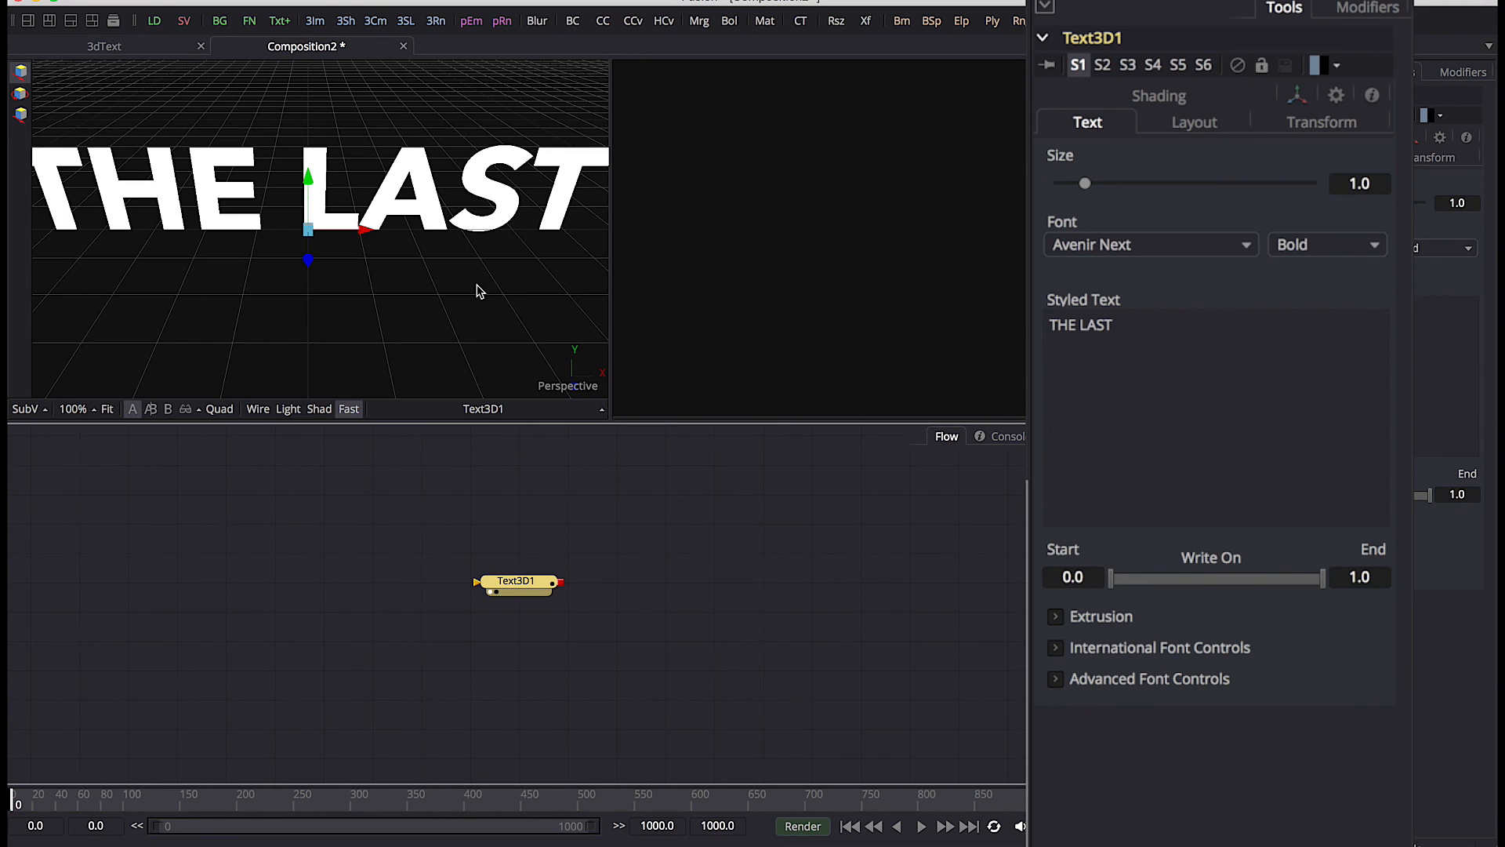
pyautogui.click(29, 21)
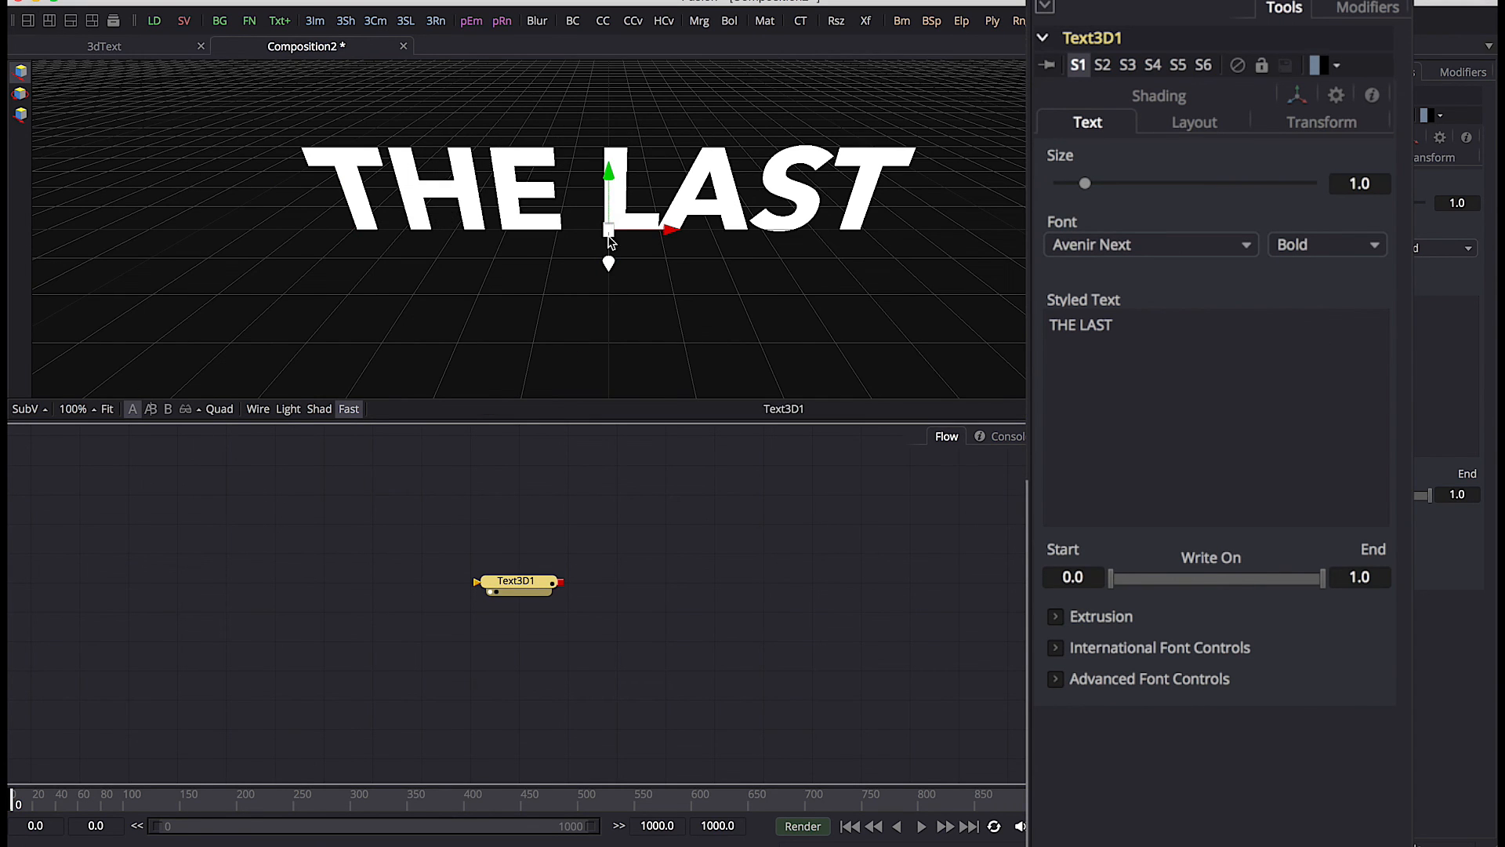
pyautogui.moveTo(696, 263); pyautogui.dragTo(695, 301)
# Extrude the THE LAST text to a depth of about 0.128 and turn on lighting and shadows in the viewer
pyautogui.click(1232, 523)
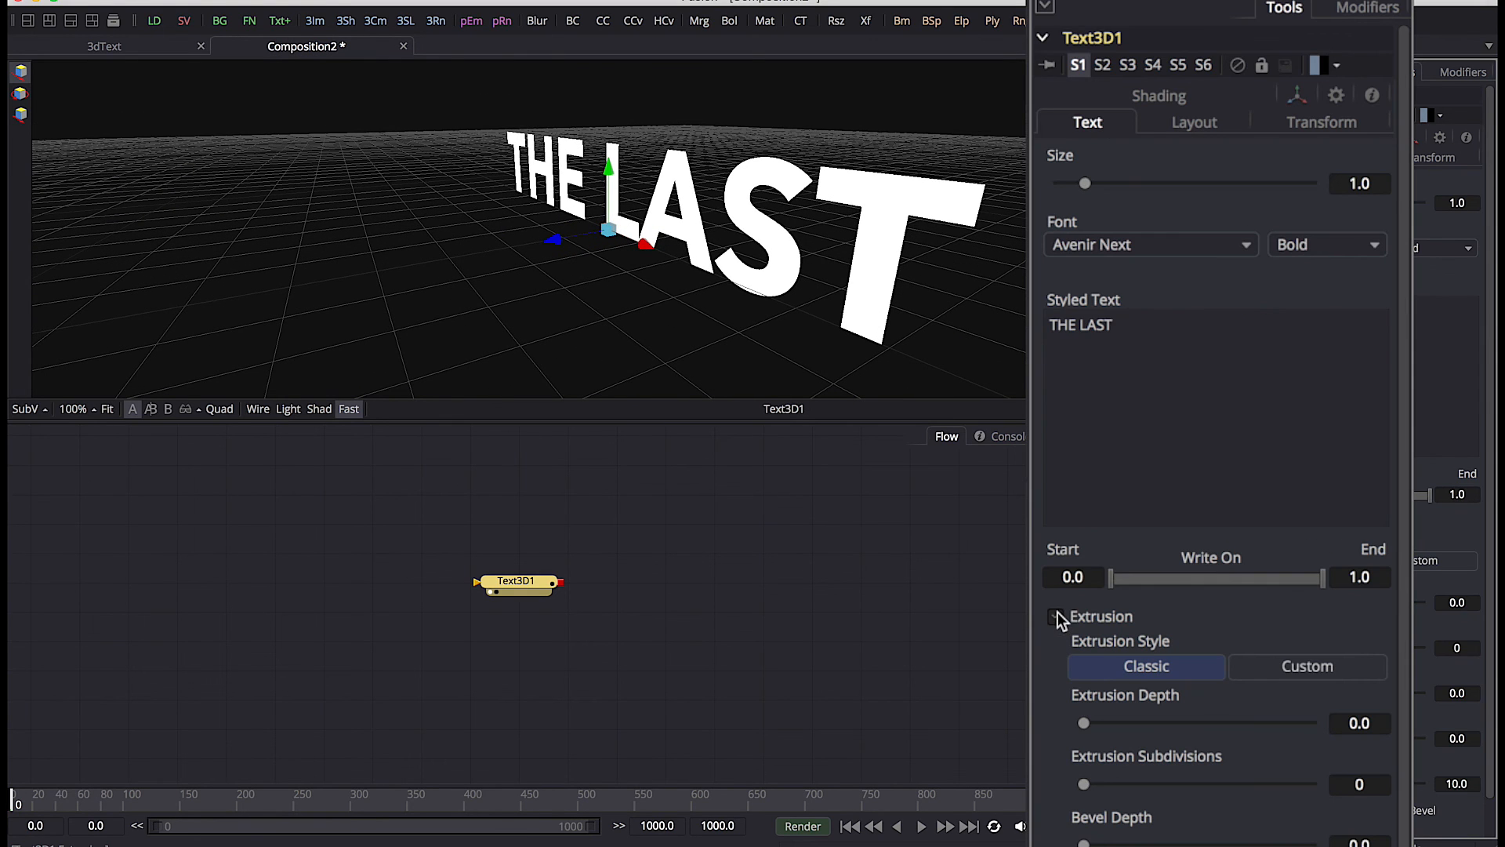
pyautogui.scroll(-2, 1070, 652)
pyautogui.moveTo(1215, 667)
pyautogui.mouseDown()
pyautogui.moveTo(1244, 667)
pyautogui.moveTo(1231, 670)
pyautogui.mouseUp()
pyautogui.click(320, 411)
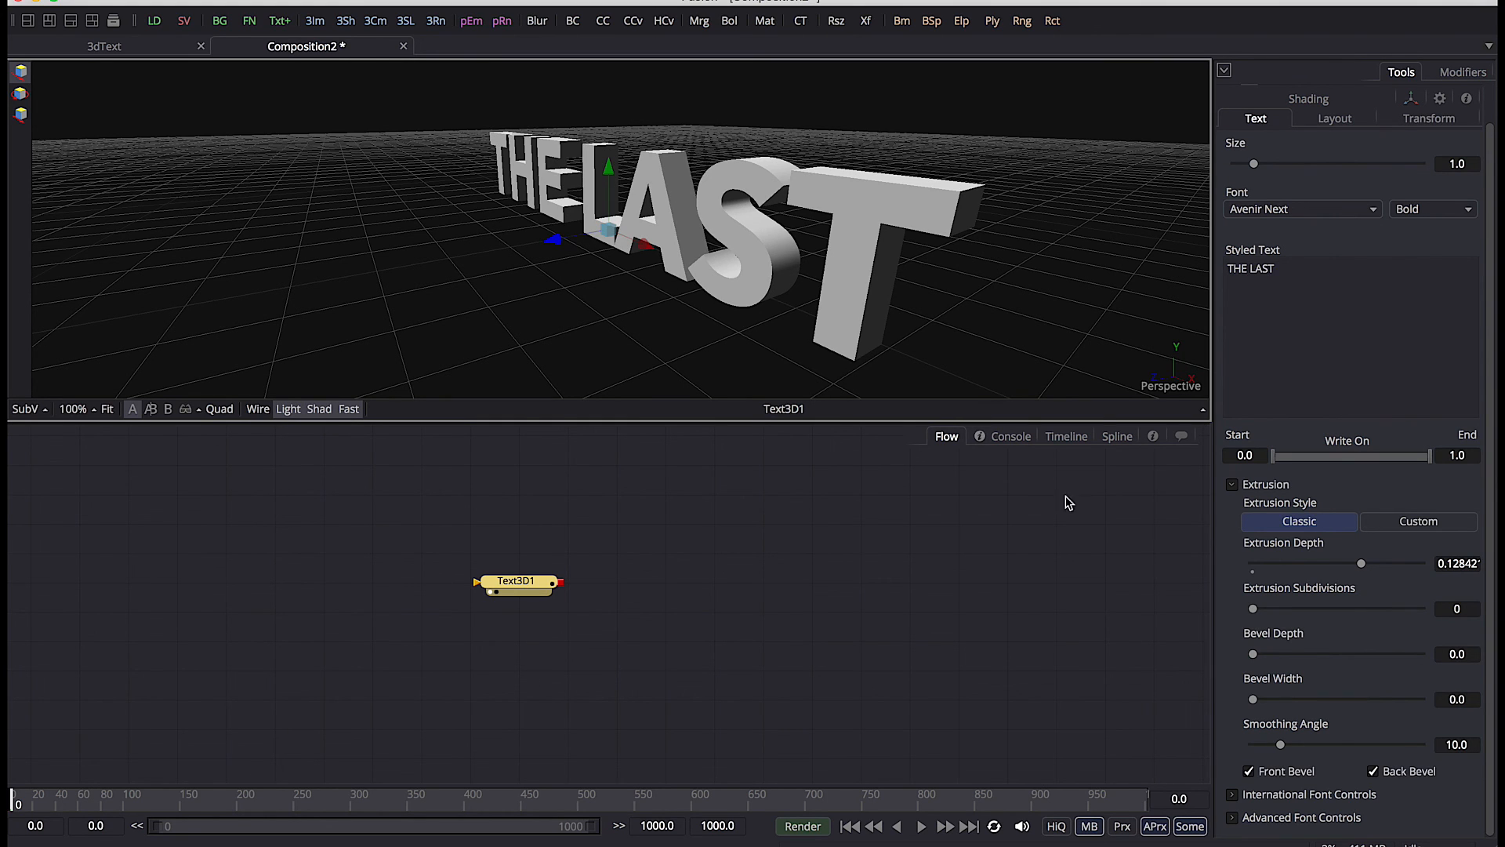
# Set the extrusion subdivisions to 3, bevel depth to 0.00425, bevel width to 0.00263 and smoothing angle to 25
pyautogui.moveTo(1255, 608); pyautogui.dragTo(1269, 608)
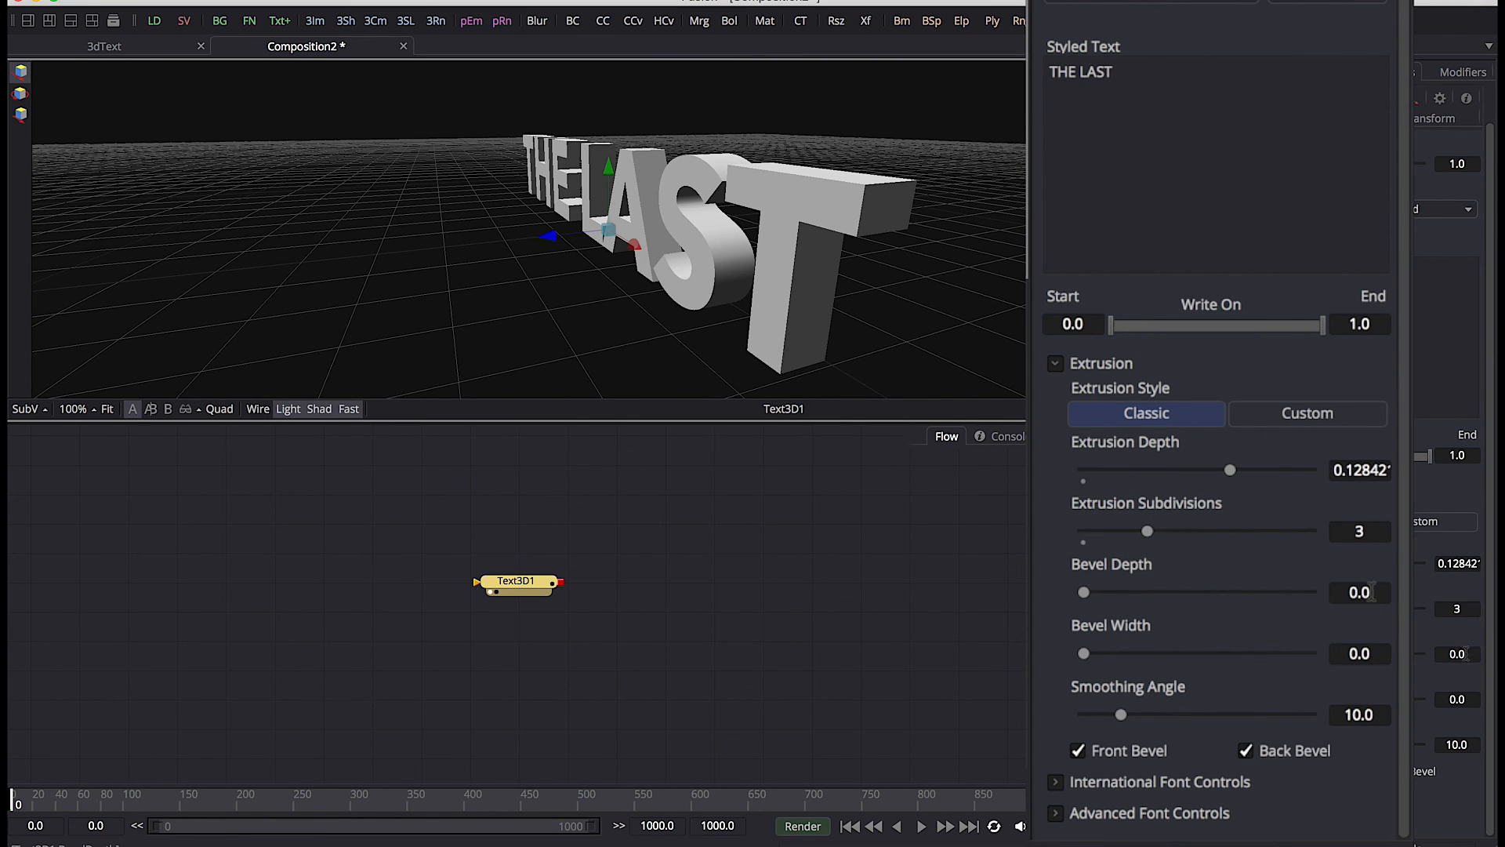
pyautogui.write('0')
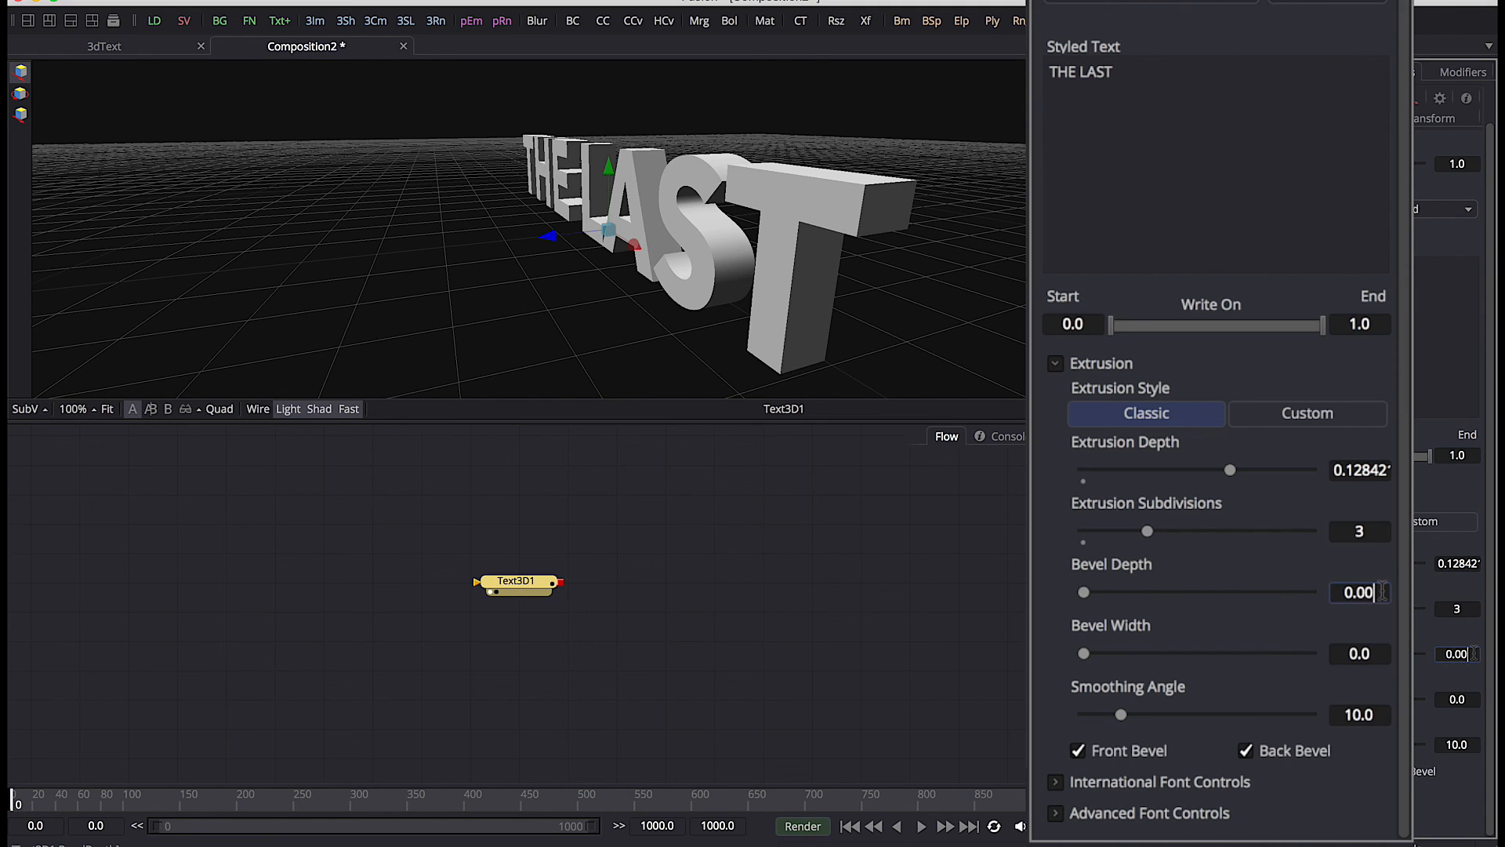
pyautogui.write('425')
pyautogui.press('Tab')
pyautogui.write('.00')
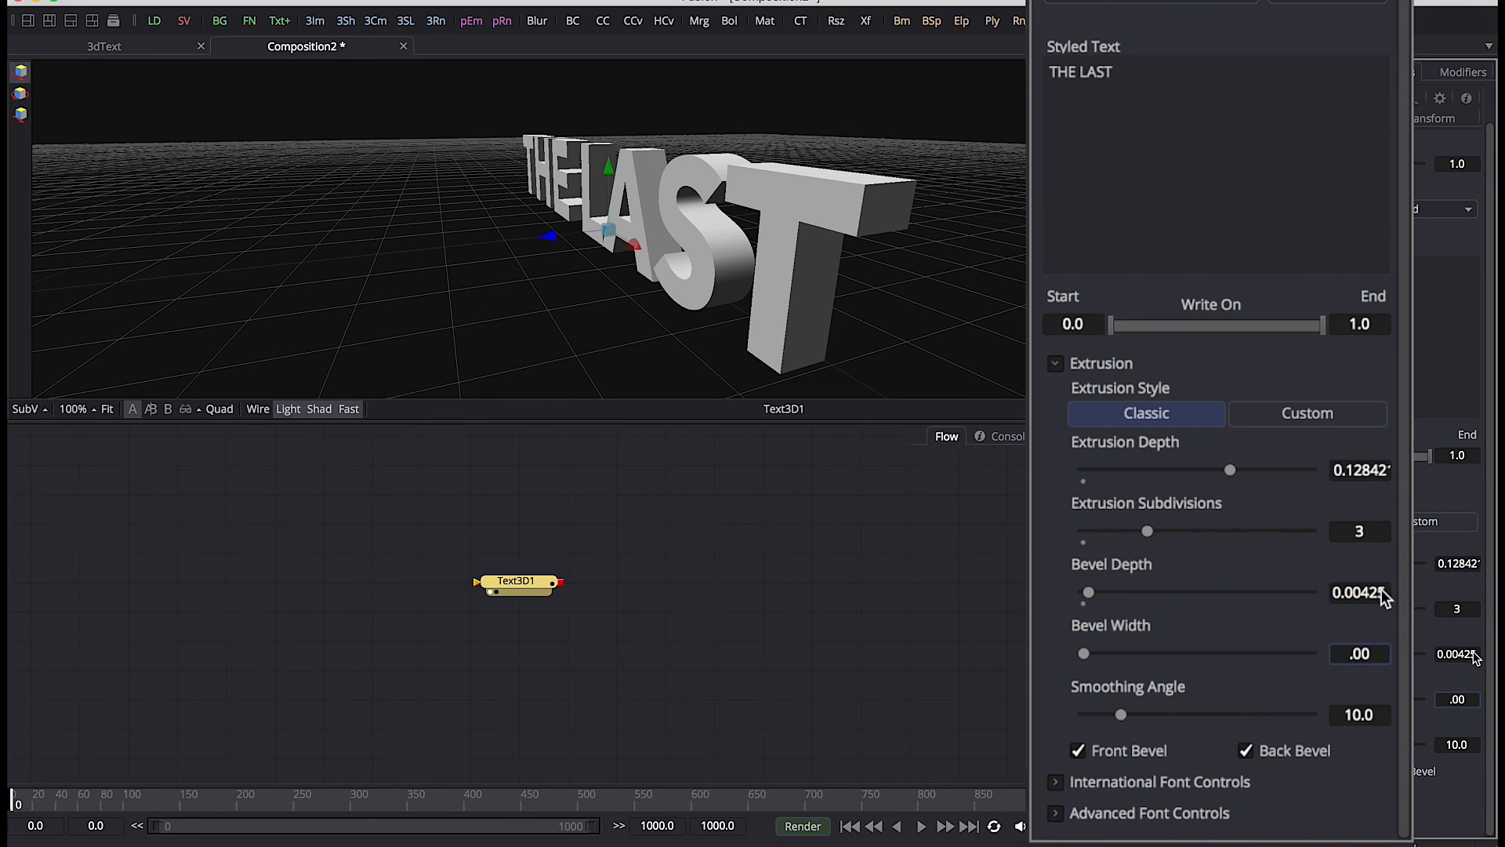
pyautogui.write('263')
pyautogui.press('Tab')
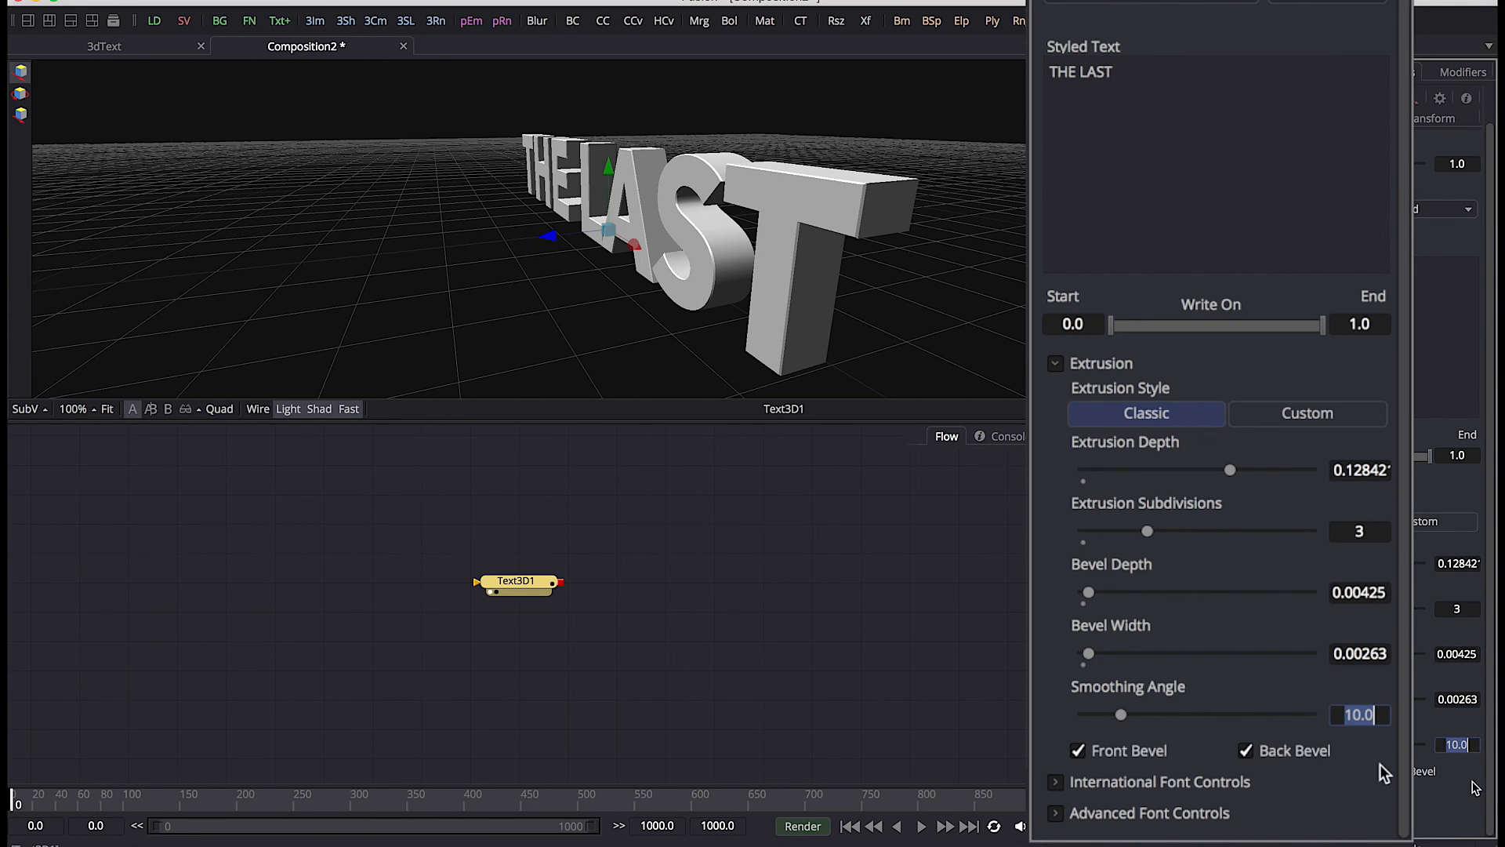
pyautogui.write('25')
pyautogui.press('Tab')
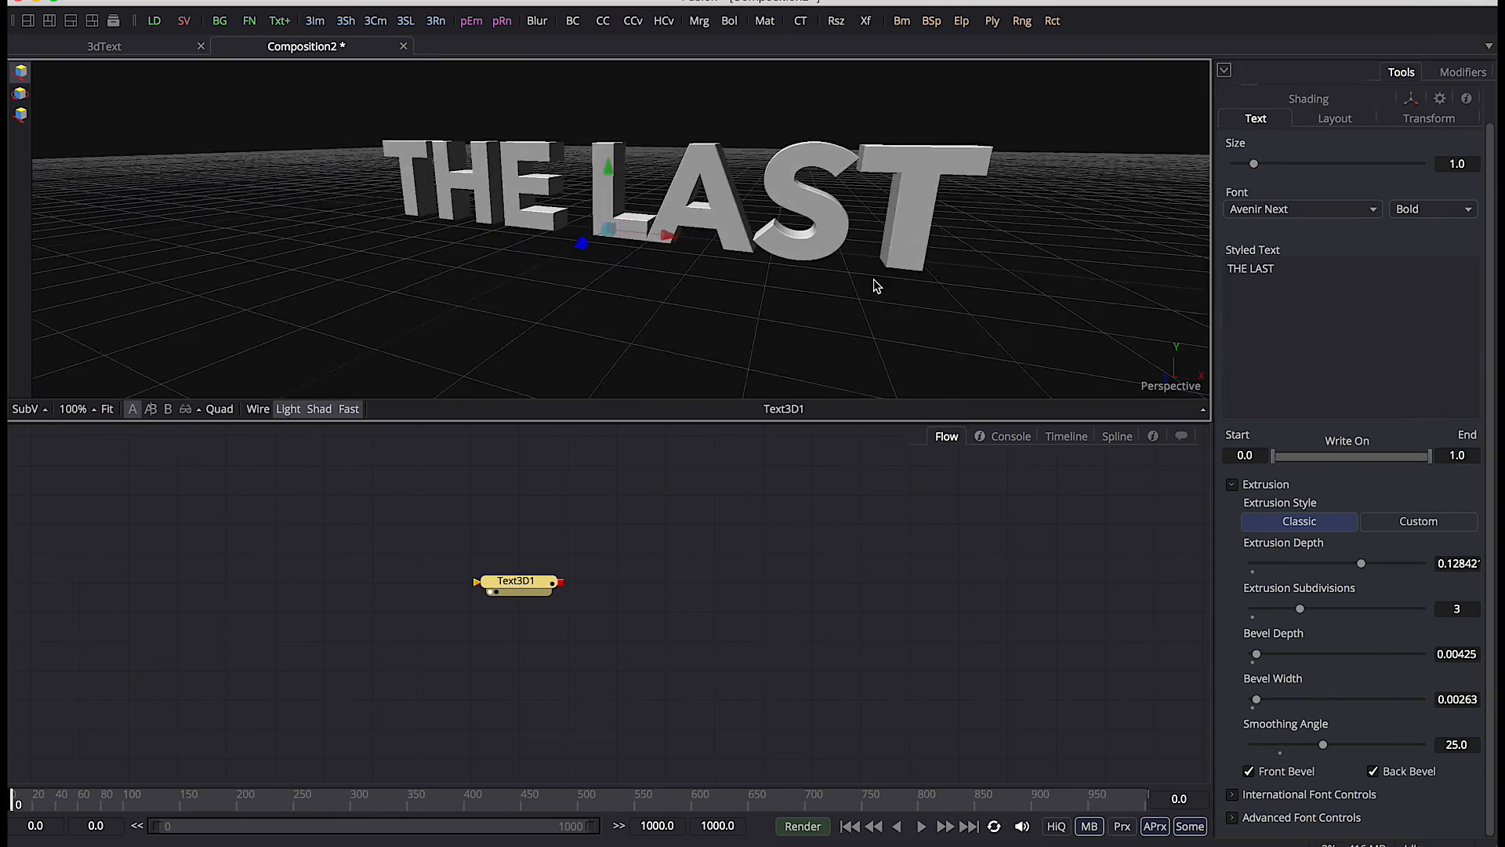
# In the text's shading, set the specular exponent to 3 and the specular intensity to 2
pyautogui.moveTo(873, 284)
pyautogui.mouseDown()
pyautogui.moveTo(883, 308)
pyautogui.moveTo(766, 286)
pyautogui.moveTo(891, 282)
pyautogui.mouseUp()
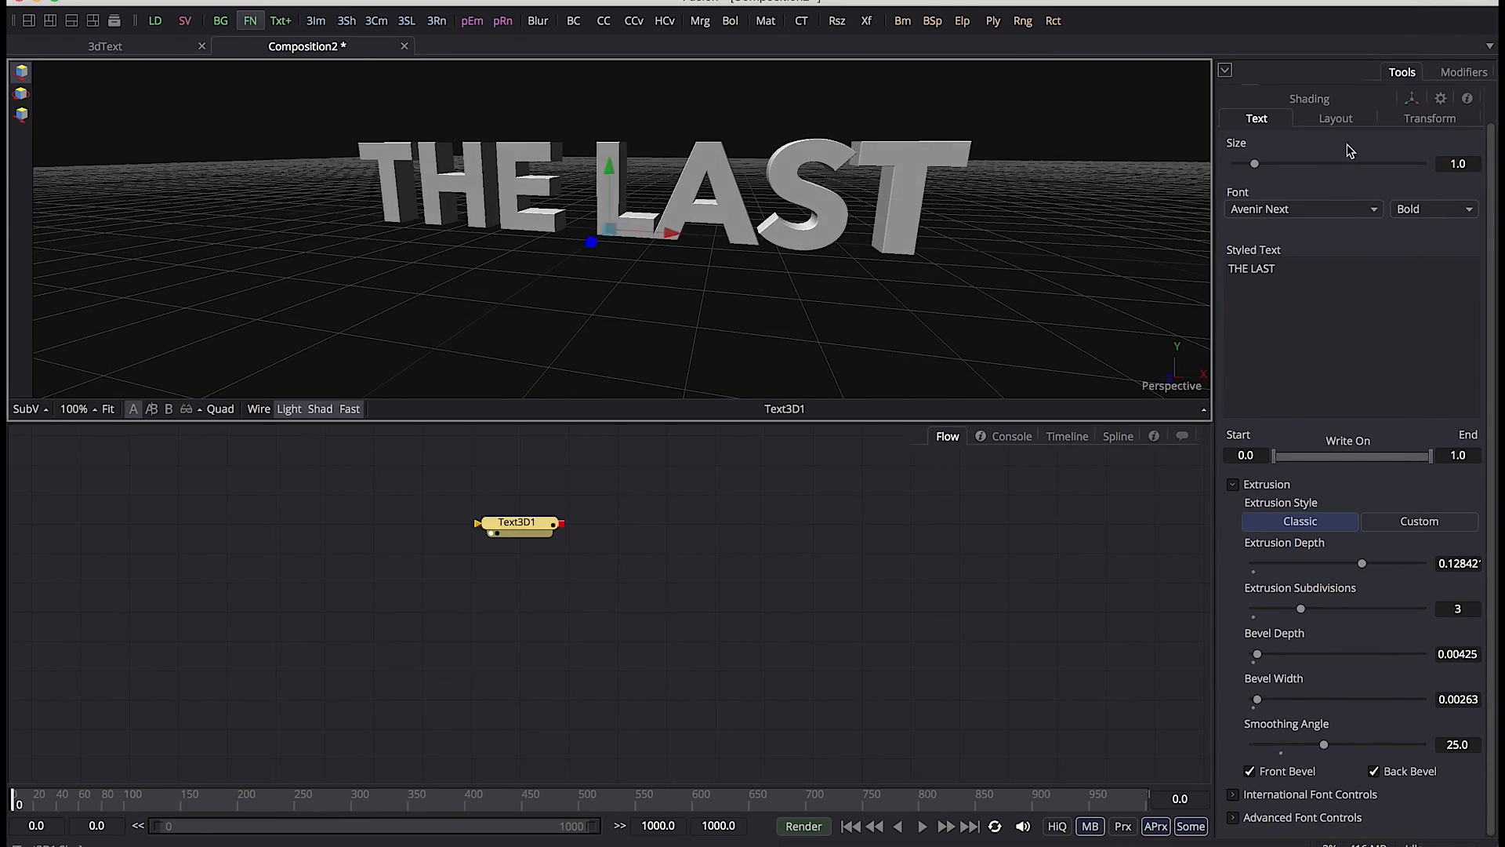
pyautogui.scroll(1, 1342, 169)
pyautogui.click(1310, 139)
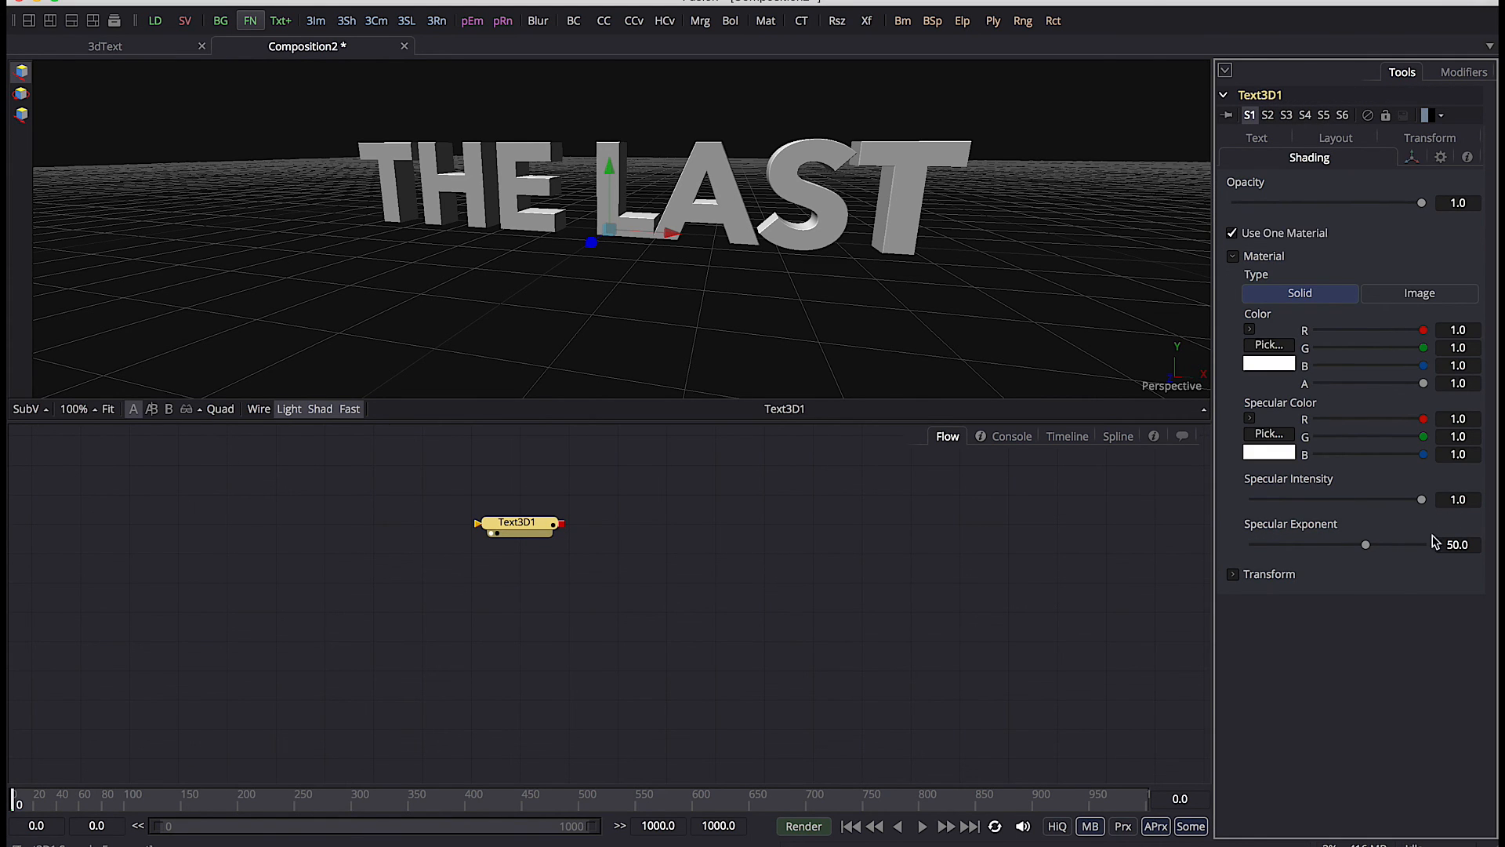
pyautogui.click(1458, 544)
pyautogui.write('3')
pyautogui.press('Return')
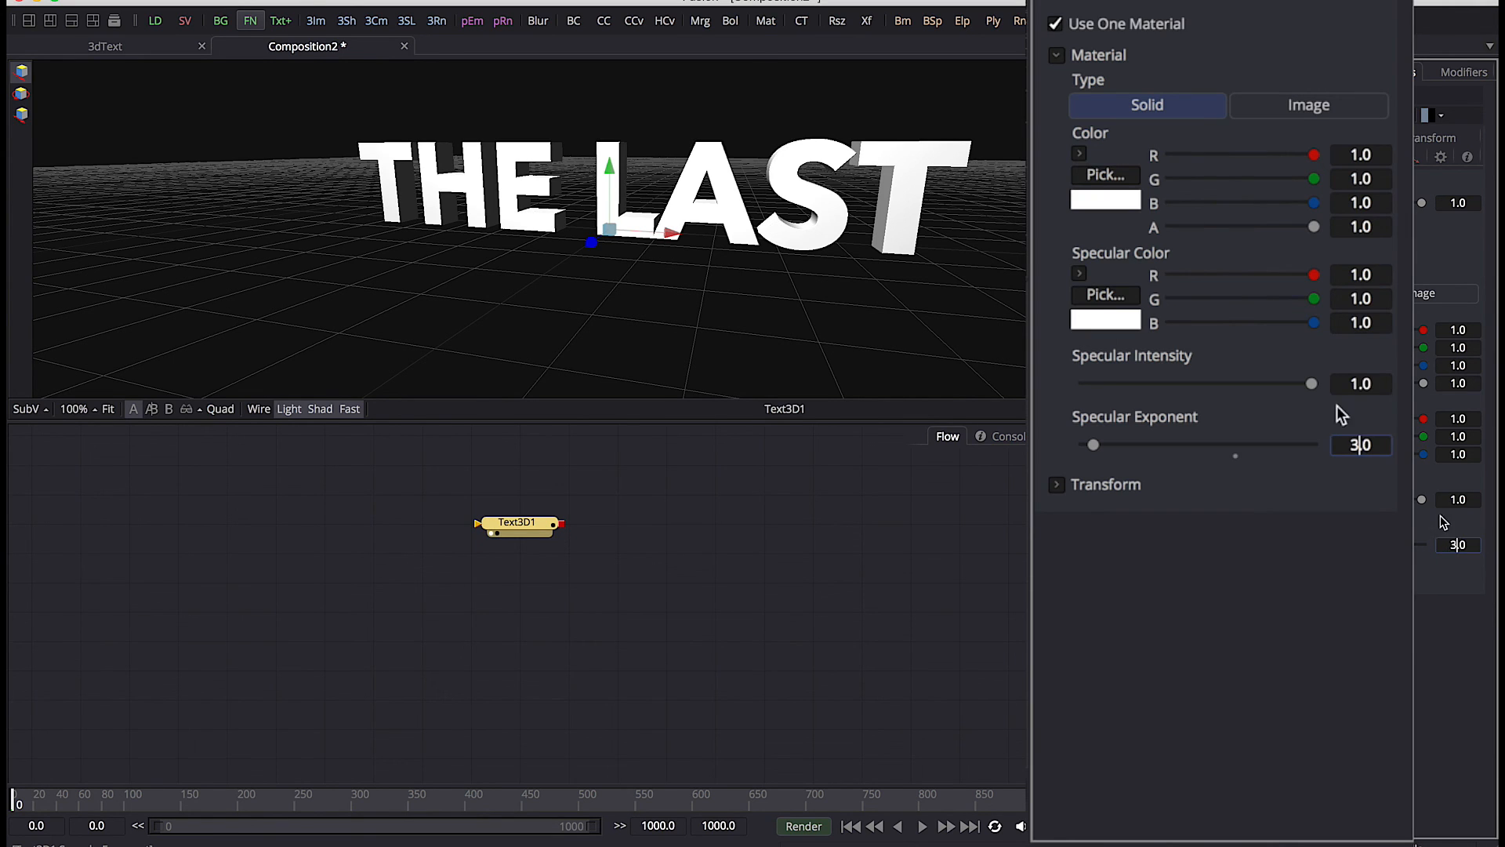
pyautogui.click(1480, 501)
pyautogui.write('2')
pyautogui.press('Tab')
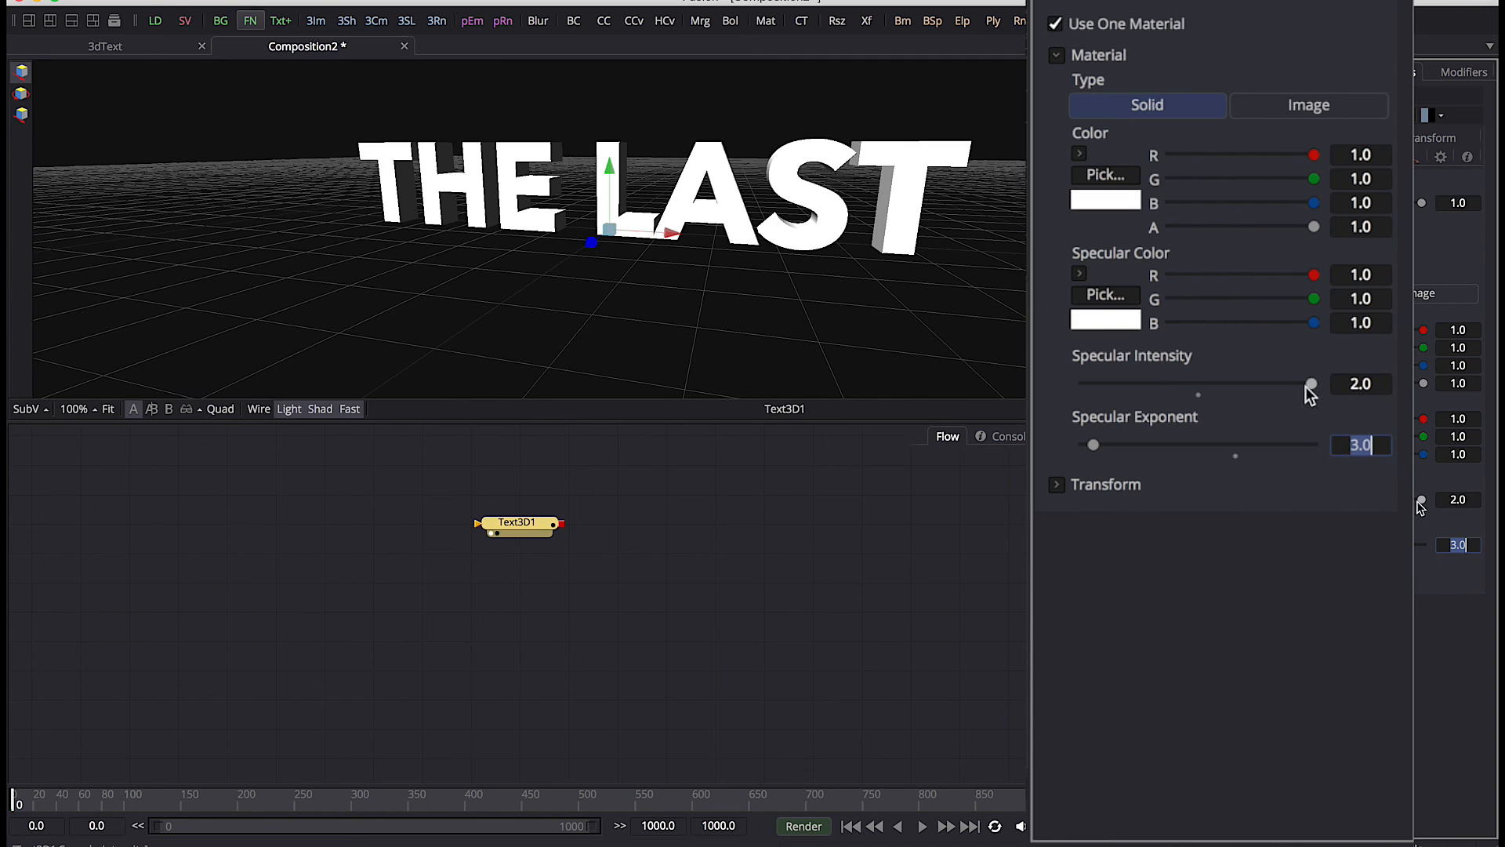
pyautogui.click(1452, 500)
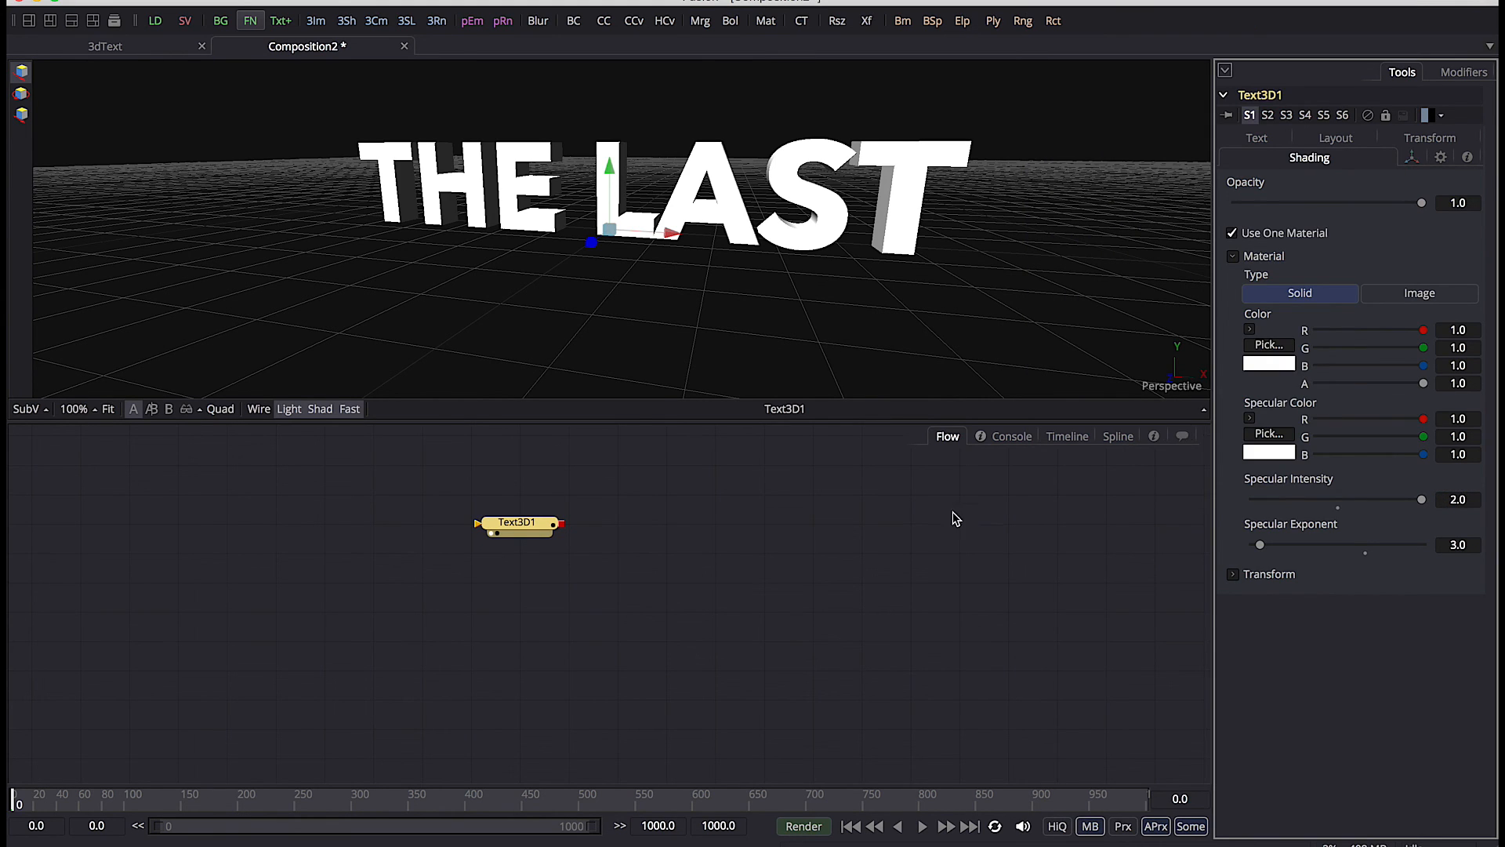
# Paste an instance of Text3D1 merged with the original through a Merge3D node, and place the instance below the original
pyautogui.moveTo(515, 531); pyautogui.dragTo(459, 525)
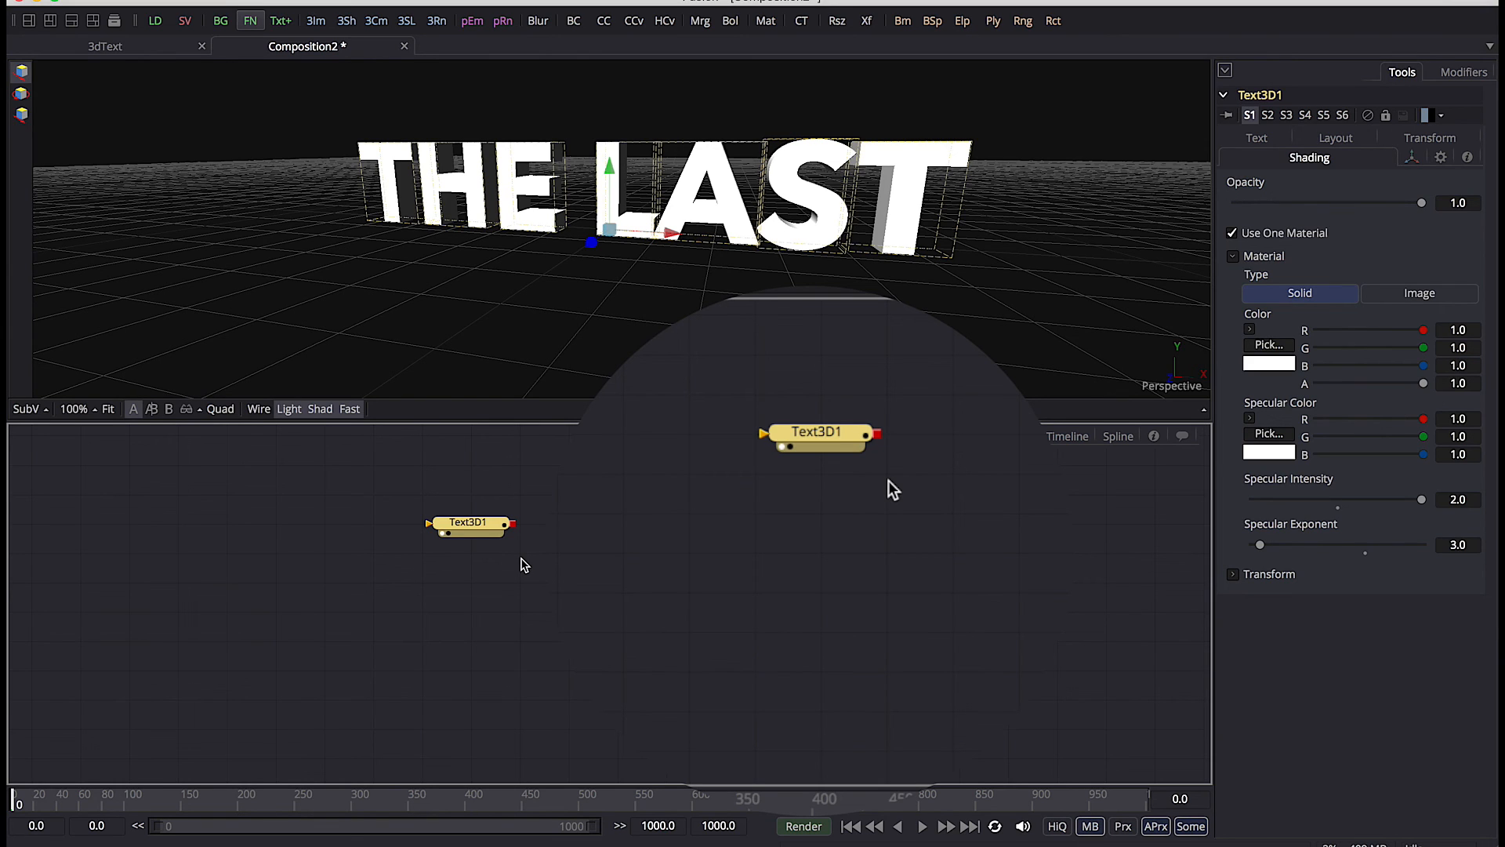
pyautogui.hotkey('ctrl', 'shift', 'v')
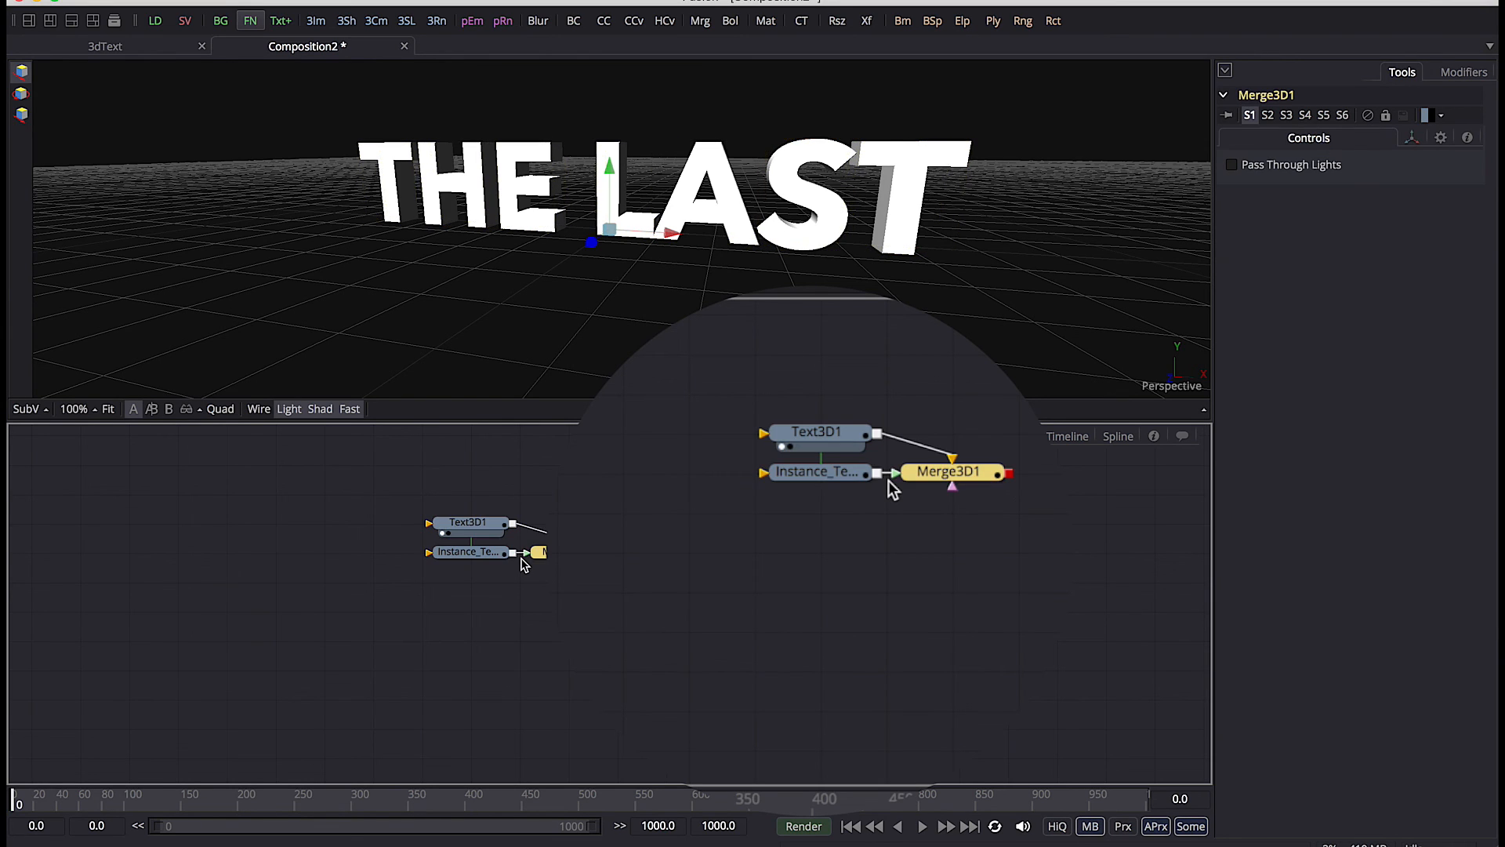
pyautogui.moveTo(499, 554); pyautogui.dragTo(499, 611)
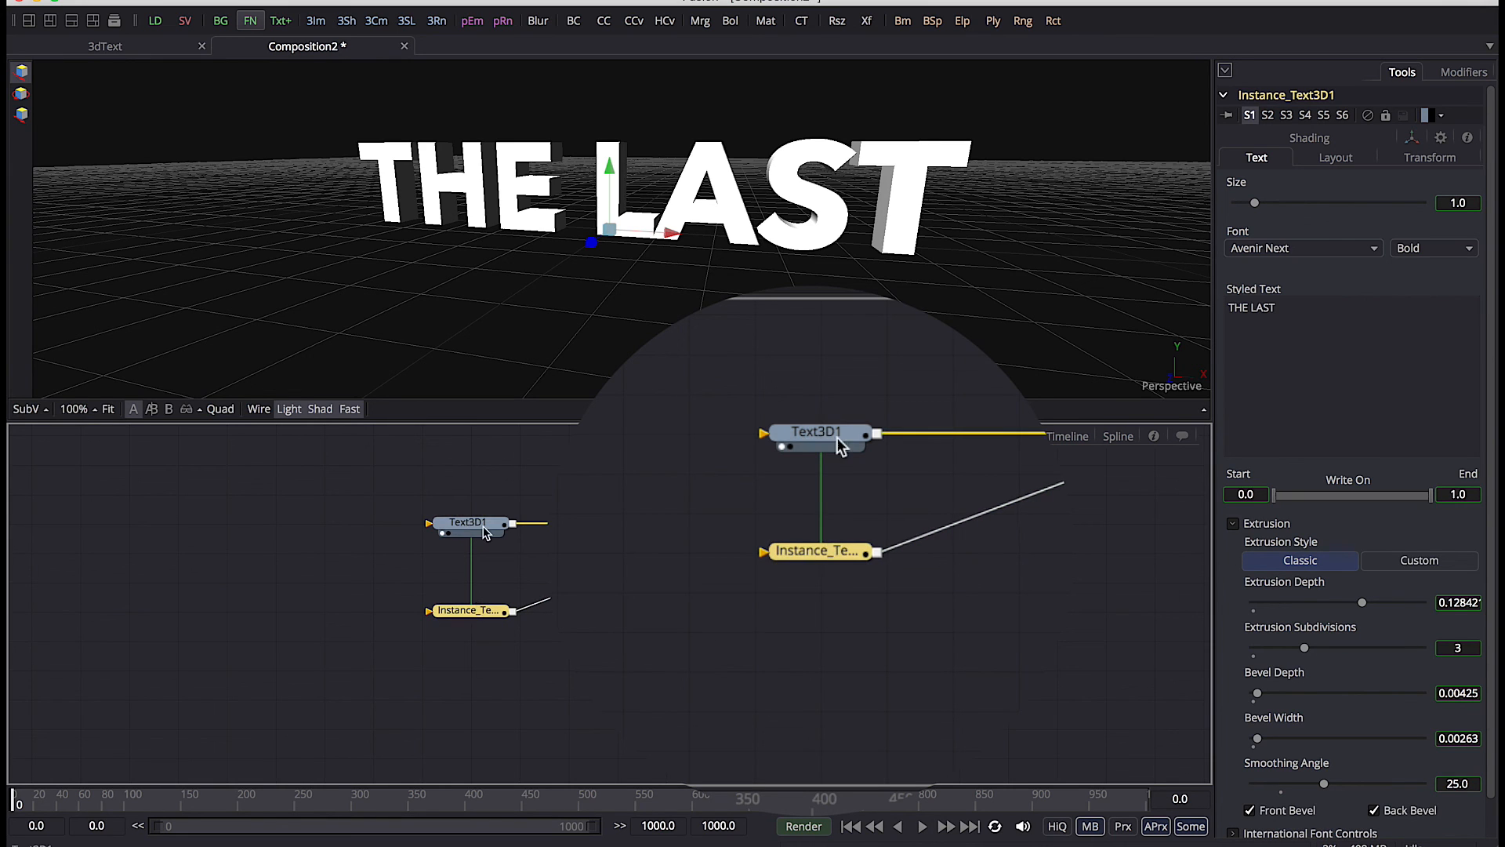
# Try changing the original Text3D1 node's text to THE LATEST, and restore it to THE LAST
pyautogui.click(468, 524)
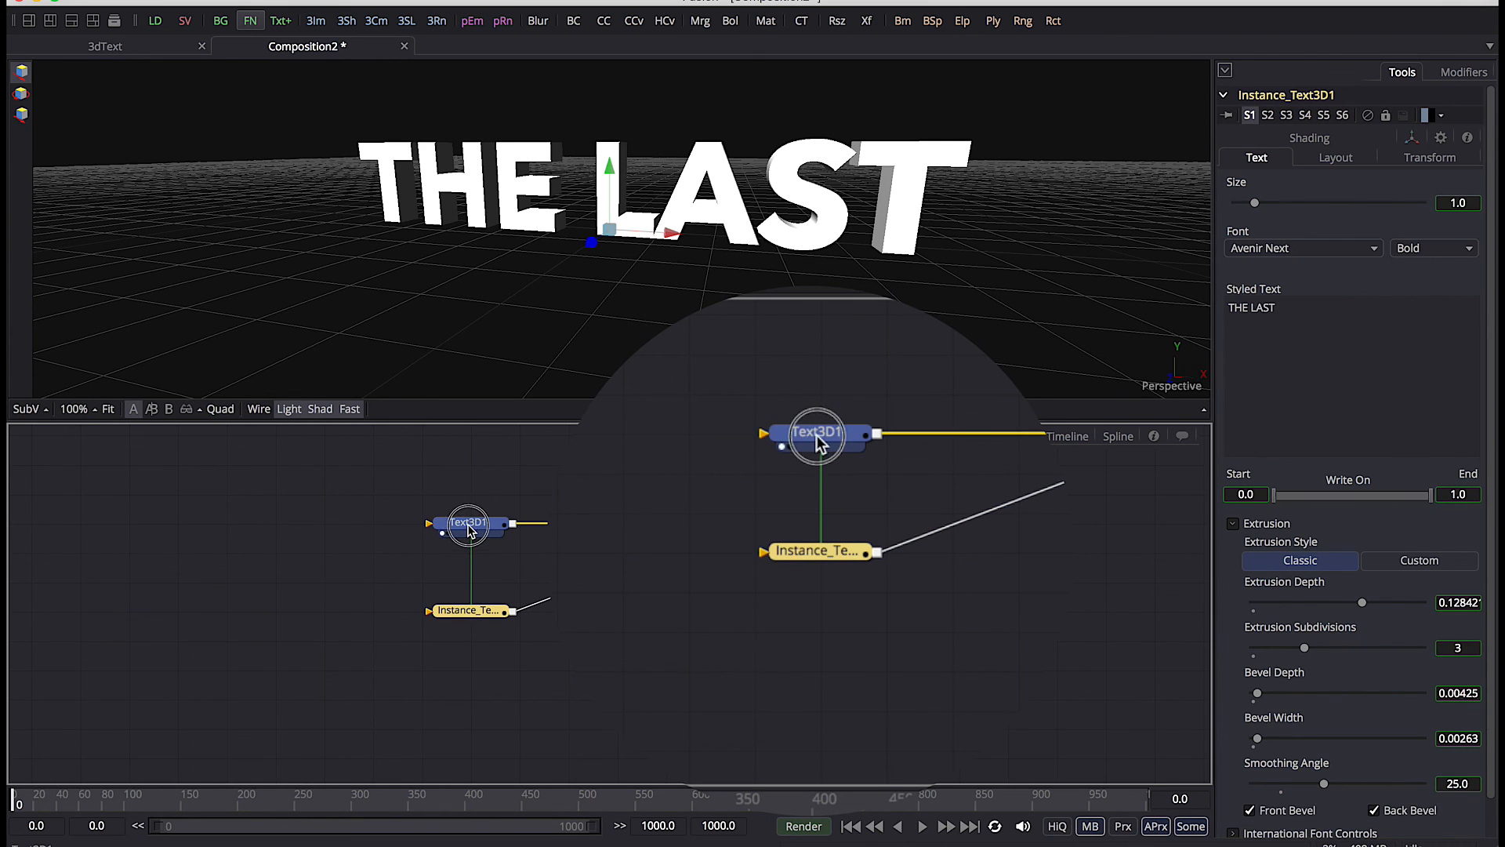
pyautogui.click(1270, 138)
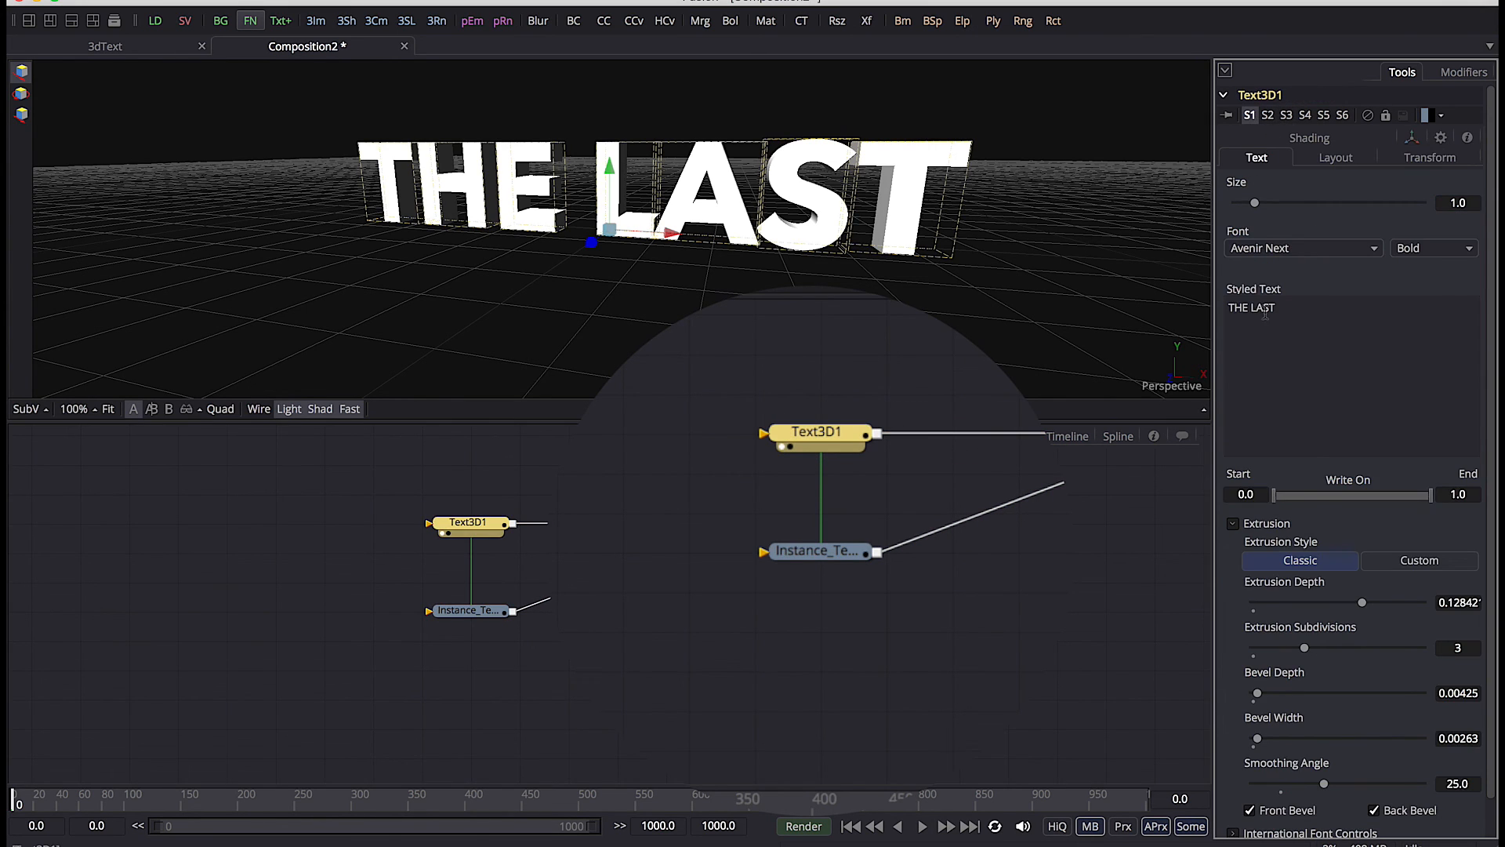
pyautogui.click(493, 611)
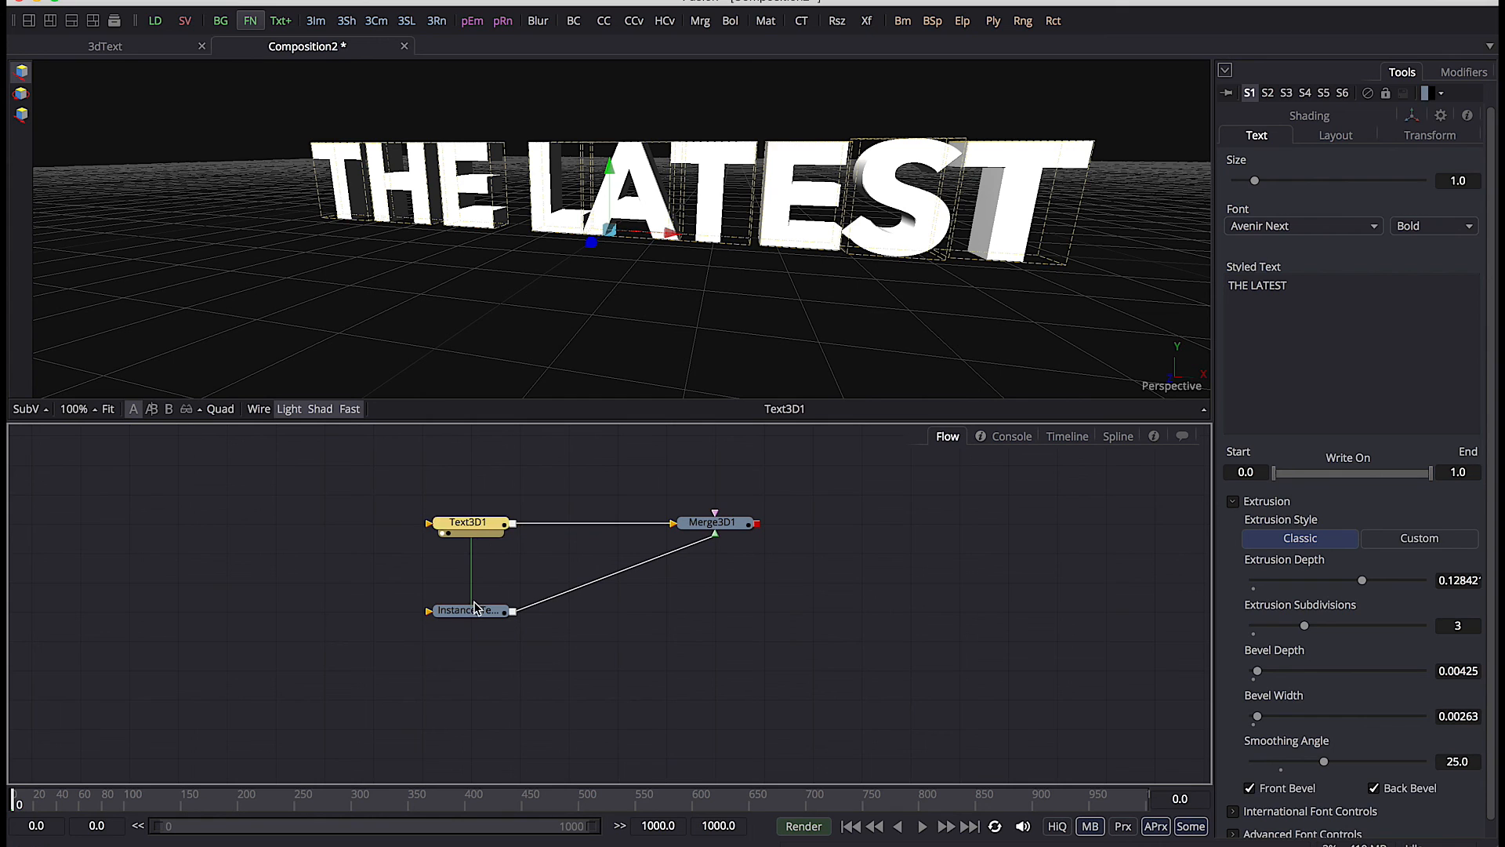
pyautogui.click(485, 536)
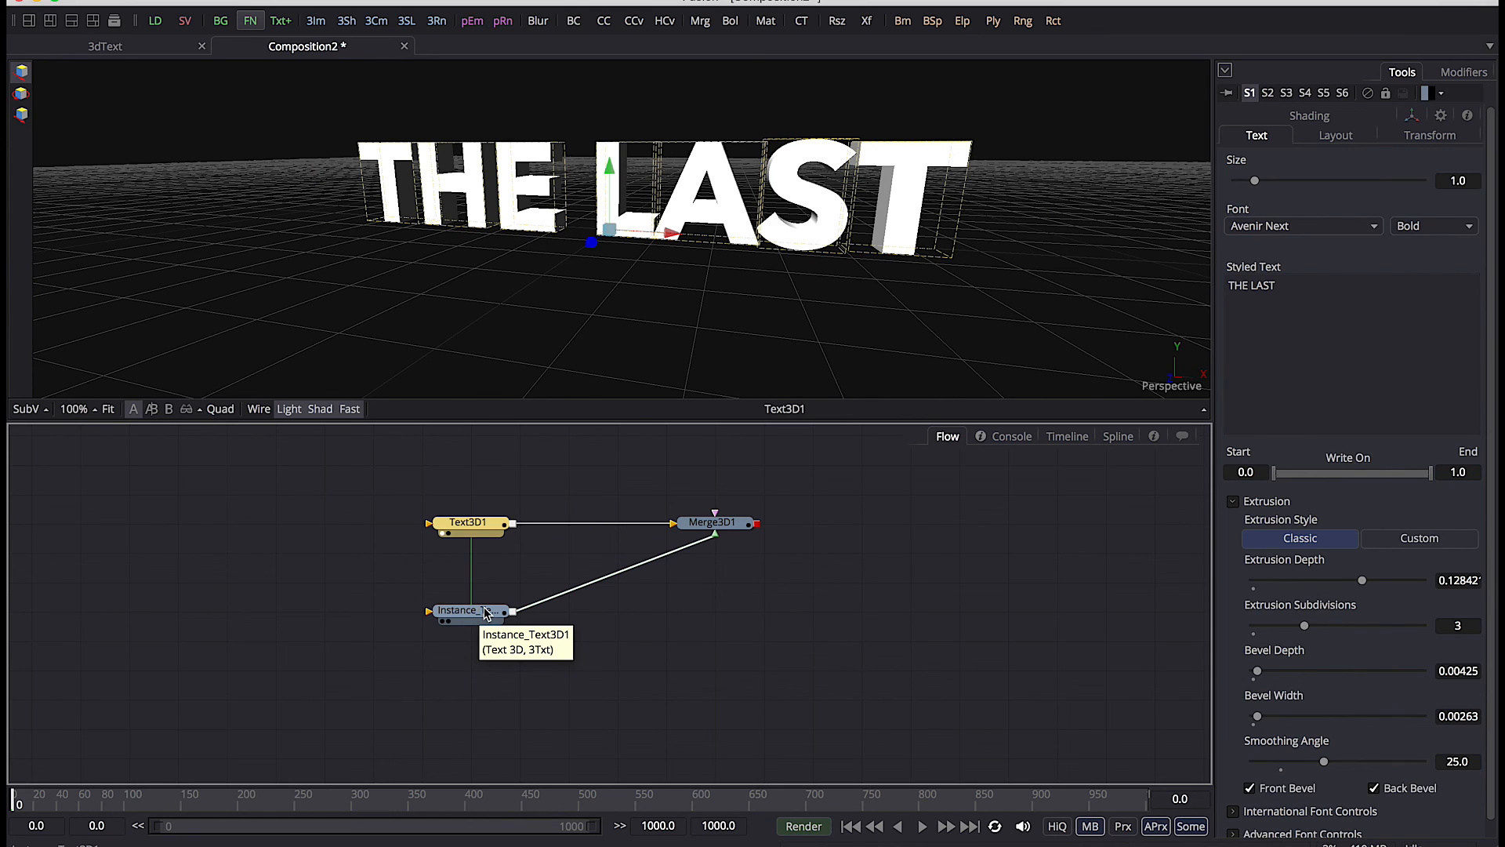
# Deinstance the extrusion depth, bevel depth and bevel width of the instanced text node
pyautogui.click(486, 612)
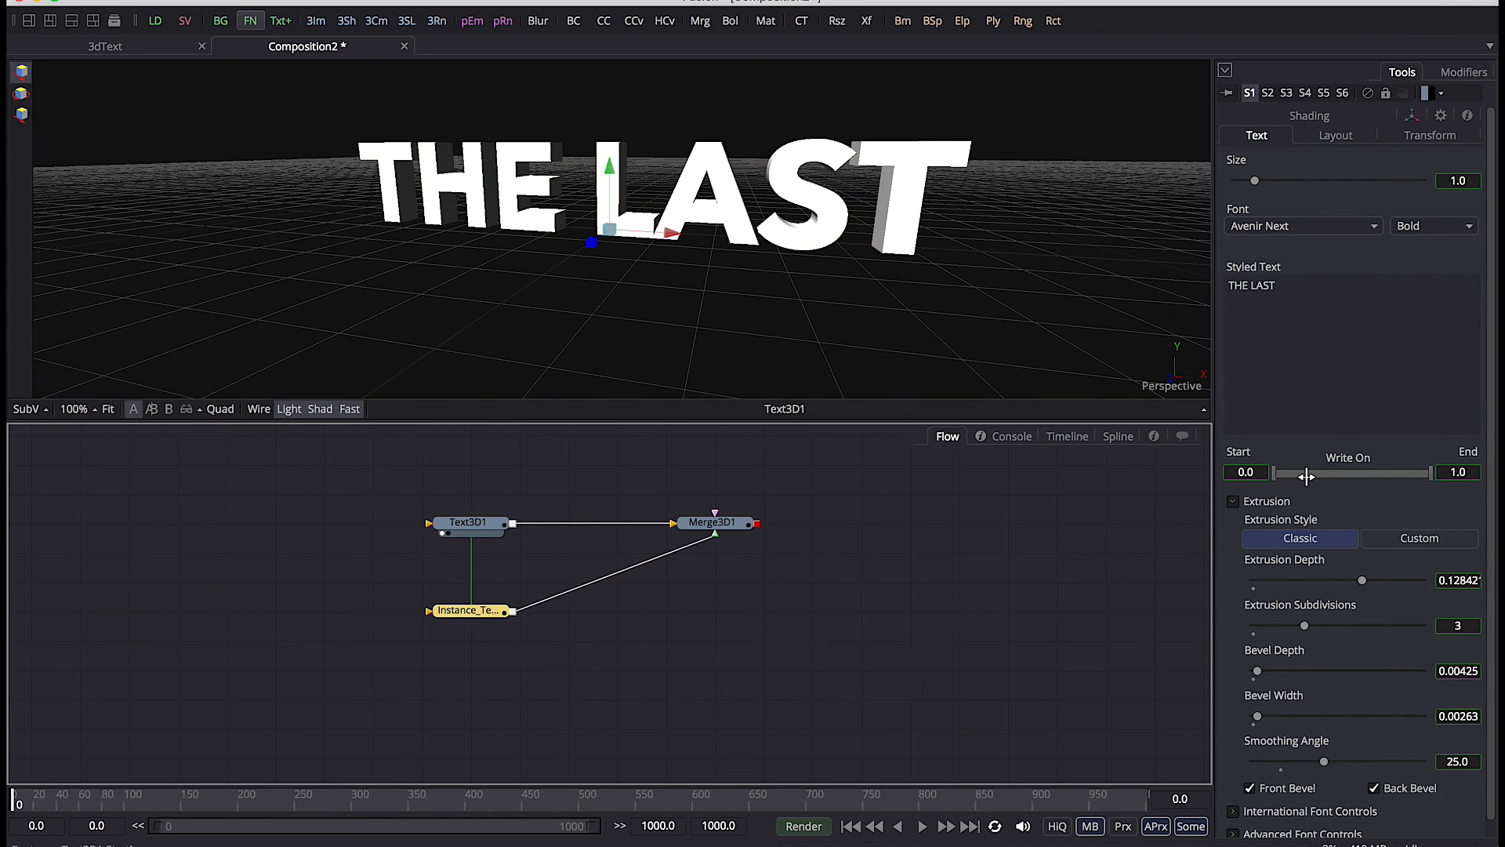
pyautogui.scroll(-1, 1307, 475)
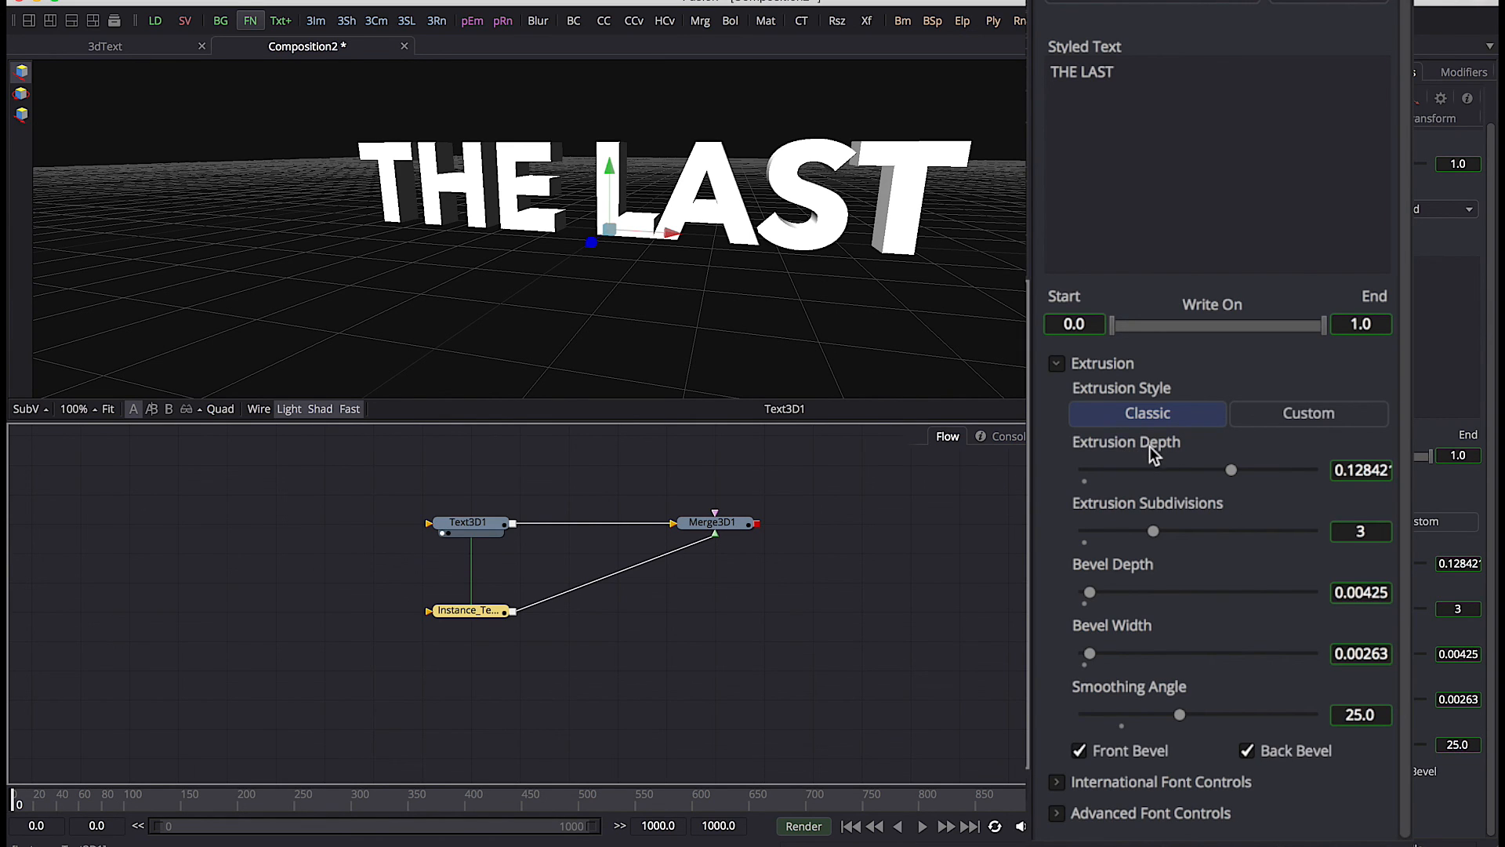
pyautogui.rightClick(1150, 445)
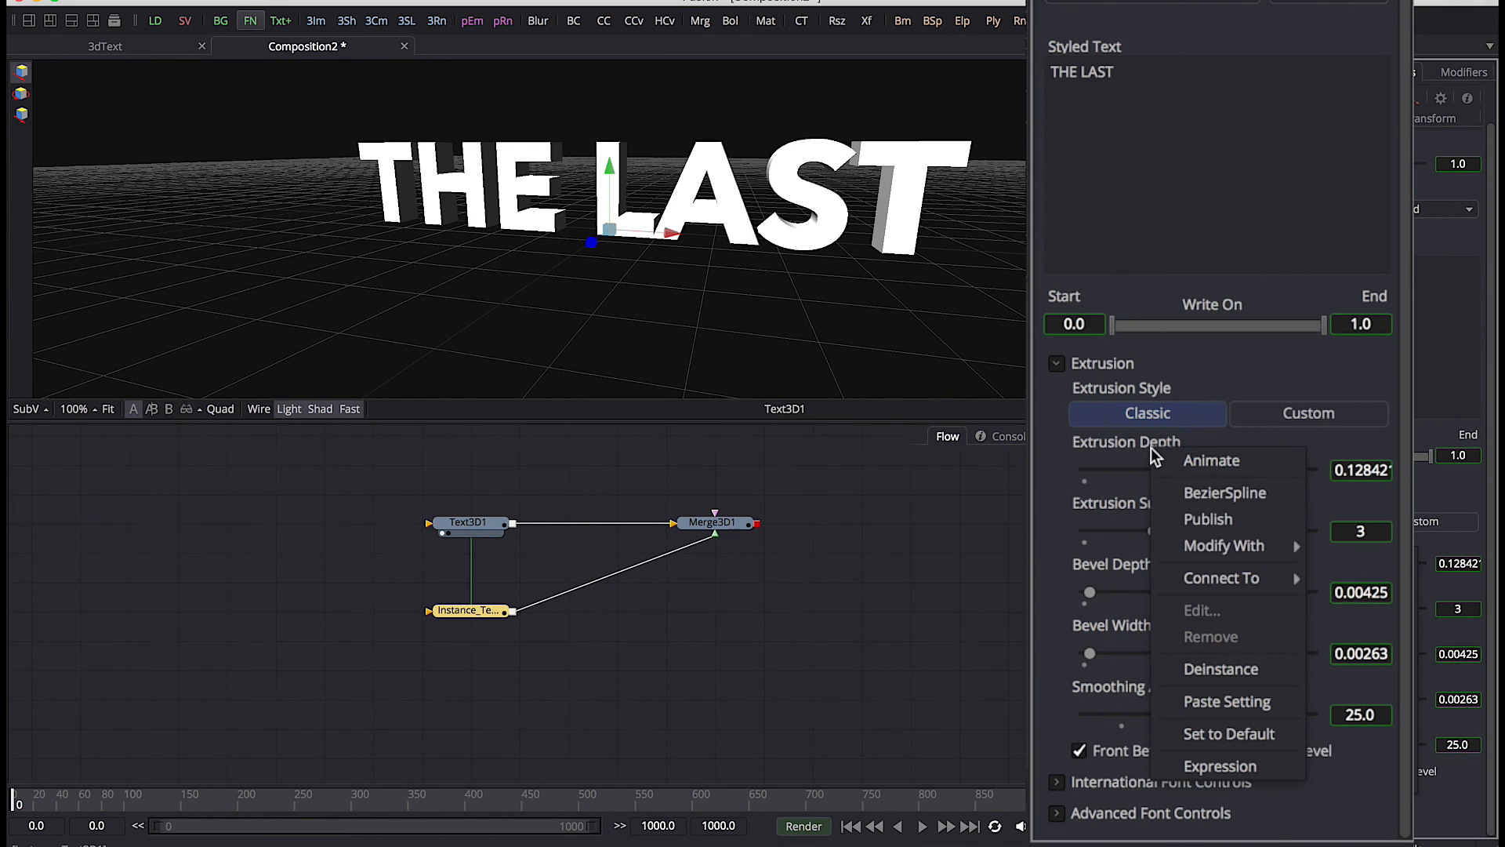
pyautogui.click(1222, 669)
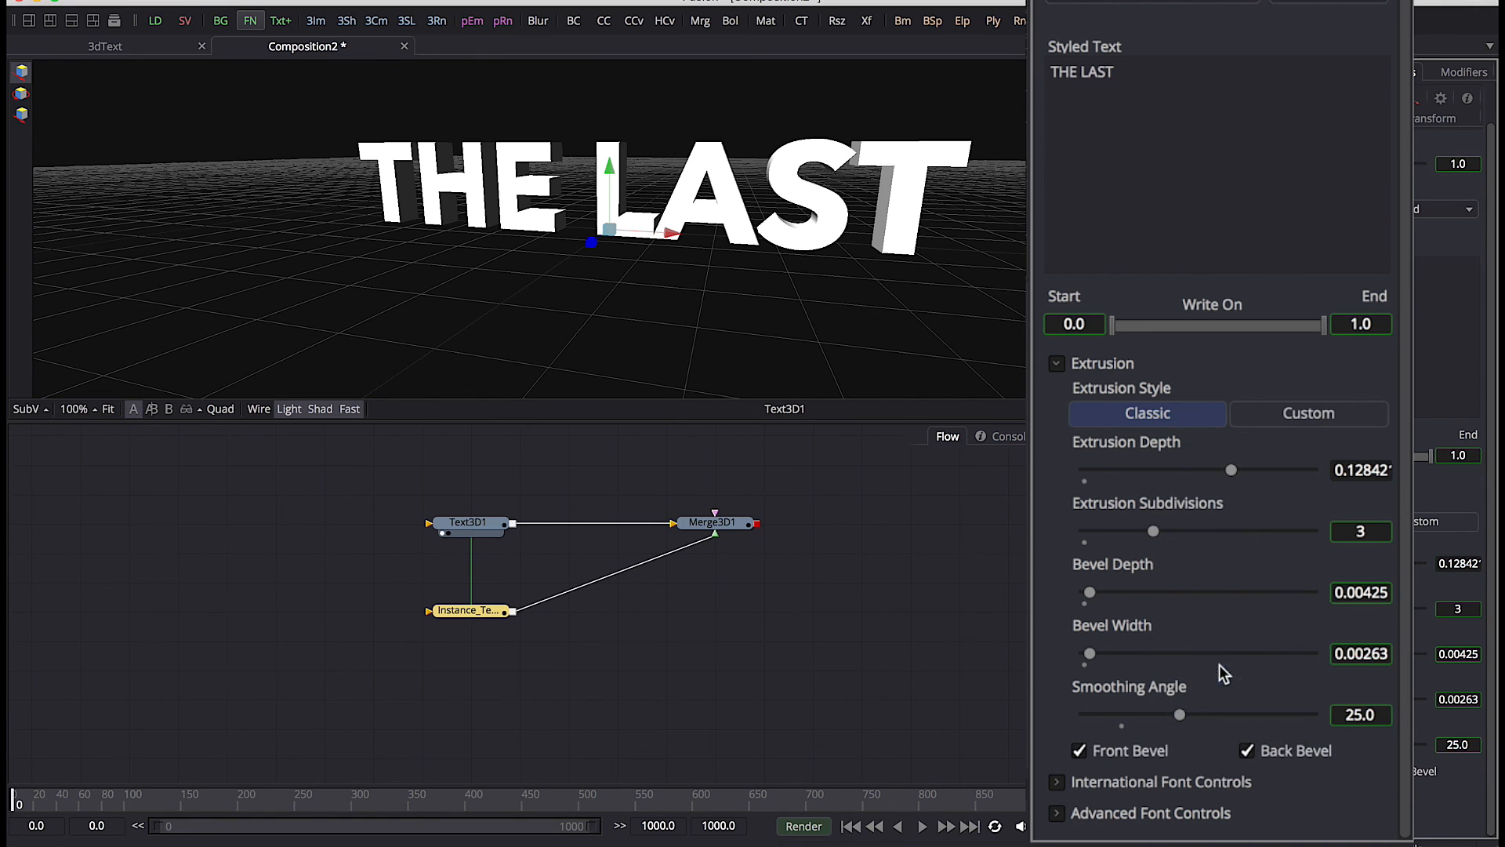
pyautogui.rightClick(1123, 567)
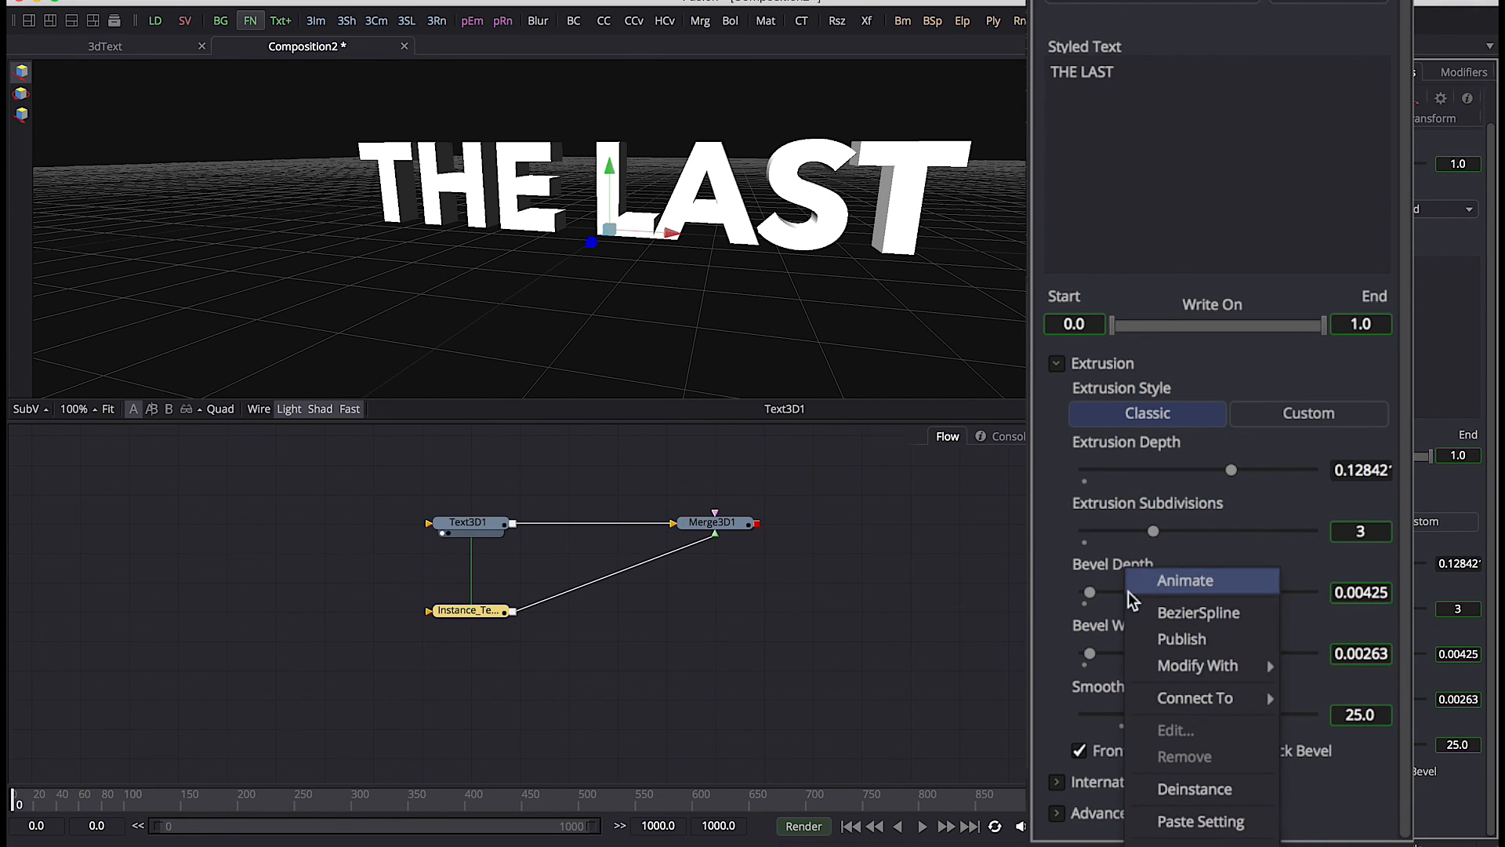
pyautogui.click(1176, 788)
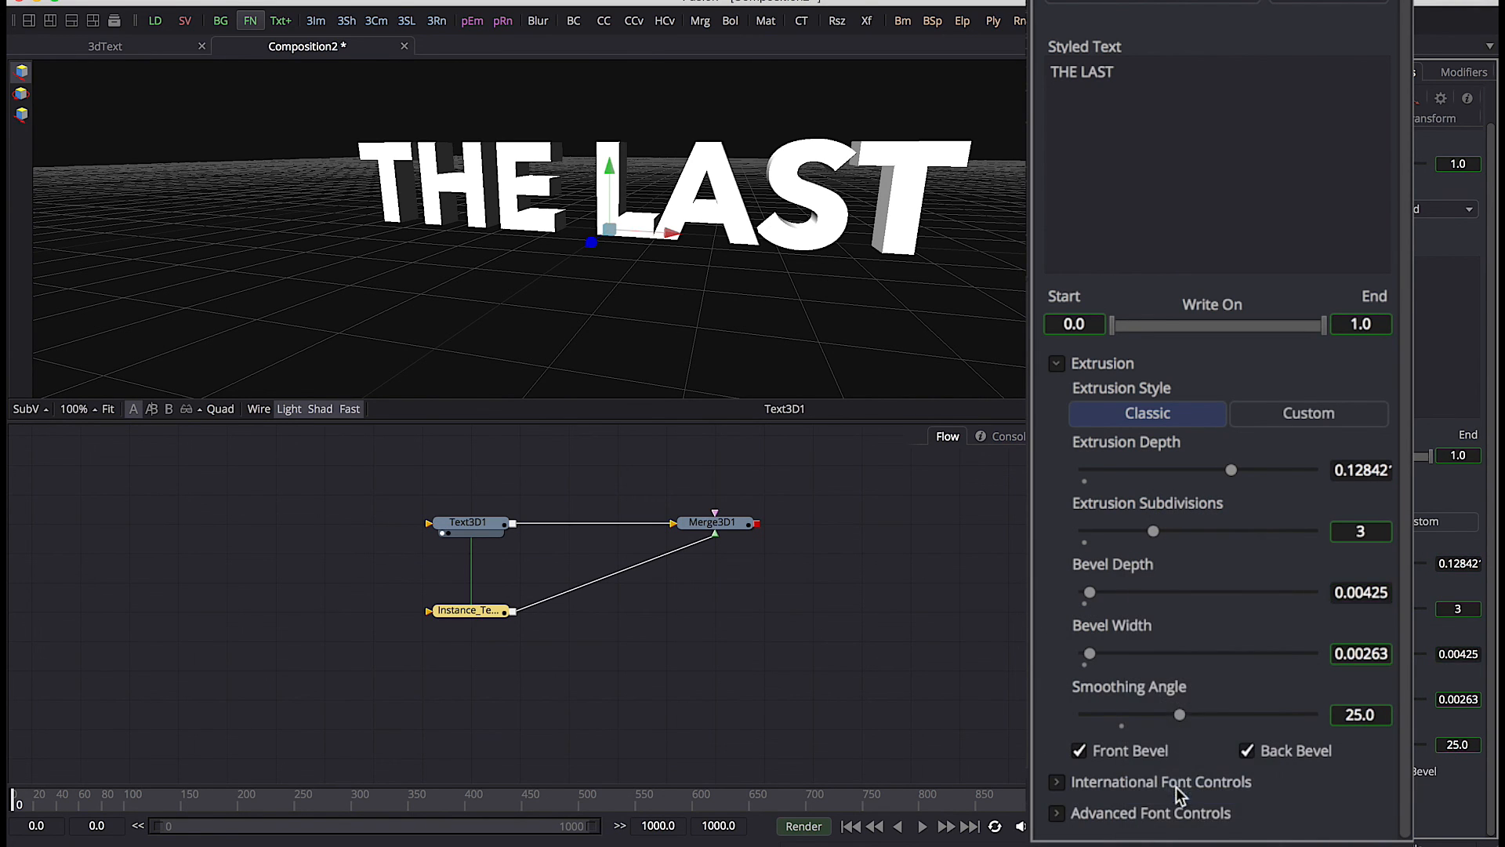
pyautogui.rightClick(1123, 627)
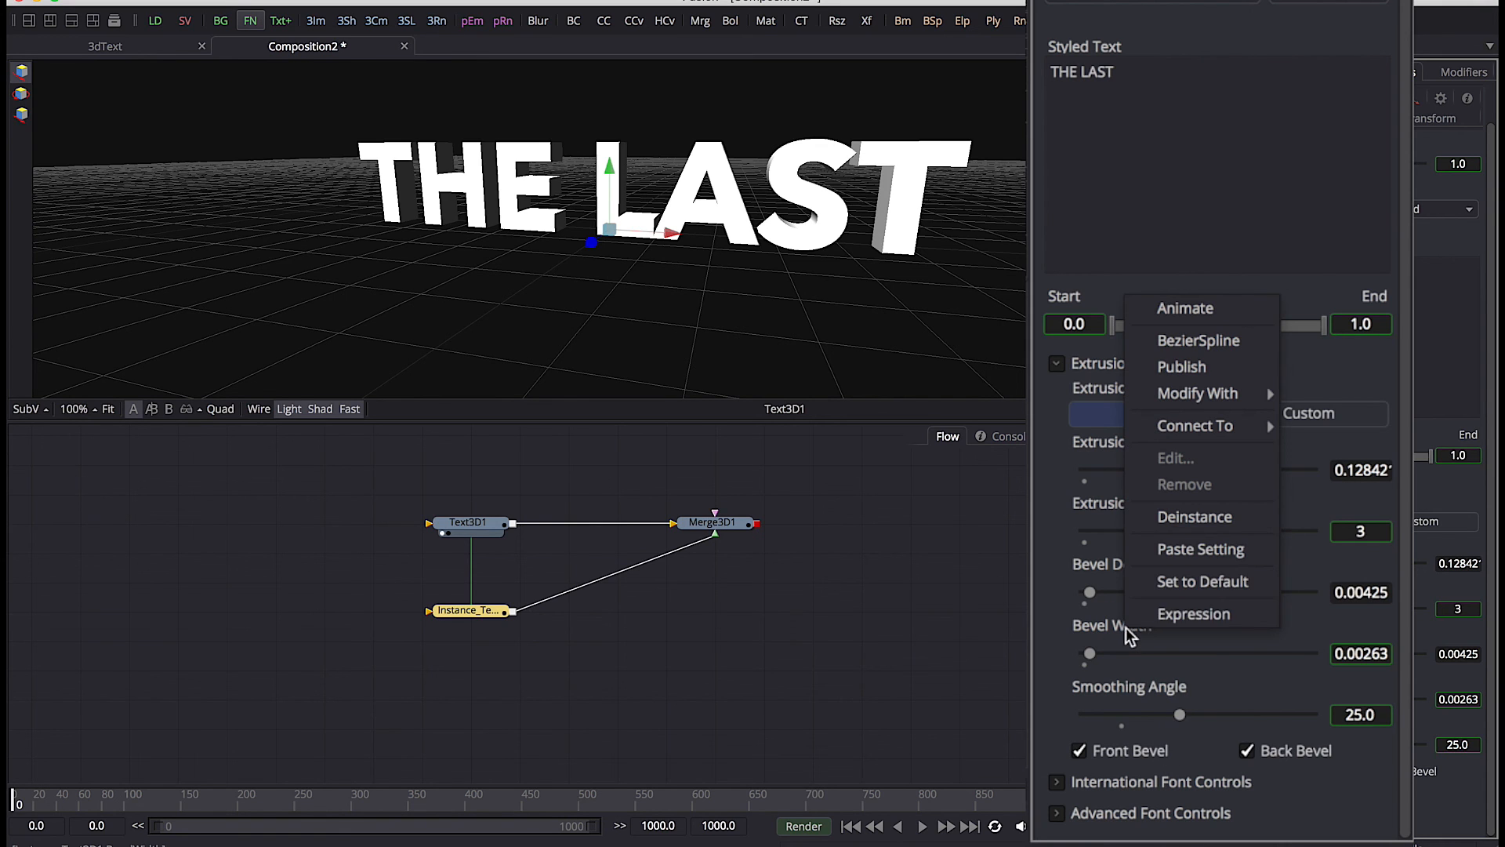
pyautogui.click(1201, 516)
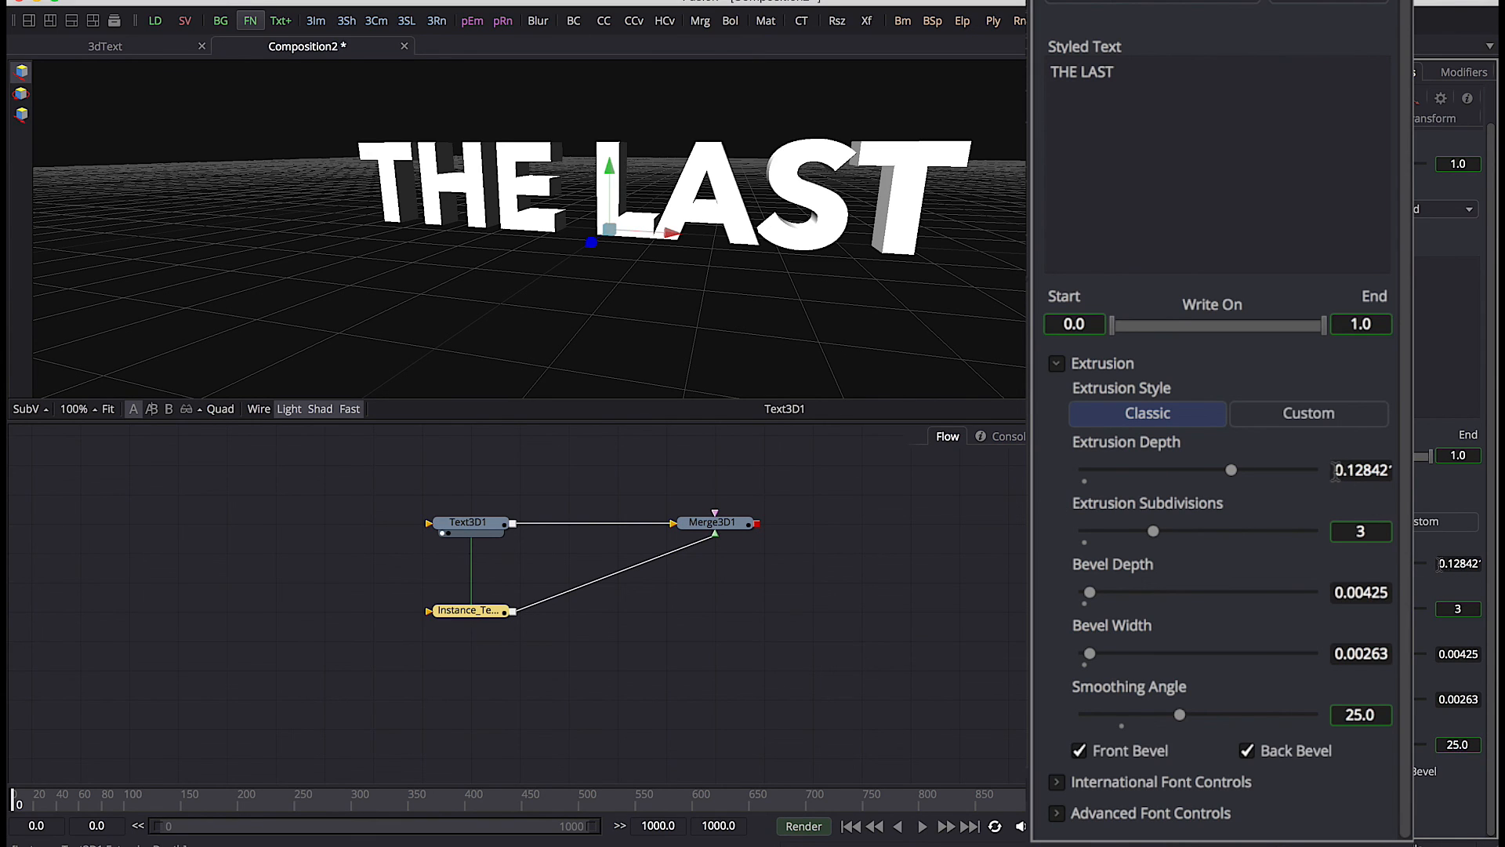
# Set the instanced text's extrusion depth to 0.0095
pyautogui.click(1362, 469)
pyautogui.press('BackSpace')
pyautogui.write('.0095')
pyautogui.press('Tab')
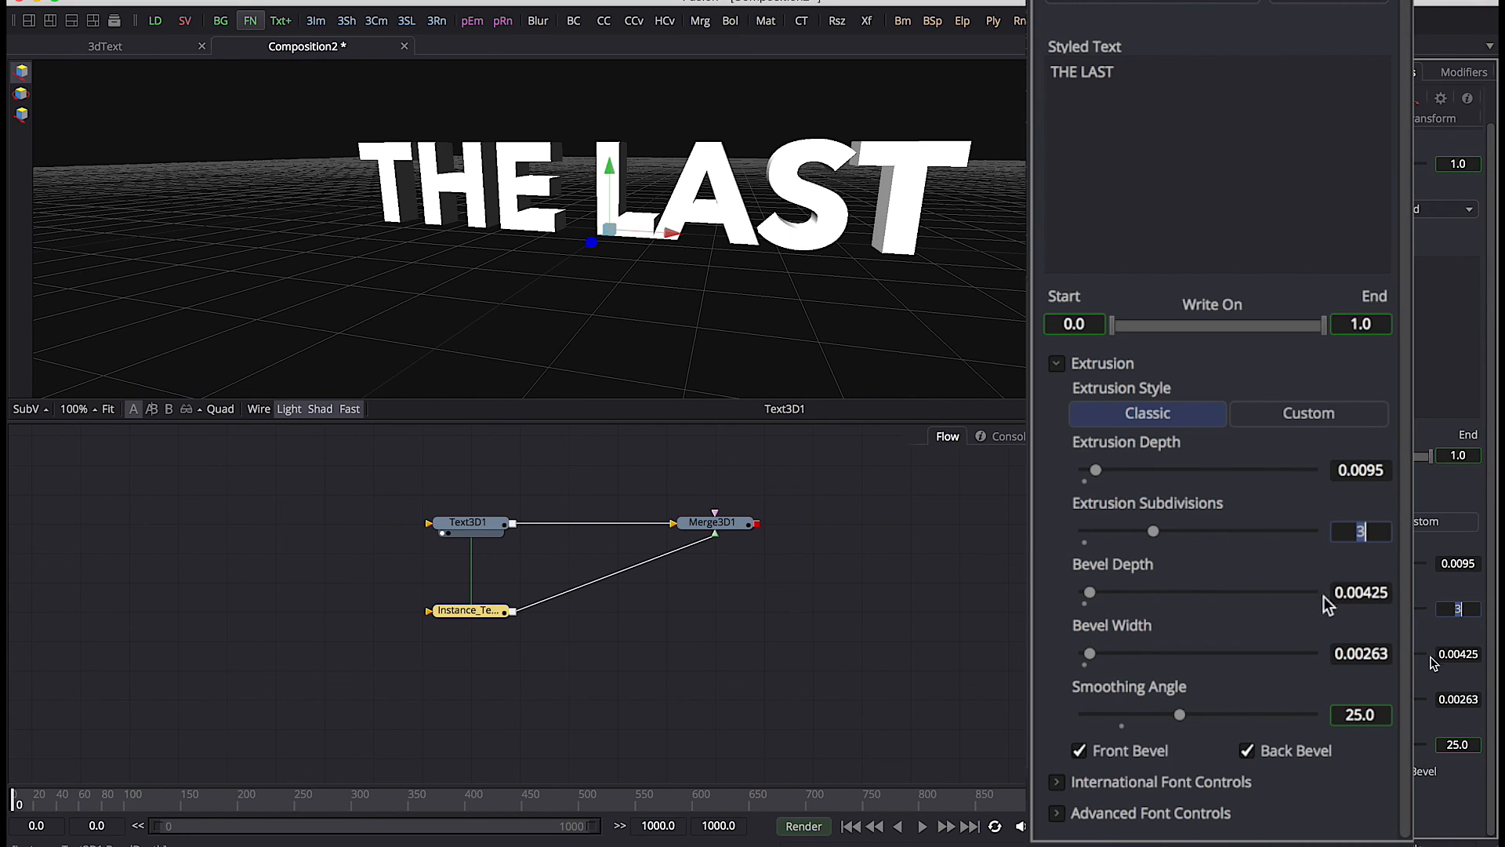
pyautogui.press('Return')
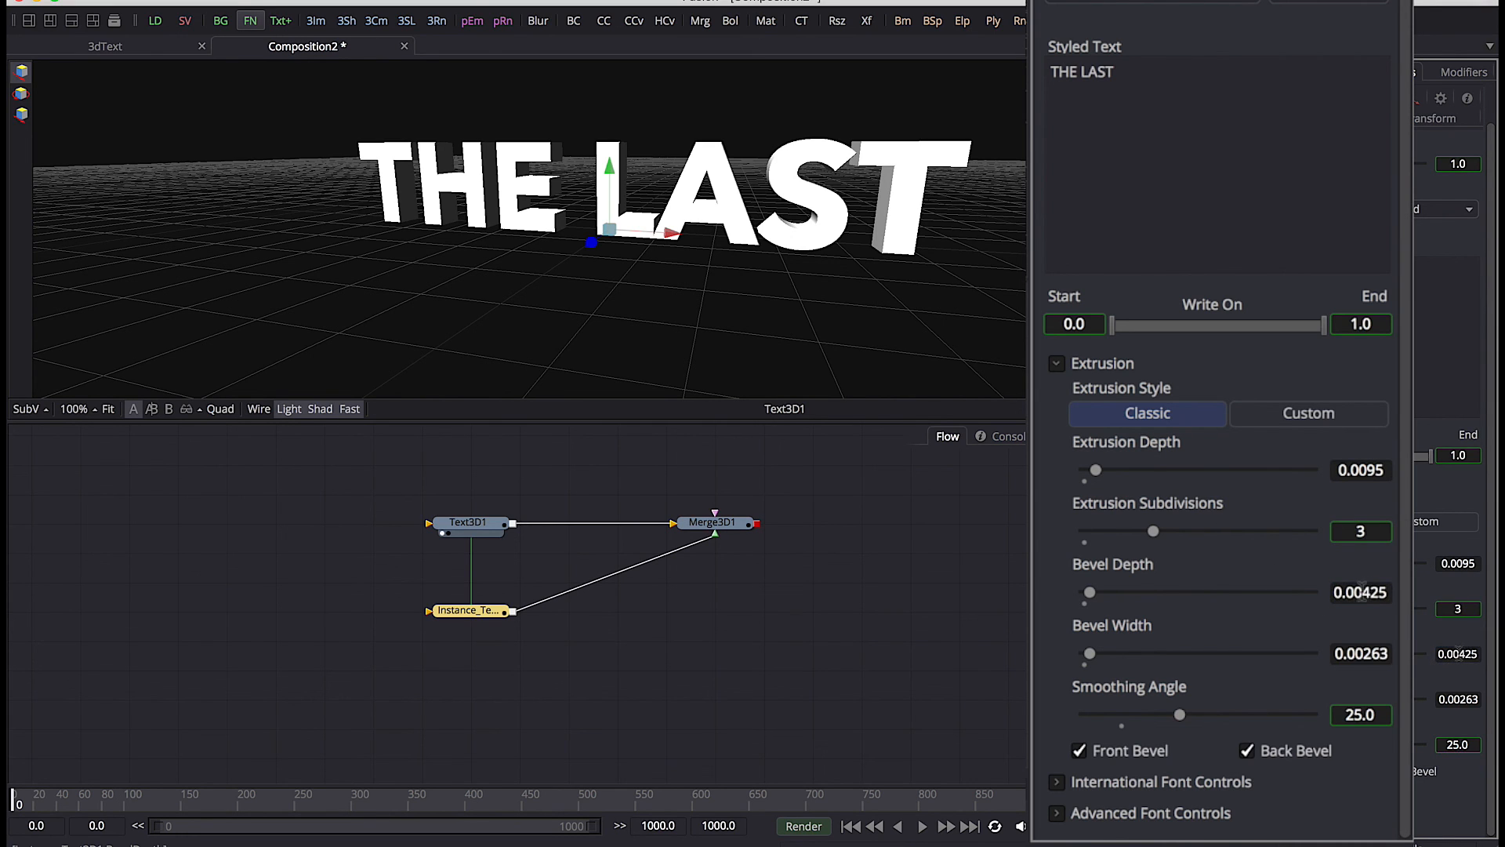
# Set the instanced text's bevel depth to 0.00105 and bevel width to 0.0157, and show Merge3D1 in the viewer
pyautogui.moveTo(1360, 594); pyautogui.dragTo(1404, 600)
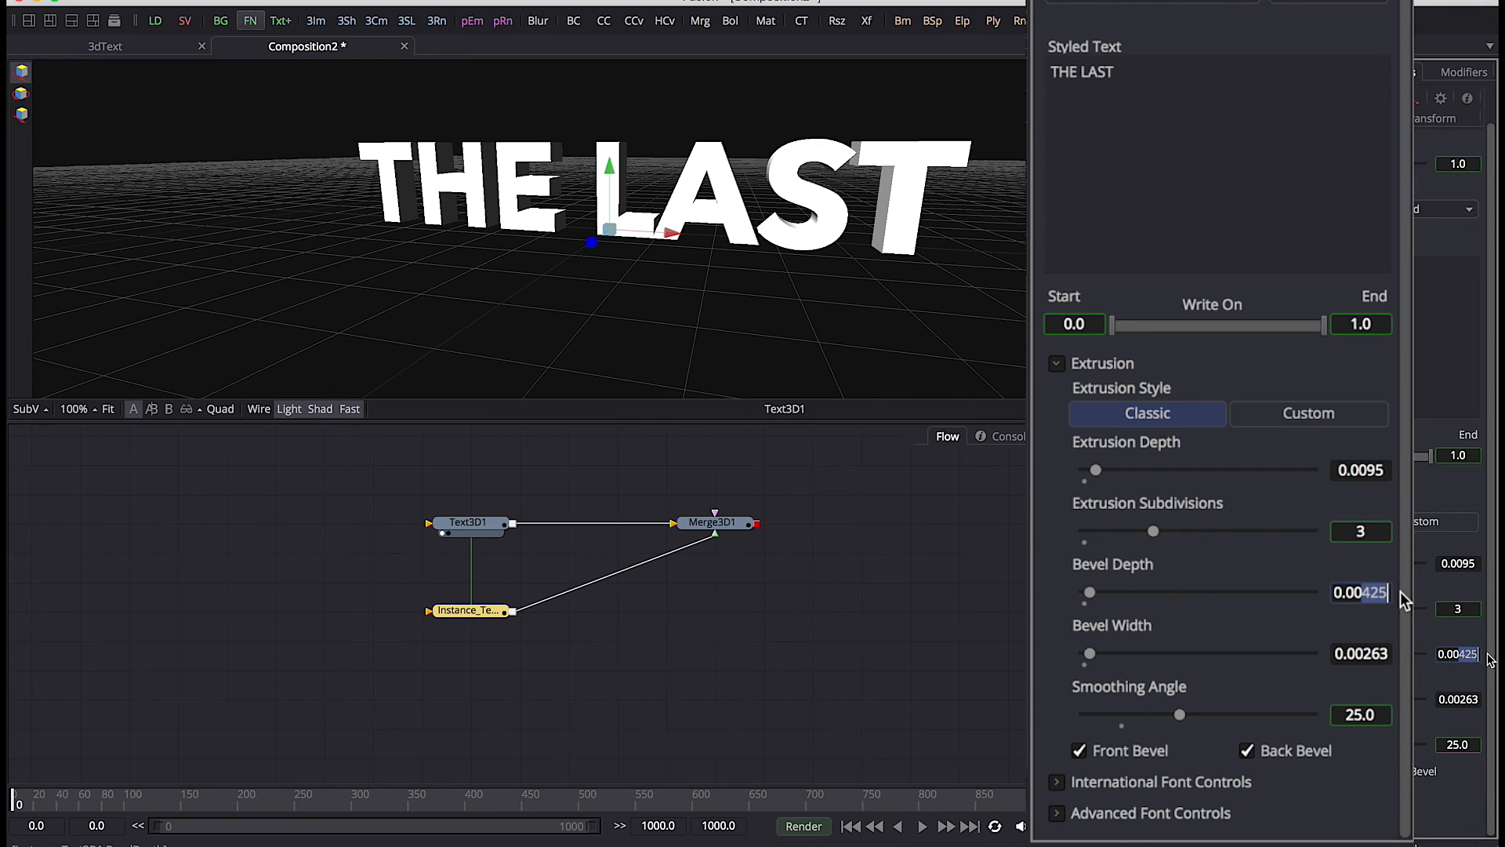
pyautogui.write('105')
pyautogui.press('Return')
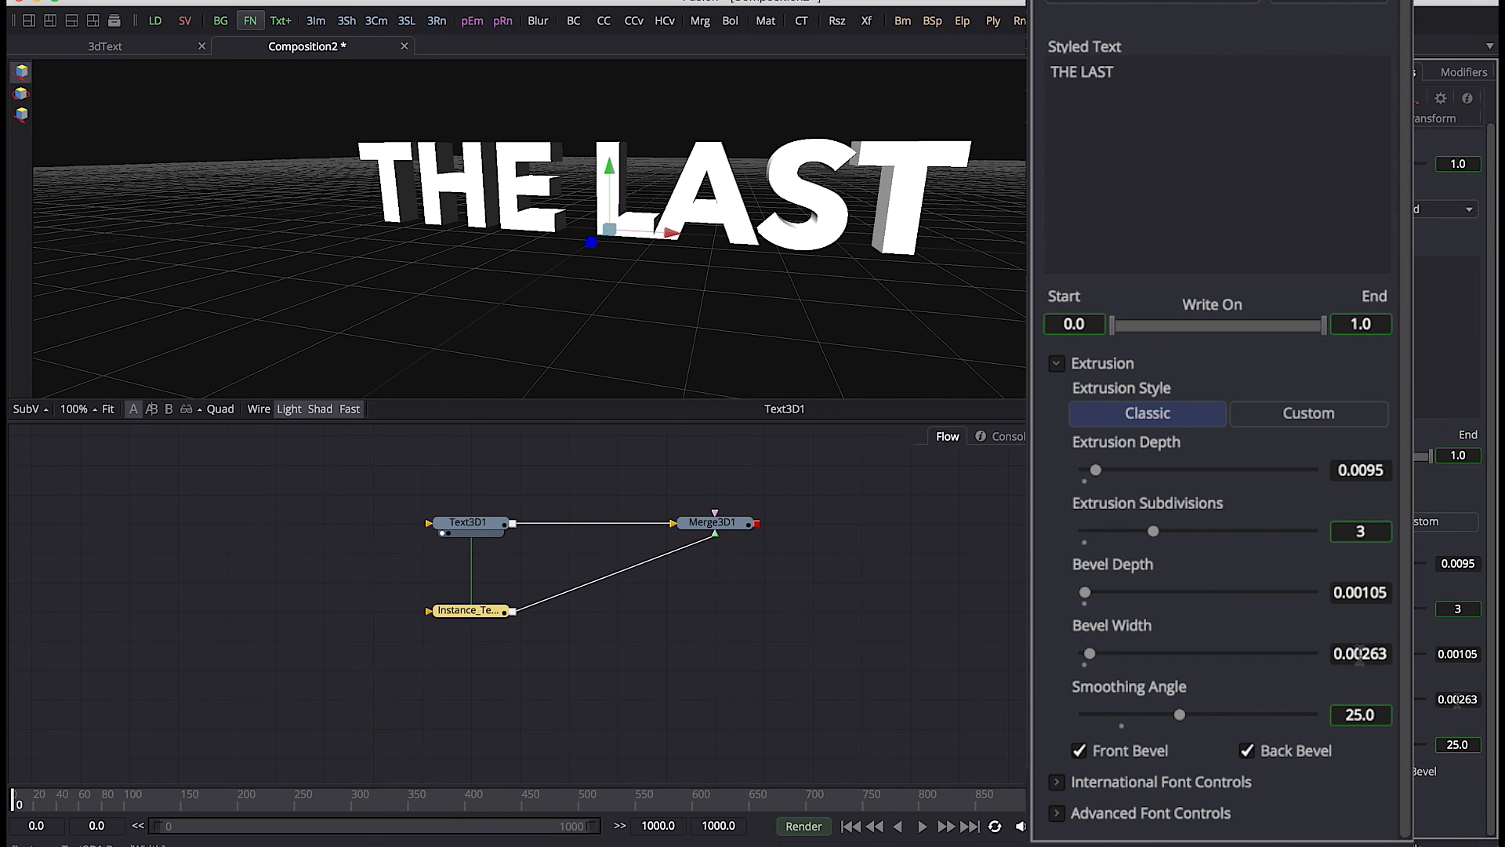
pyautogui.moveTo(1350, 654); pyautogui.dragTo(1402, 659)
pyautogui.write('157')
pyautogui.press('Return')
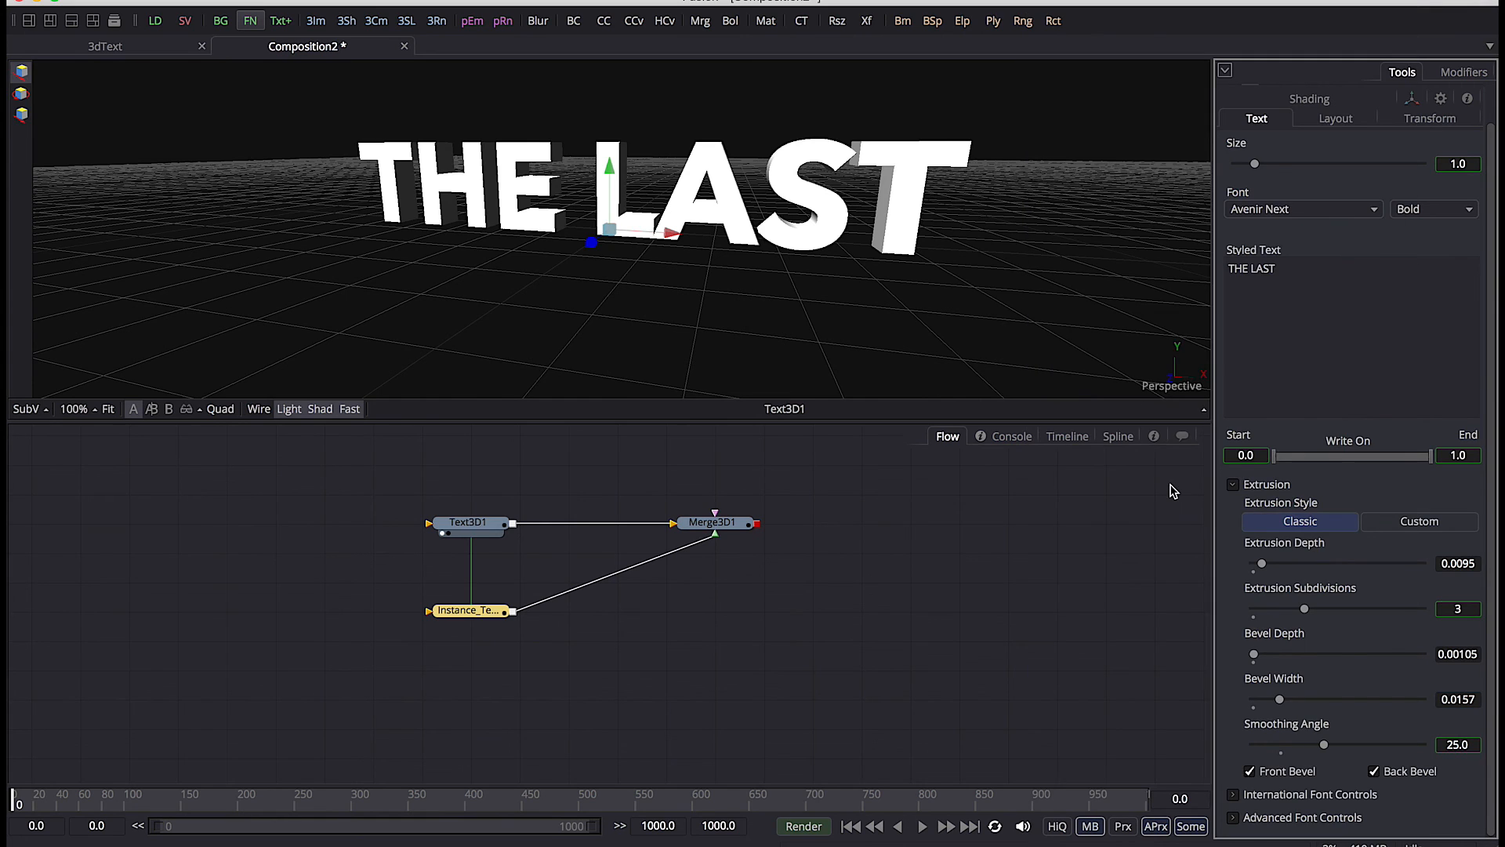
pyautogui.moveTo(726, 525); pyautogui.dragTo(806, 246)
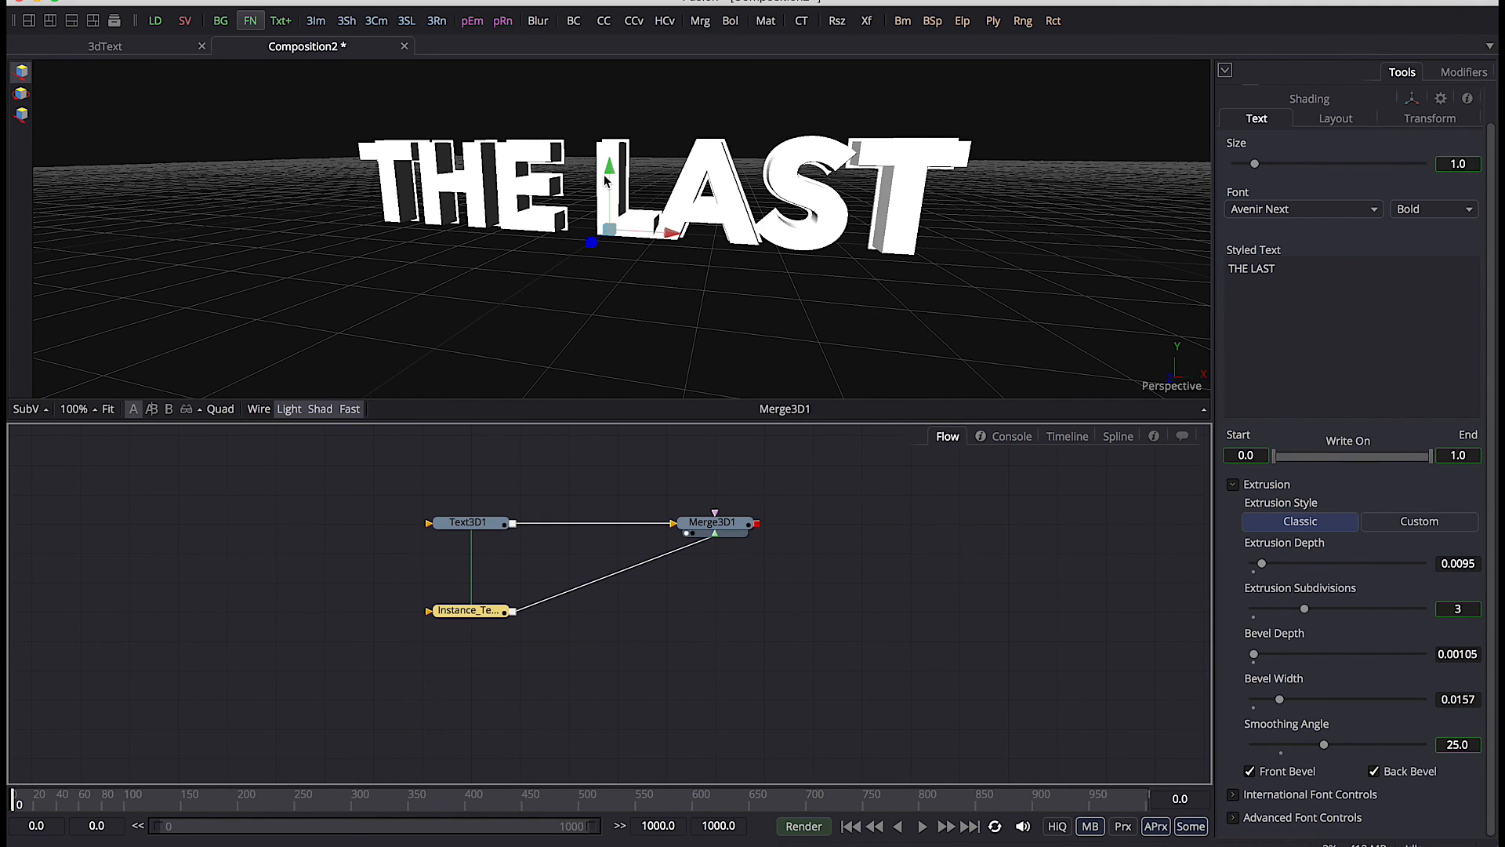
# Deinstance the text color group of the instanced text and set its color to bright cyan-blue with alpha about 0.227
pyautogui.moveTo(907, 269); pyautogui.dragTo(861, 315)
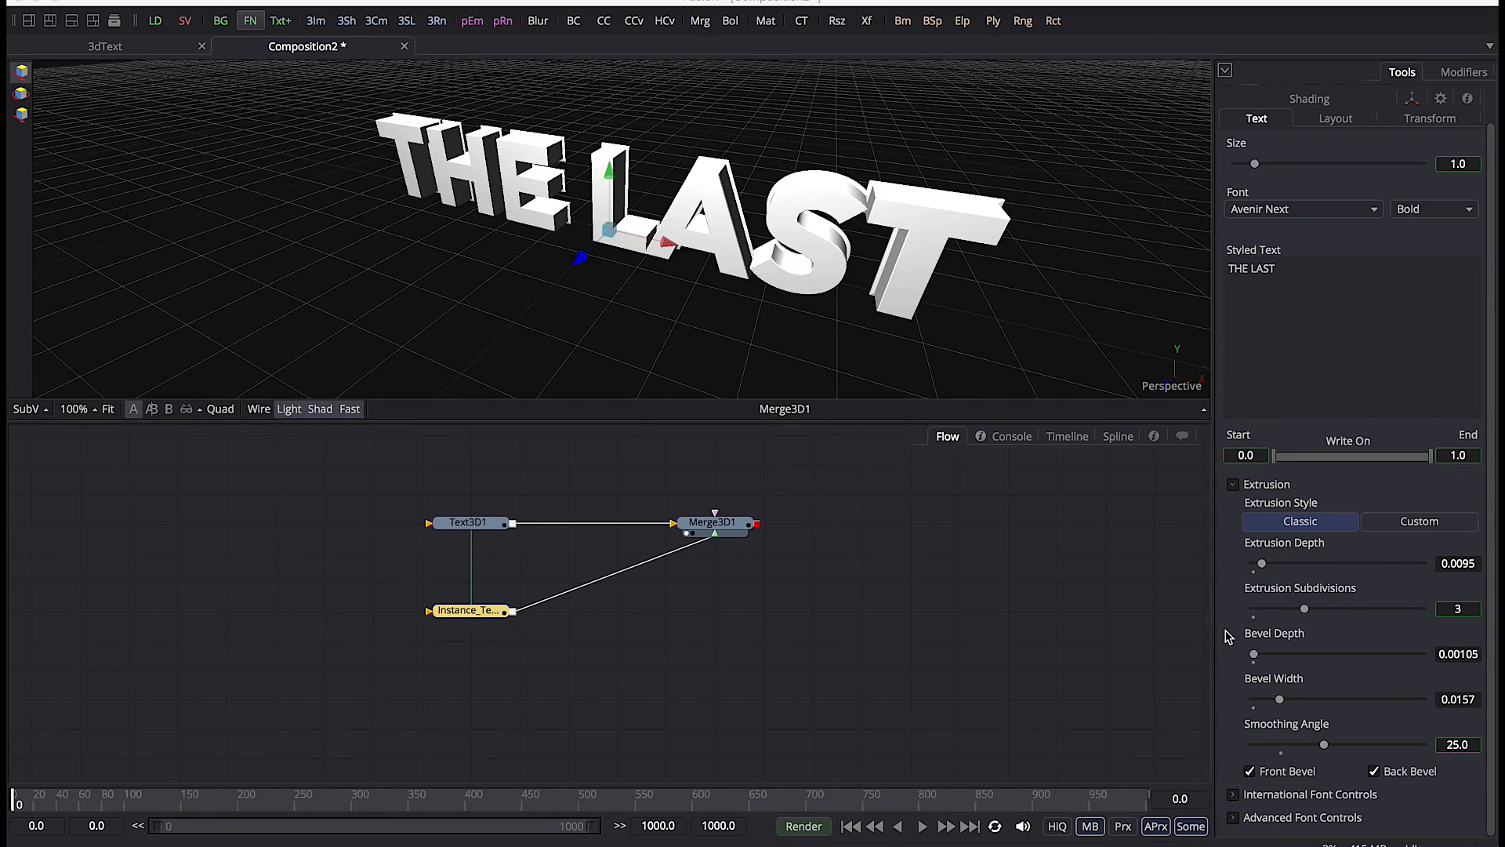
pyautogui.click(1322, 103)
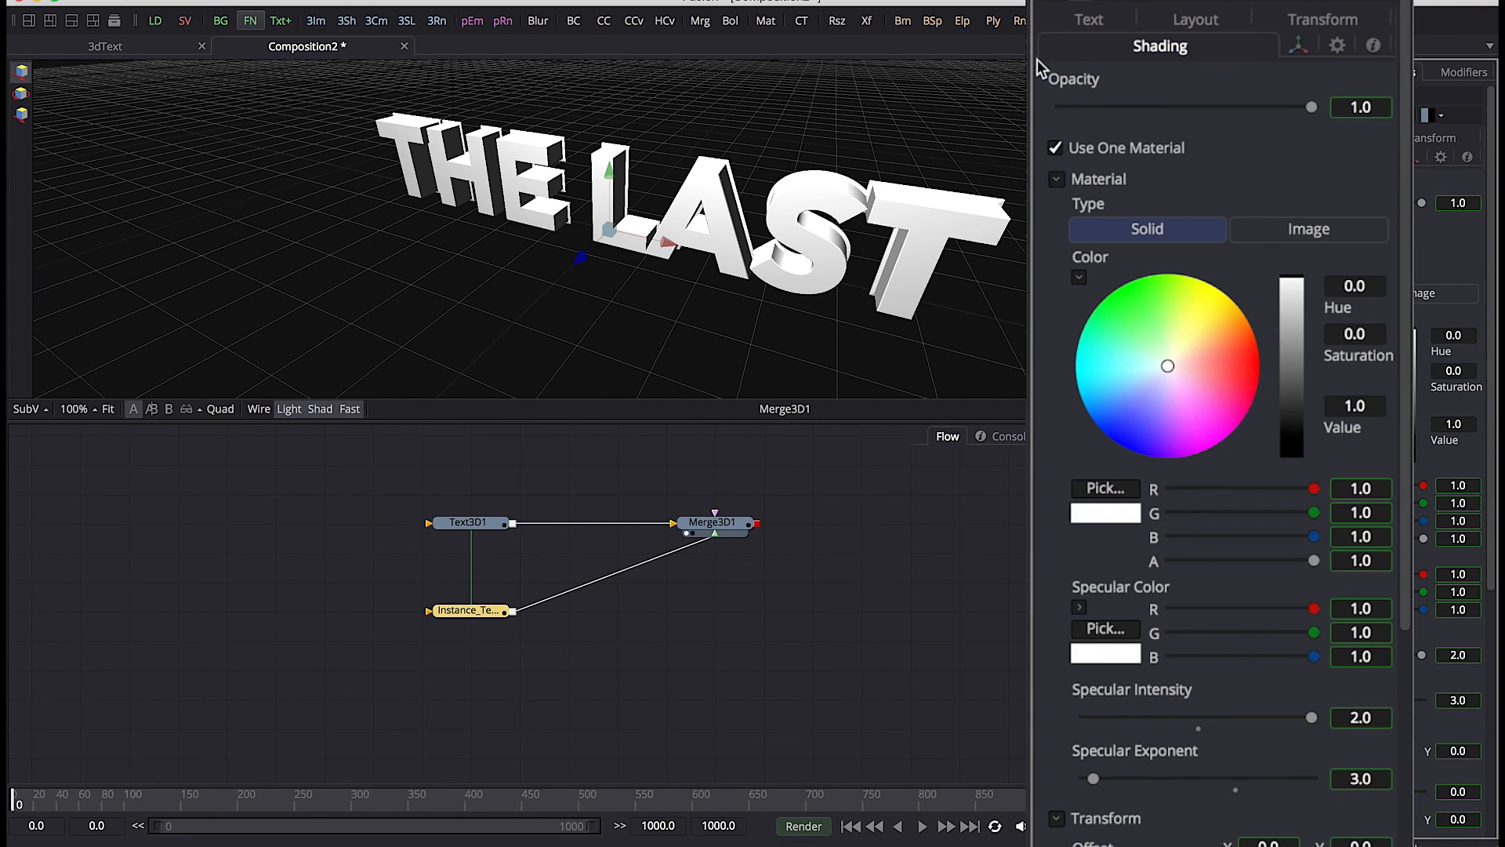
pyautogui.rightClick(1104, 183)
pyautogui.click(1129, 195)
pyautogui.rightClick(1315, 490)
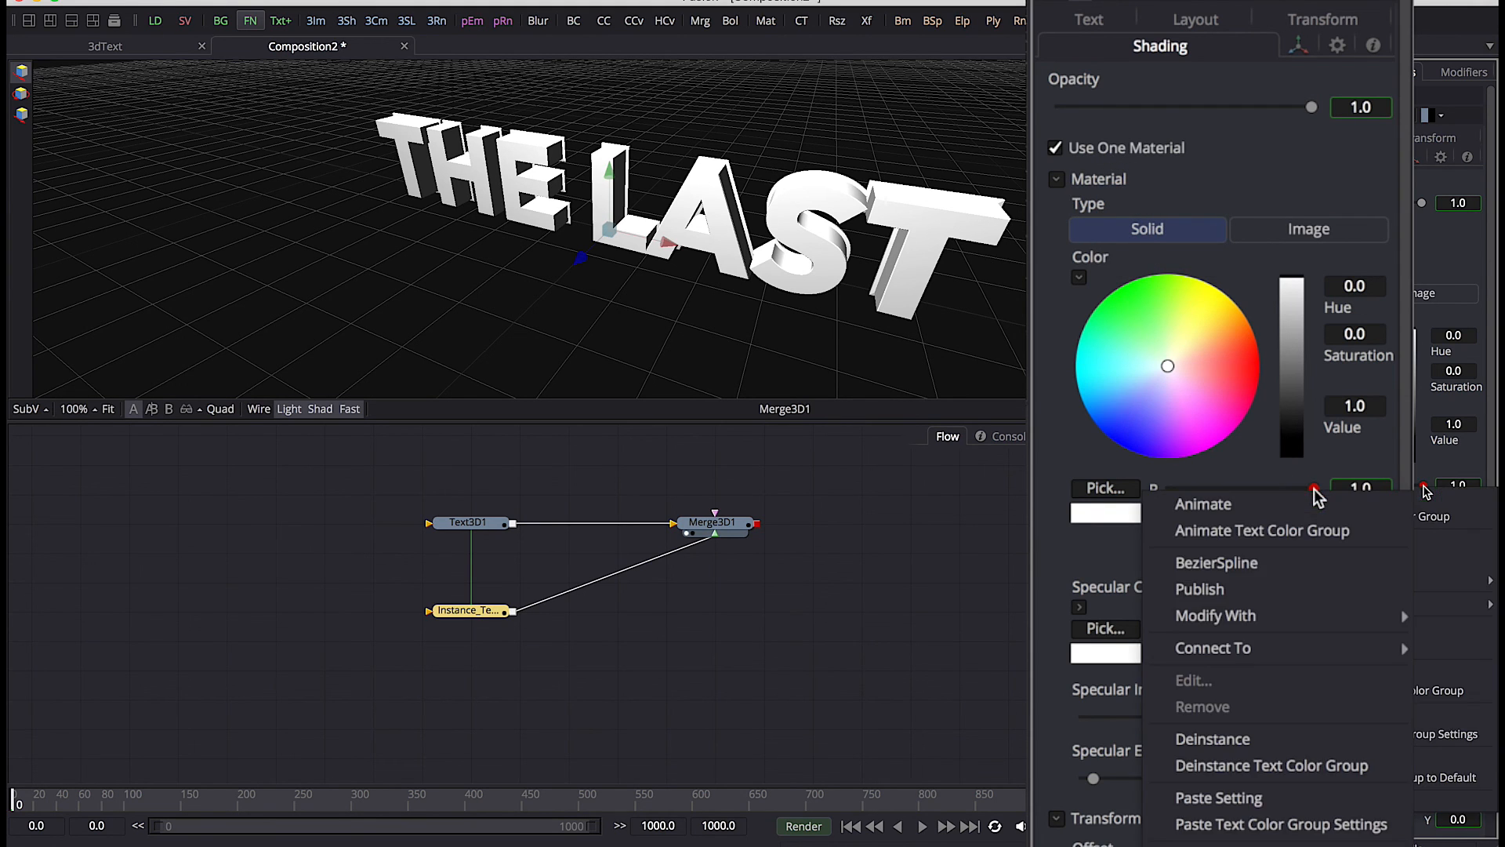
pyautogui.click(1304, 775)
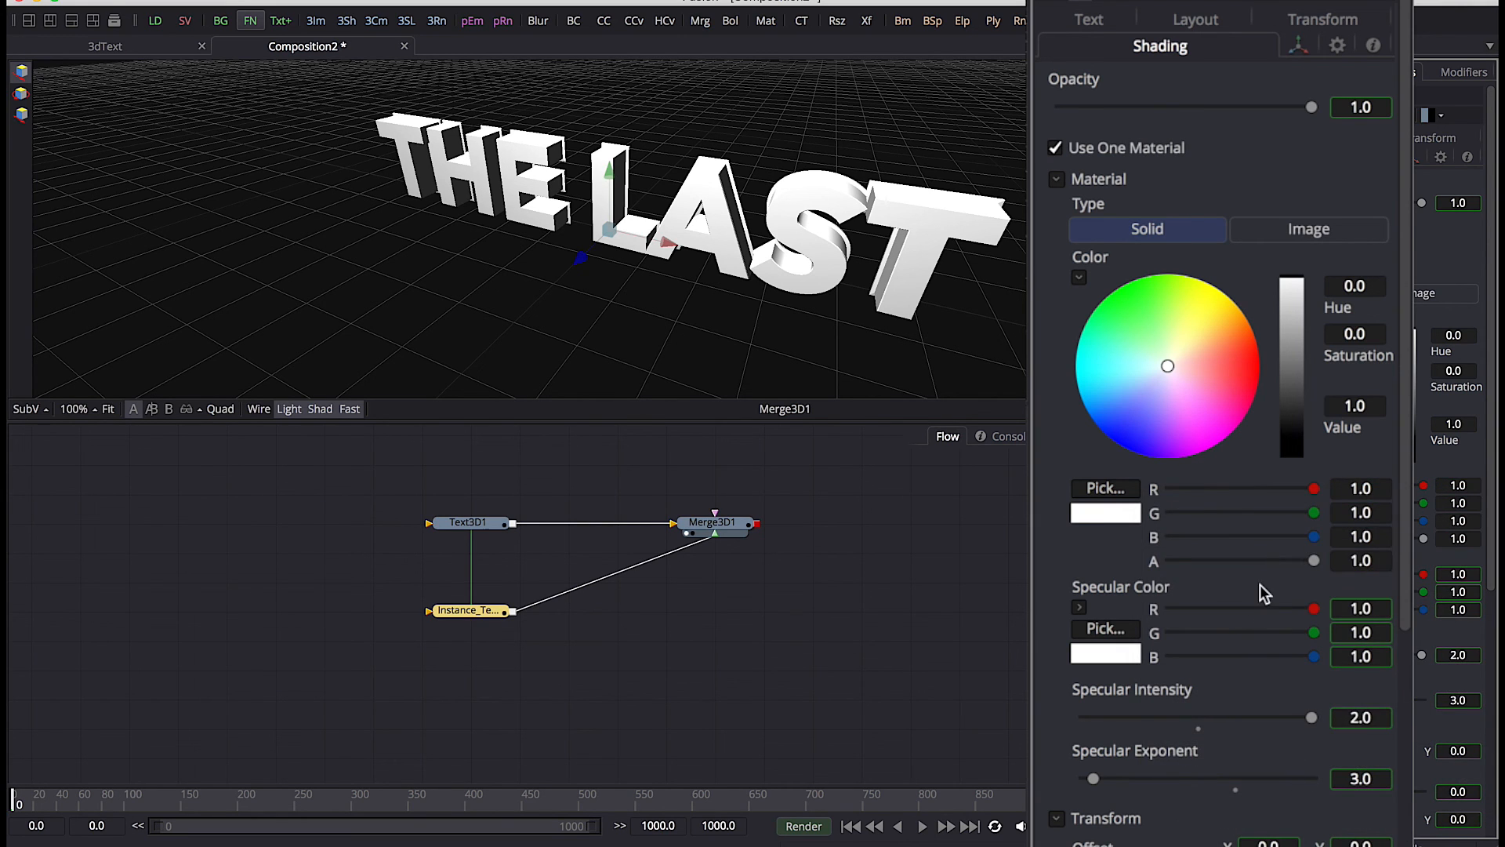
pyautogui.moveTo(1313, 562); pyautogui.dragTo(1204, 566)
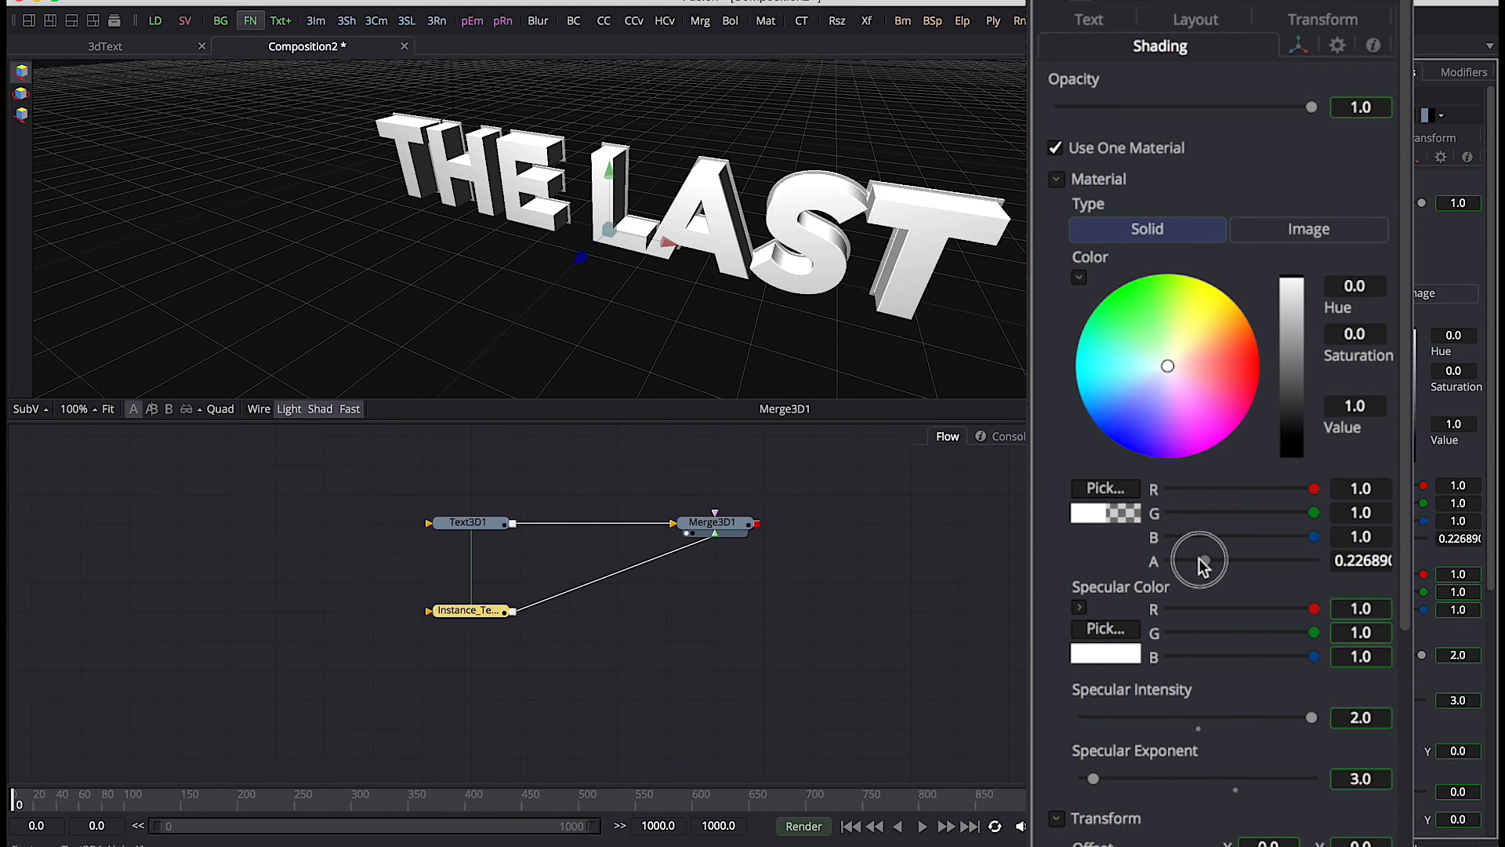
pyautogui.moveTo(1172, 365); pyautogui.dragTo(1084, 389)
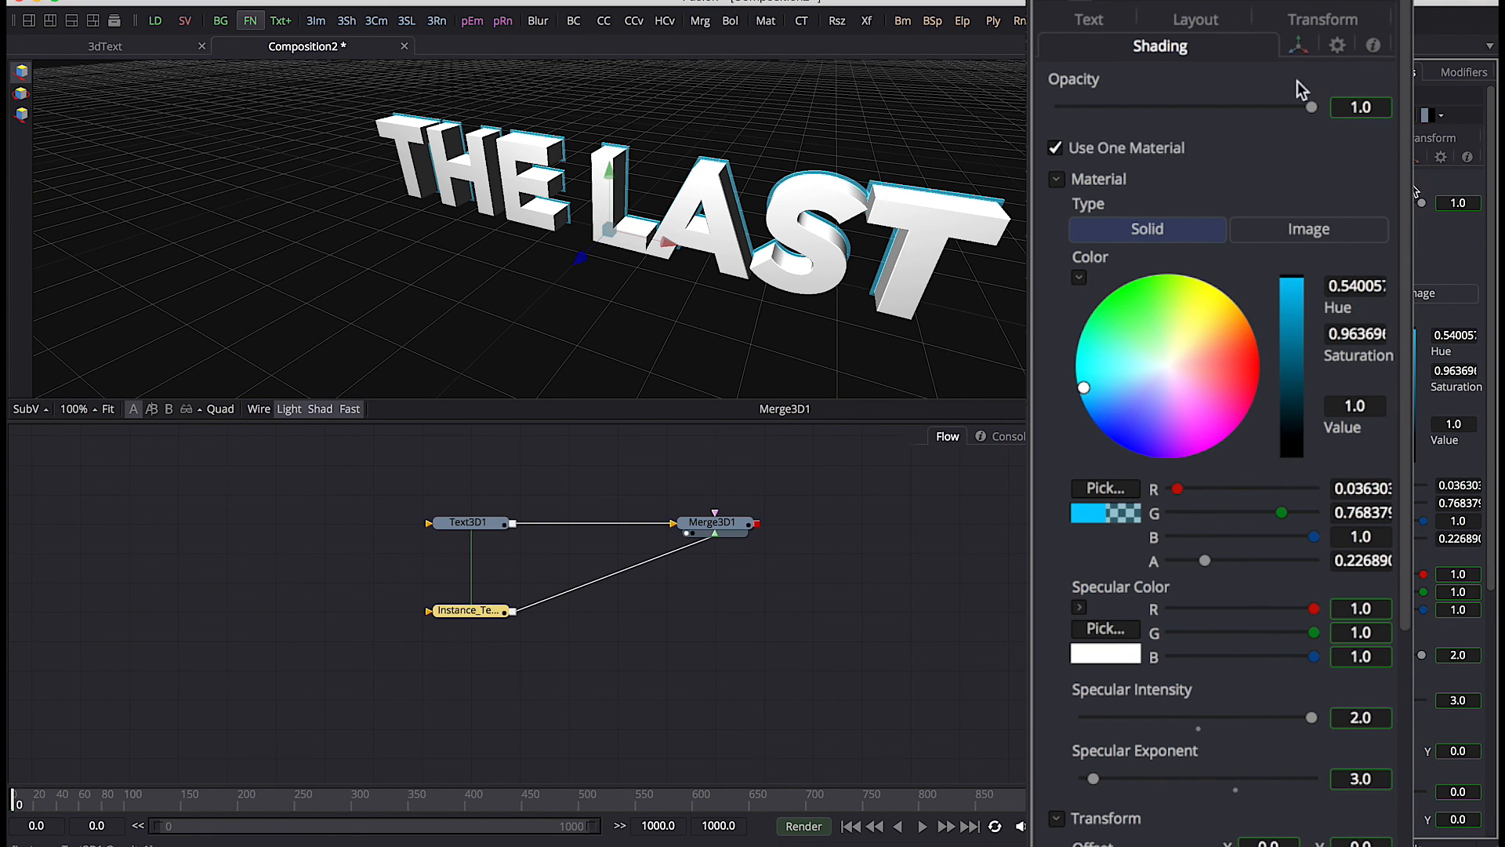
# Deinstance the Z offset of the instanced text and set it to about 0.117
pyautogui.click(1300, 45)
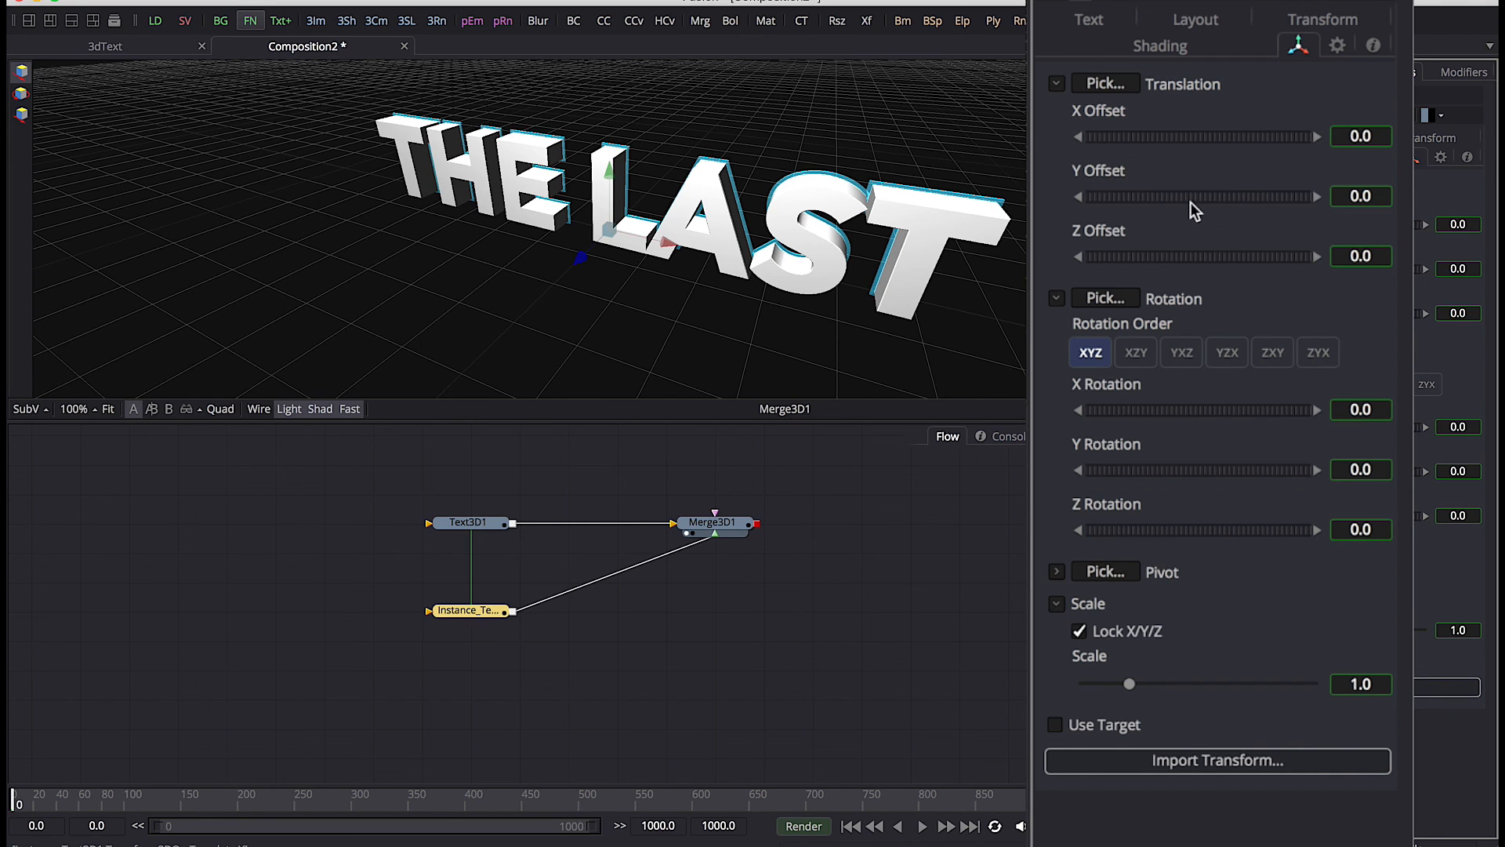
pyautogui.rightClick(1109, 228)
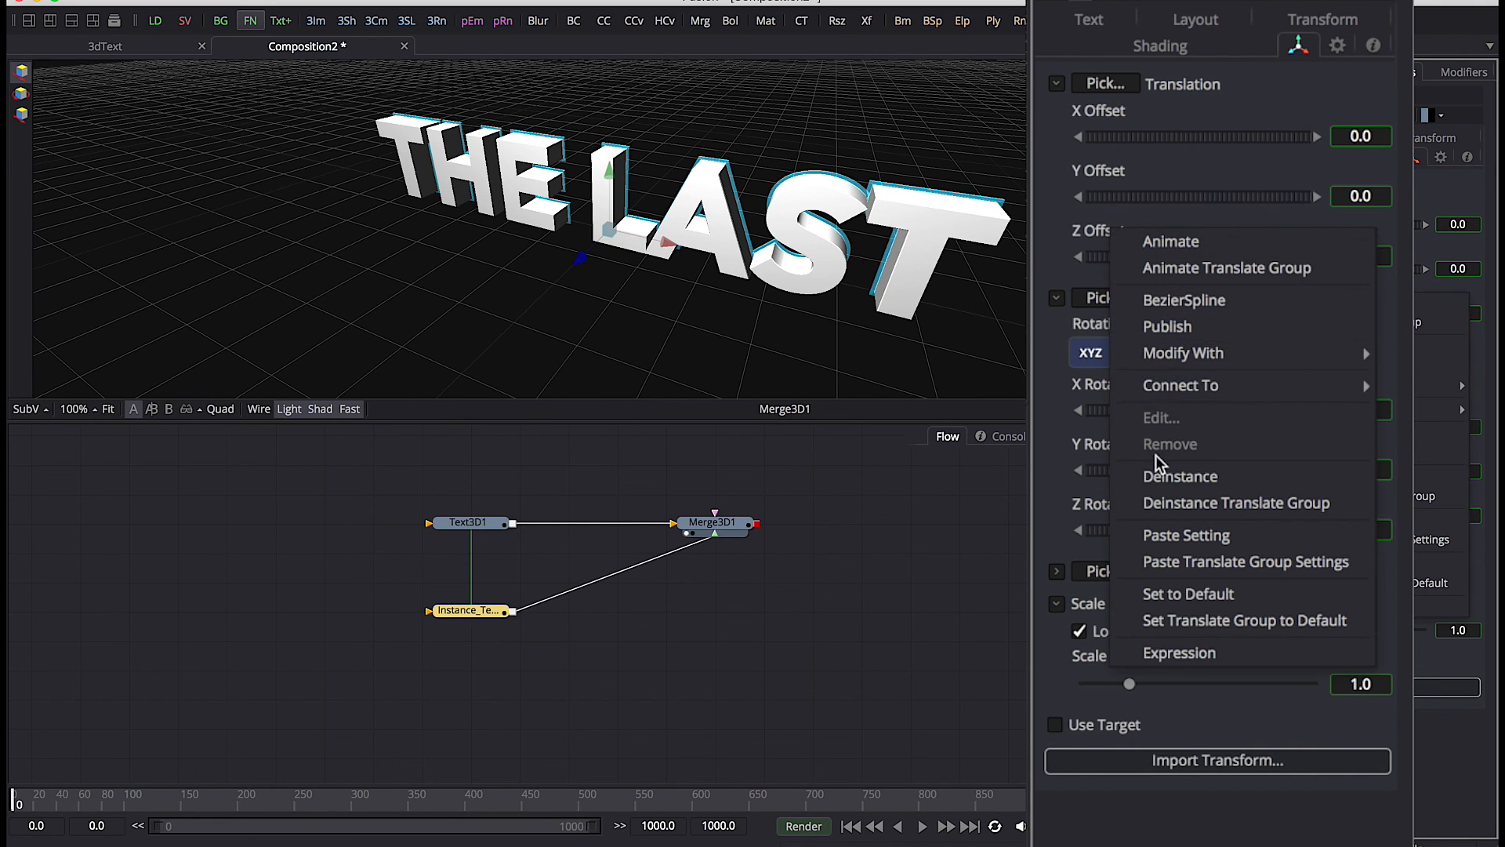
pyautogui.click(1161, 477)
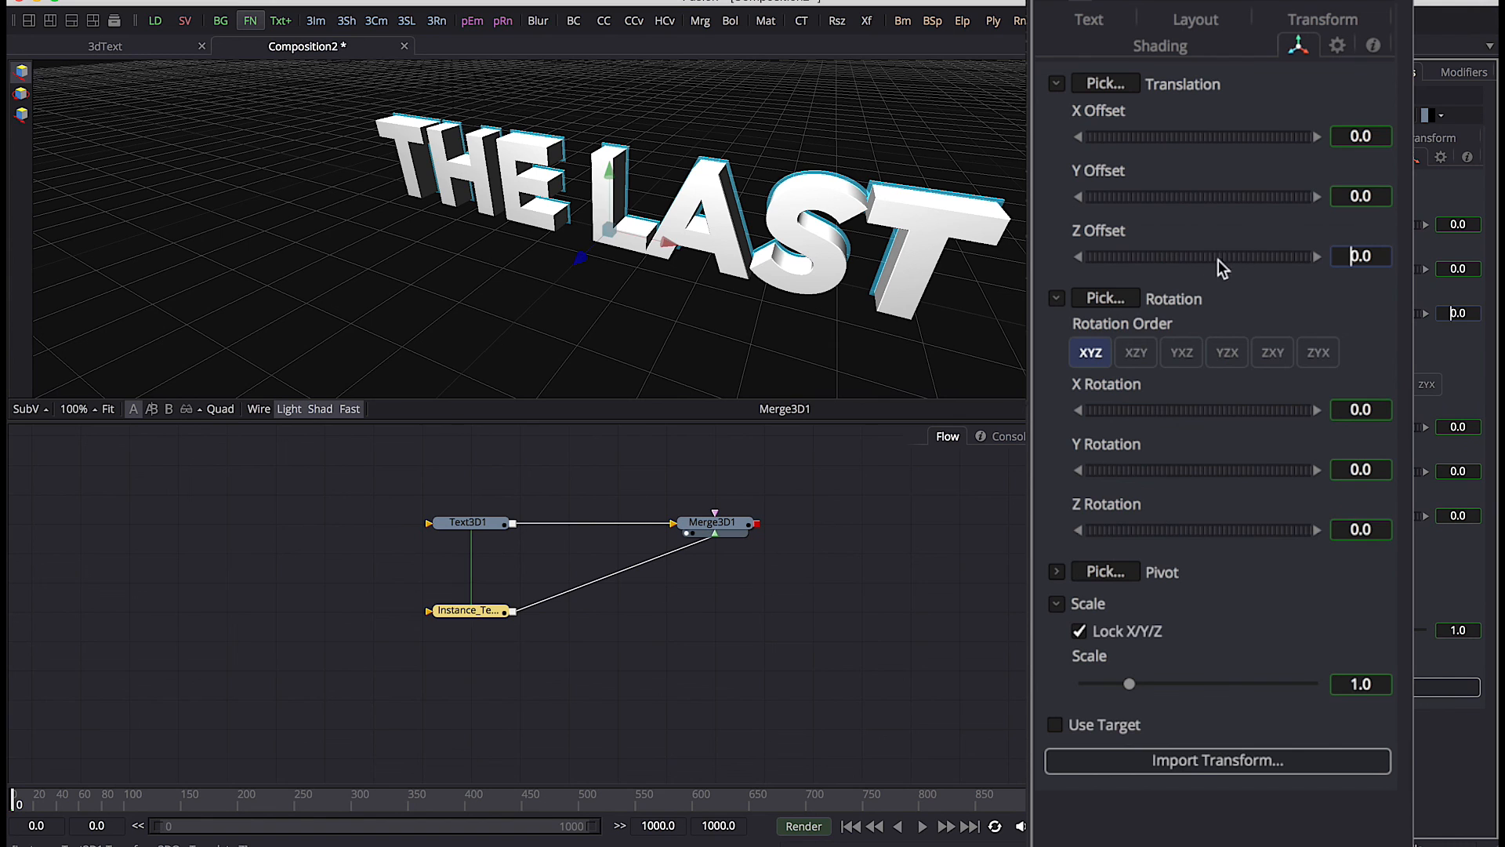
pyautogui.moveTo(1212, 256); pyautogui.dragTo(1213, 255)
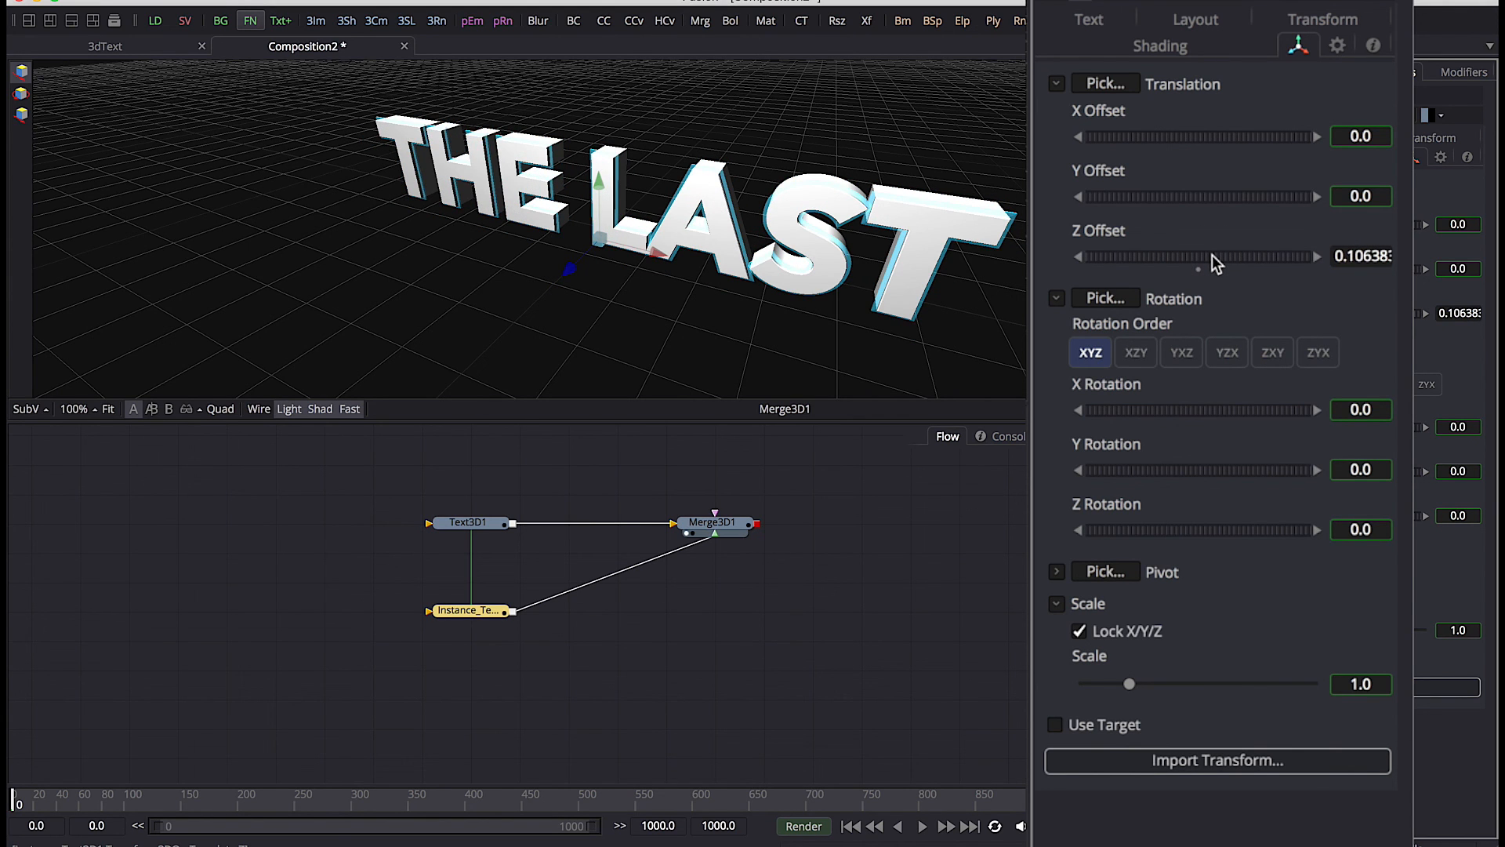
pyautogui.moveTo(1203, 255); pyautogui.dragTo(1207, 262)
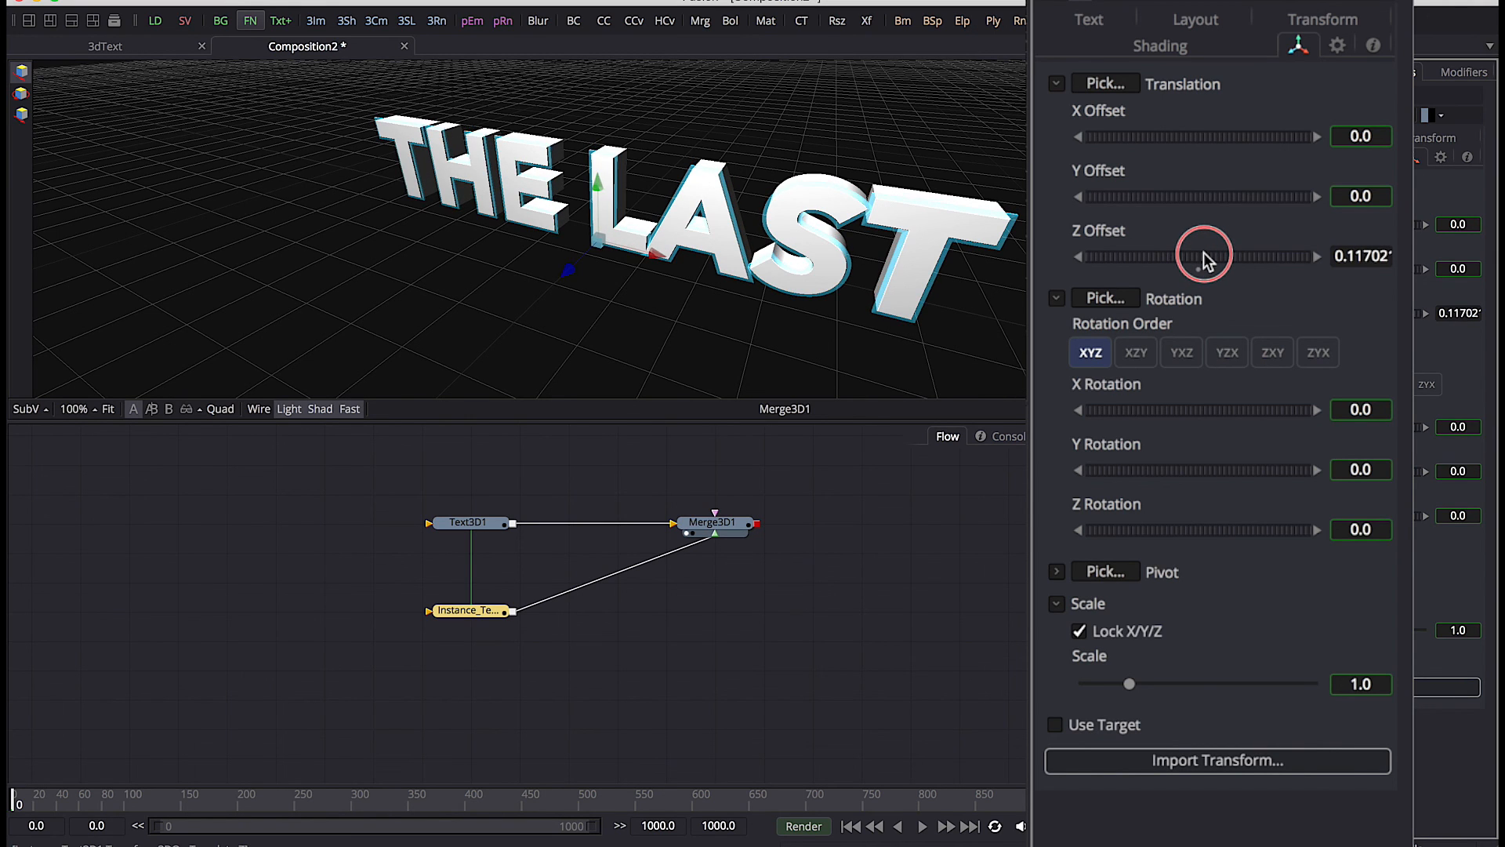
pyautogui.moveTo(992, 285)
pyautogui.mouseDown()
pyautogui.moveTo(891, 247)
pyautogui.moveTo(857, 259)
pyautogui.moveTo(984, 280)
pyautogui.moveTo(991, 259)
pyautogui.mouseUp()
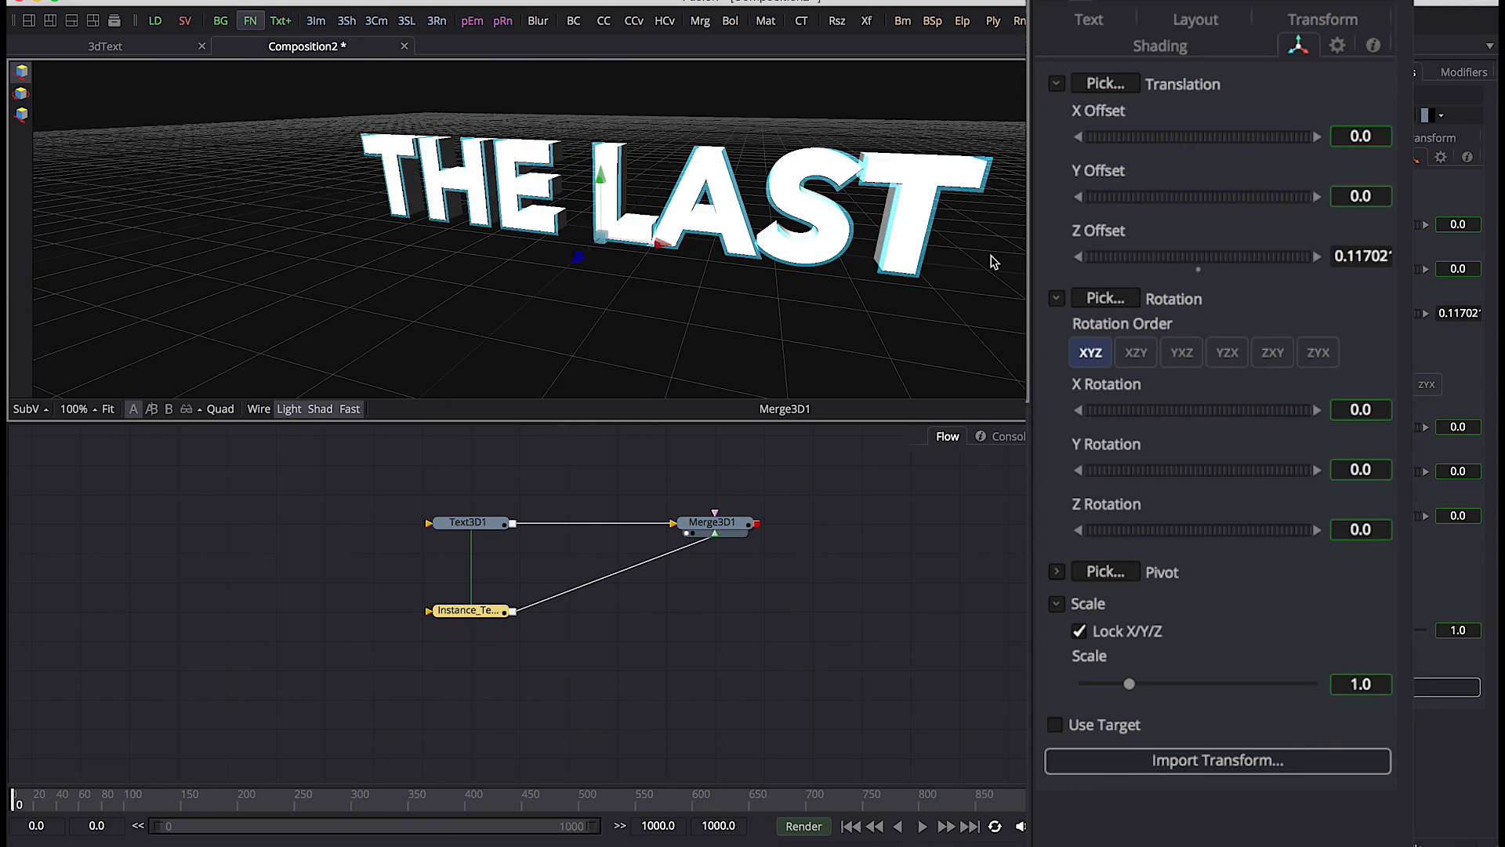
# Create a second instance of Text3D1, connect it to Merge3D1, and show the new instance in the viewer
pyautogui.click(486, 524)
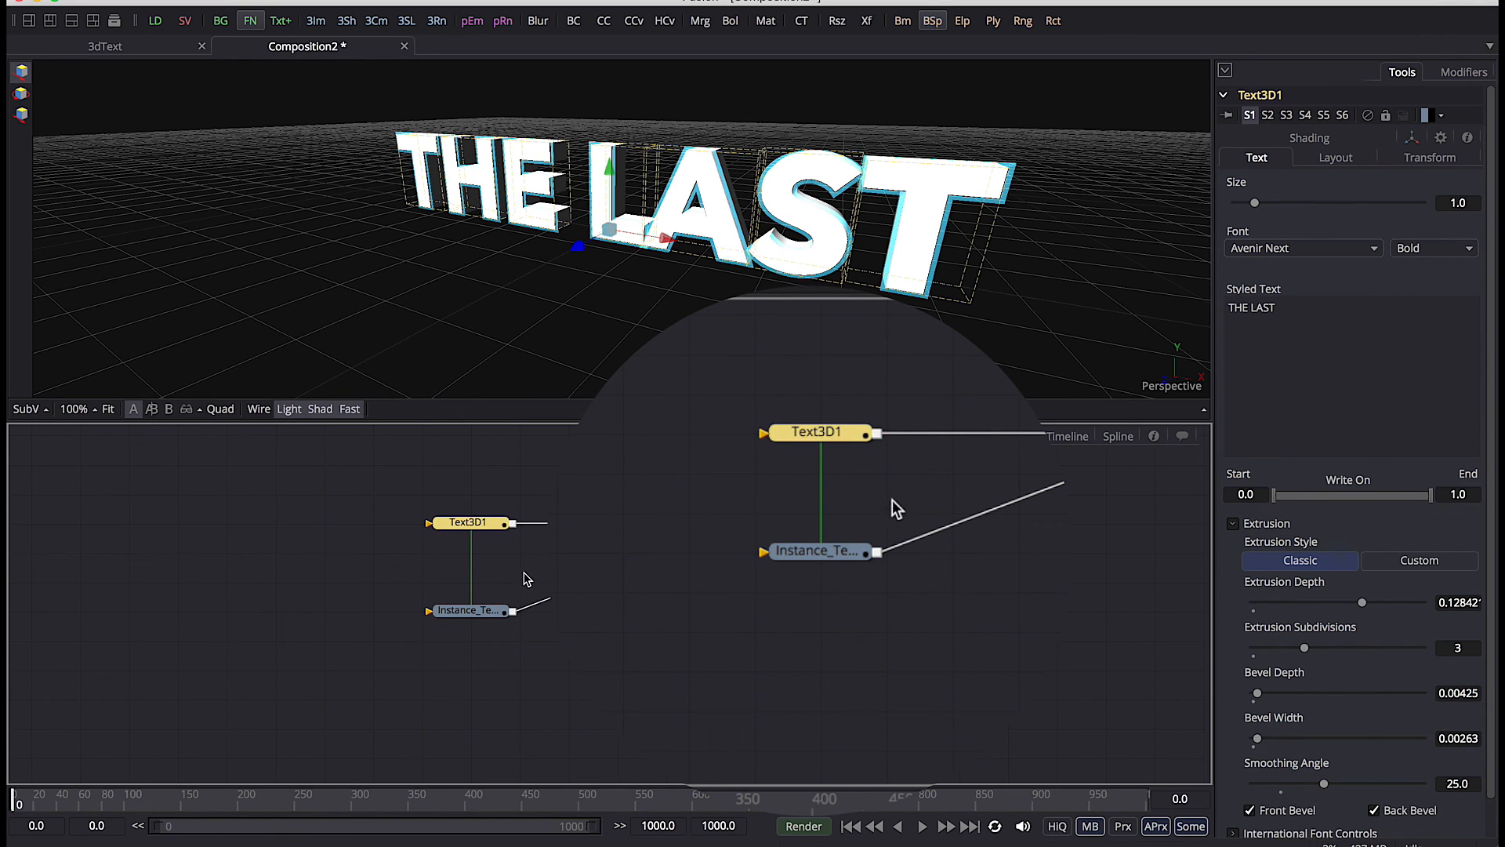
pyautogui.click(525, 578)
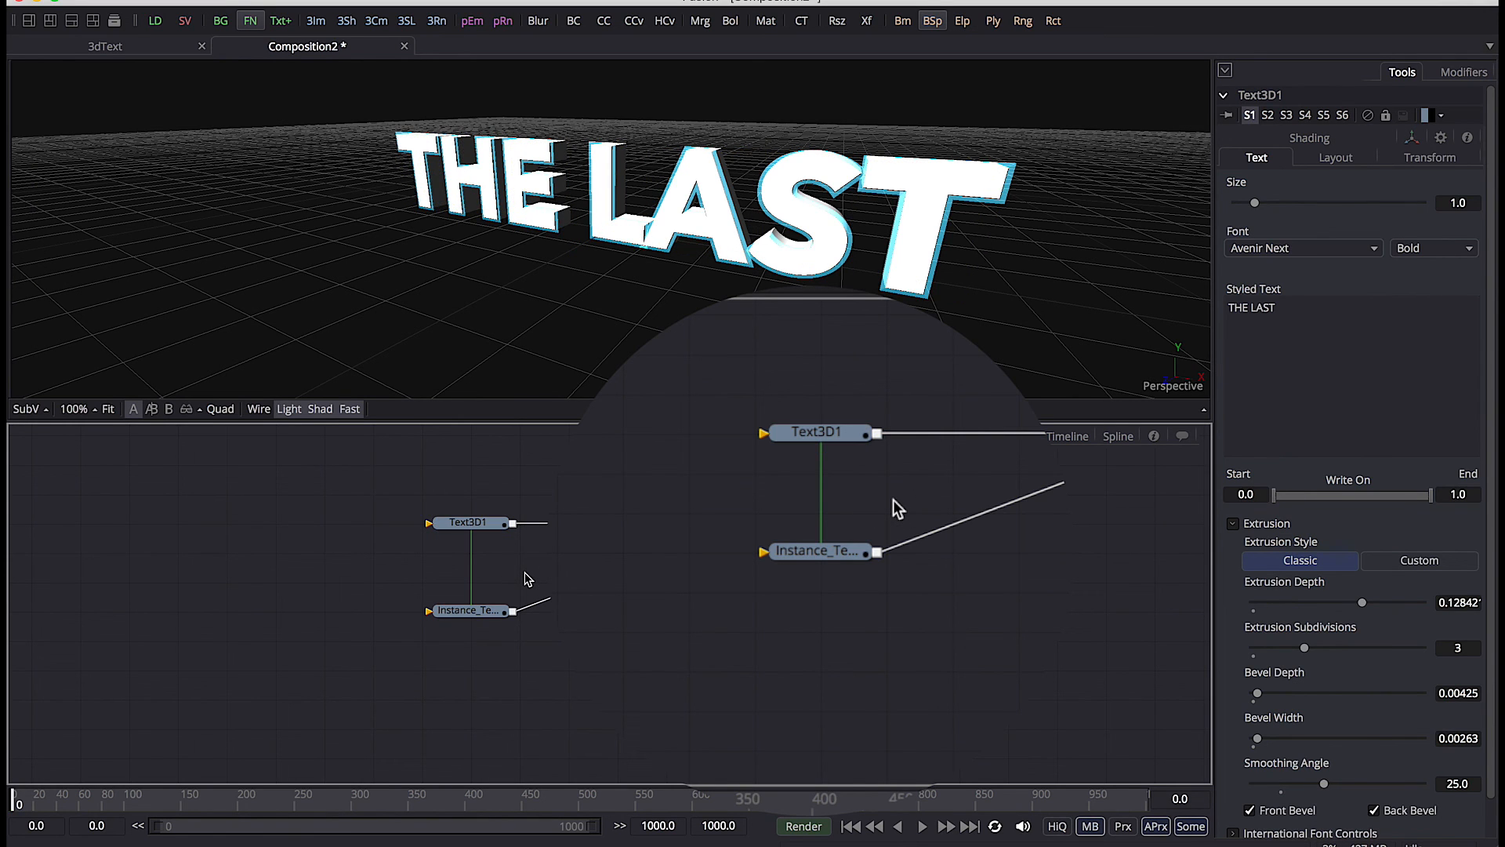
pyautogui.hotkey('ctrl', 'shift', 'v')
pyautogui.moveTo(525, 579); pyautogui.dragTo(717, 533)
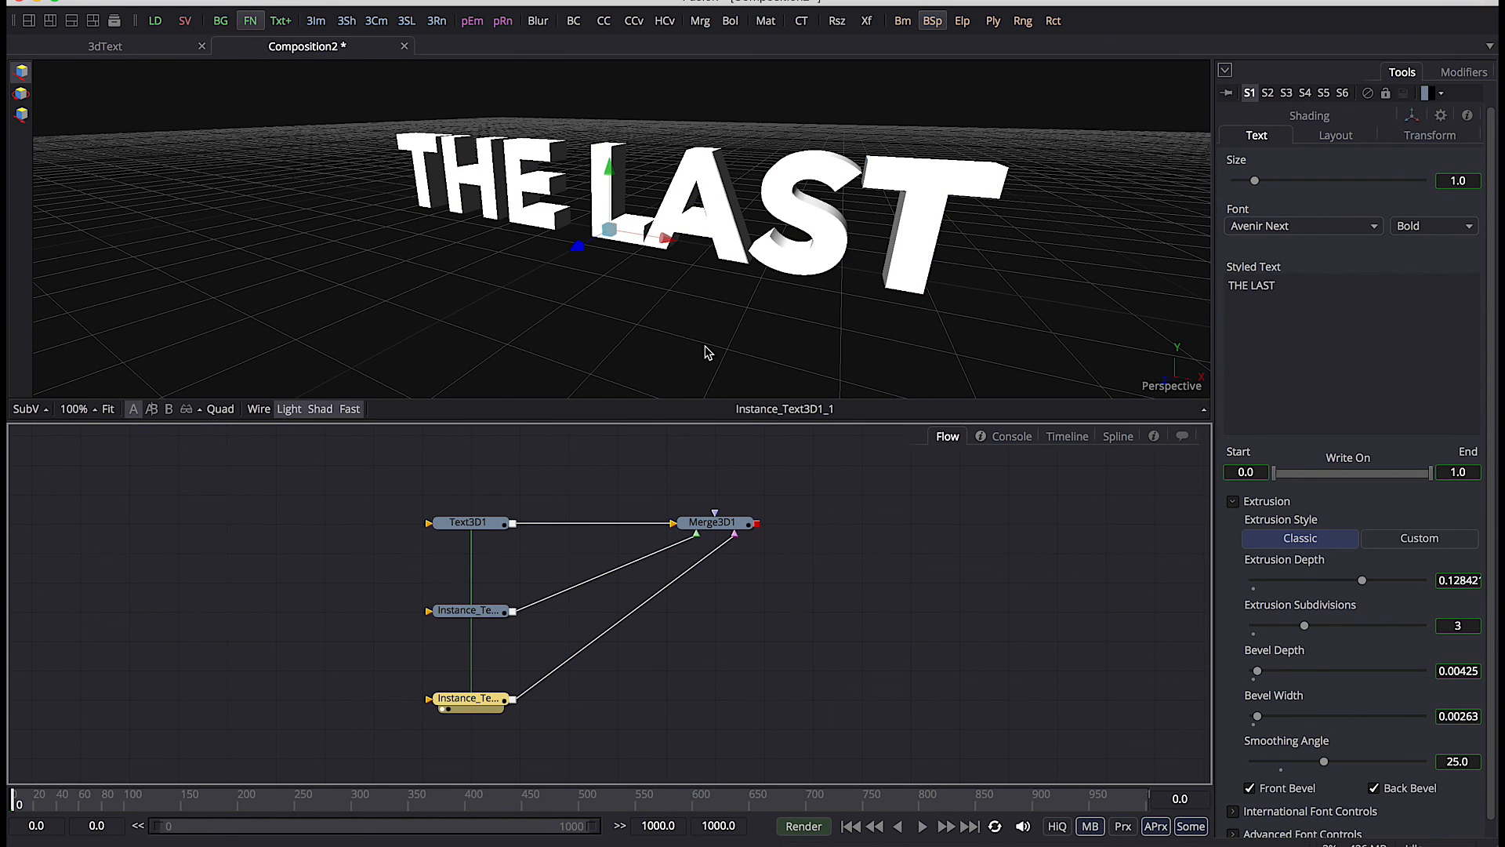
# Deinstance the second instance's extrusion depth and set it to 0.1095
pyautogui.rightClick(1289, 563)
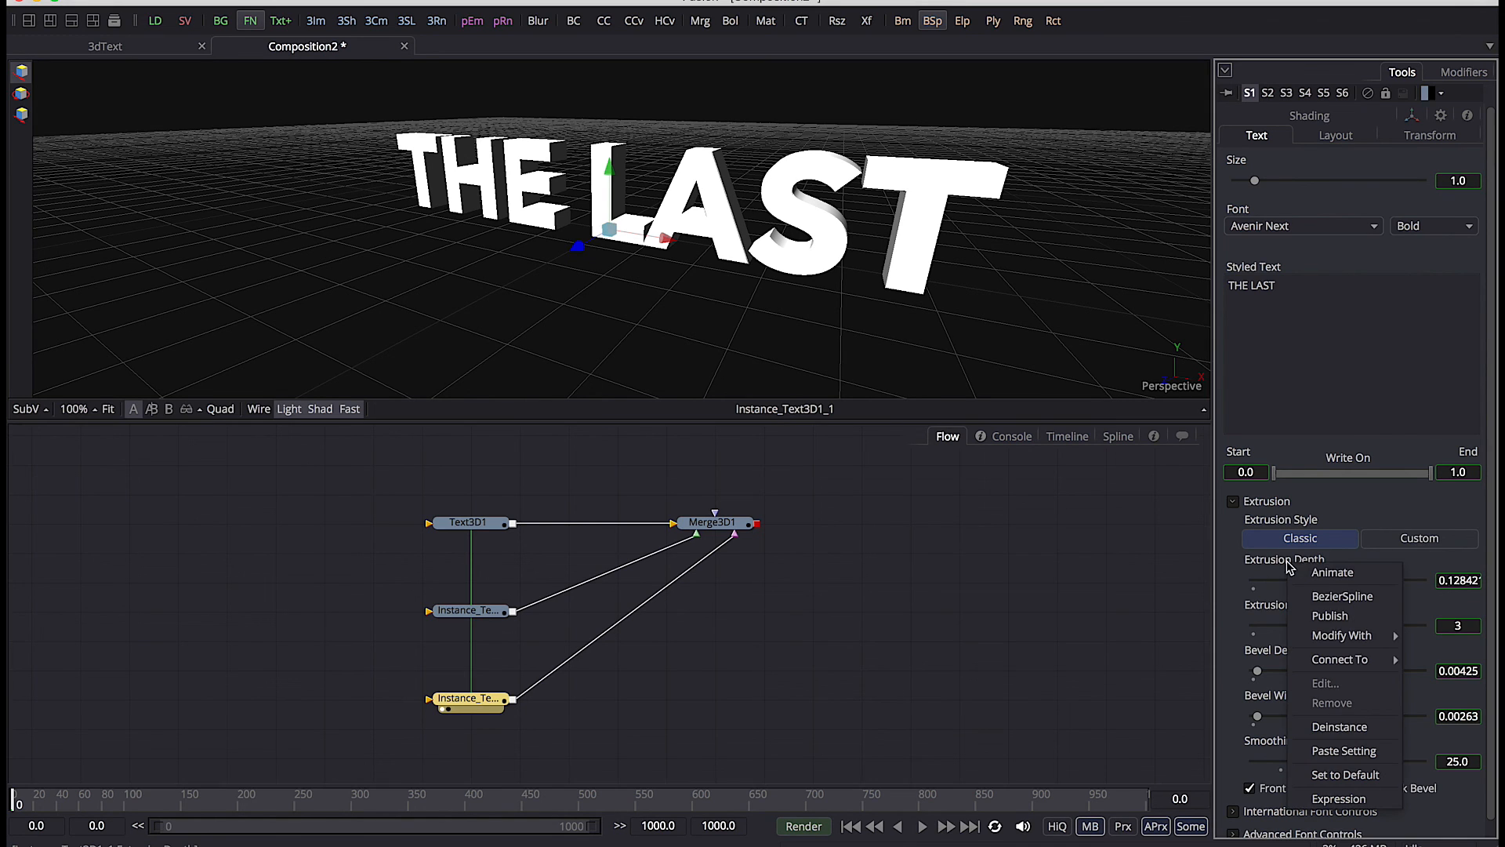
pyautogui.click(1340, 726)
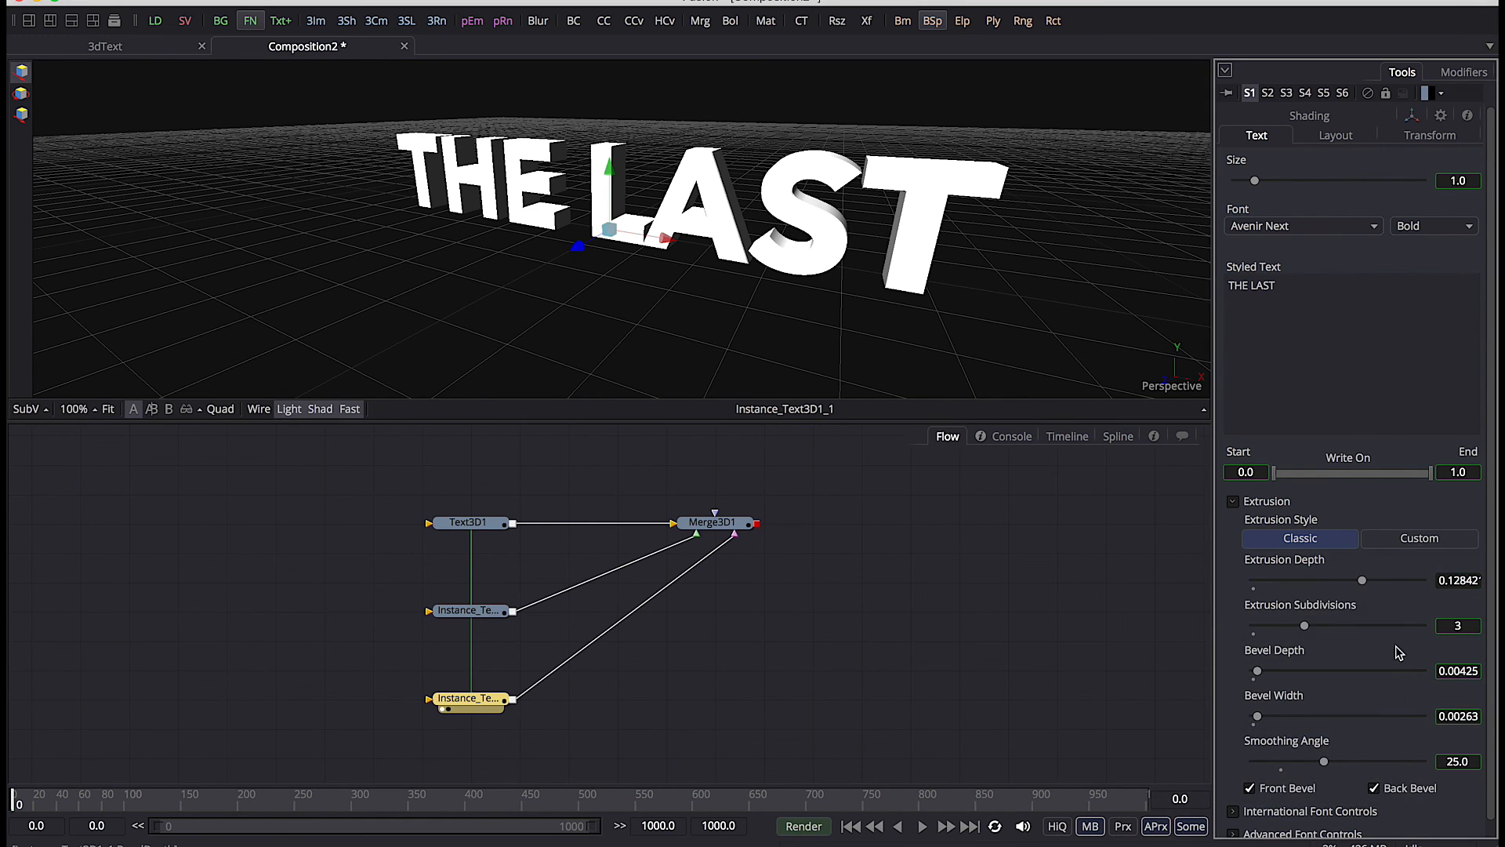
pyautogui.click(1458, 580)
pyautogui.write('0.1095')
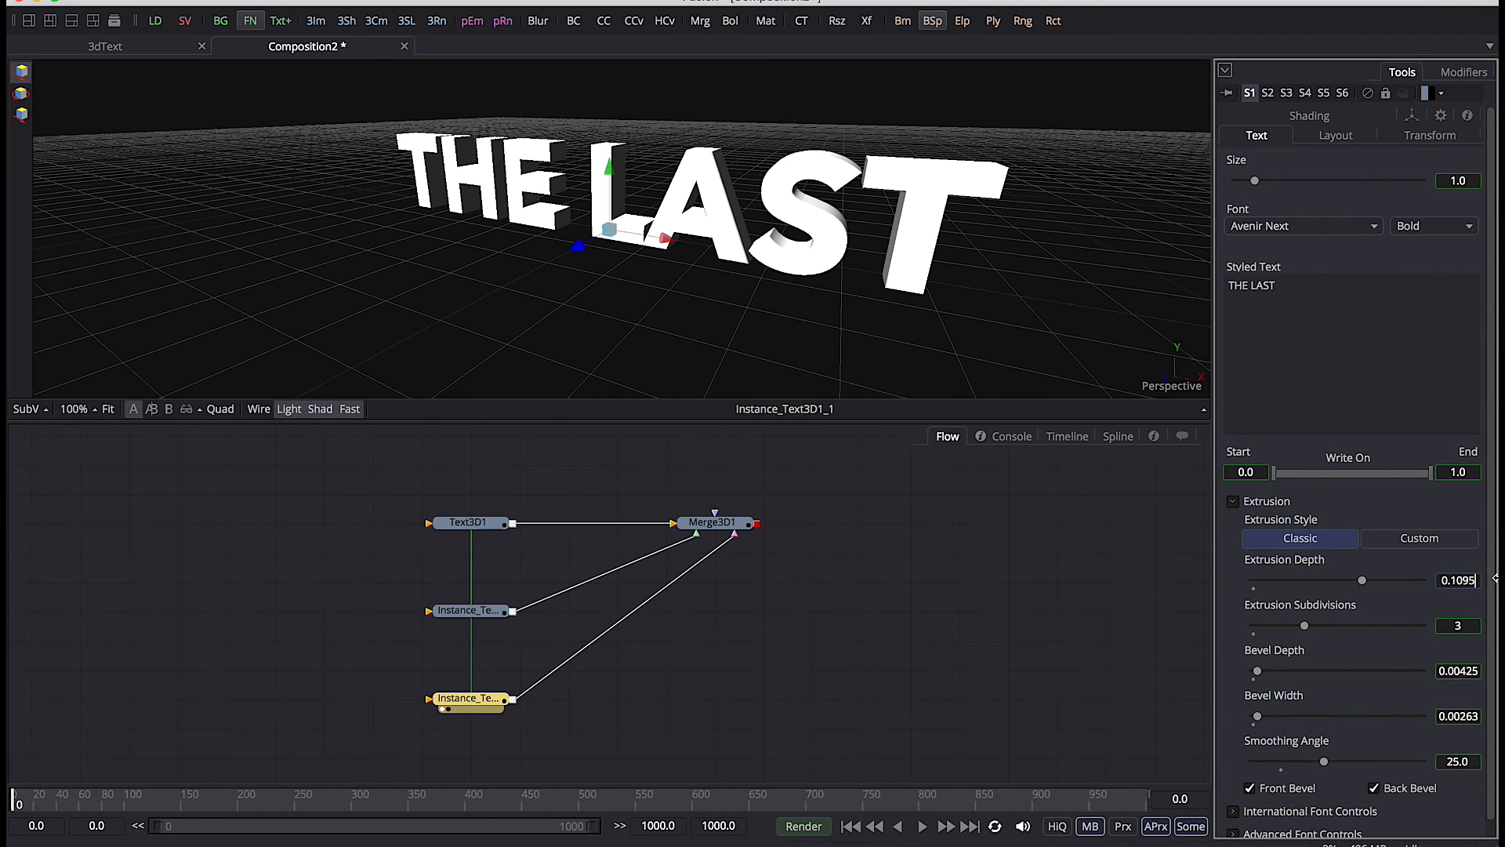
pyautogui.press('Tab')
# Deinstance the second instance's bevel depth and set it to 0.0116
pyautogui.click(1297, 652)
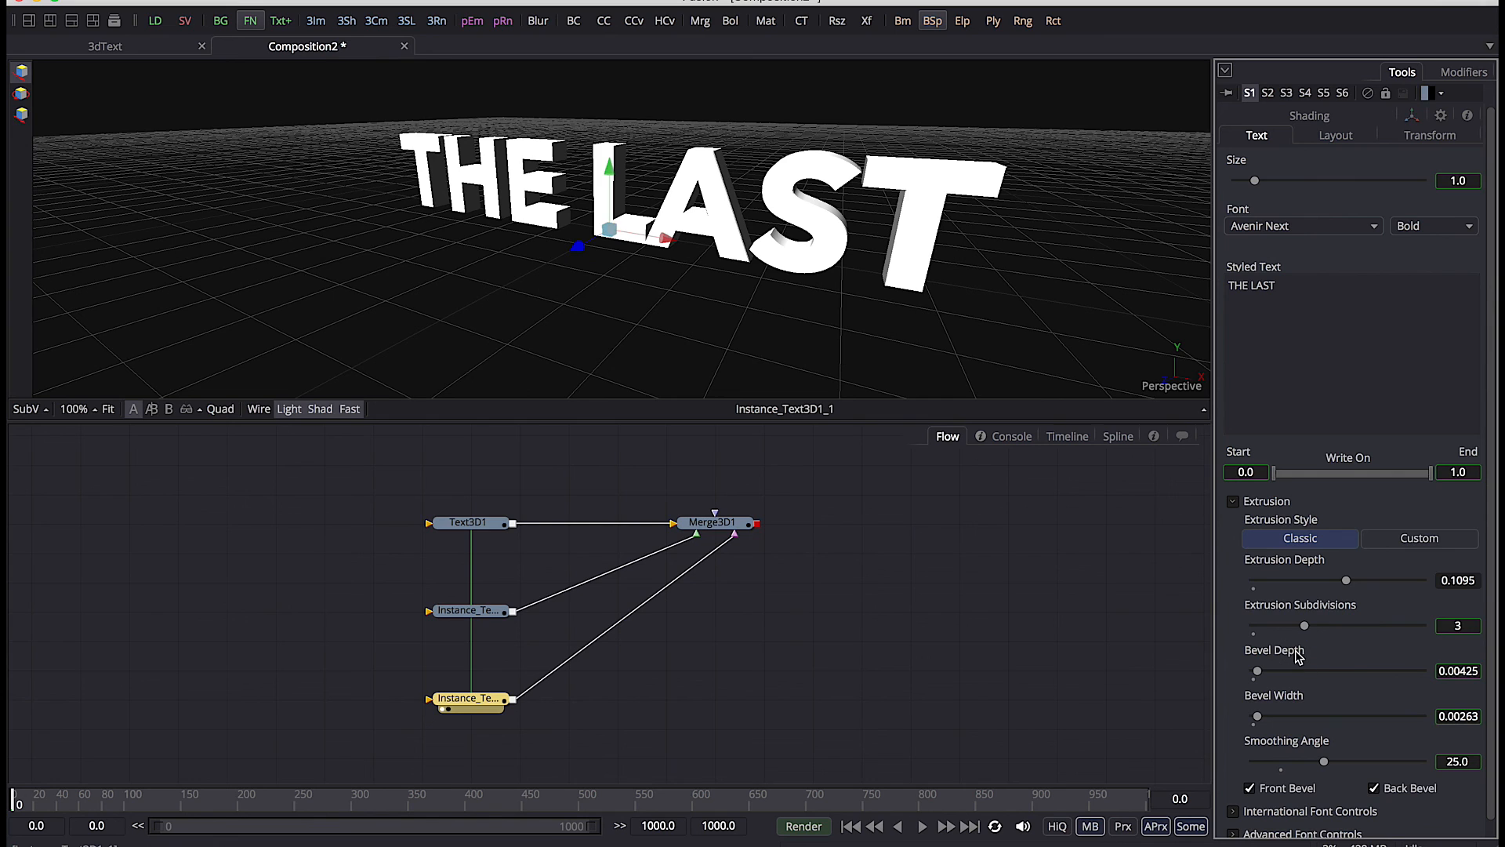
pyautogui.rightClick(1296, 657)
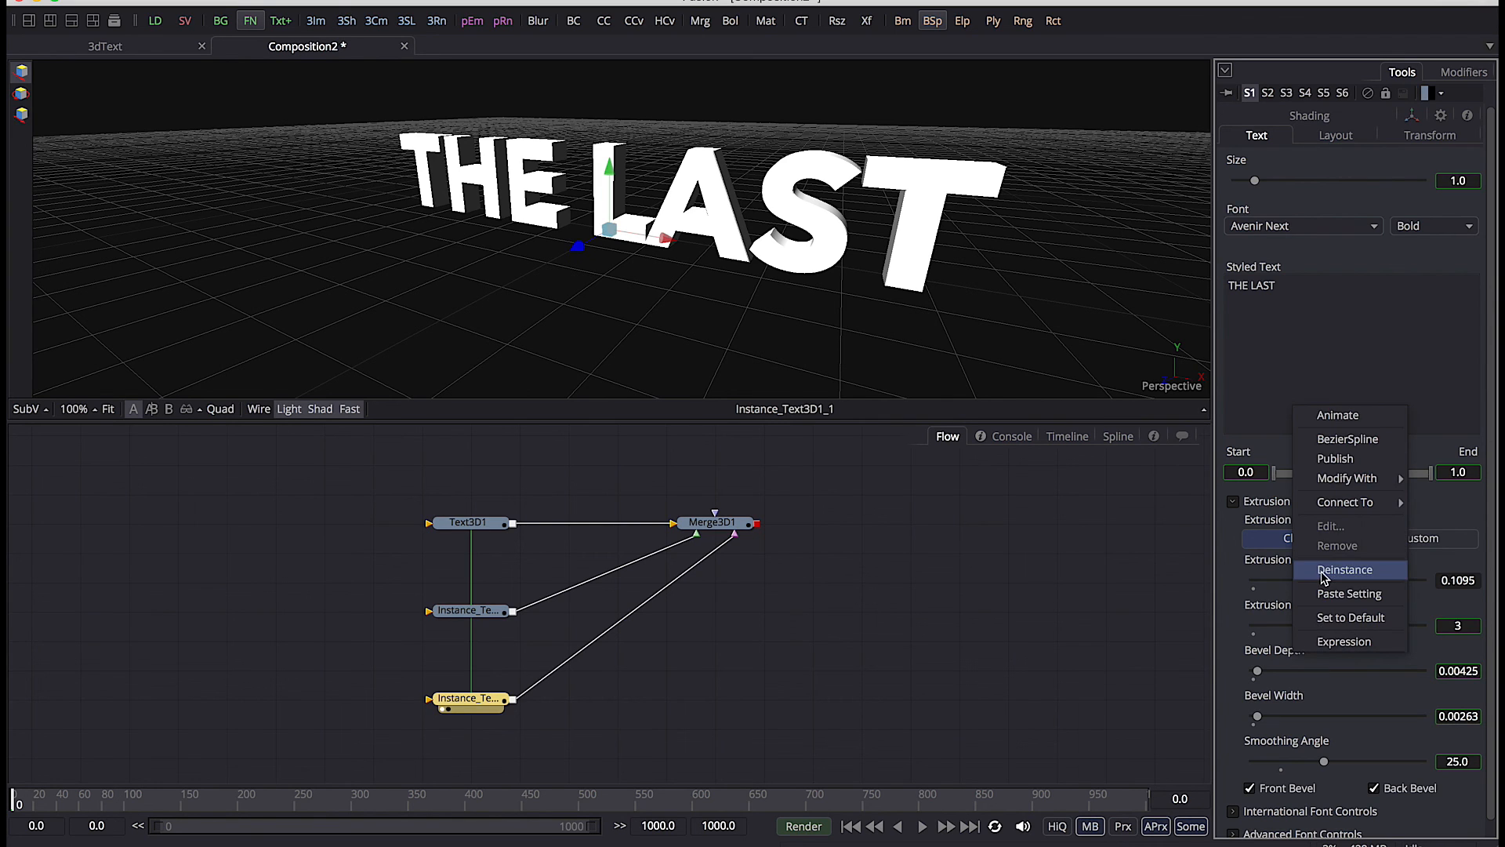
pyautogui.click(1325, 572)
pyautogui.click(1452, 672)
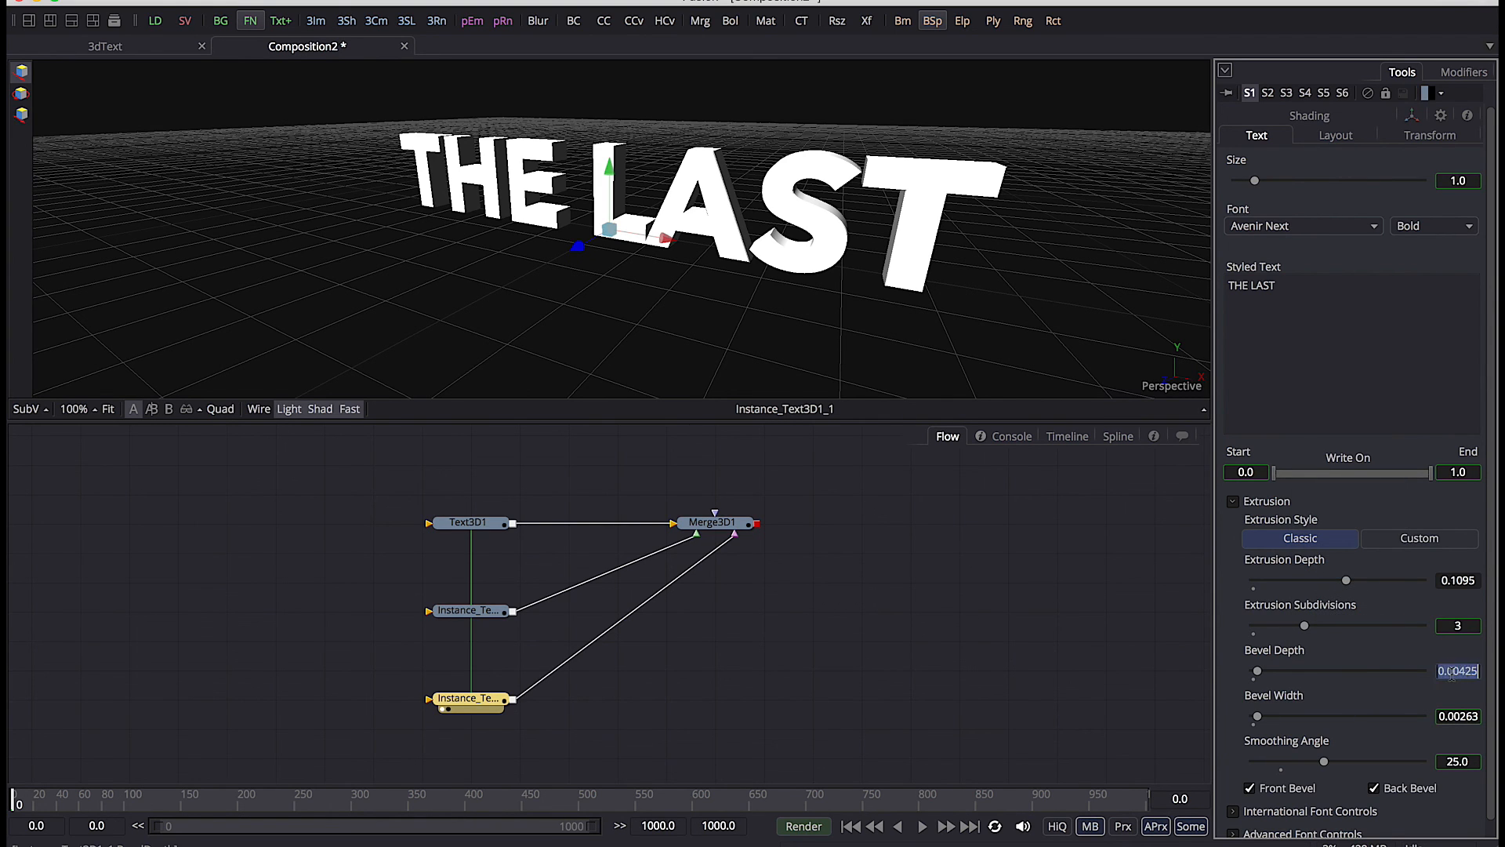
pyautogui.write('0.0116')
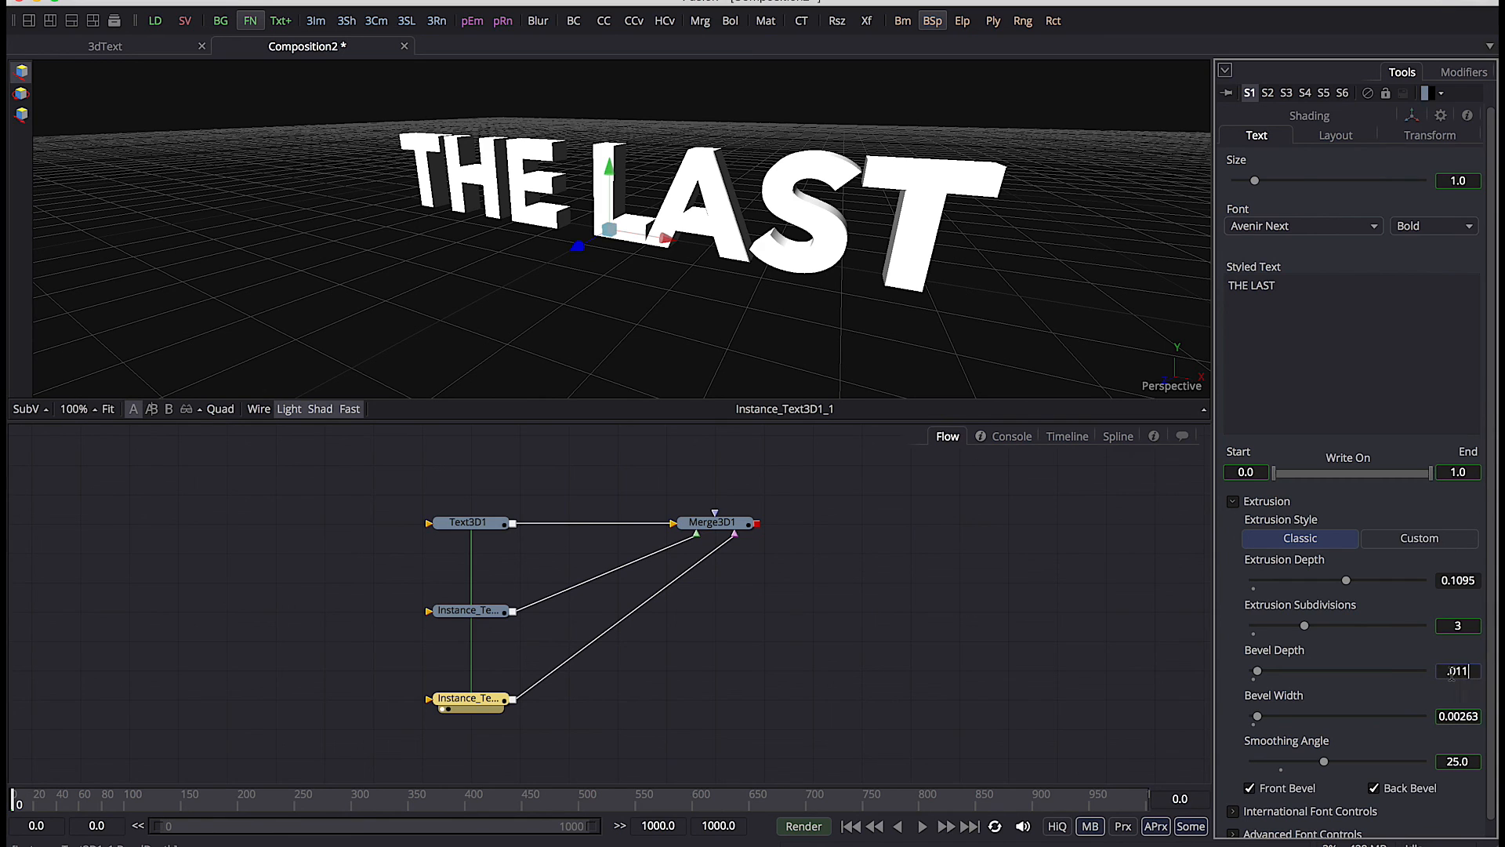
pyautogui.press('Tab')
# Deinstance the second instance's bevel width, set it to 0.0279, and turn off its back bevel
pyautogui.rightClick(1292, 701)
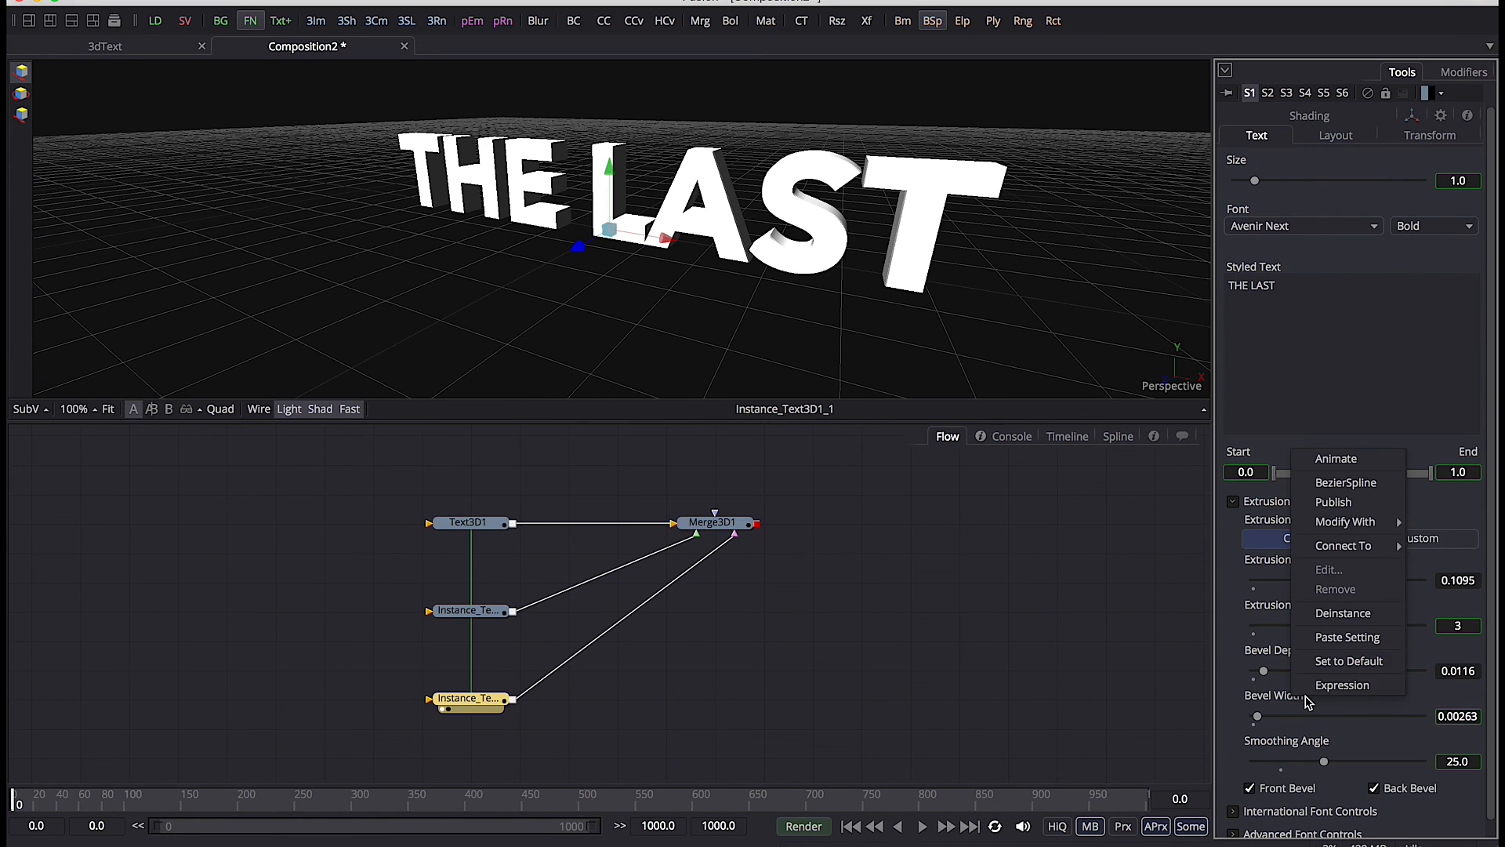
pyautogui.click(1343, 612)
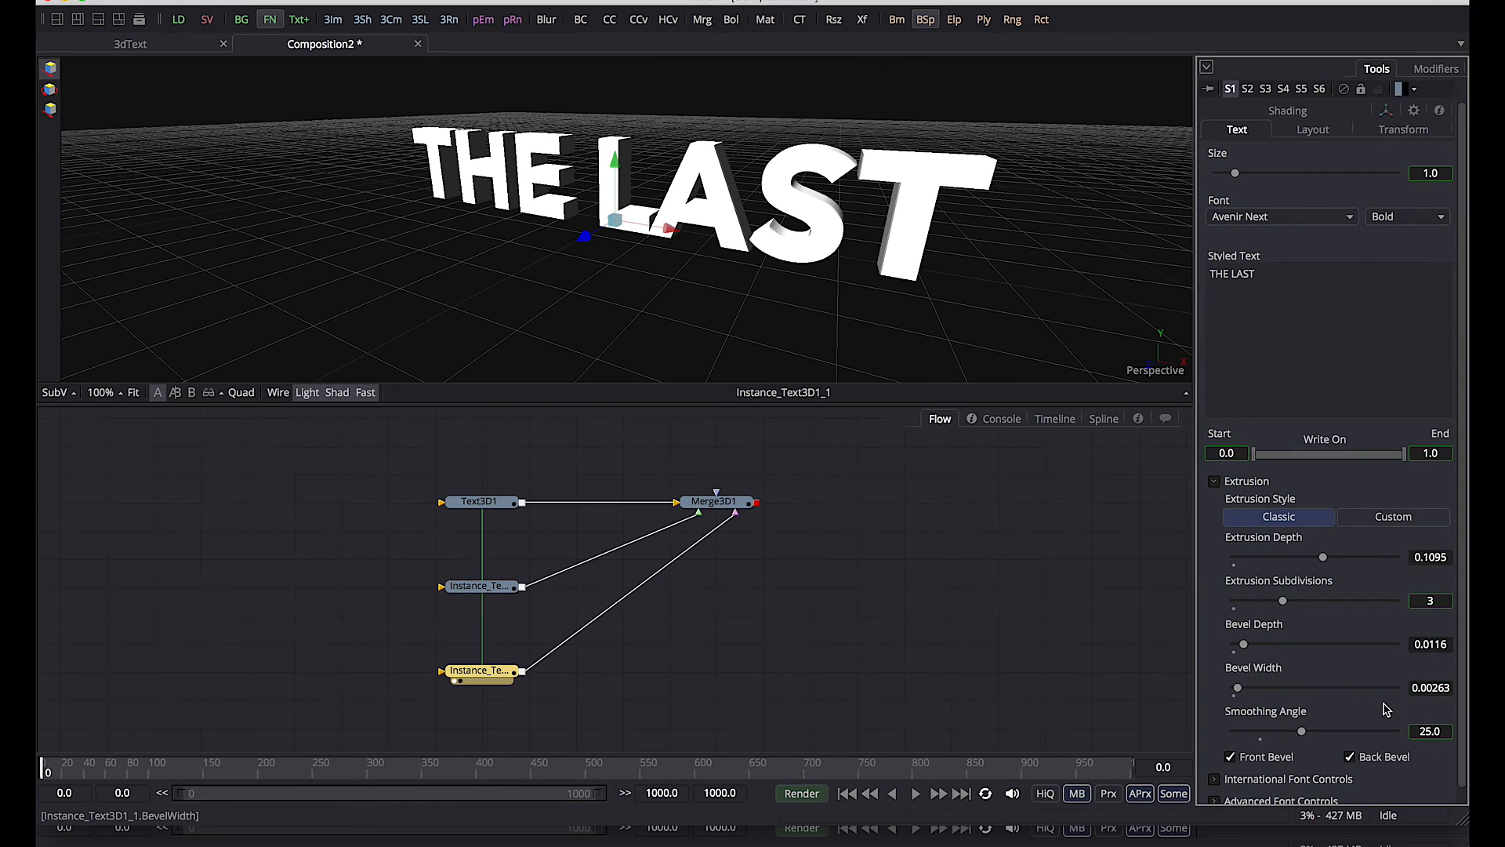
pyautogui.click(1419, 687)
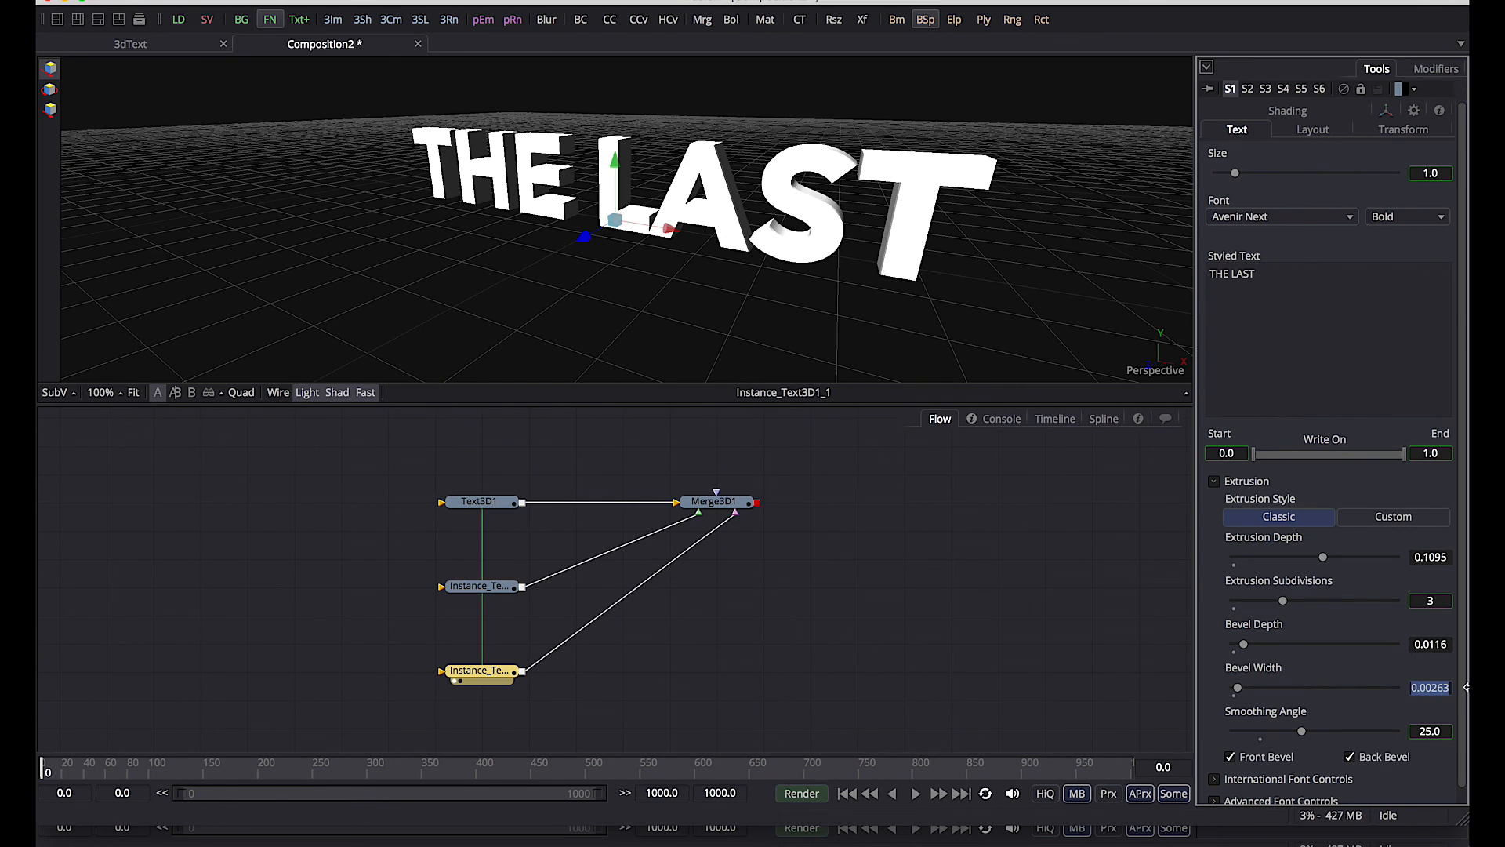
pyautogui.write('.0179')
pyautogui.press('Tab')
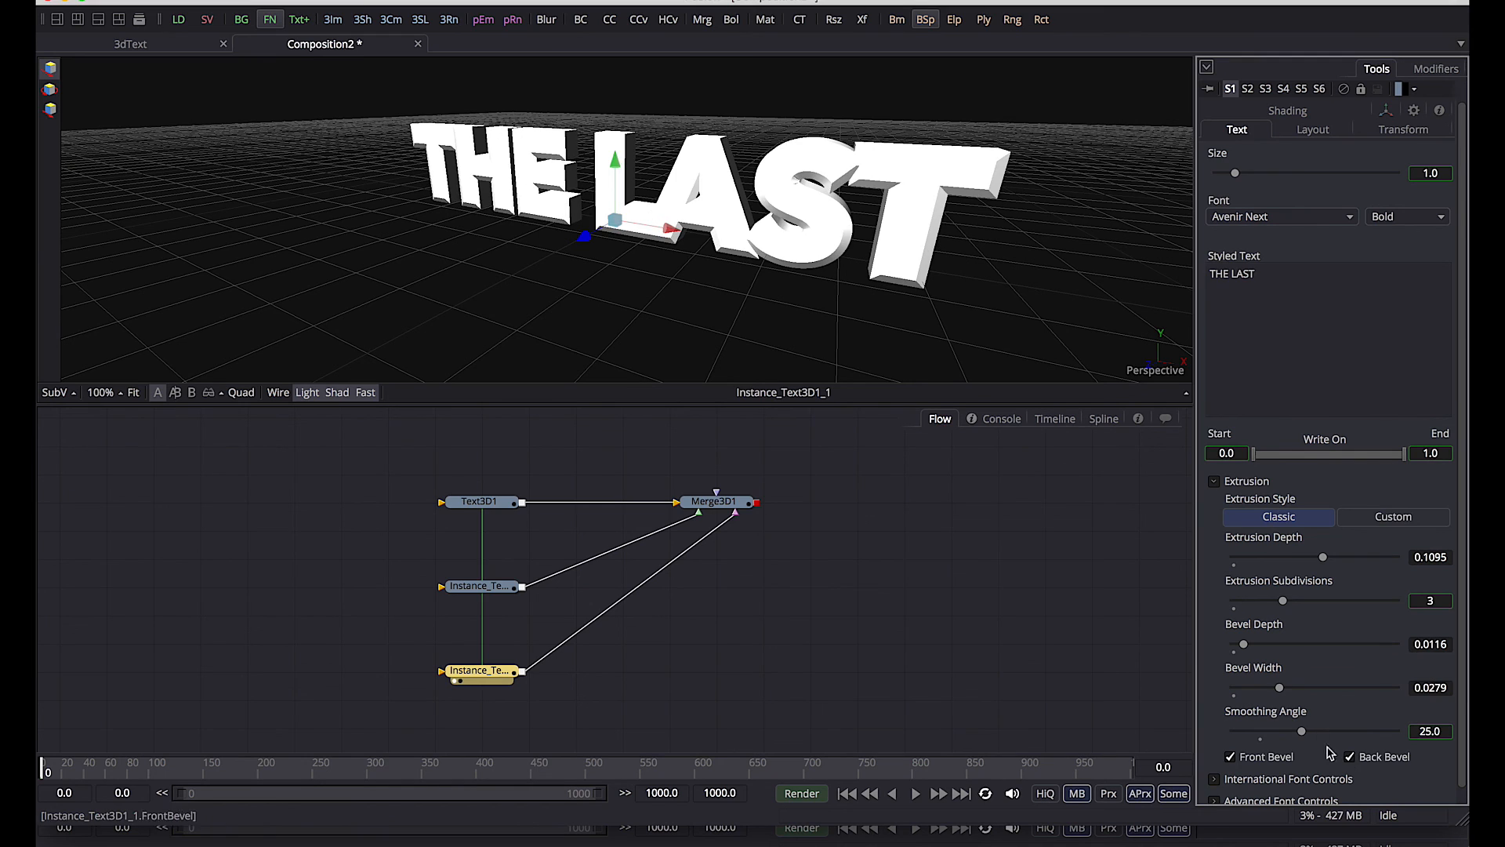
pyautogui.click(1350, 756)
# Deinstance the second instance's text color group and set its material color to black
pyautogui.click(1288, 110)
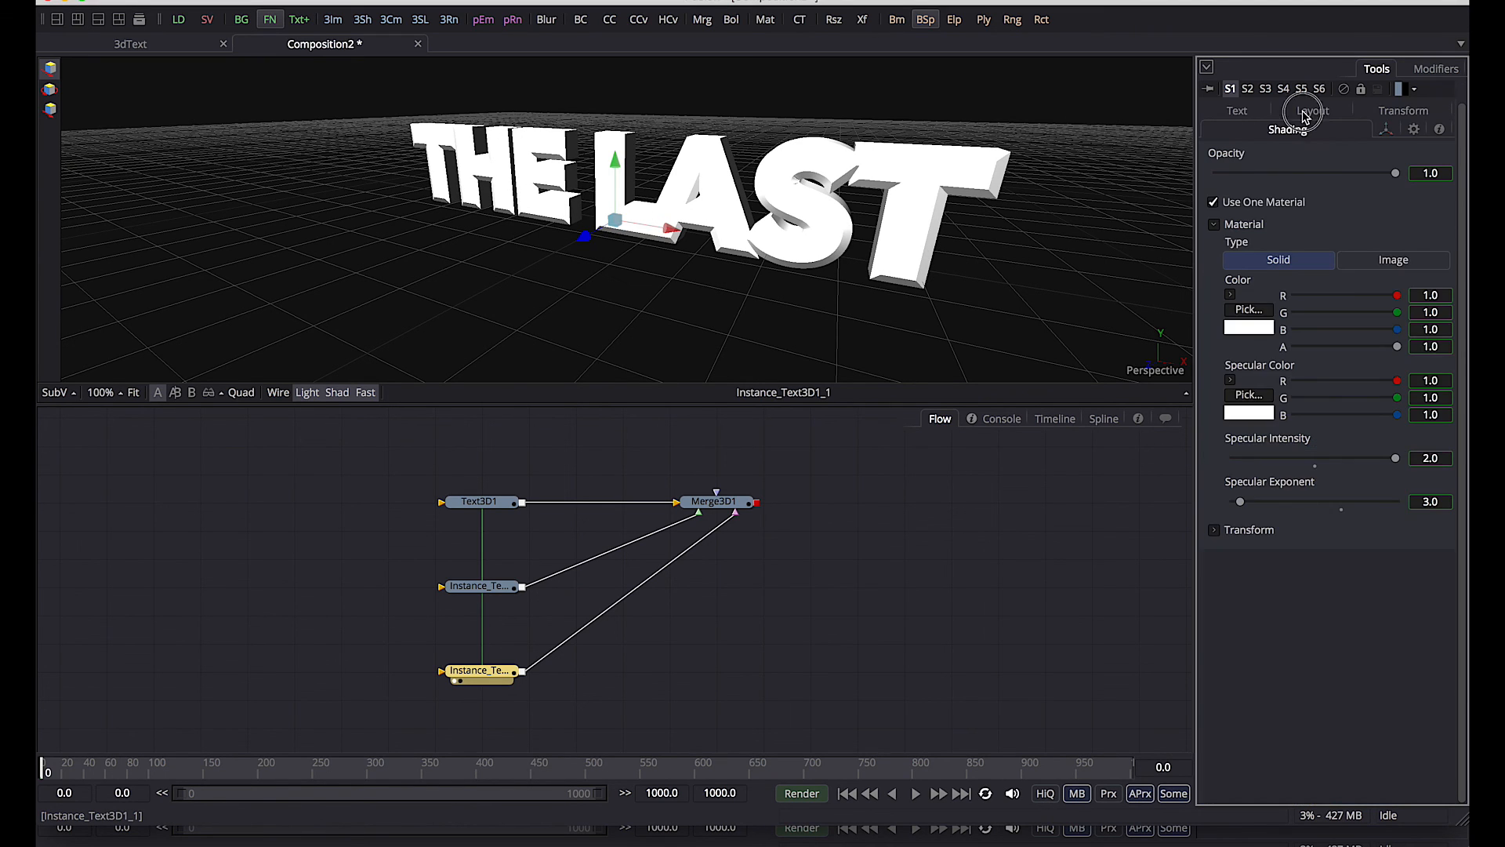
pyautogui.click(1231, 294)
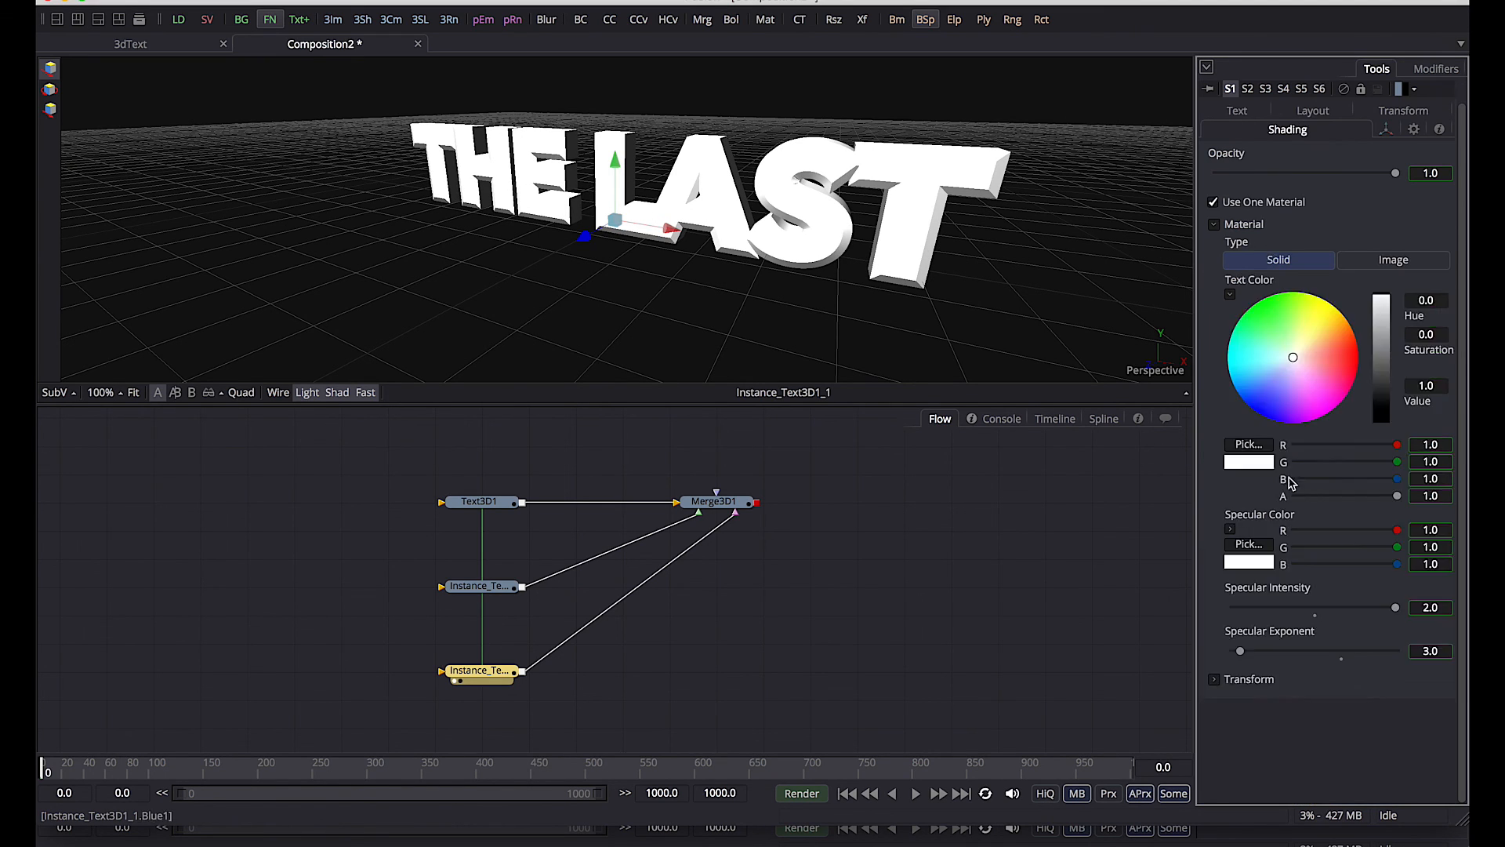
pyautogui.rightClick(1351, 446)
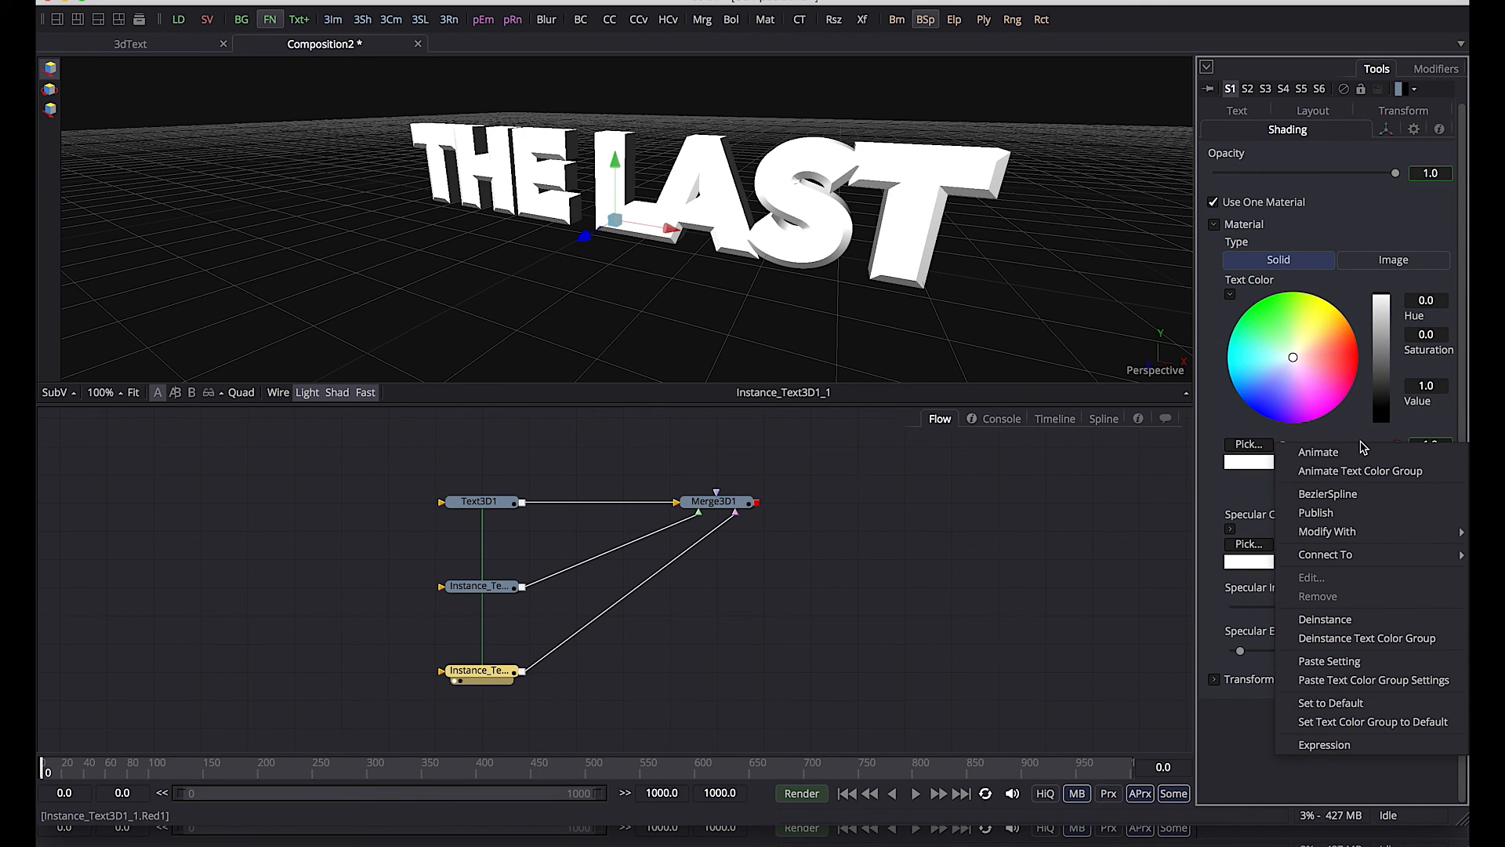
pyautogui.click(1356, 639)
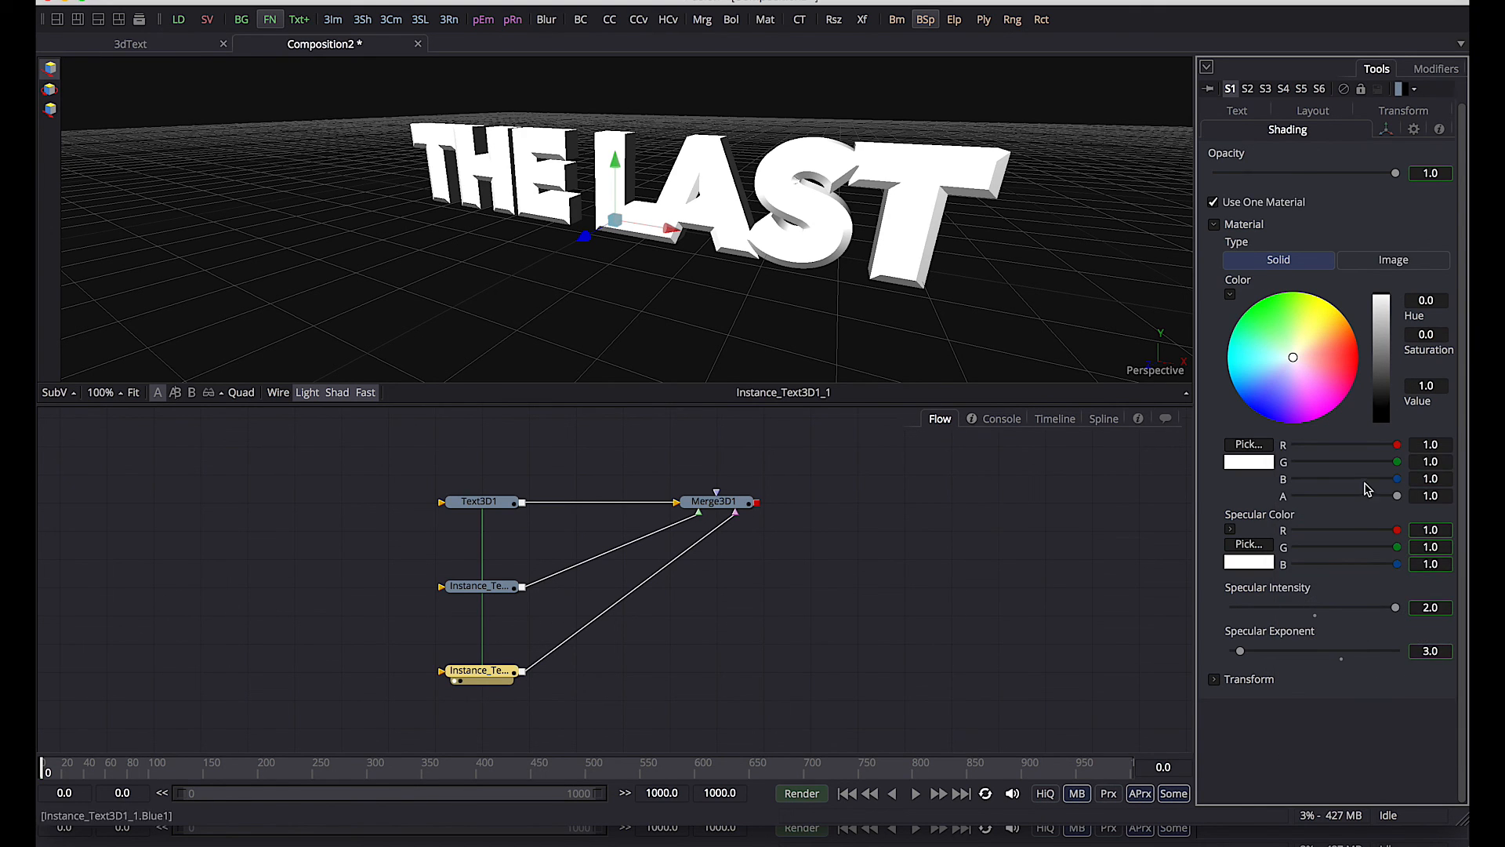
pyautogui.moveTo(1380, 382); pyautogui.dragTo(1378, 419)
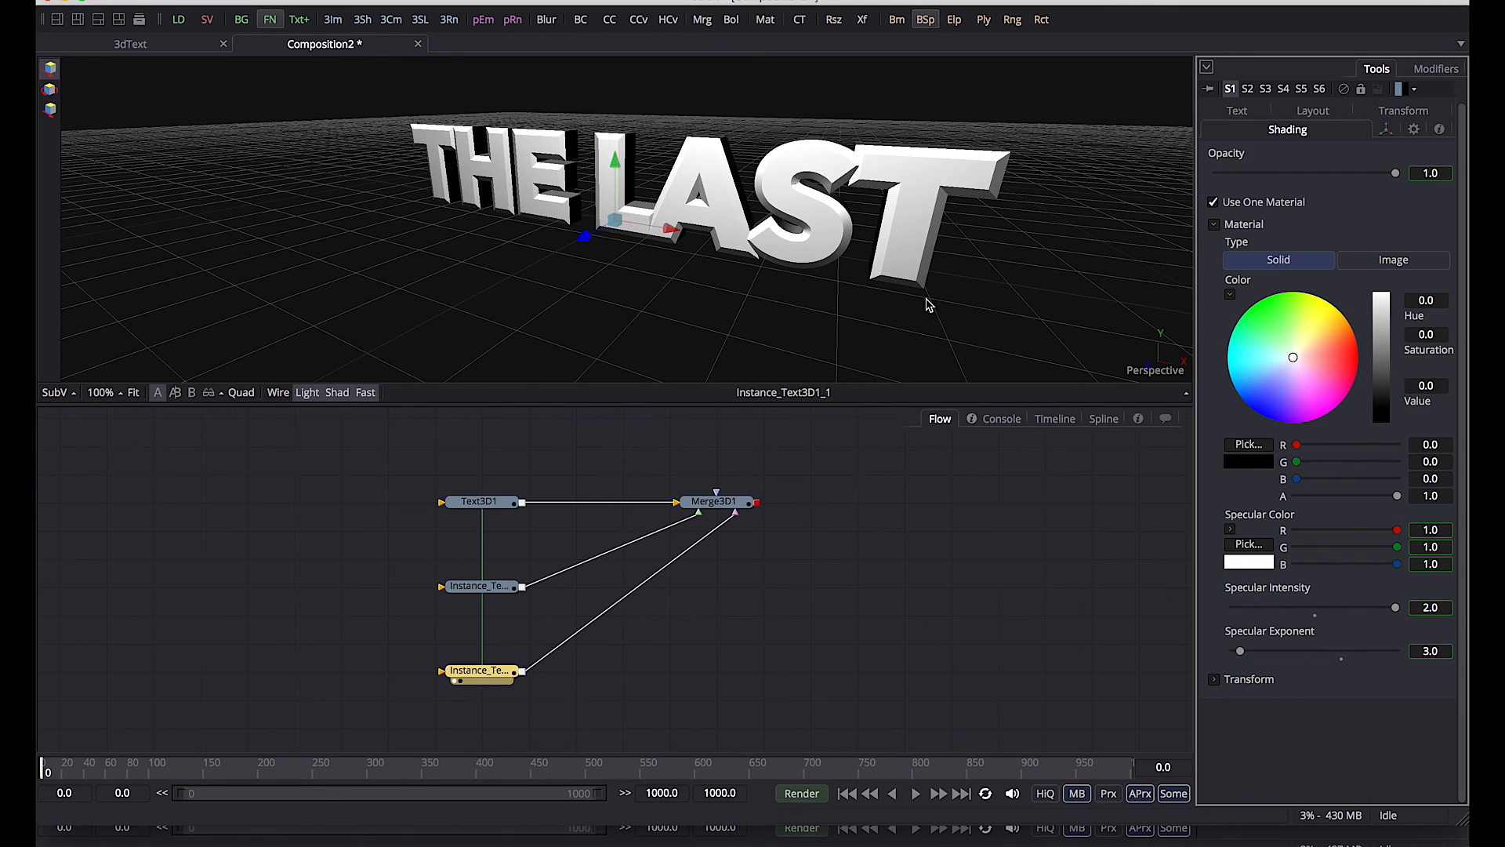
# Deinstance the second instance's Z offset, set it to 0.0039, and show Merge3D1 in the viewer
pyautogui.click(1386, 130)
pyautogui.rightClick(1255, 267)
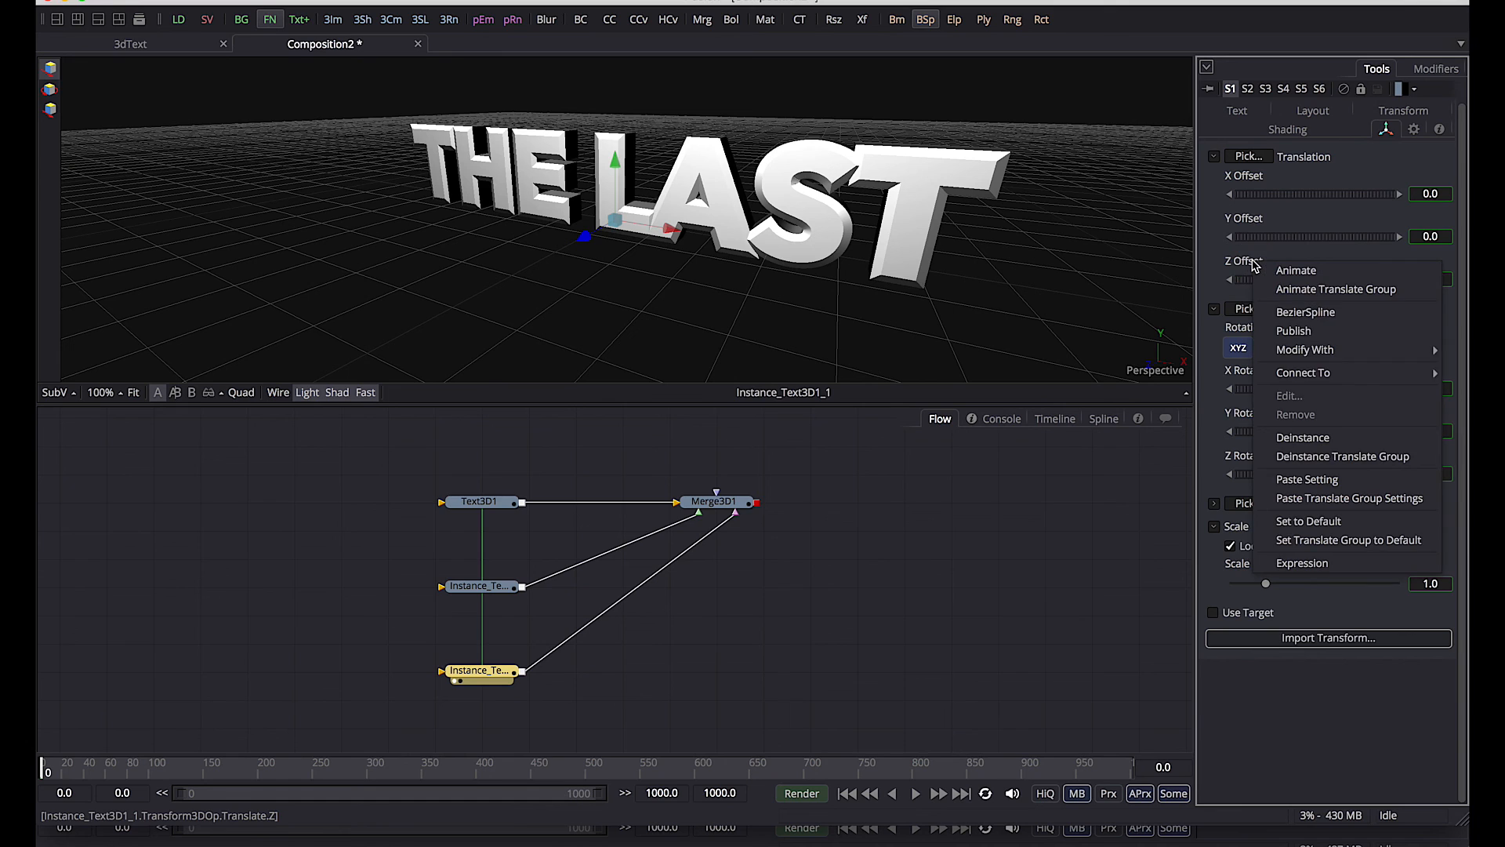
pyautogui.click(1306, 438)
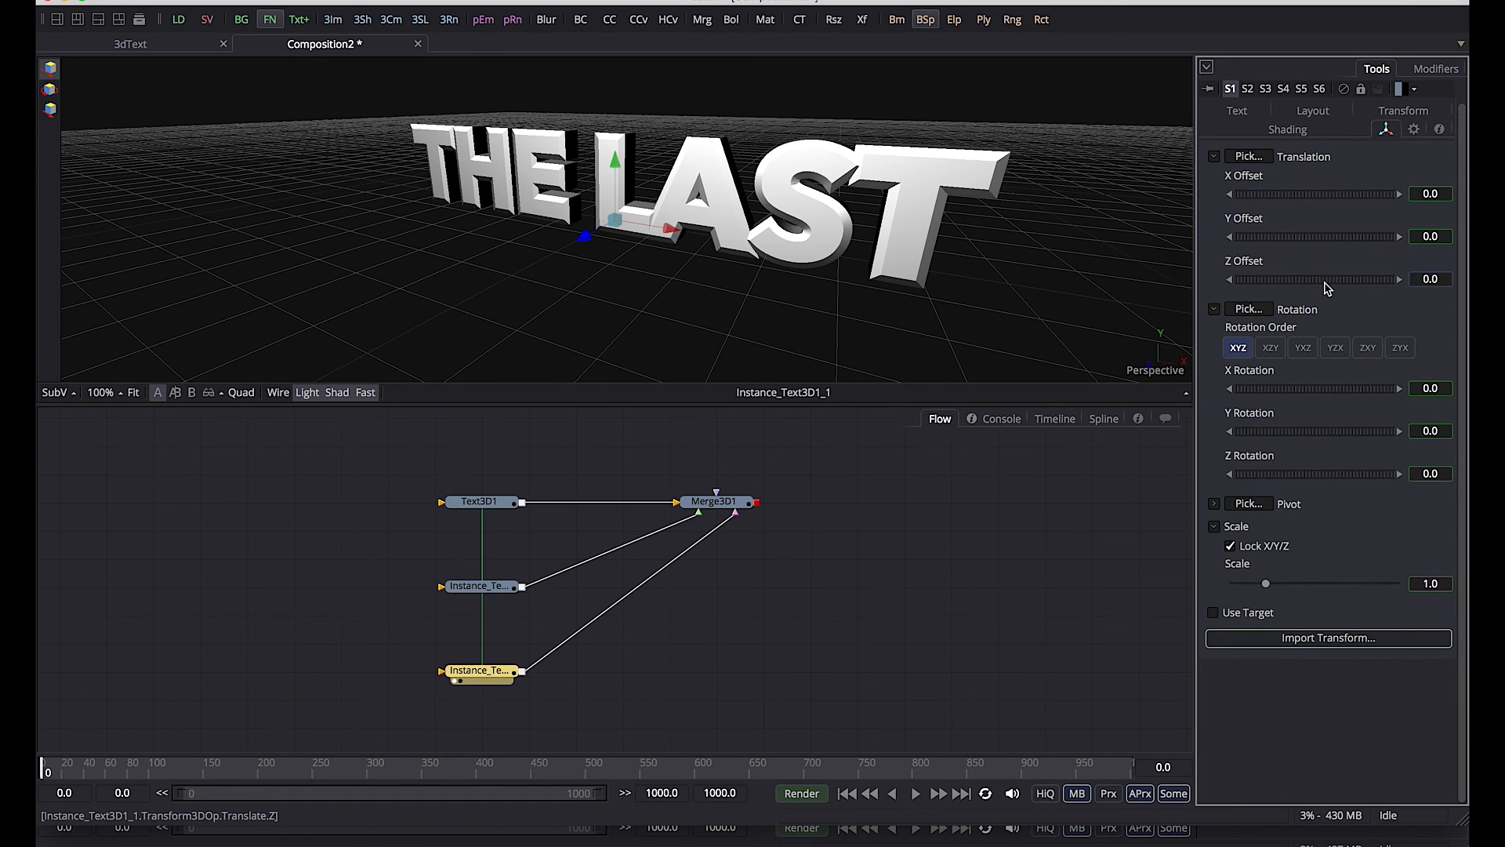
pyautogui.write('39')
pyautogui.press('Tab')
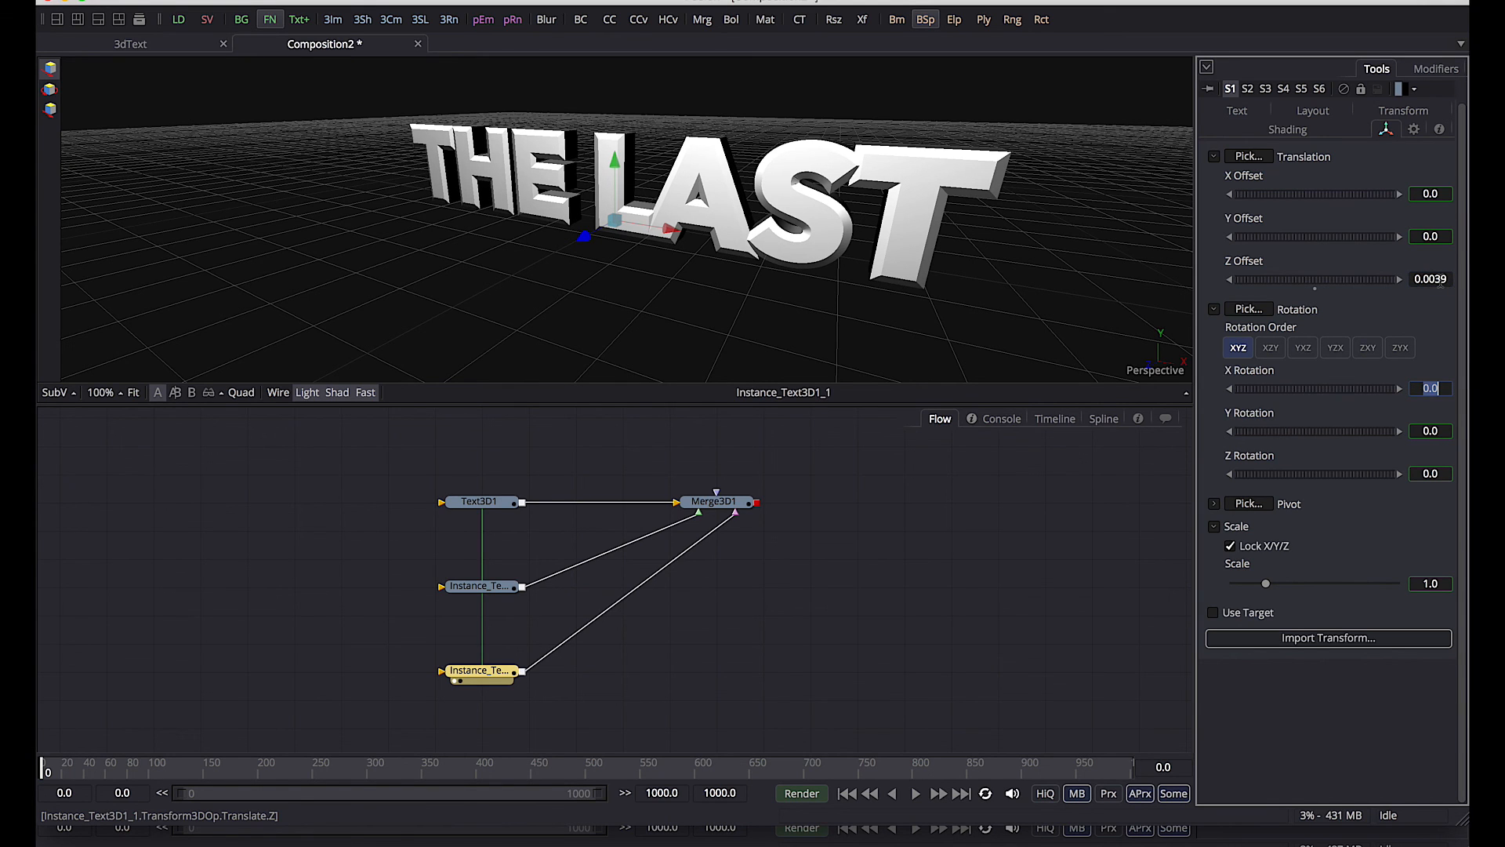
pyautogui.click(733, 509)
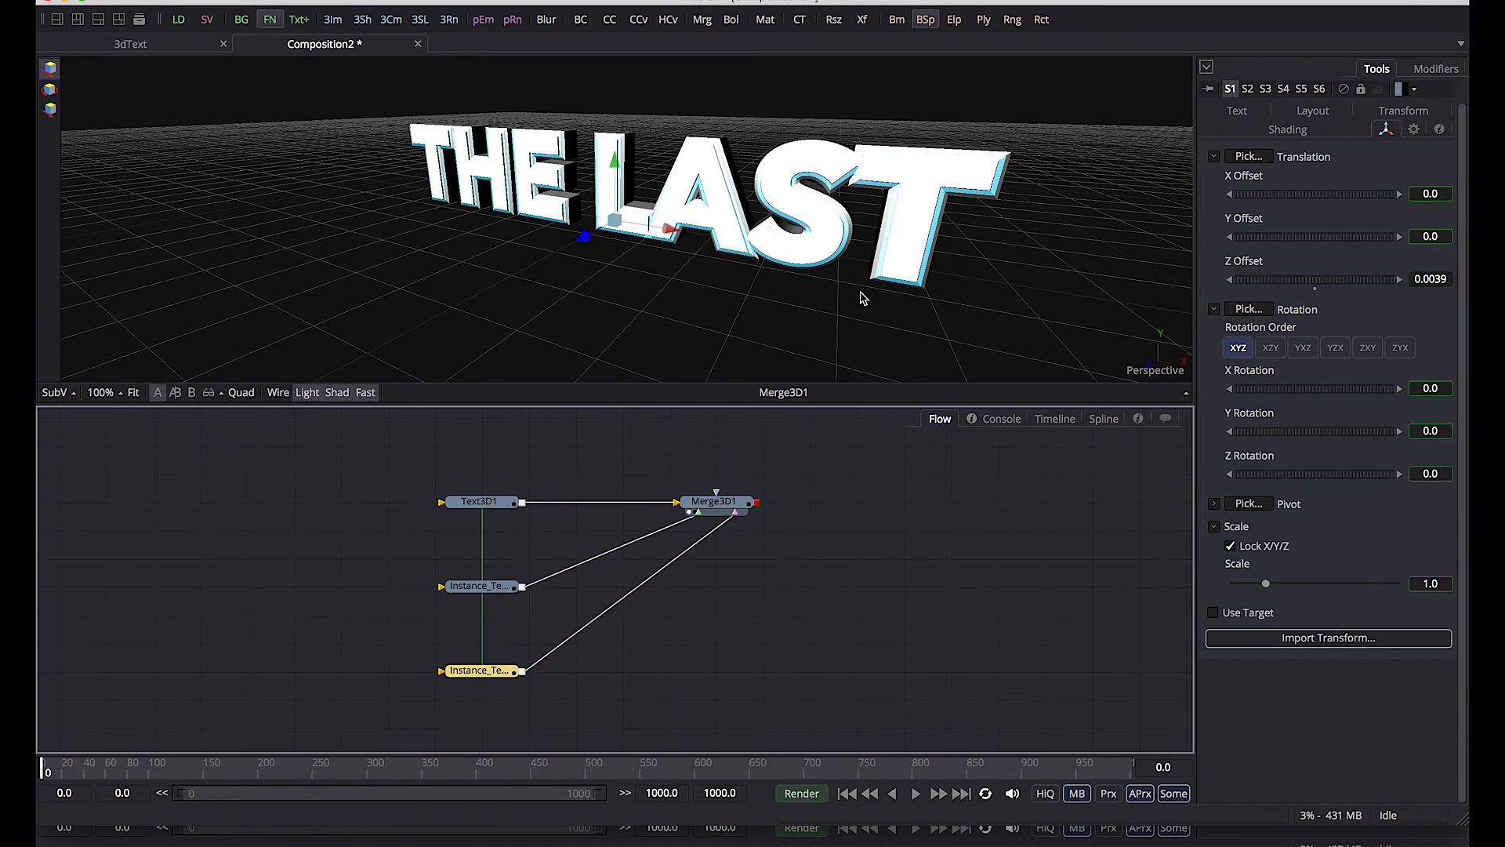
# Insert a Replace Material 3D node between Text3D1 and Merge3D1
pyautogui.moveTo(876, 286); pyautogui.dragTo(914, 323)
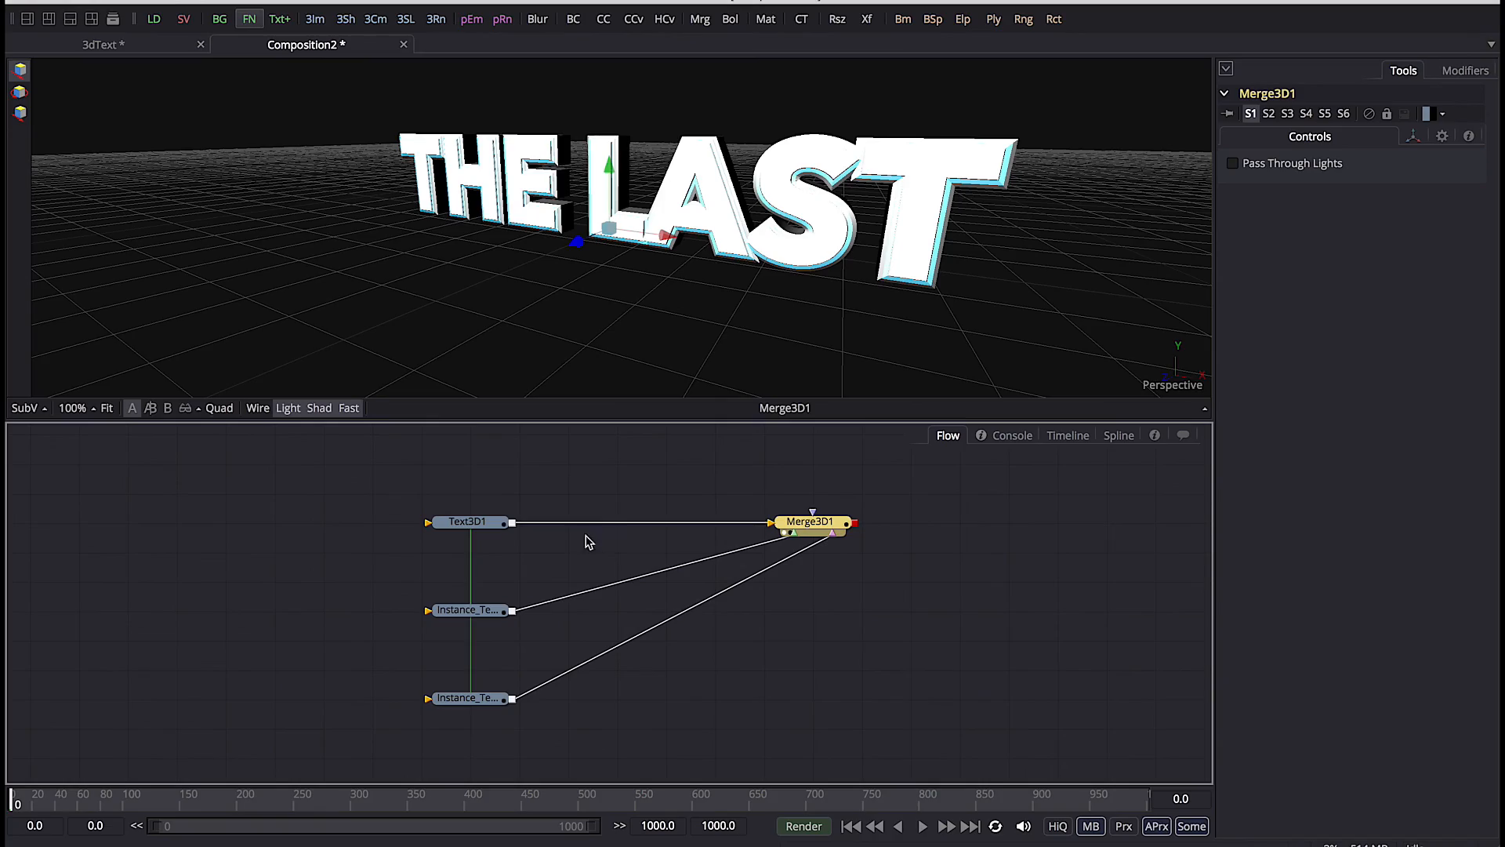
pyautogui.click(471, 527)
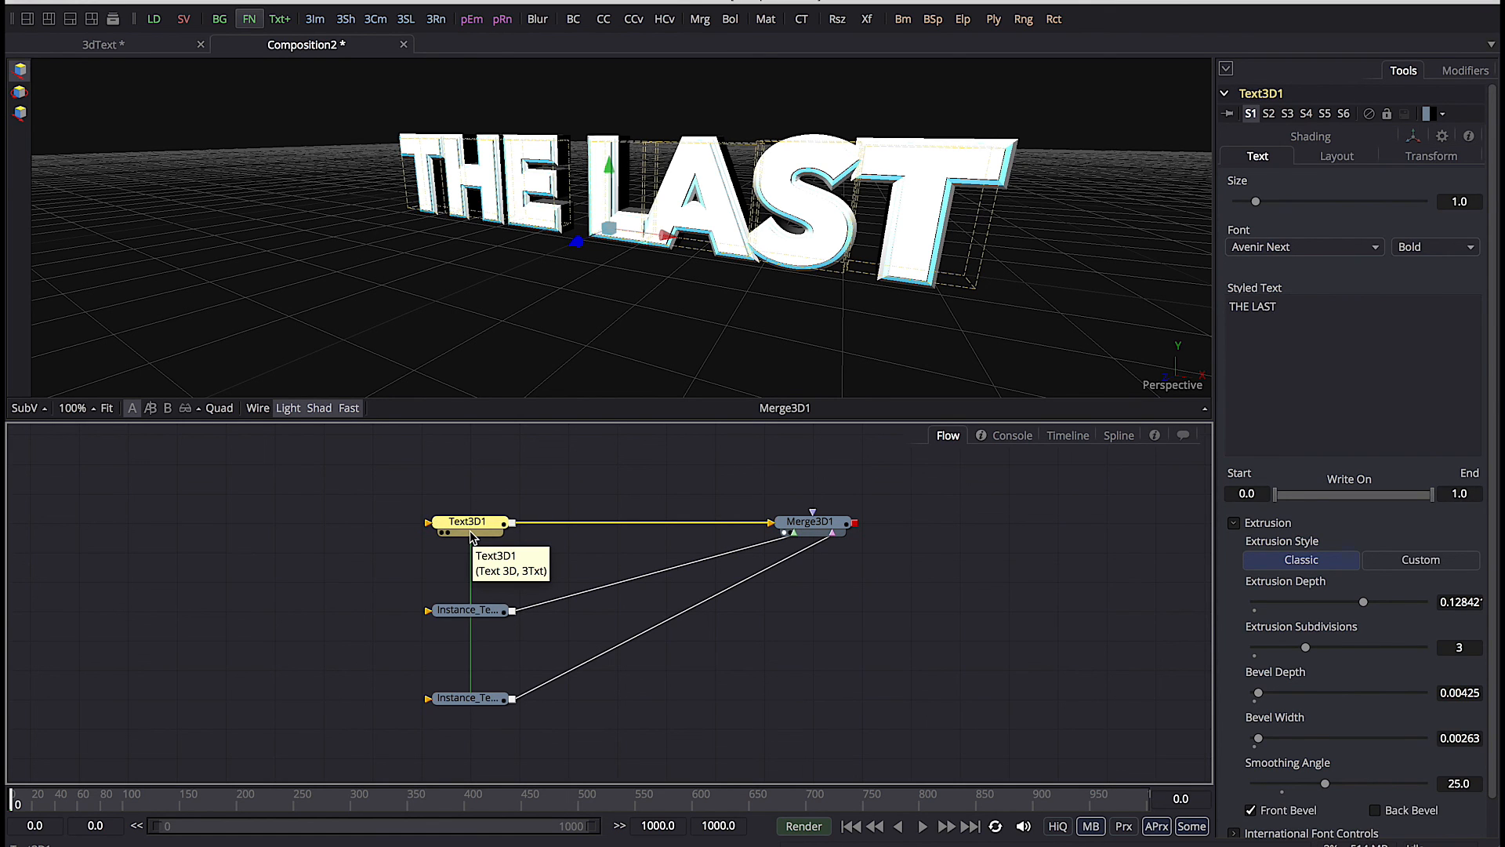
pyautogui.hotkey('ctrl', 'space')
pyautogui.write('replac')
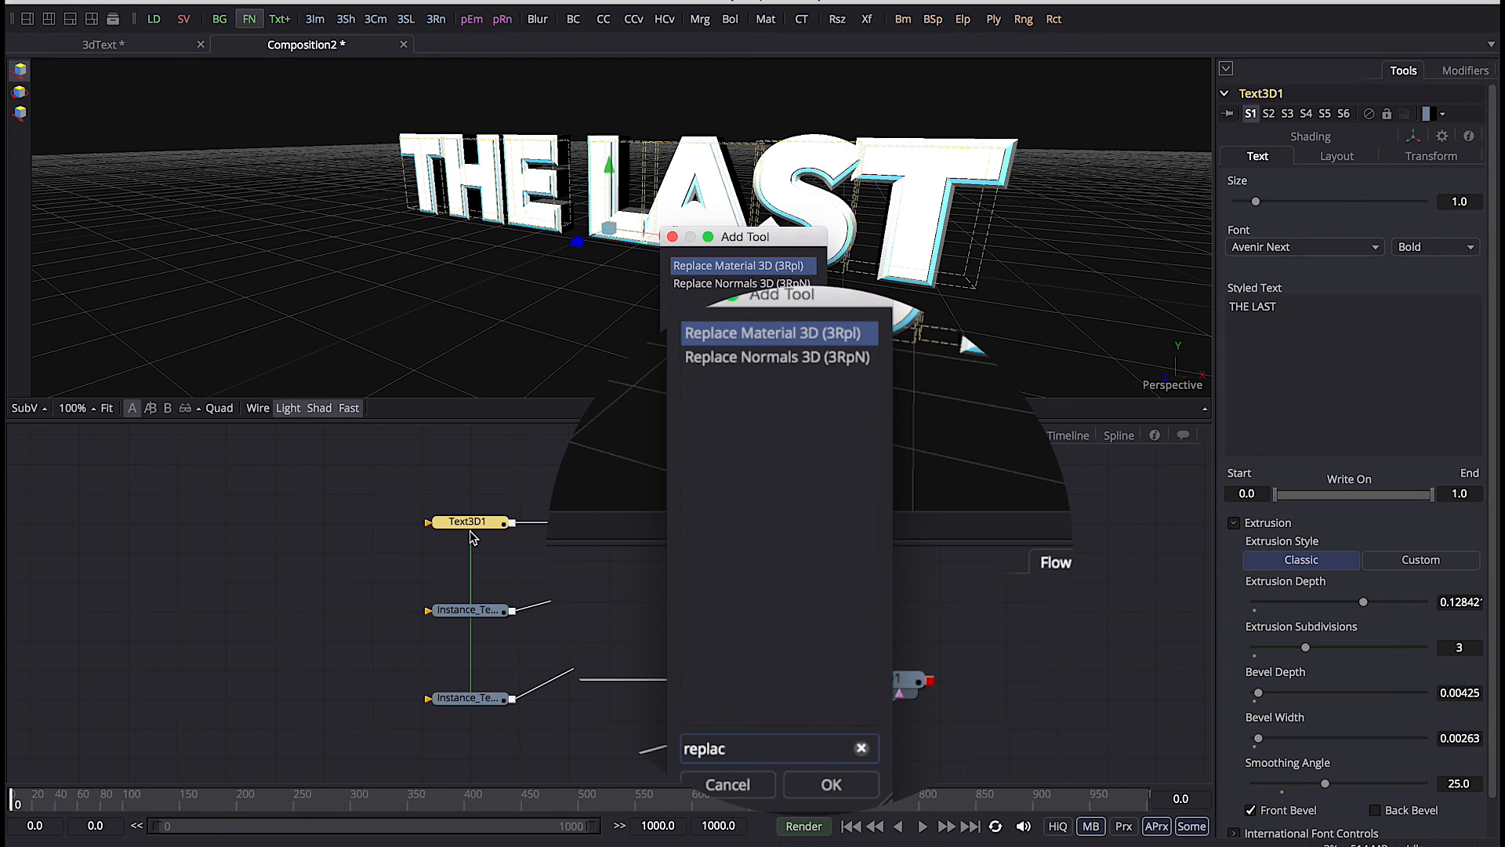
pyautogui.press('Return')
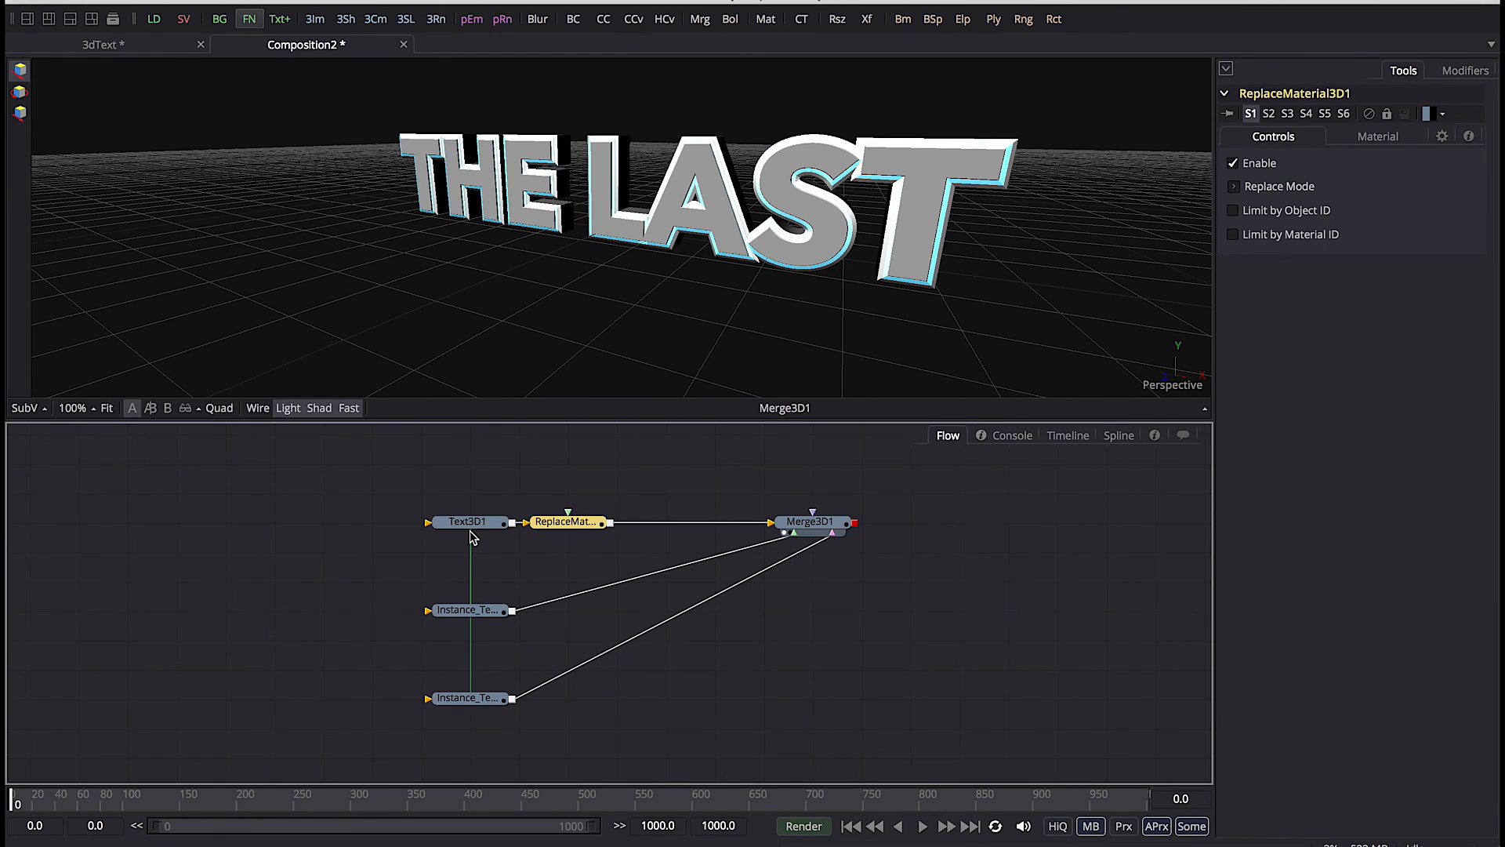
# Open the template library and look through its Backgrounds, Lens flares, Looks, Motion graphics, Particles and Shaders categories
pyautogui.click(113, 19)
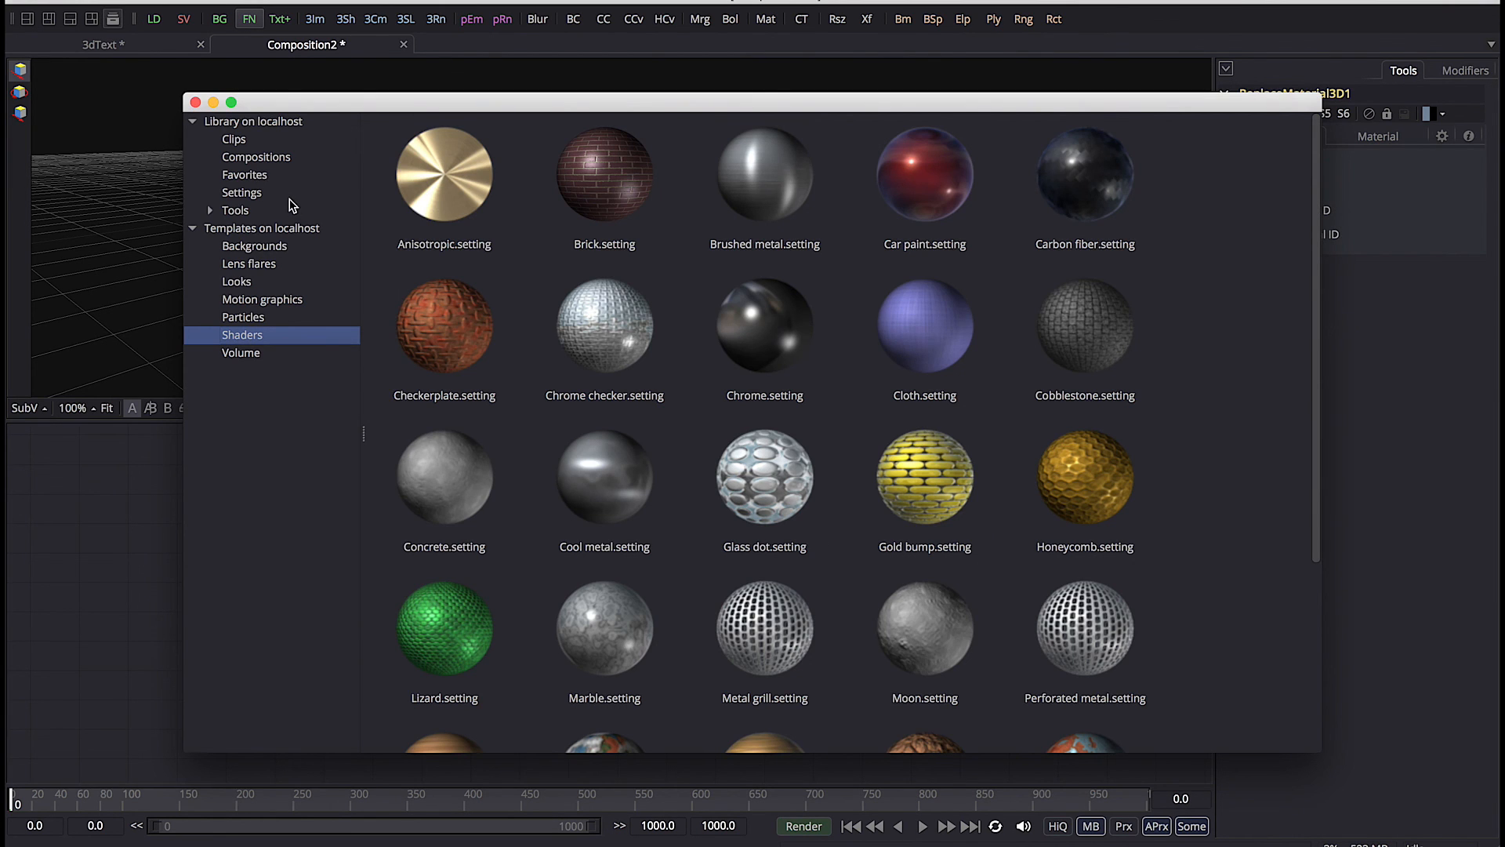
pyautogui.moveTo(347, 105); pyautogui.dragTo(345, 80)
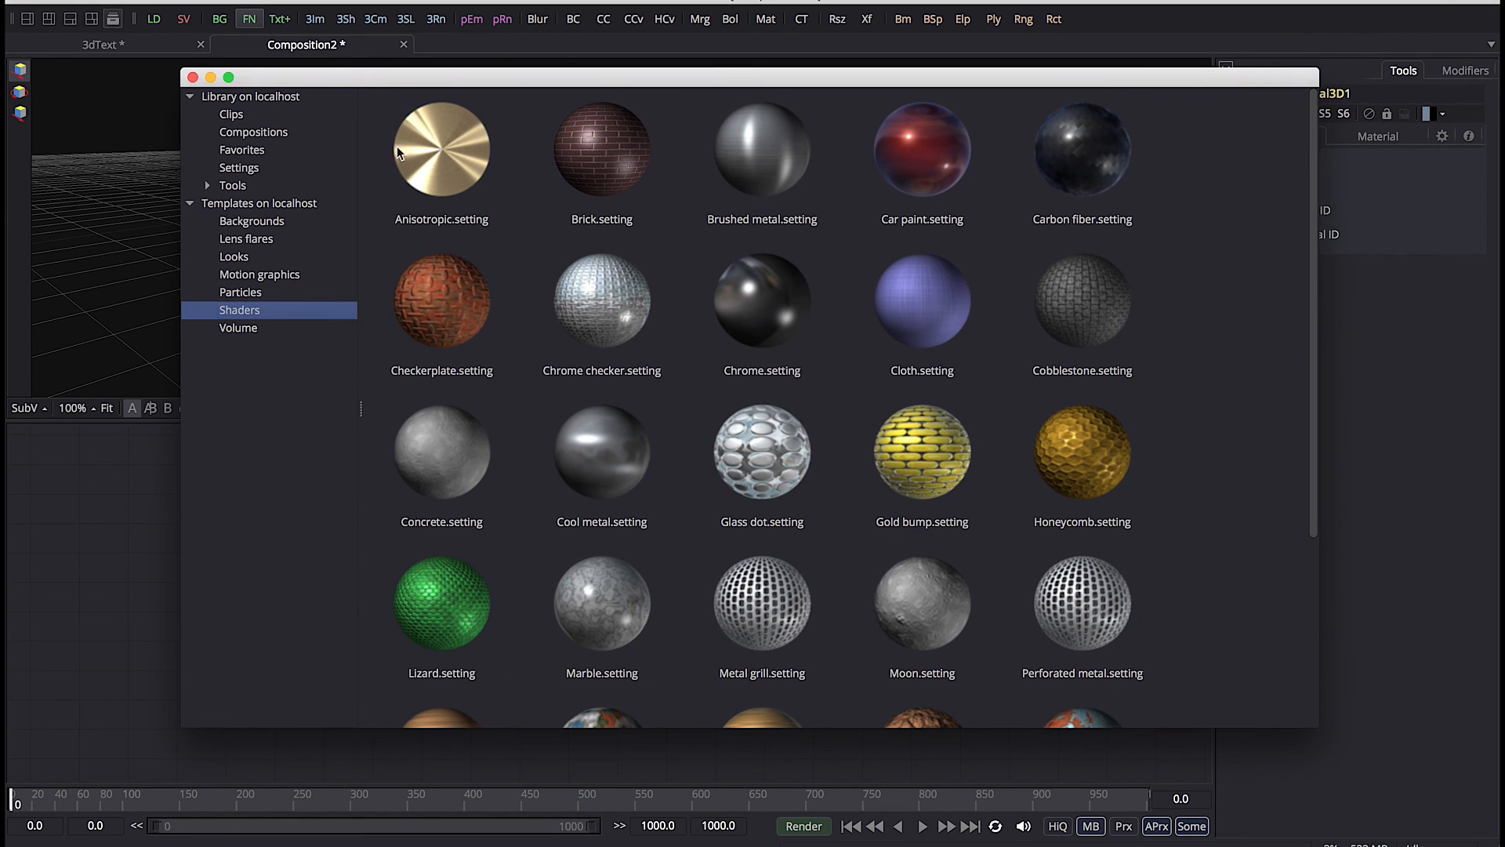
pyautogui.click(259, 220)
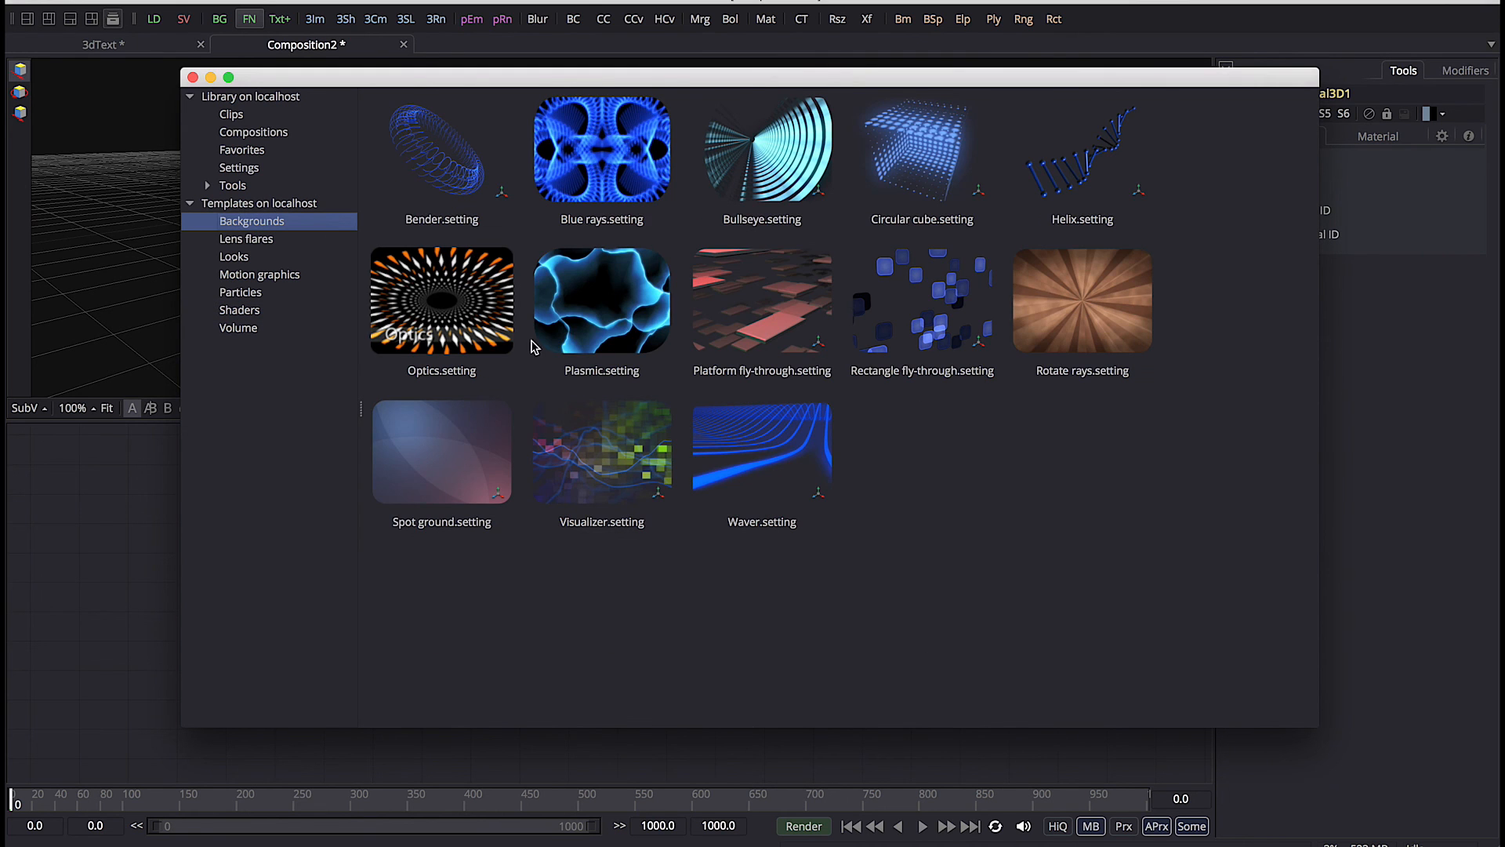
pyautogui.click(291, 239)
pyautogui.scroll(-5, 554, 304)
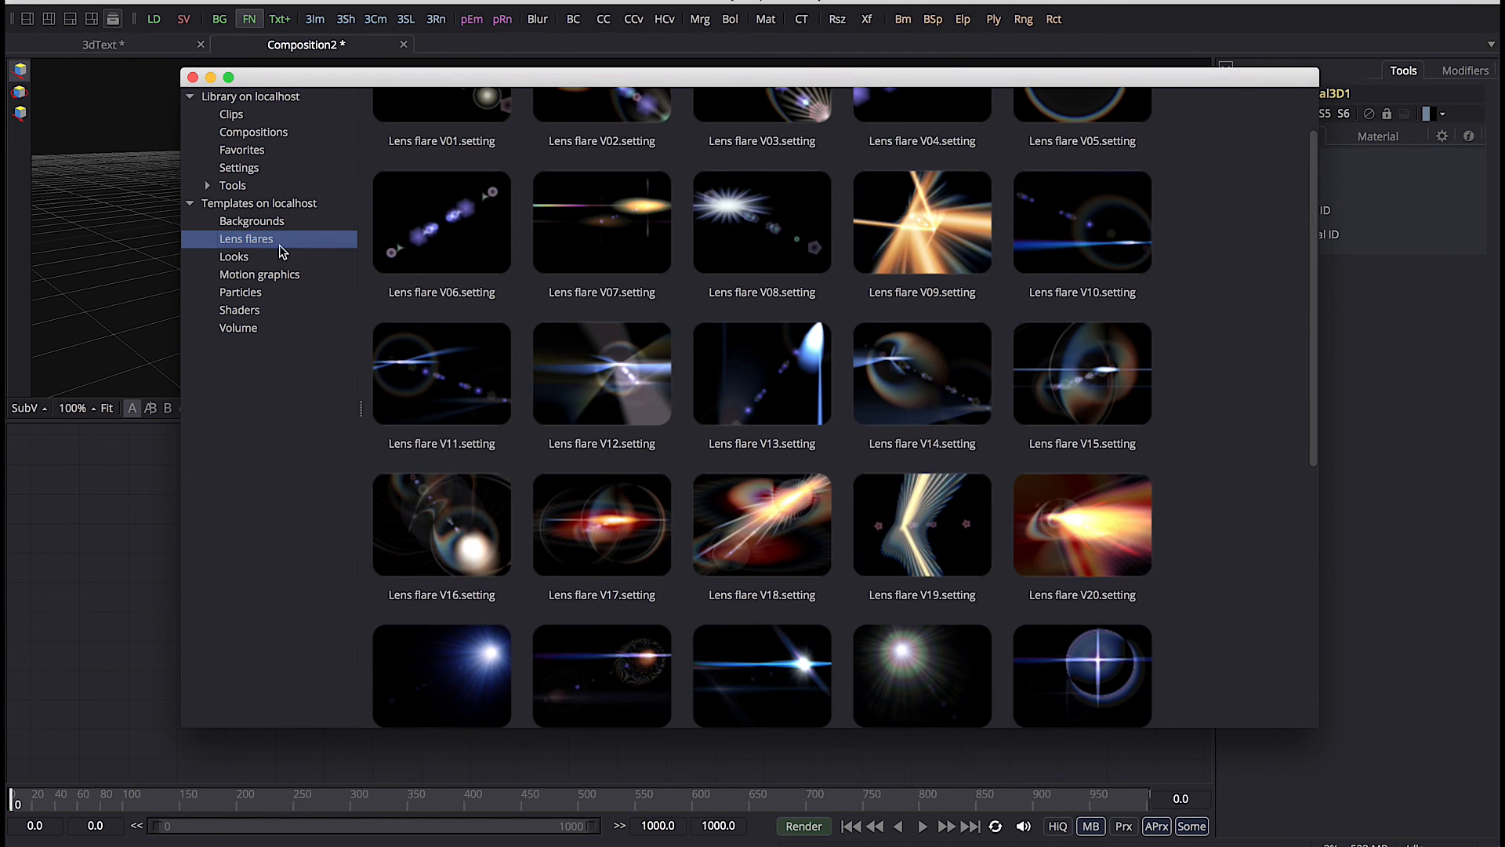
pyautogui.click(258, 258)
pyautogui.click(289, 275)
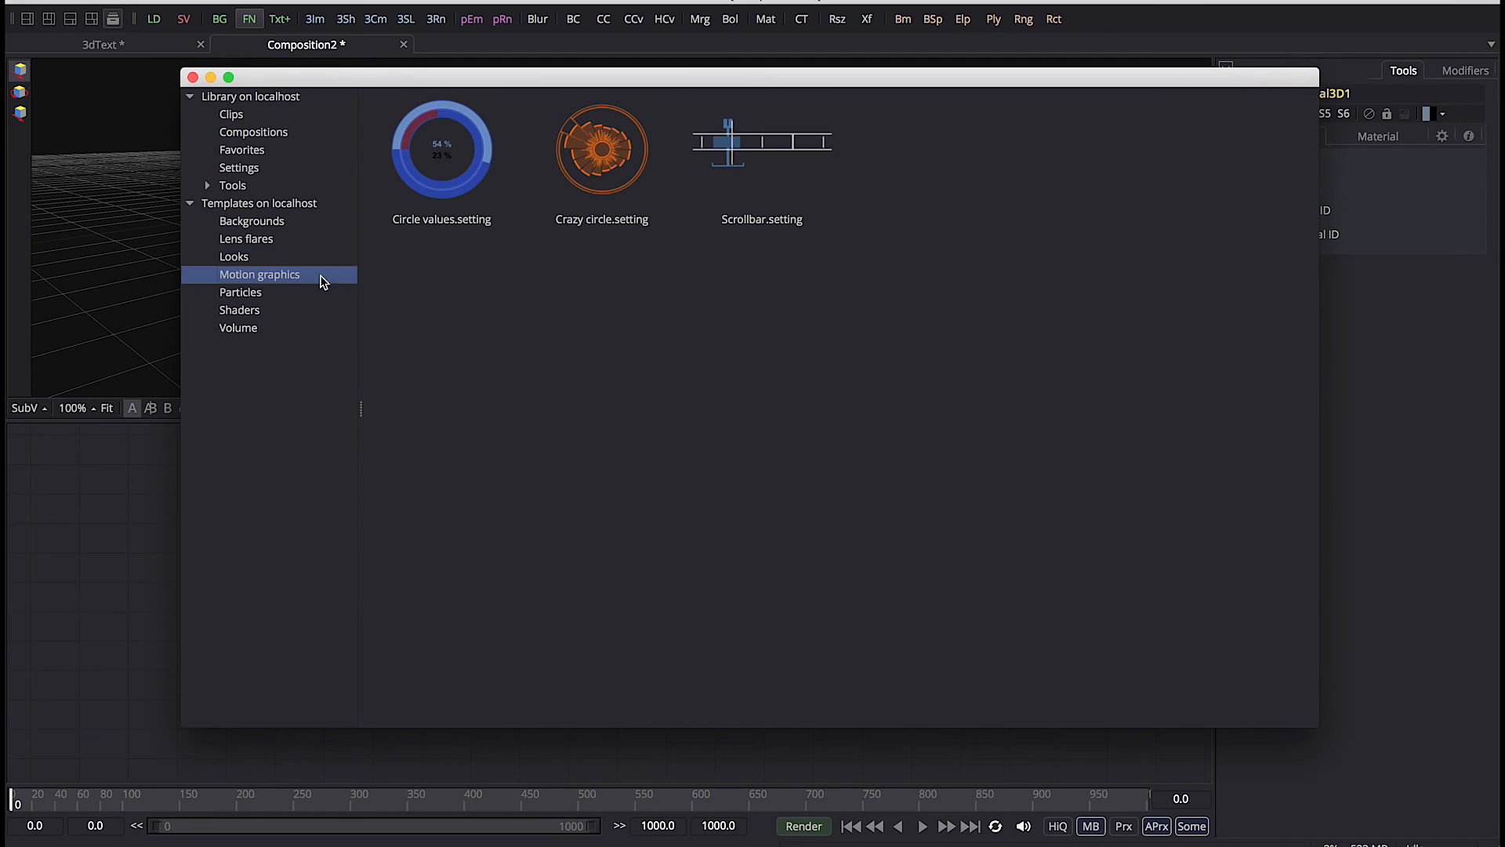
pyautogui.click(269, 294)
pyautogui.click(259, 310)
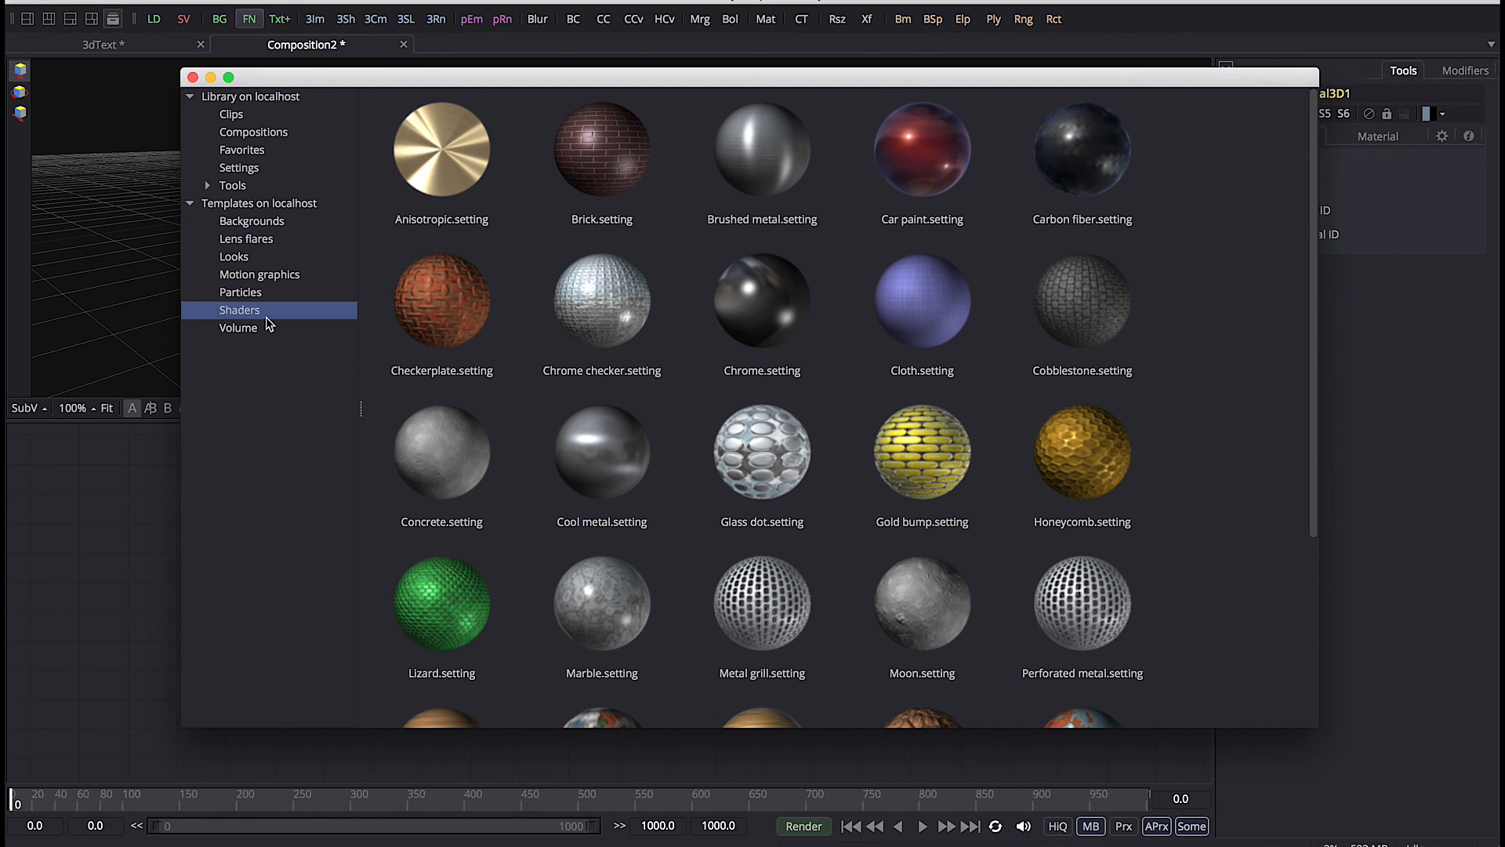
# Add the Honeycomb shader template to the flow and connect it to the material input of Text3D1's Replace Material node
pyautogui.click(1095, 476)
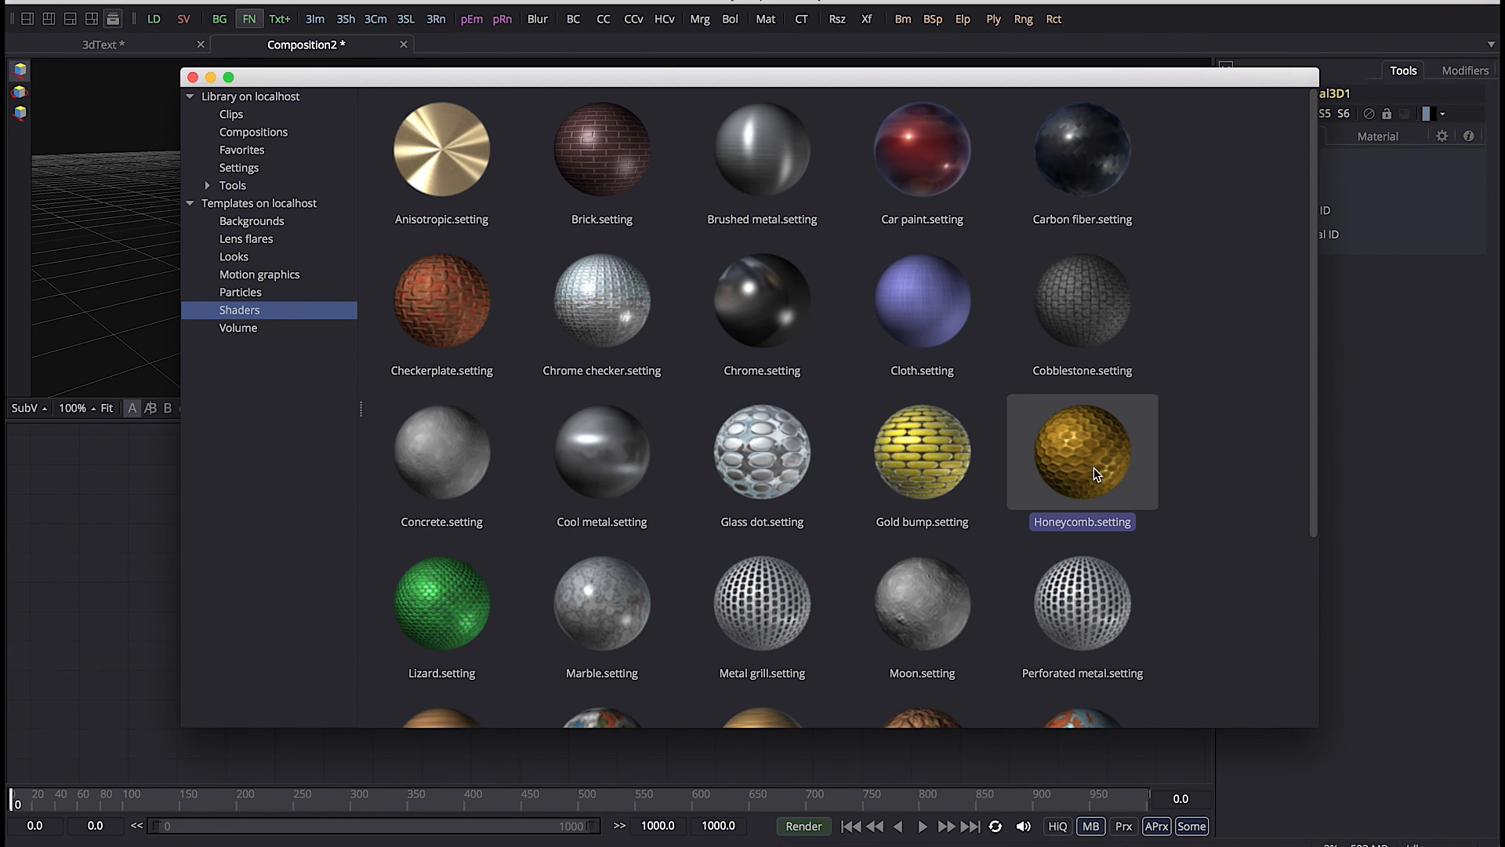
pyautogui.moveTo(490, 78); pyautogui.dragTo(733, 58)
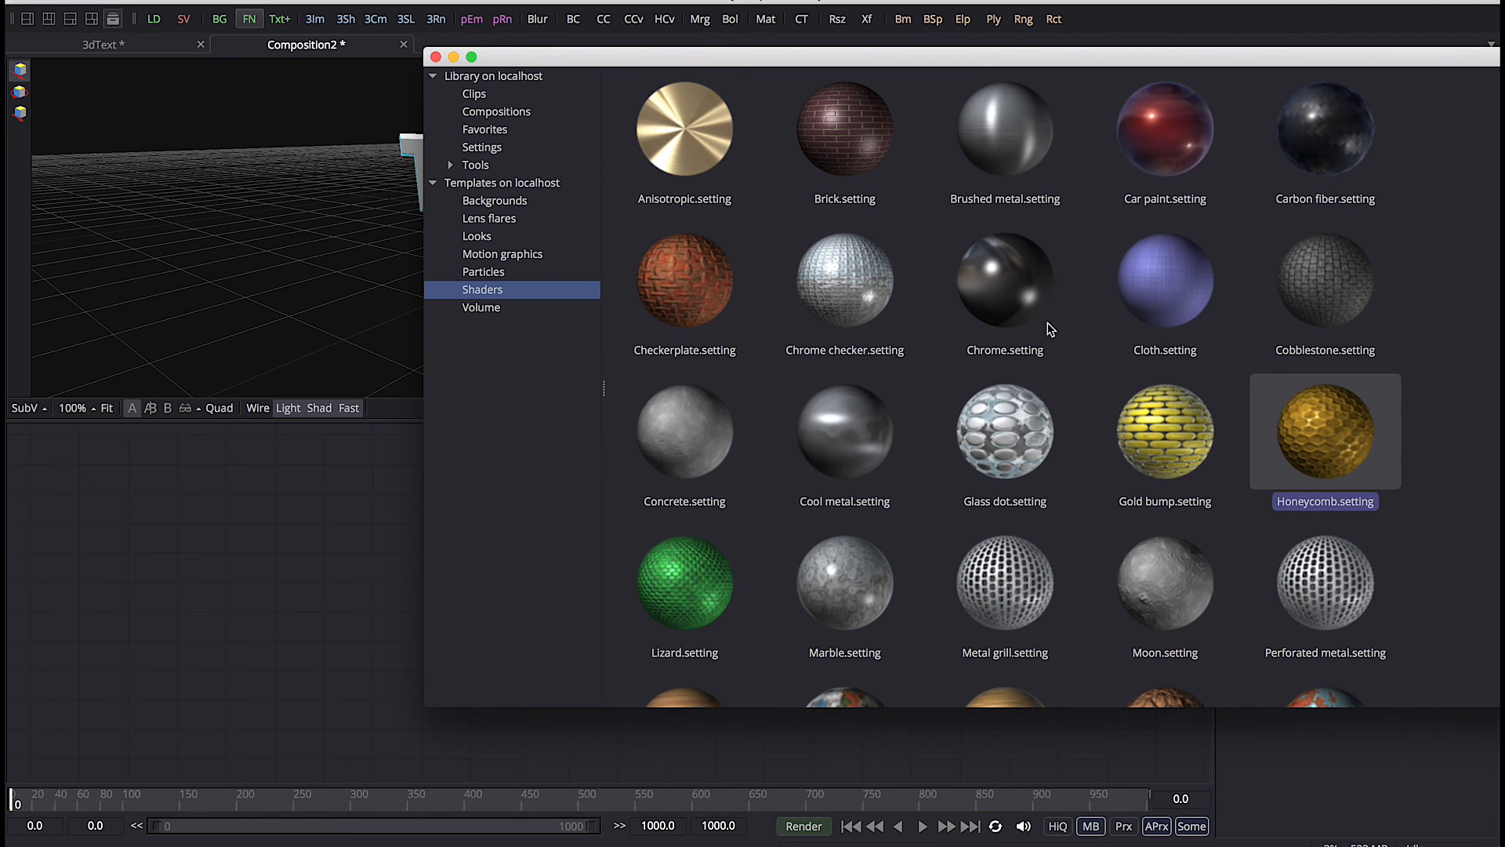
pyautogui.moveTo(1325, 440); pyautogui.dragTo(314, 548)
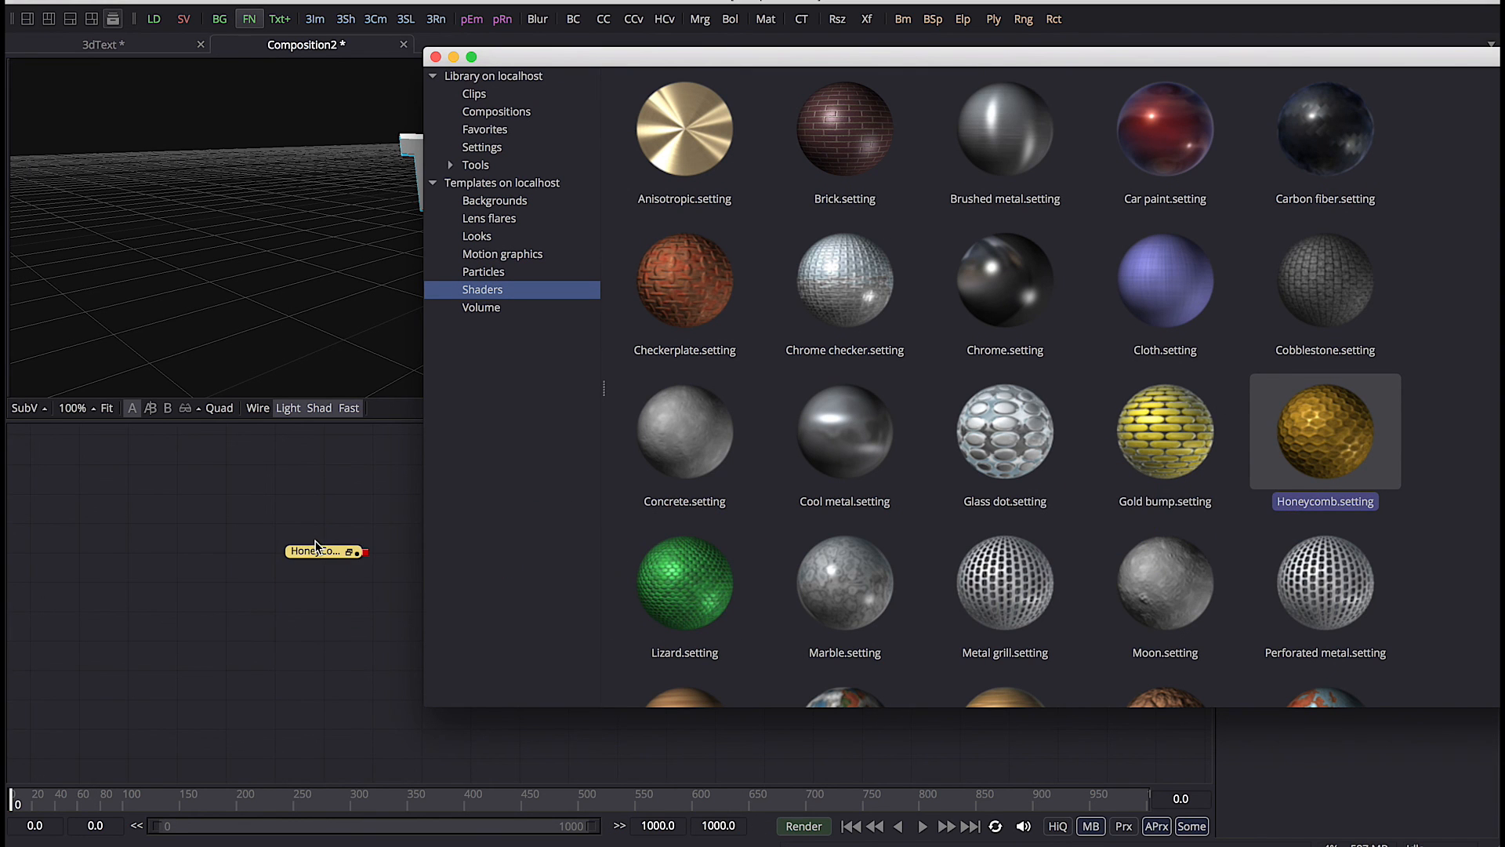
pyautogui.click(436, 57)
pyautogui.click(325, 552)
pyautogui.moveTo(325, 552); pyautogui.dragTo(569, 513)
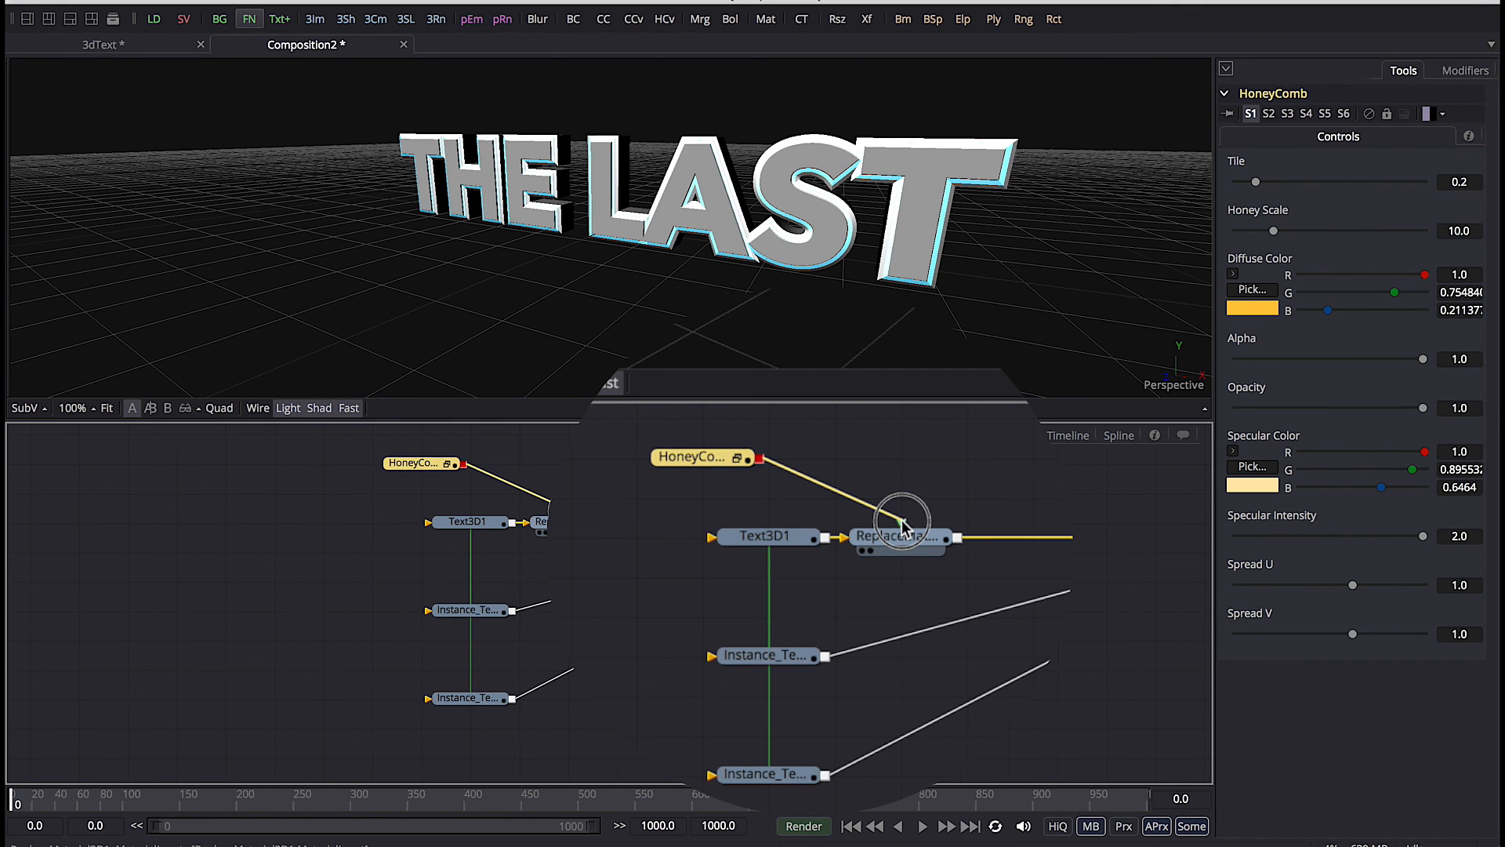
pyautogui.moveTo(569, 514); pyautogui.dragTo(568, 514)
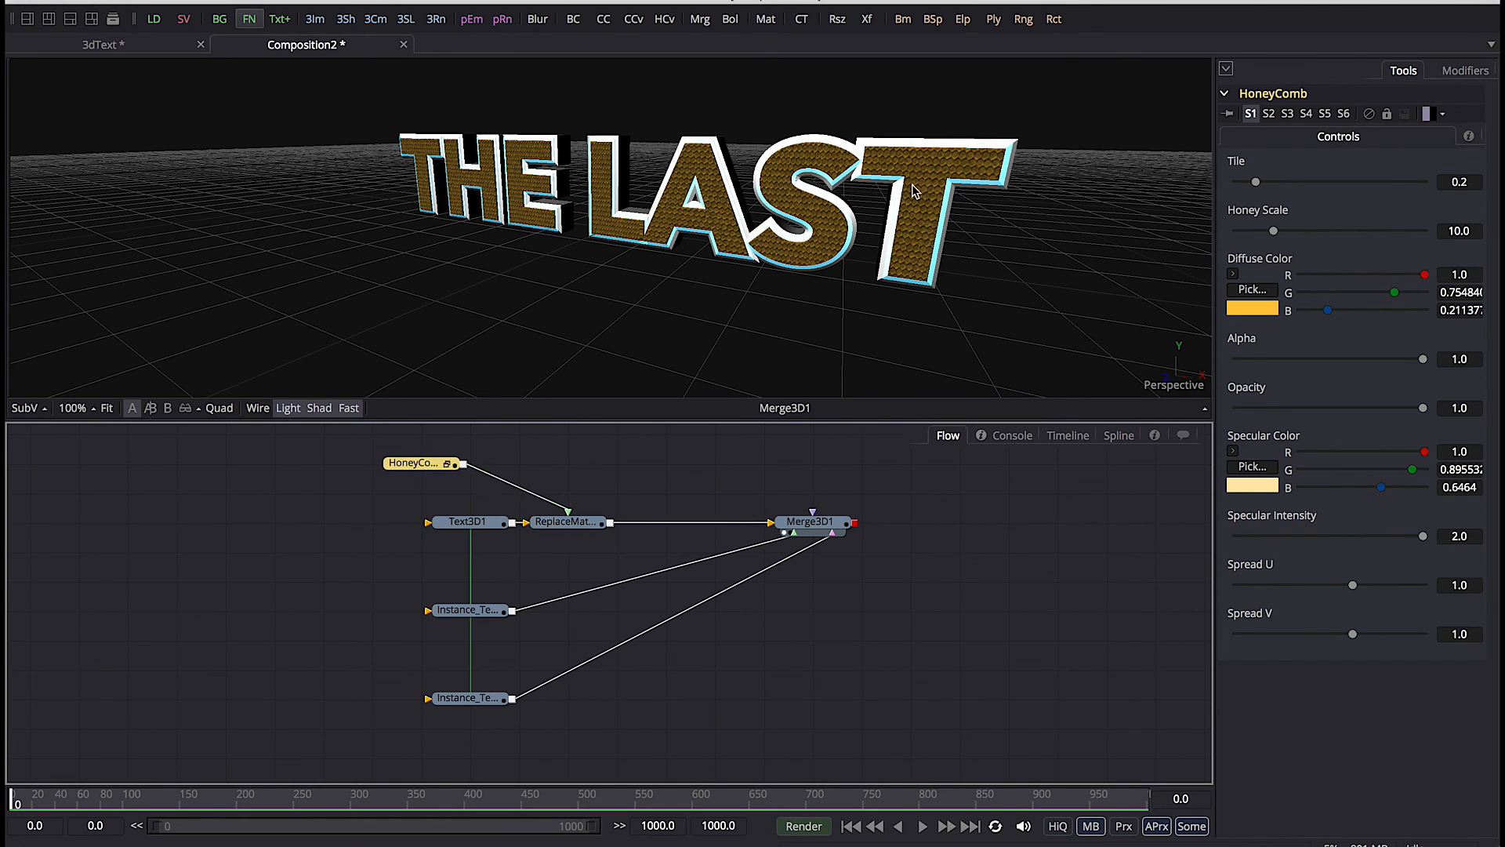
# Insert a Replace Material 3D node between the second instance, Instance_Text3D1_1, and Merge3D1
pyautogui.moveTo(709, 276)
pyautogui.mouseDown()
pyautogui.moveTo(746, 275)
pyautogui.moveTo(693, 262)
pyautogui.moveTo(706, 271)
pyautogui.mouseUp()
pyautogui.click(486, 708)
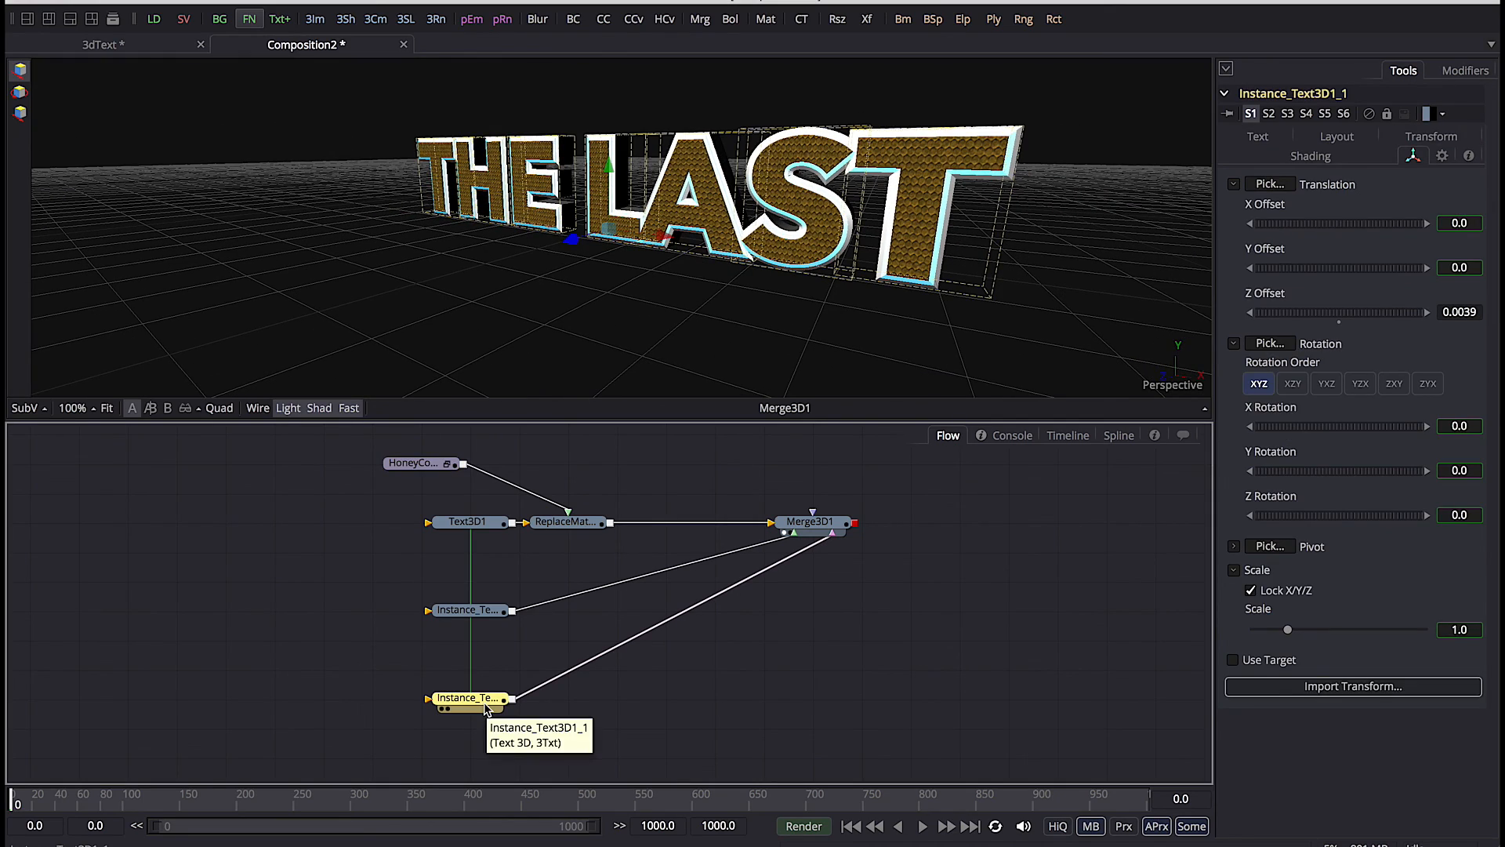
pyautogui.hotkey('ctrl', 'space')
pyautogui.write('repl')
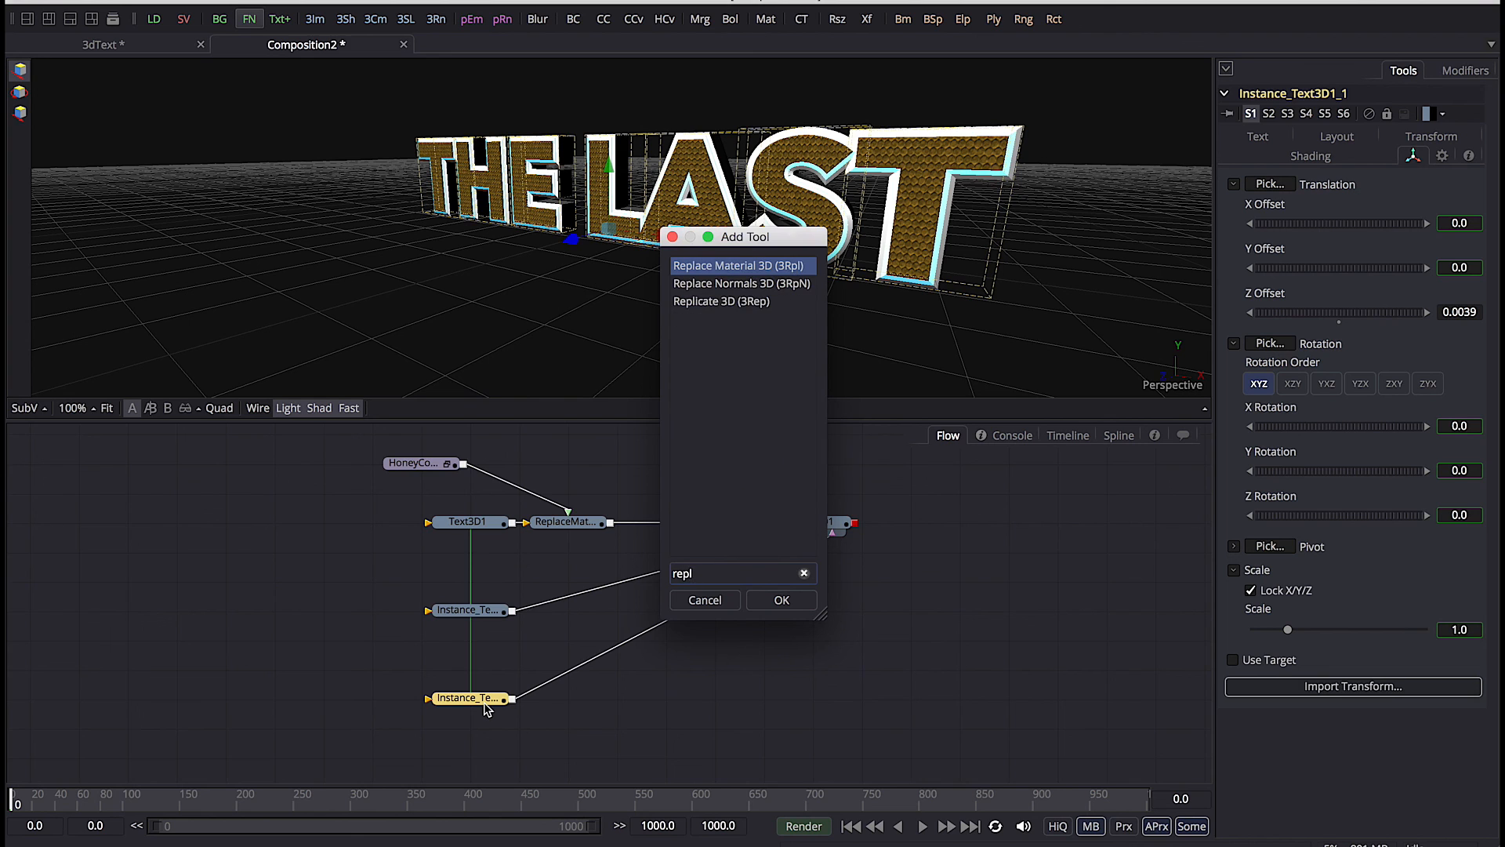
pyautogui.press('Return')
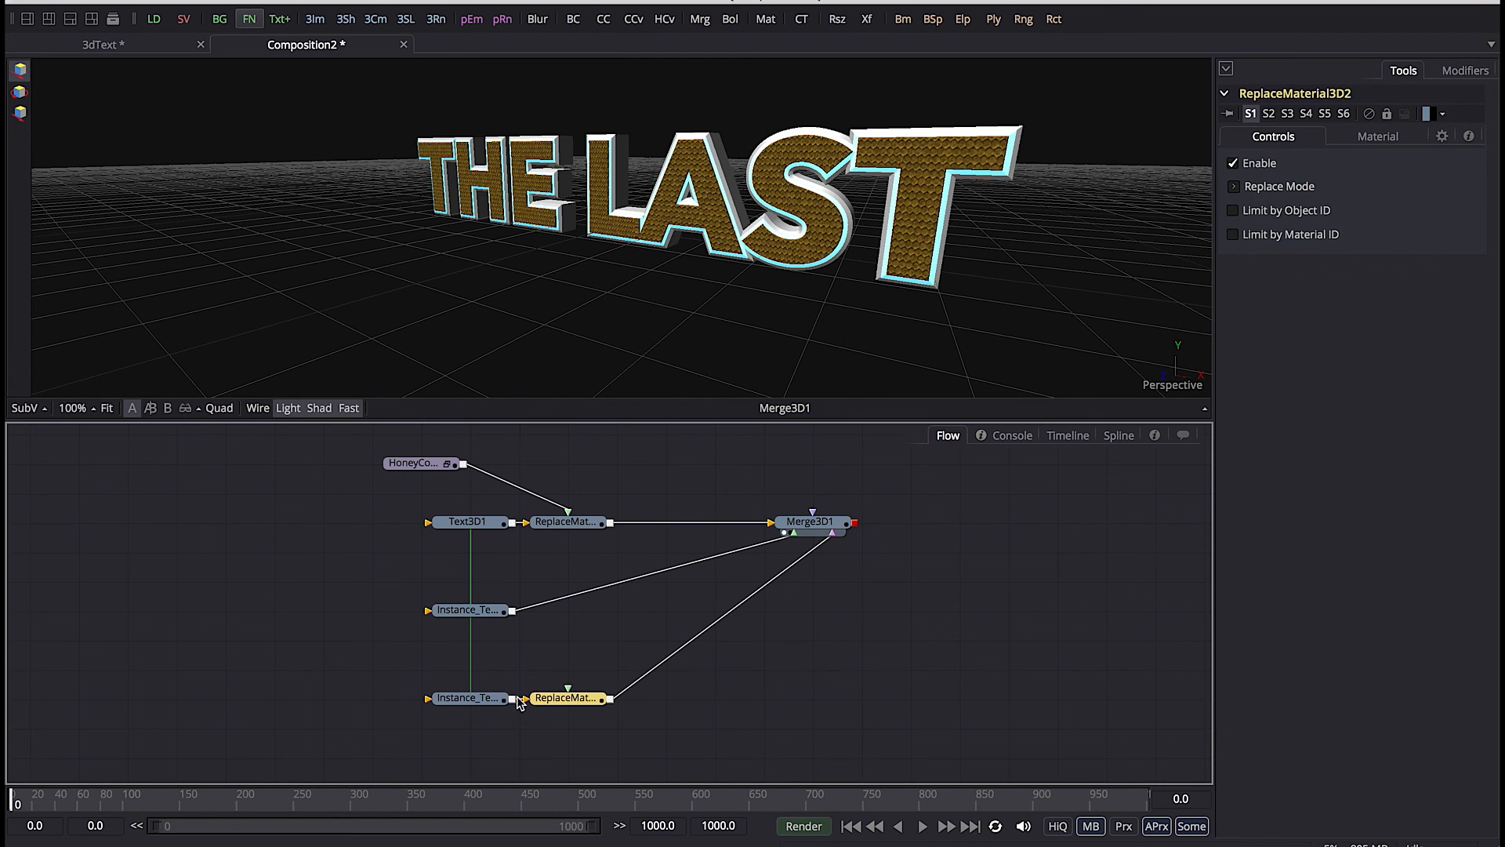
# Add a black Background node and connect it to the material input of the second instance's Replace Material node
pyautogui.hotkey('ctrl', 'space')
pyautogui.write('bg')
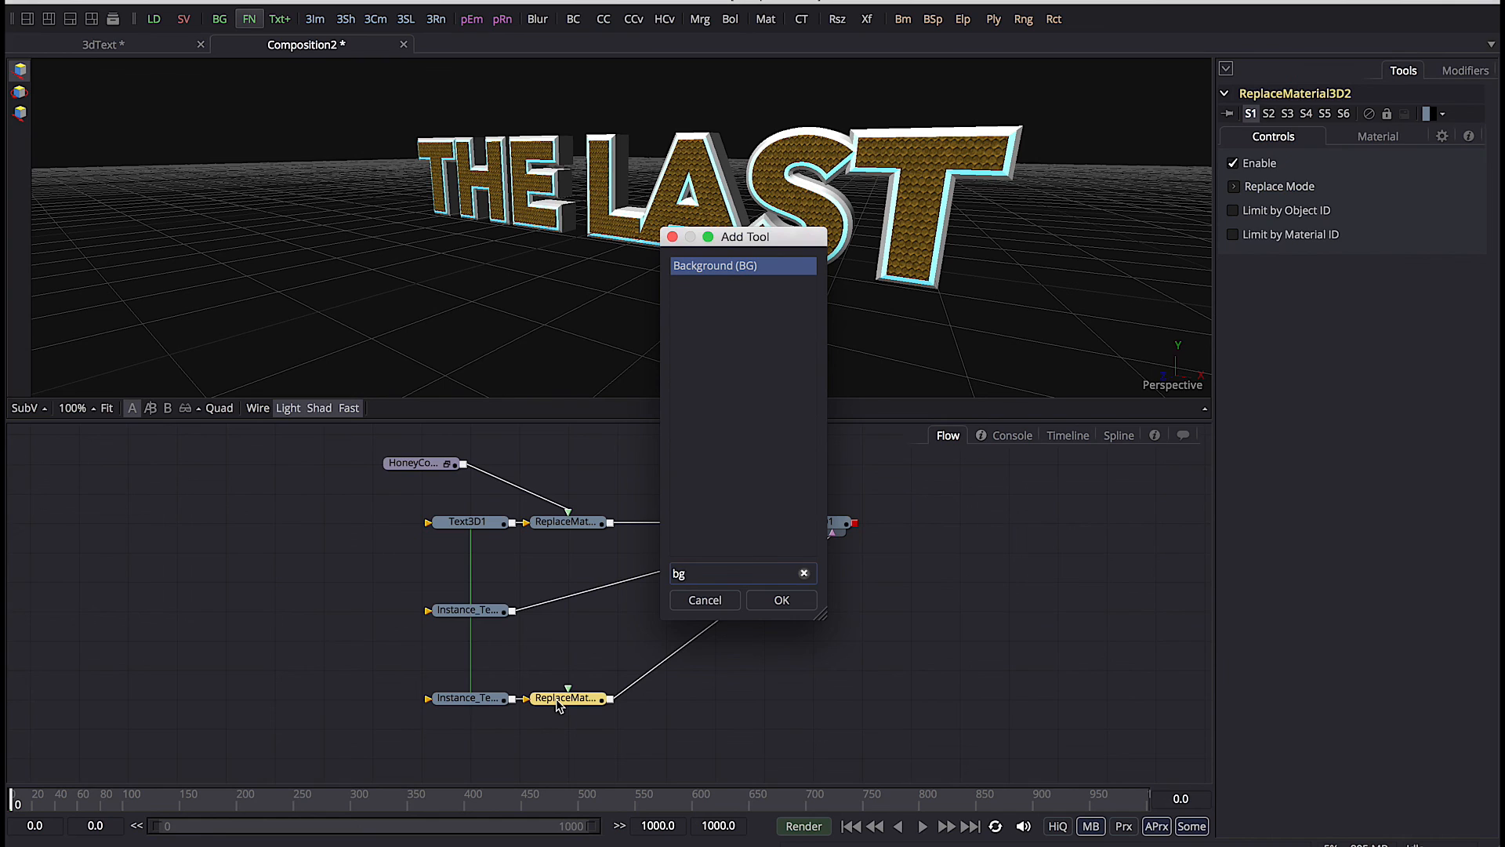
pyautogui.press('Return')
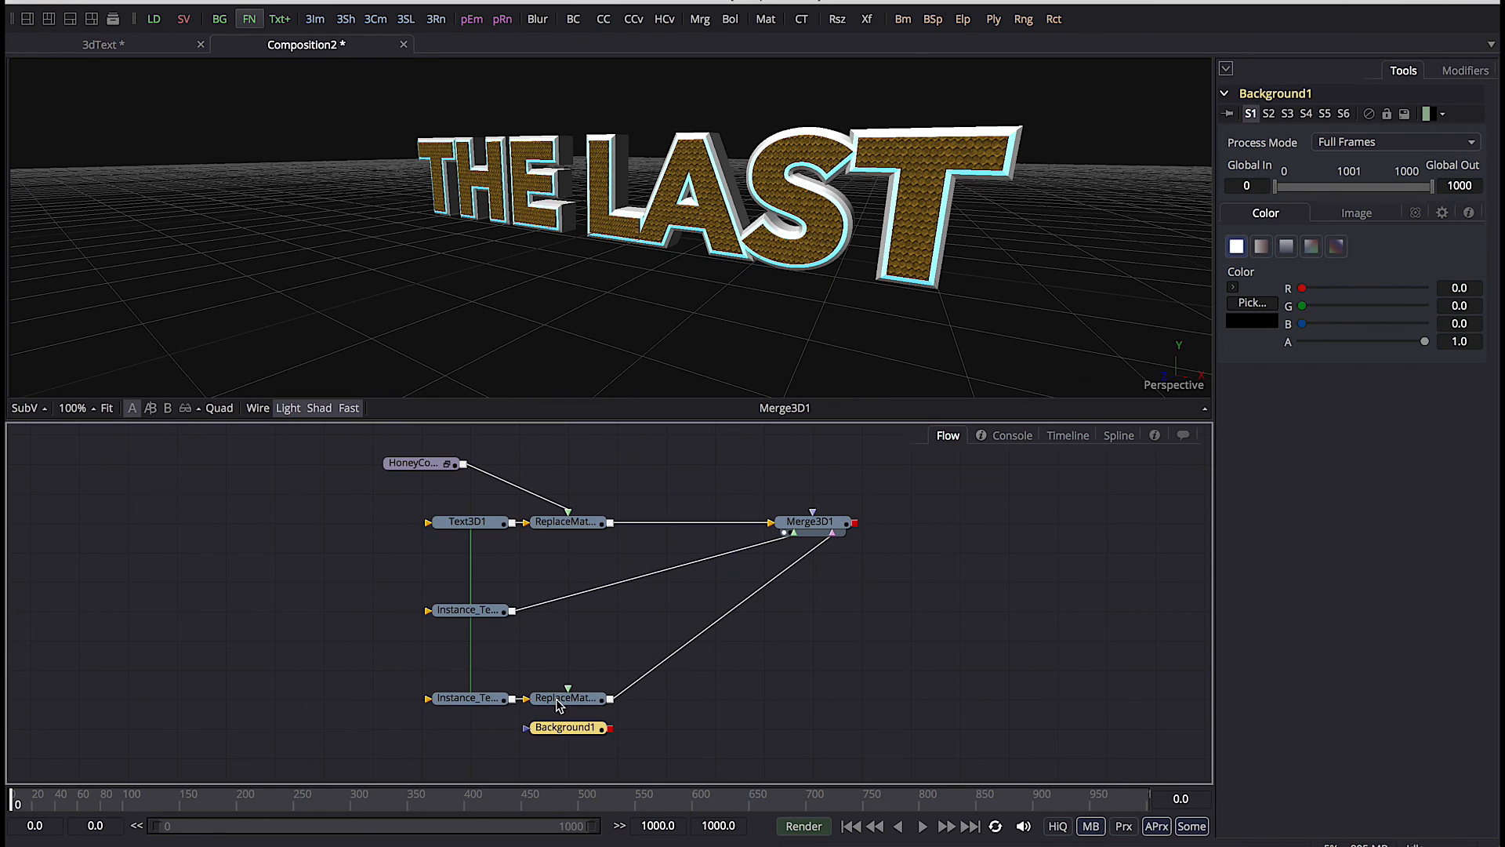
pyautogui.moveTo(606, 720); pyautogui.dragTo(568, 689)
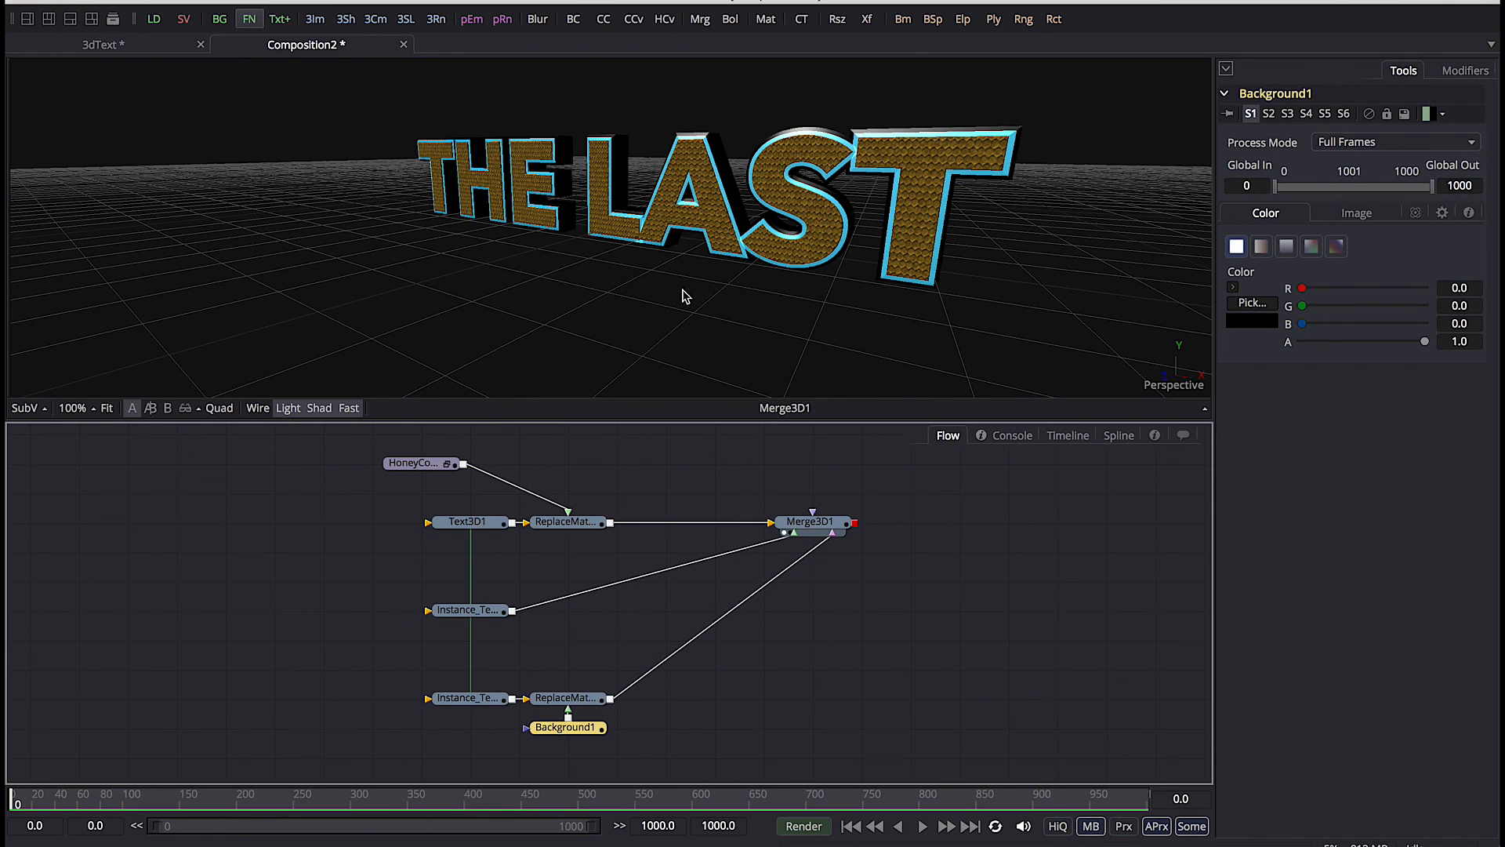
pyautogui.moveTo(680, 292); pyautogui.dragTo(722, 316)
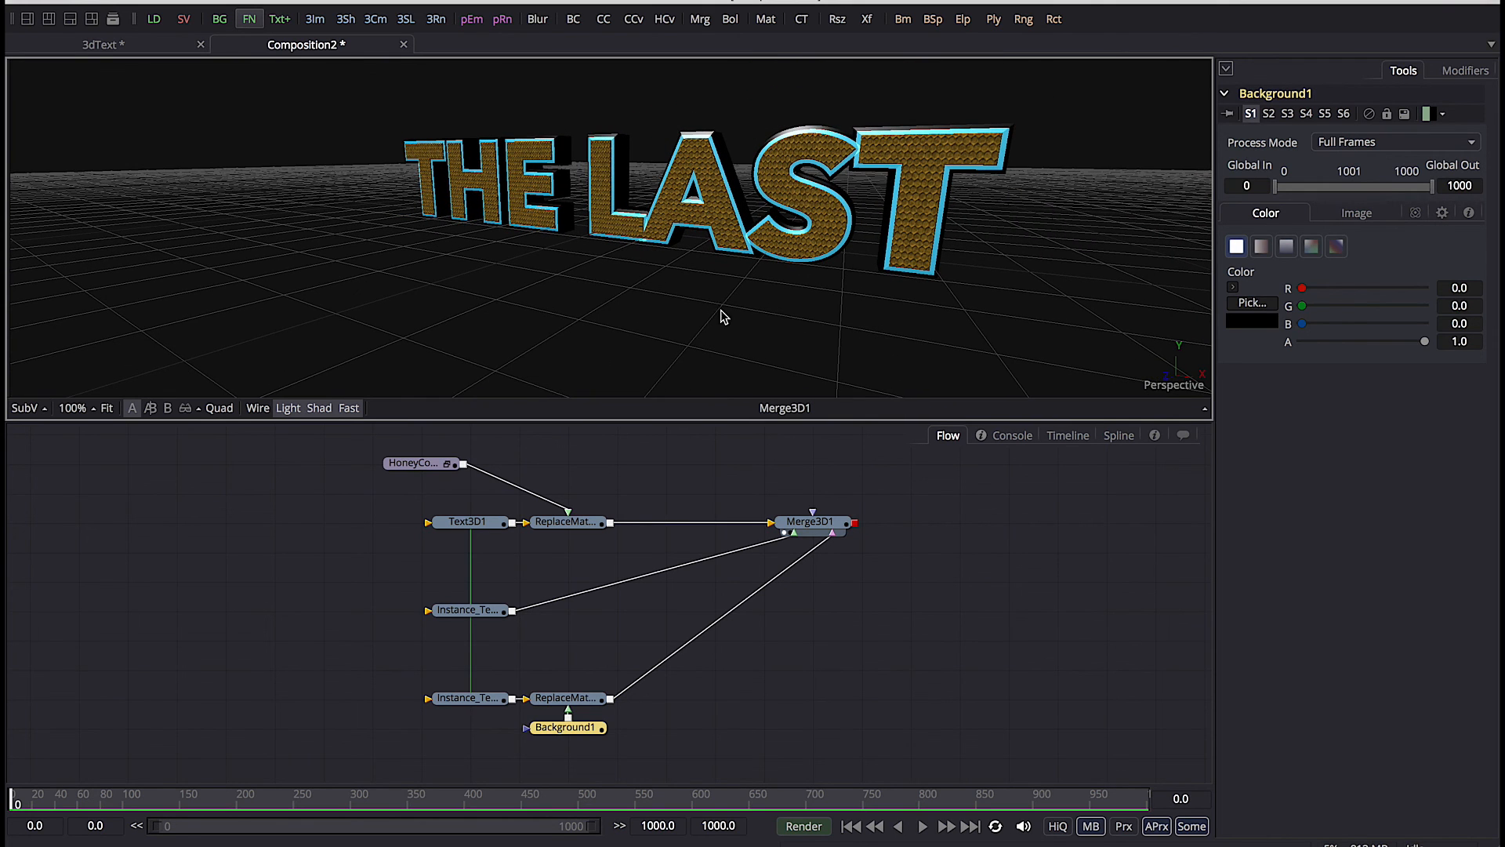
# Rename the Merge3D1 node to TEXT_MERGE_3D
pyautogui.click(814, 523)
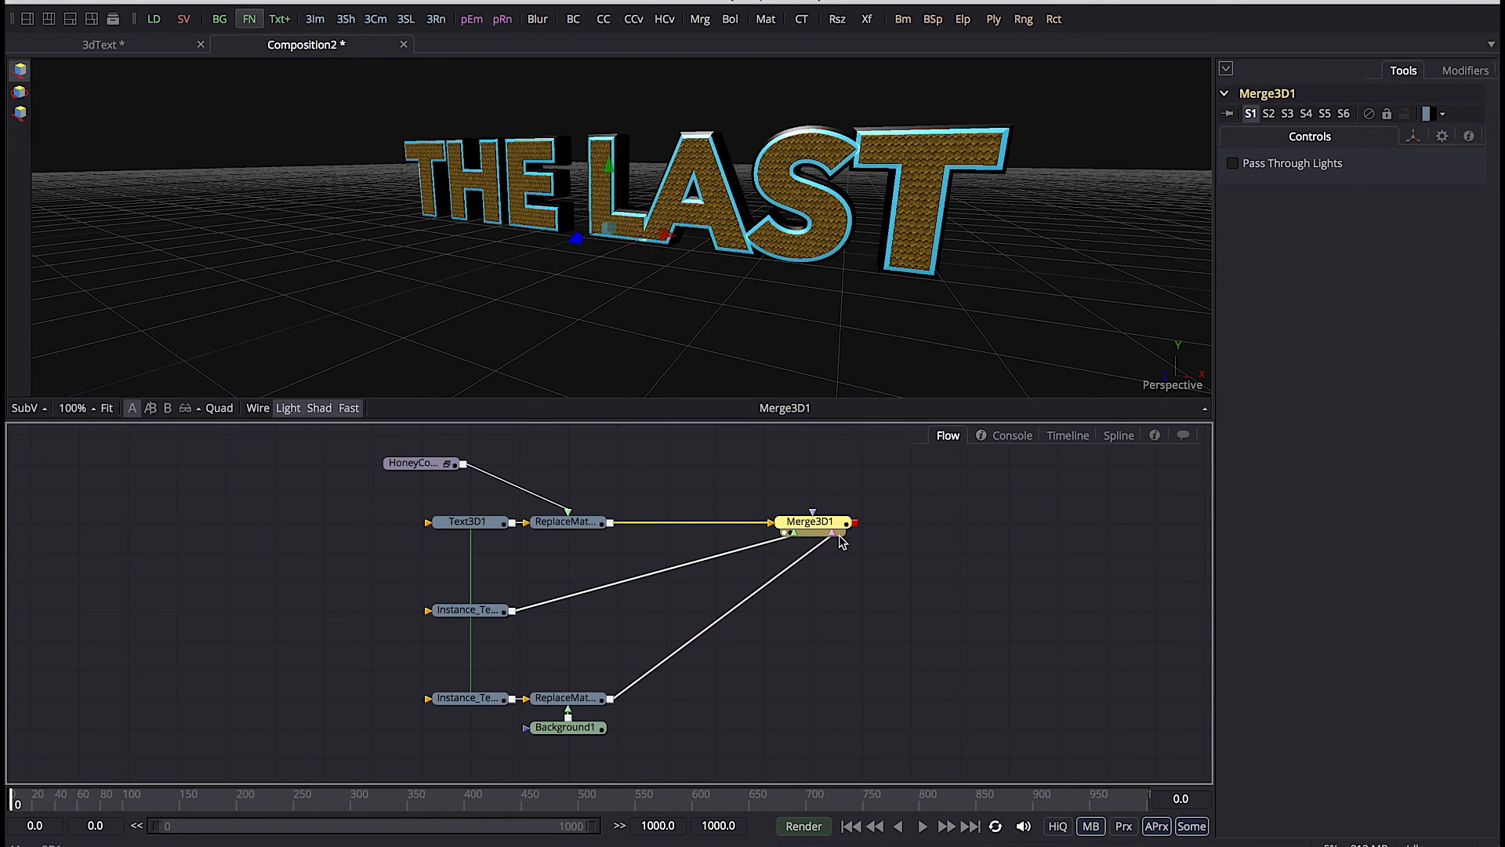
pyautogui.press('F4')
pyautogui.rightClick(755, 604)
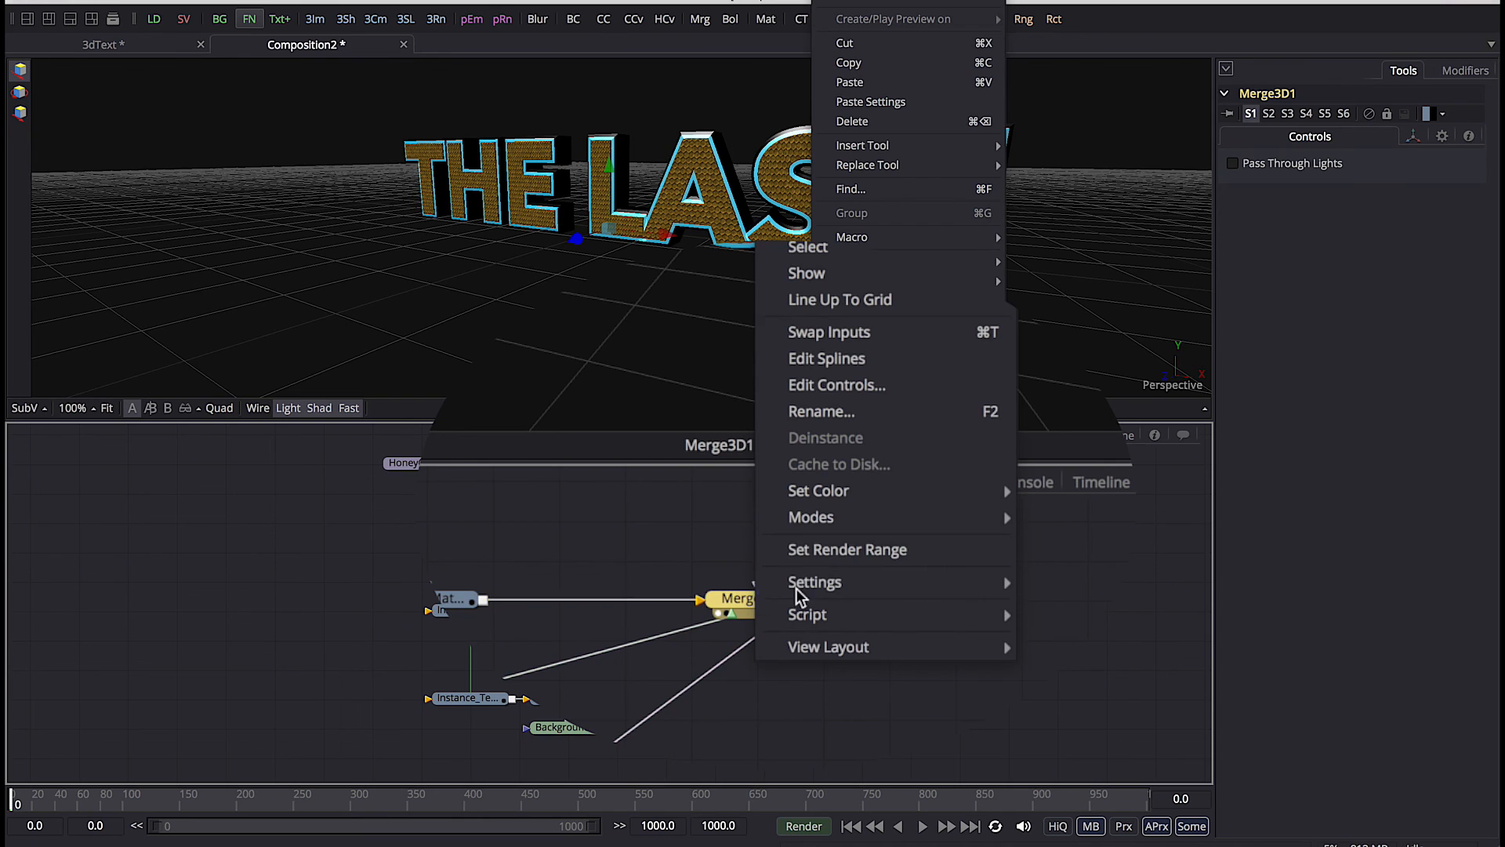
pyautogui.click(836, 405)
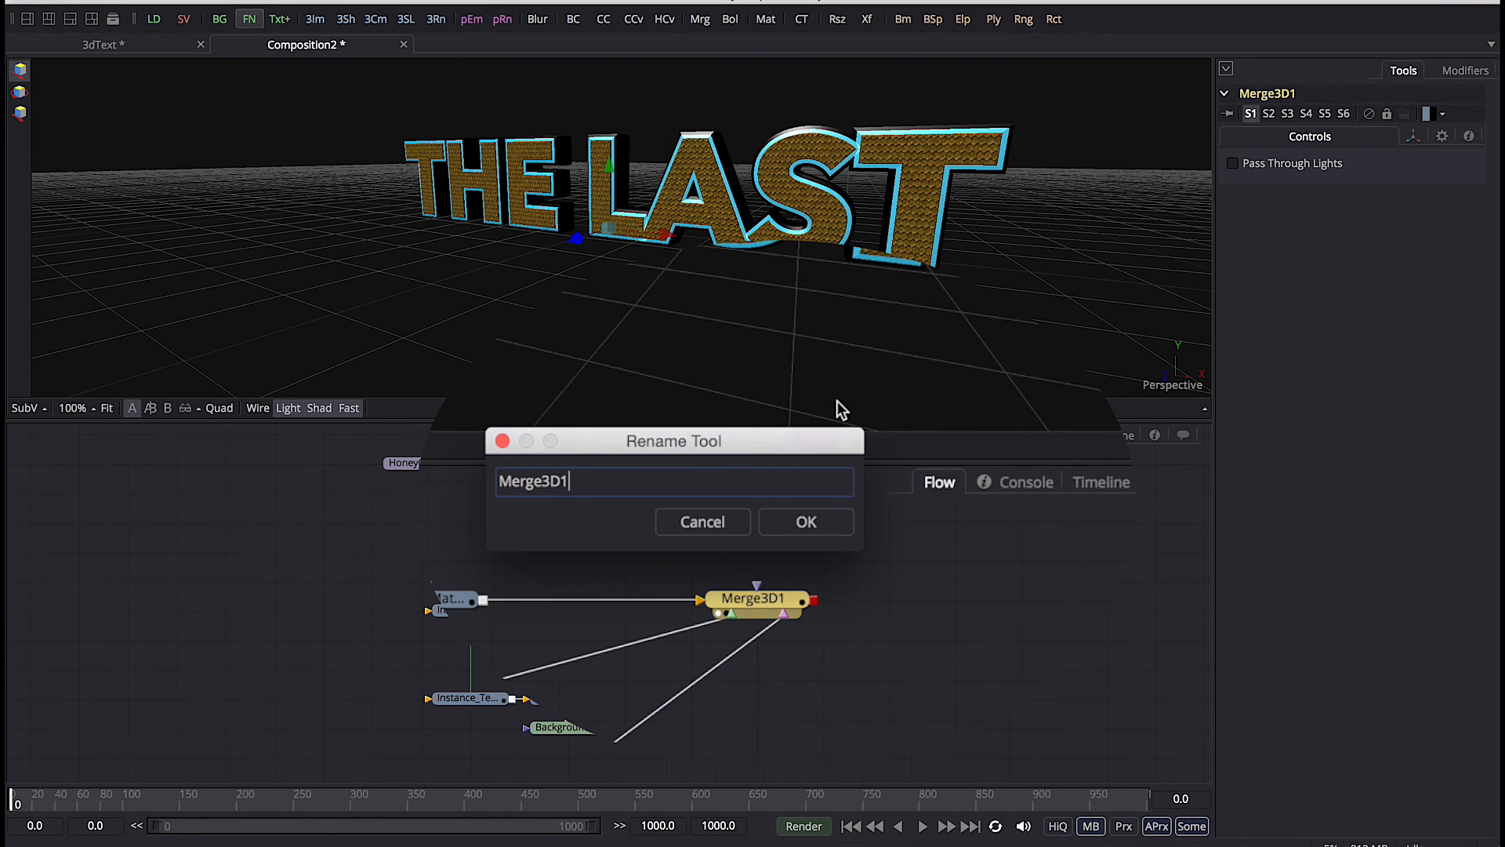
pyautogui.write('TEX')
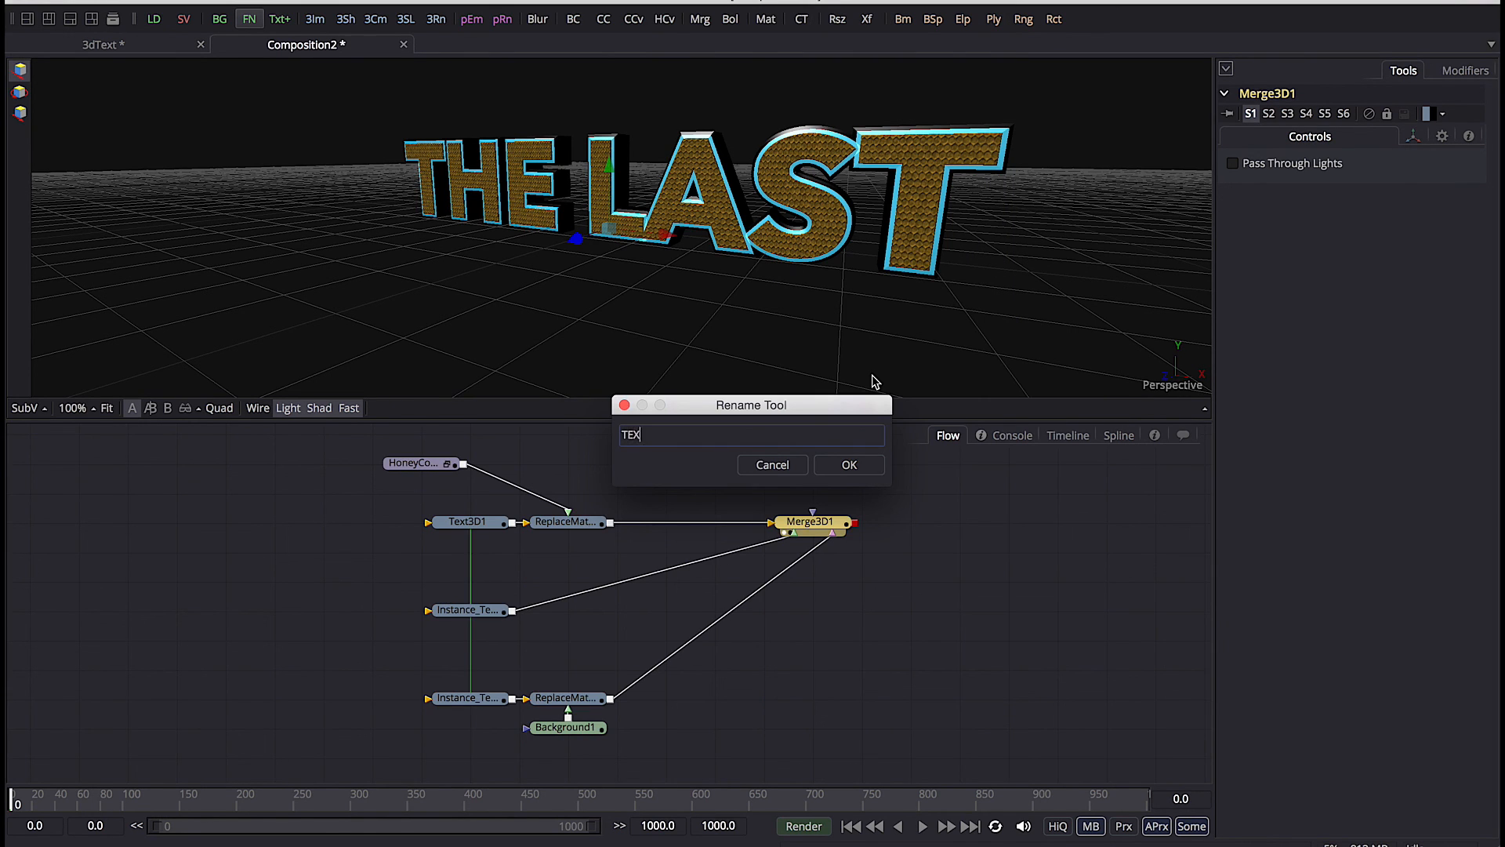
pyautogui.write('T_MERGE_3D')
pyautogui.press('Return')
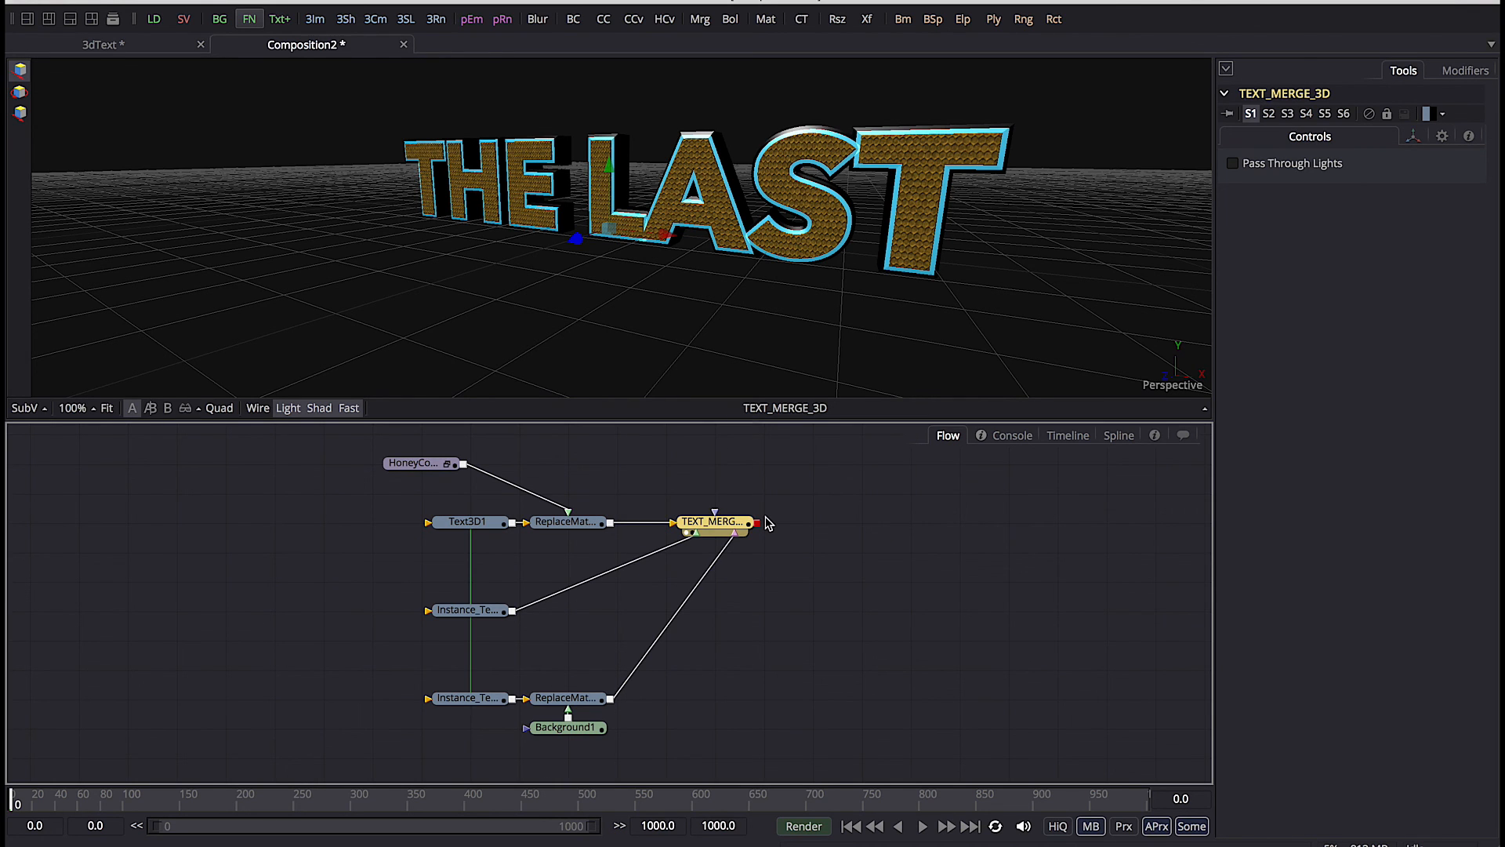
# Add a second Merge 3D node after TEXT_MERGE_3D and place it apart from the text nodes
pyautogui.hotkey('shift', 'space')
pyautogui.write('merge')
pyautogui.press('Return')
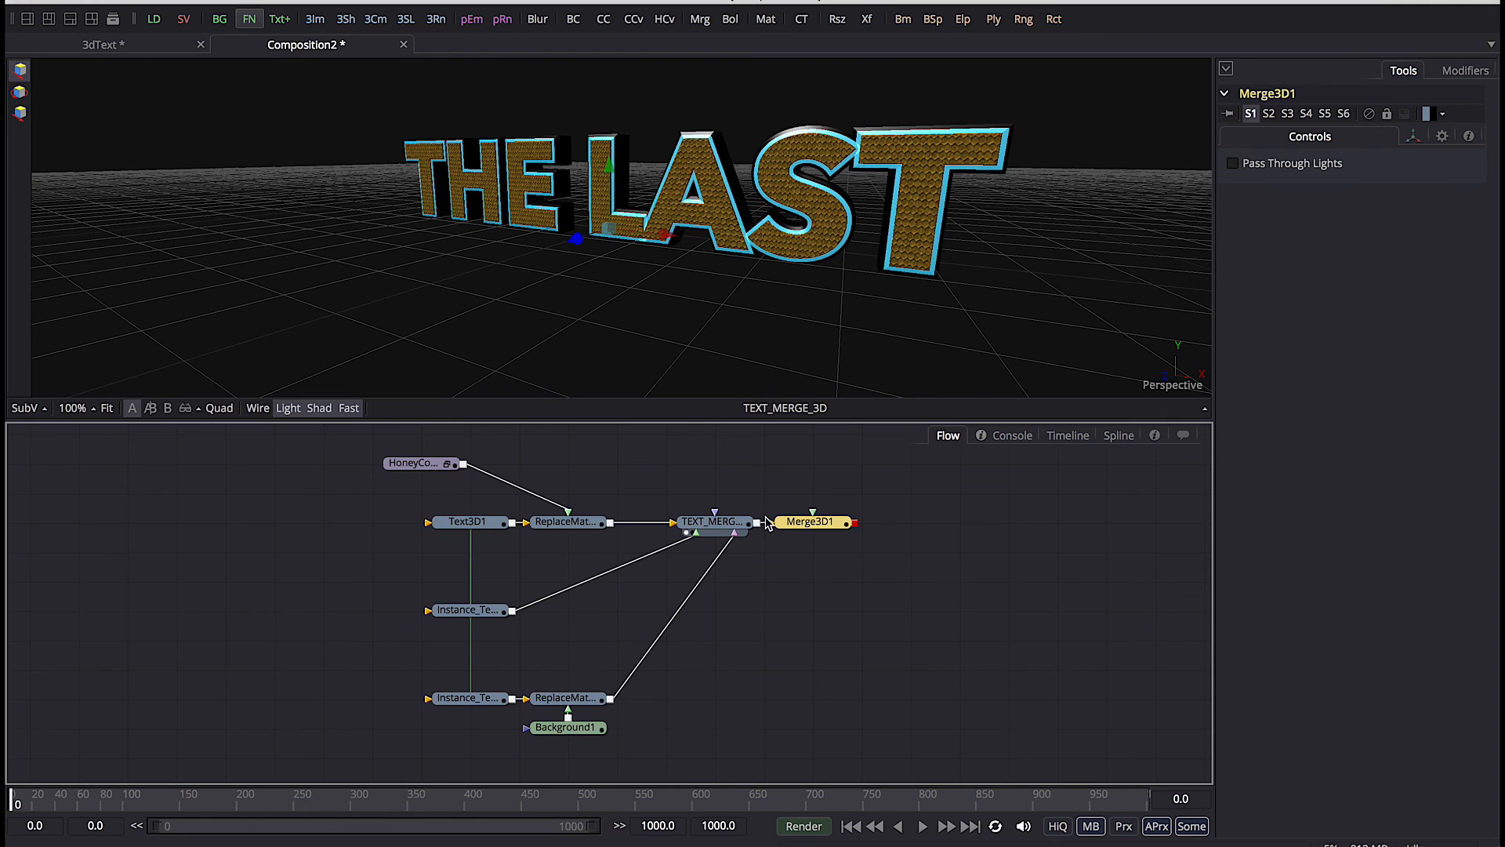
pyautogui.moveTo(789, 524); pyautogui.dragTo(889, 642)
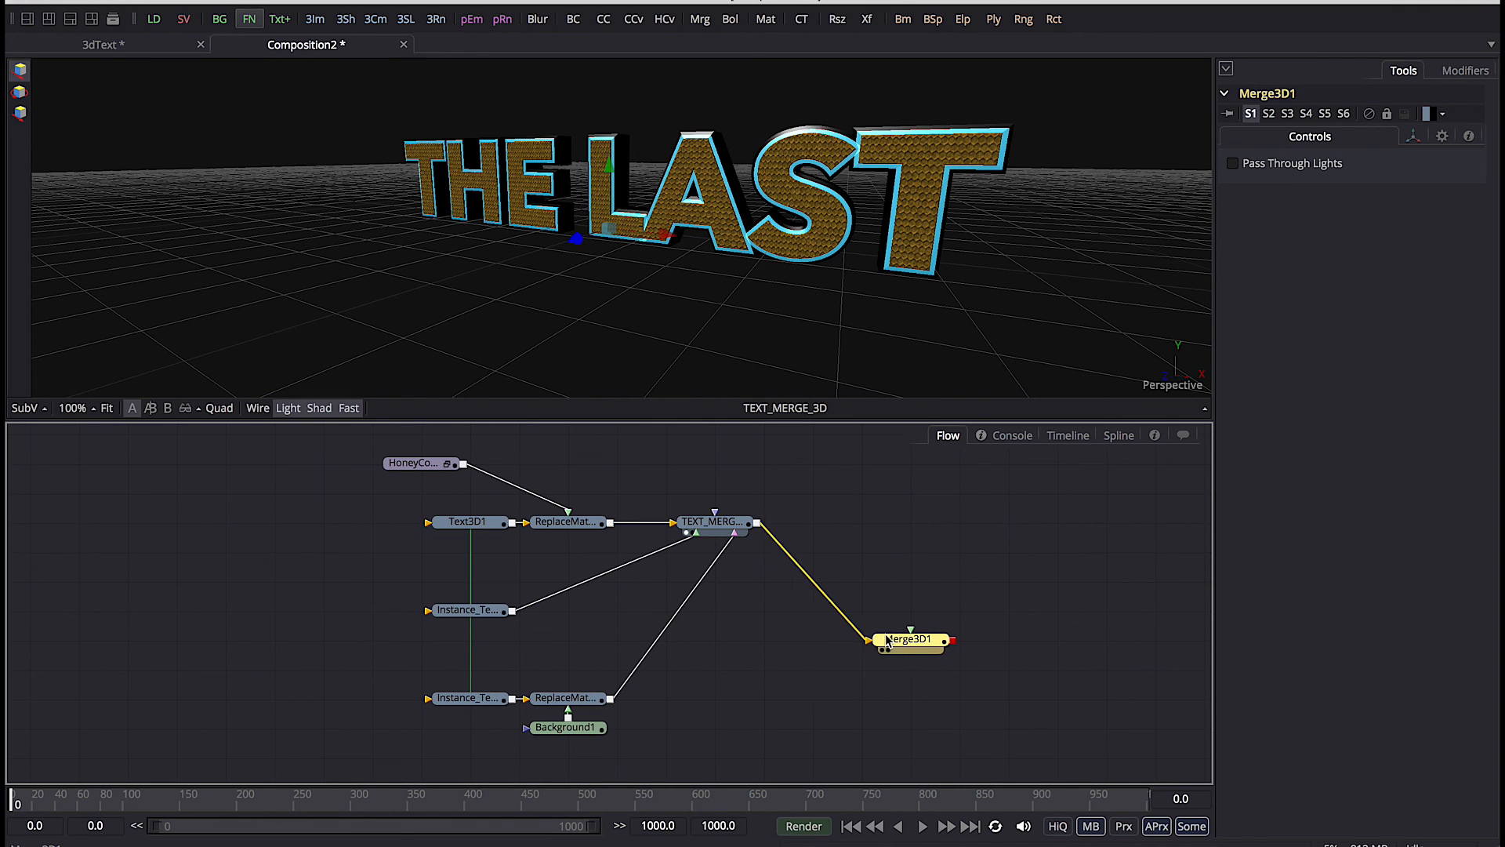
# Rename the new merge node LIGHTS_MERGE and adjust its position in the flow
pyautogui.press('F2')
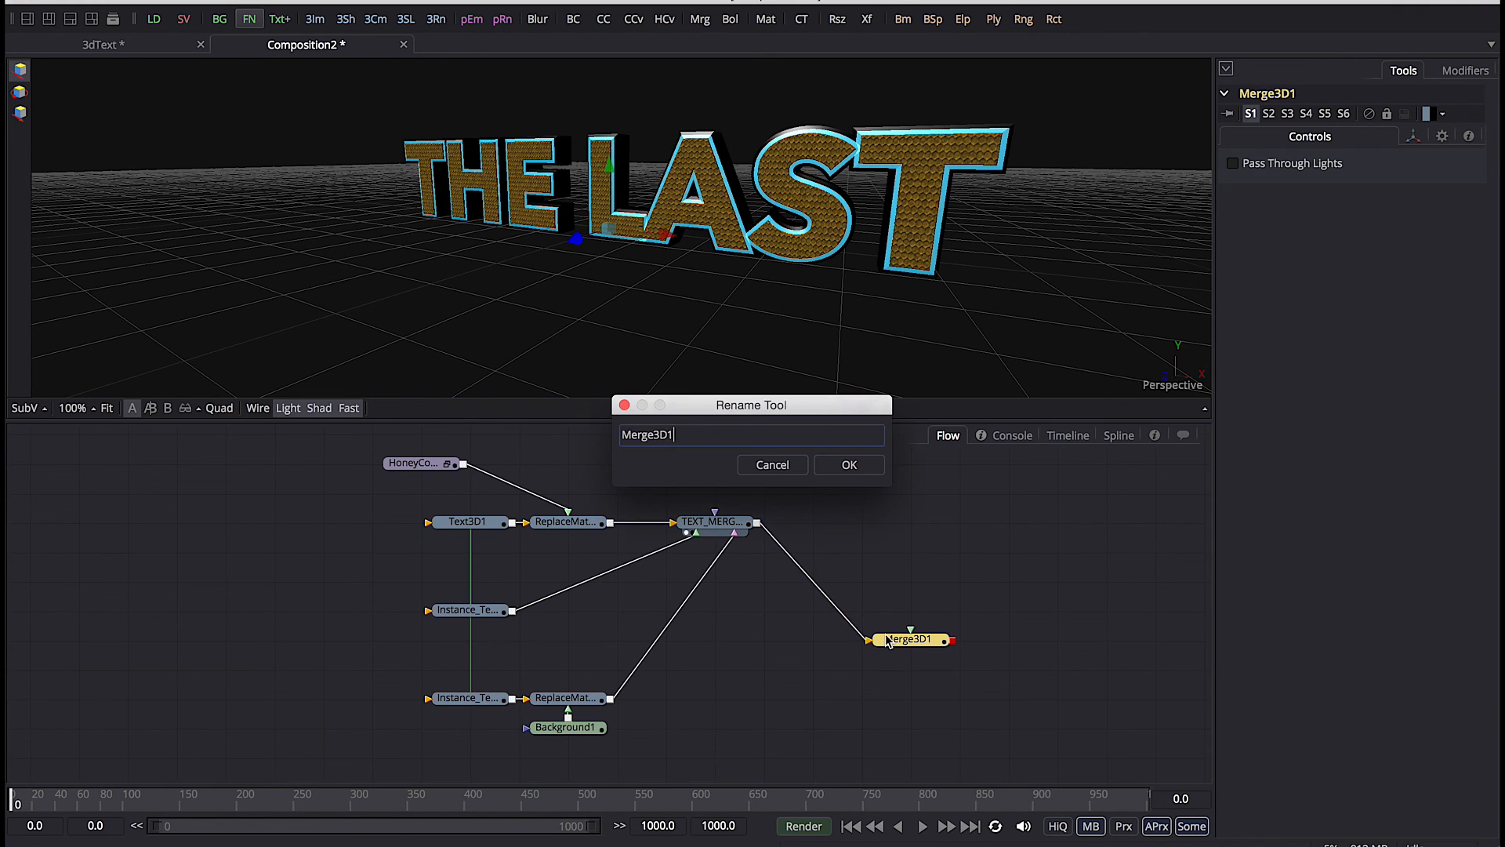
pyautogui.press('super+a')
pyautogui.write('LiGHTS_MERGE')
pyautogui.press('Return')
pyautogui.moveTo(888, 641); pyautogui.dragTo(887, 614)
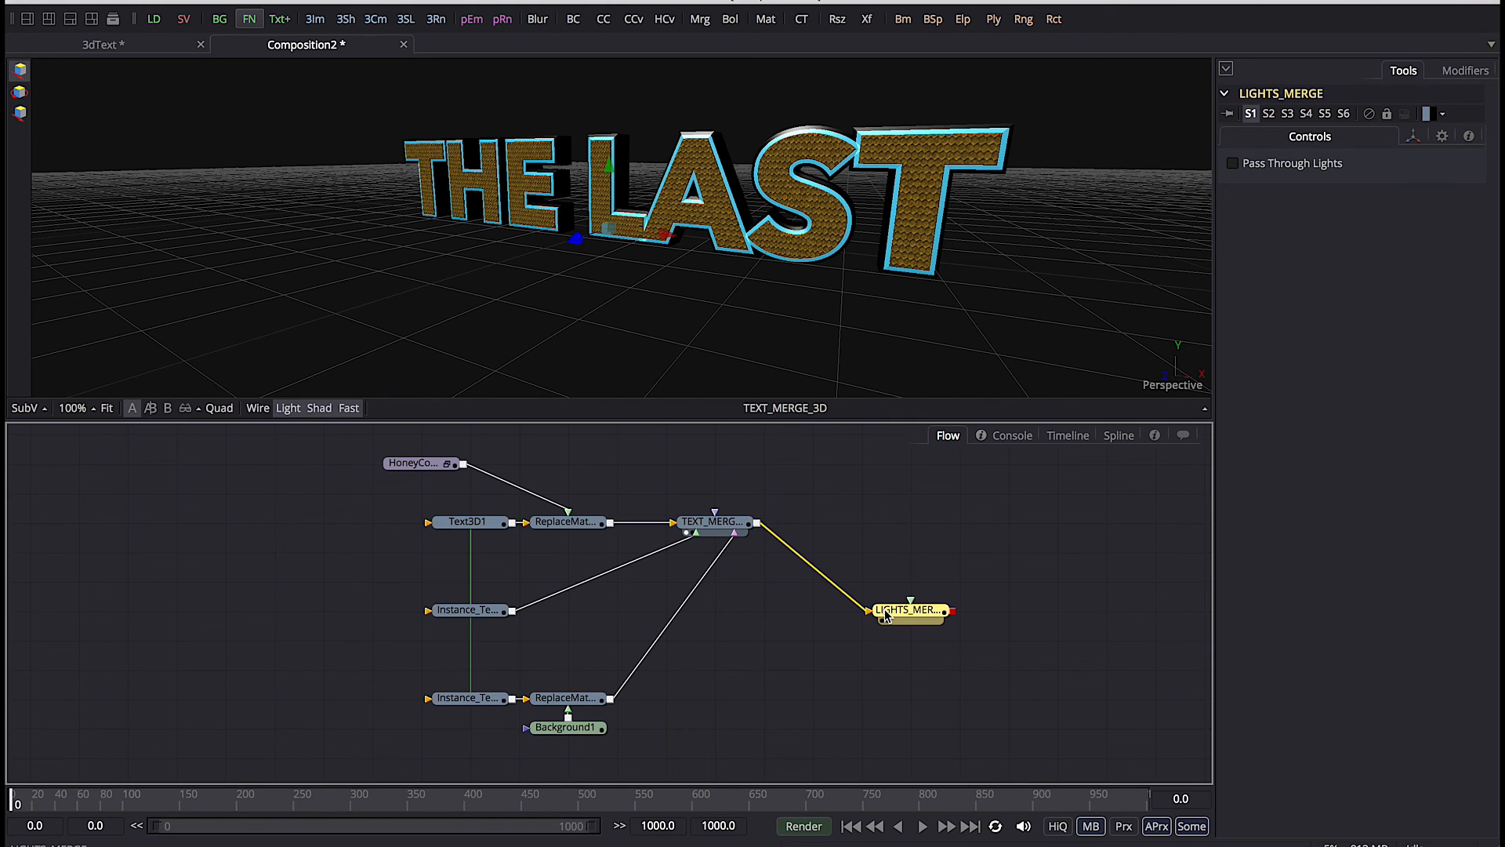
# Add a Point Light connected to LIGHTS_MERGE and place it just below the merge node
pyautogui.hotkey('ctrl', 'space')
pyautogui.write('point')
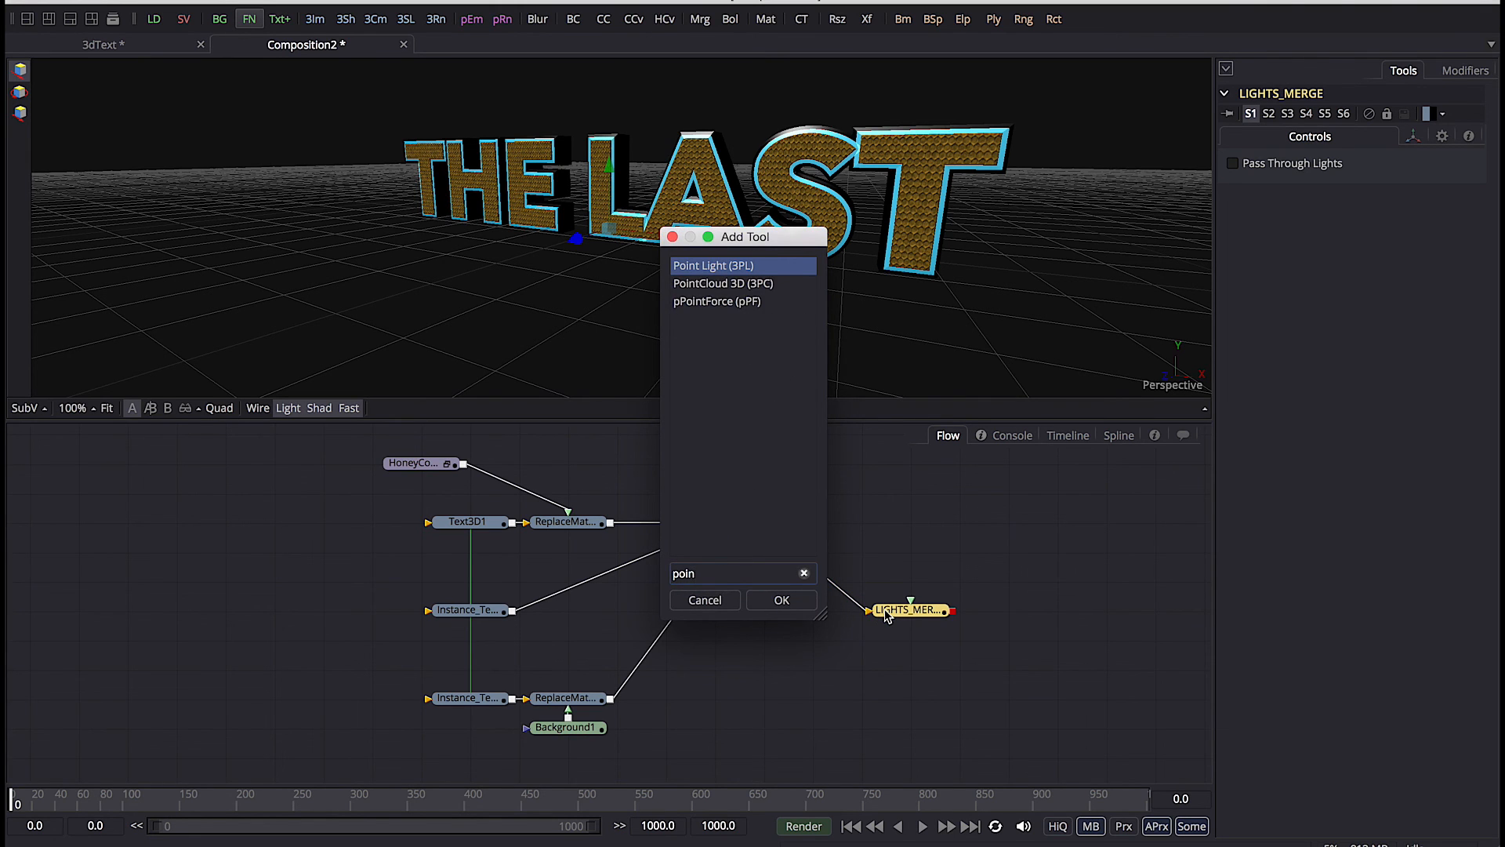
pyautogui.press('Return')
pyautogui.moveTo(444, 653); pyautogui.dragTo(852, 658)
pyautogui.moveTo(848, 674); pyautogui.dragTo(800, 671)
# Rename the point light to Front_Blue
pyautogui.press('F2')
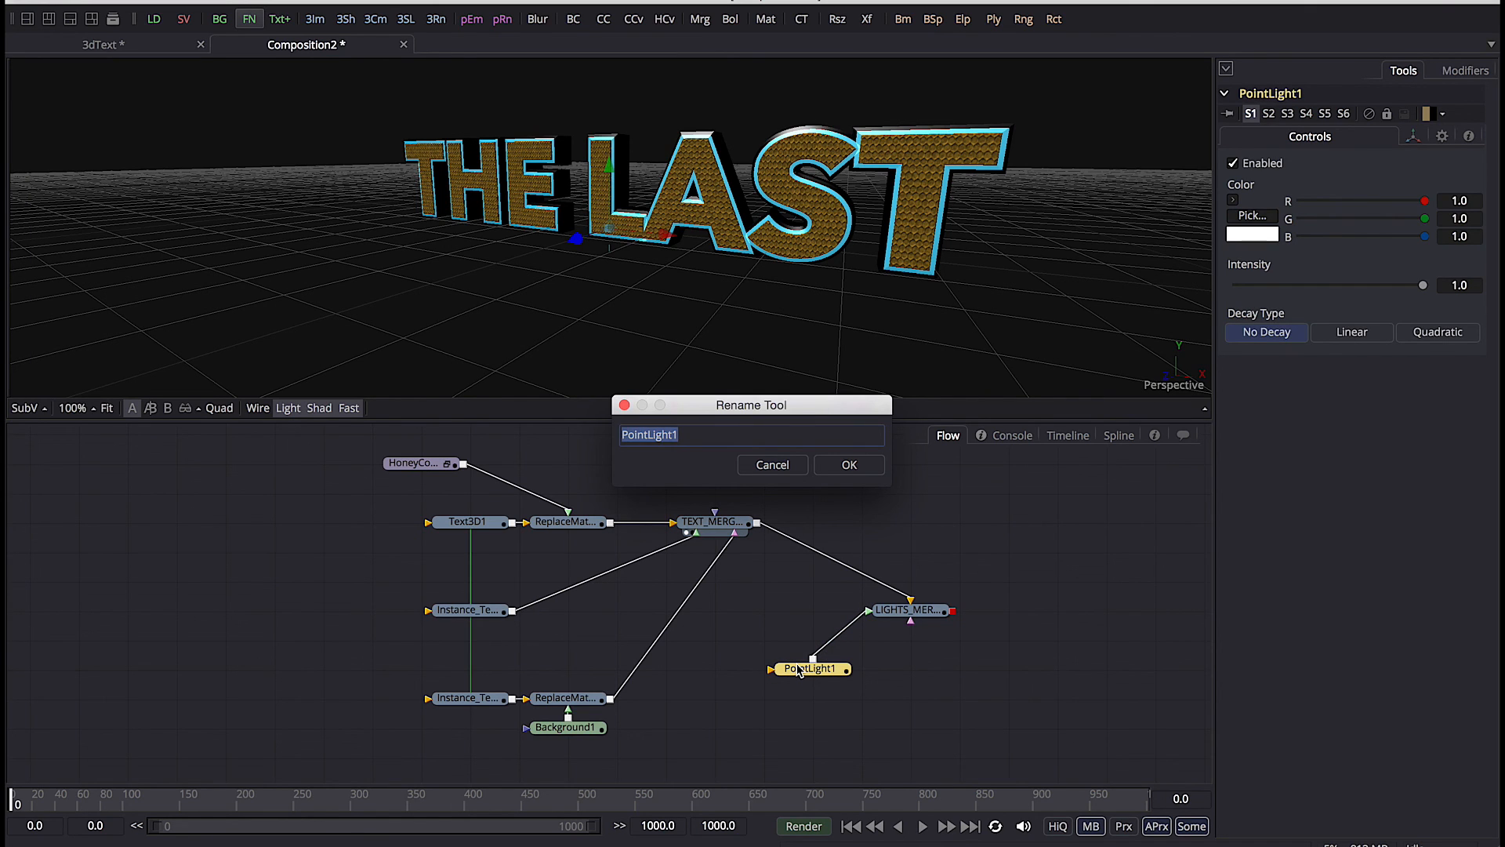
pyautogui.write('Front_Blue')
pyautogui.press('Return')
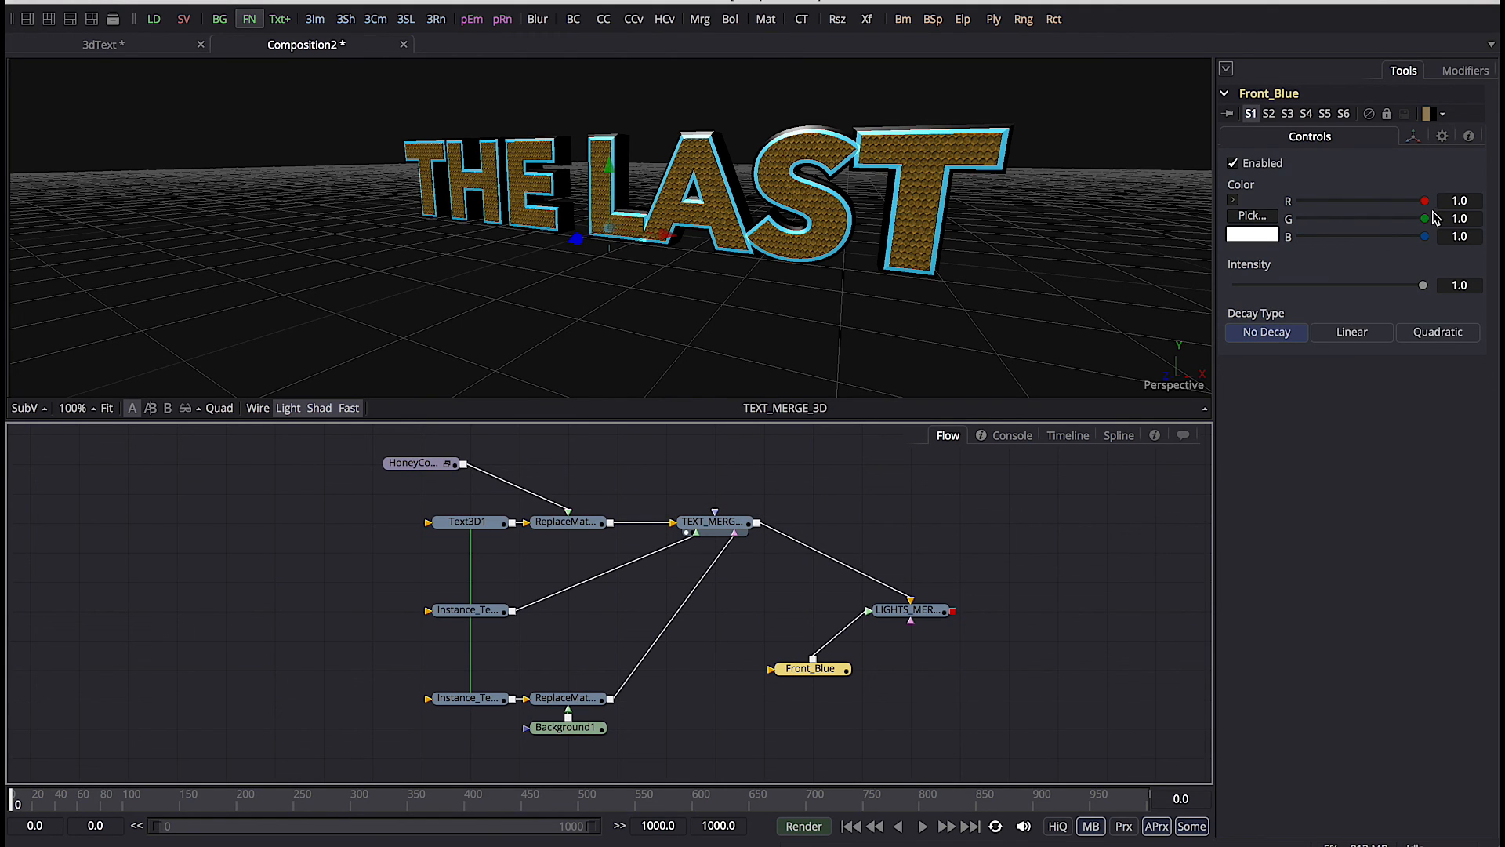
# Set the Front_Blue light's color to R 0.509 and G 0.817, with an intensity of 3
pyautogui.click(1460, 200)
pyautogui.write('.509')
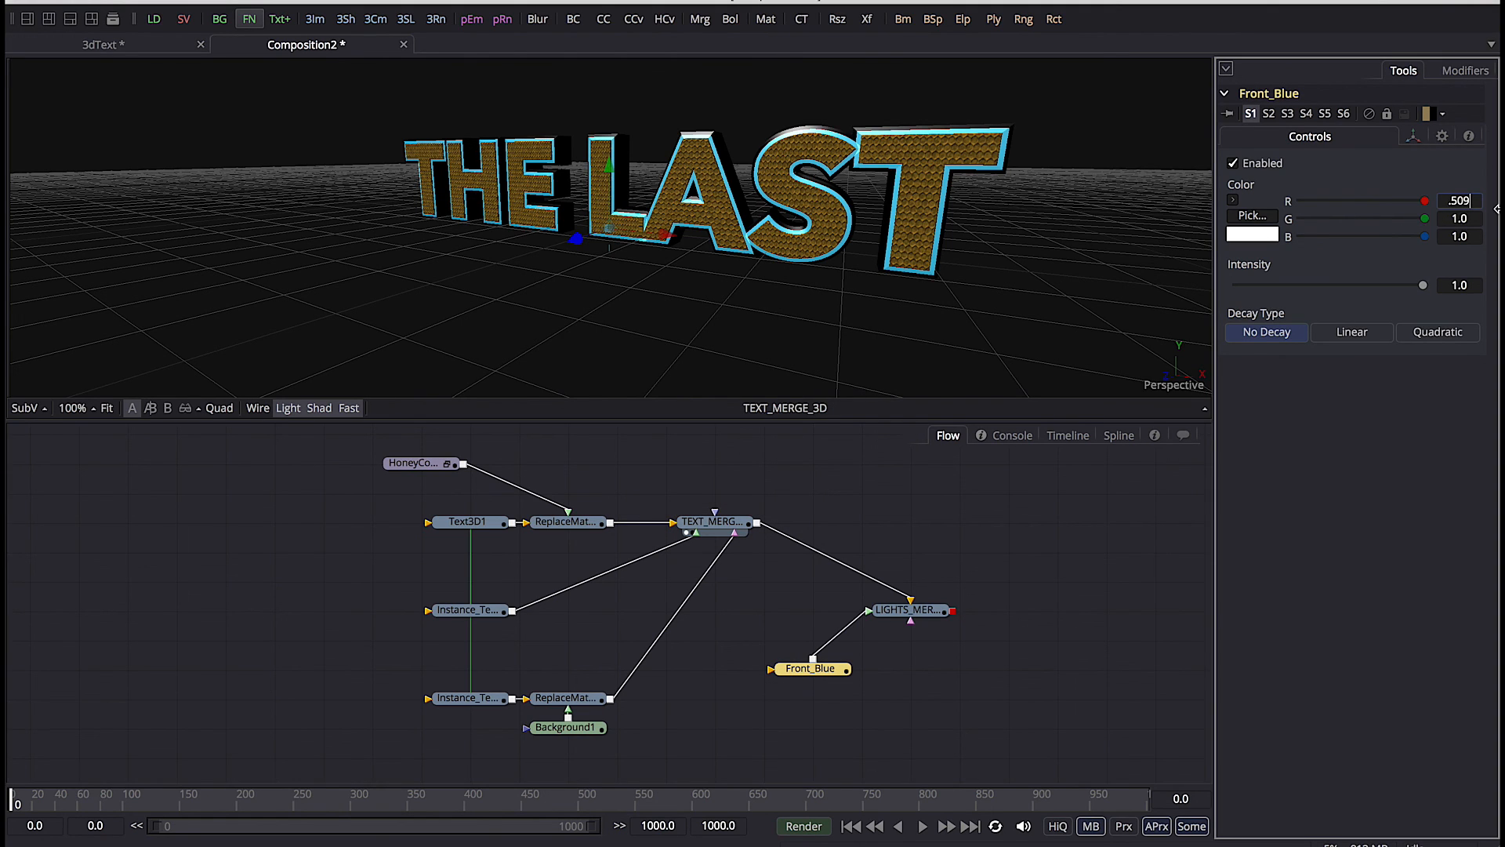
pyautogui.press('Tab')
pyautogui.write('.817')
pyautogui.press('Tab')
pyautogui.press('Tab')
pyautogui.write('3')
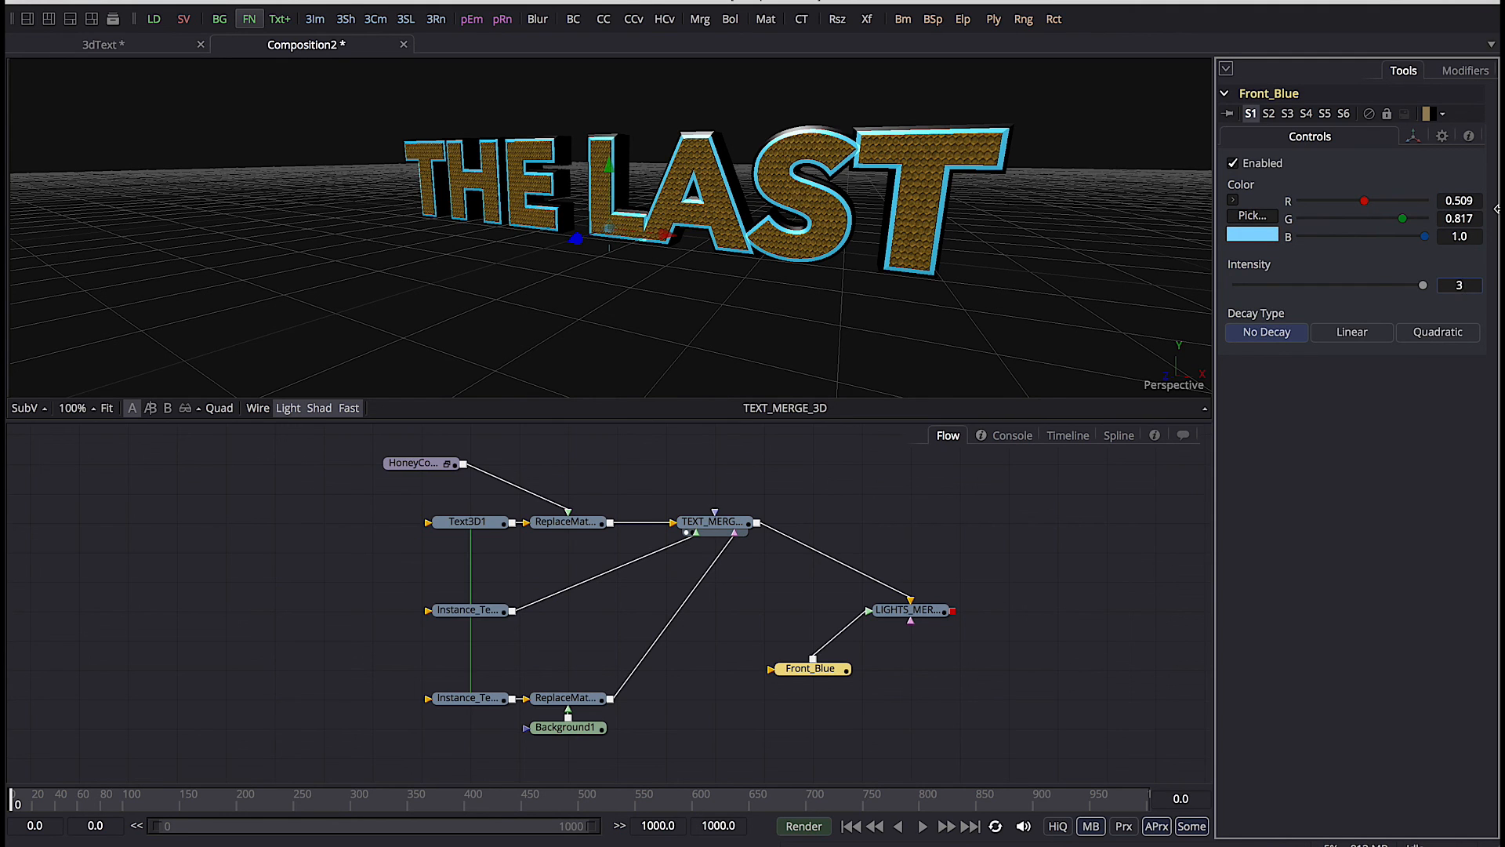
pyautogui.press('Return')
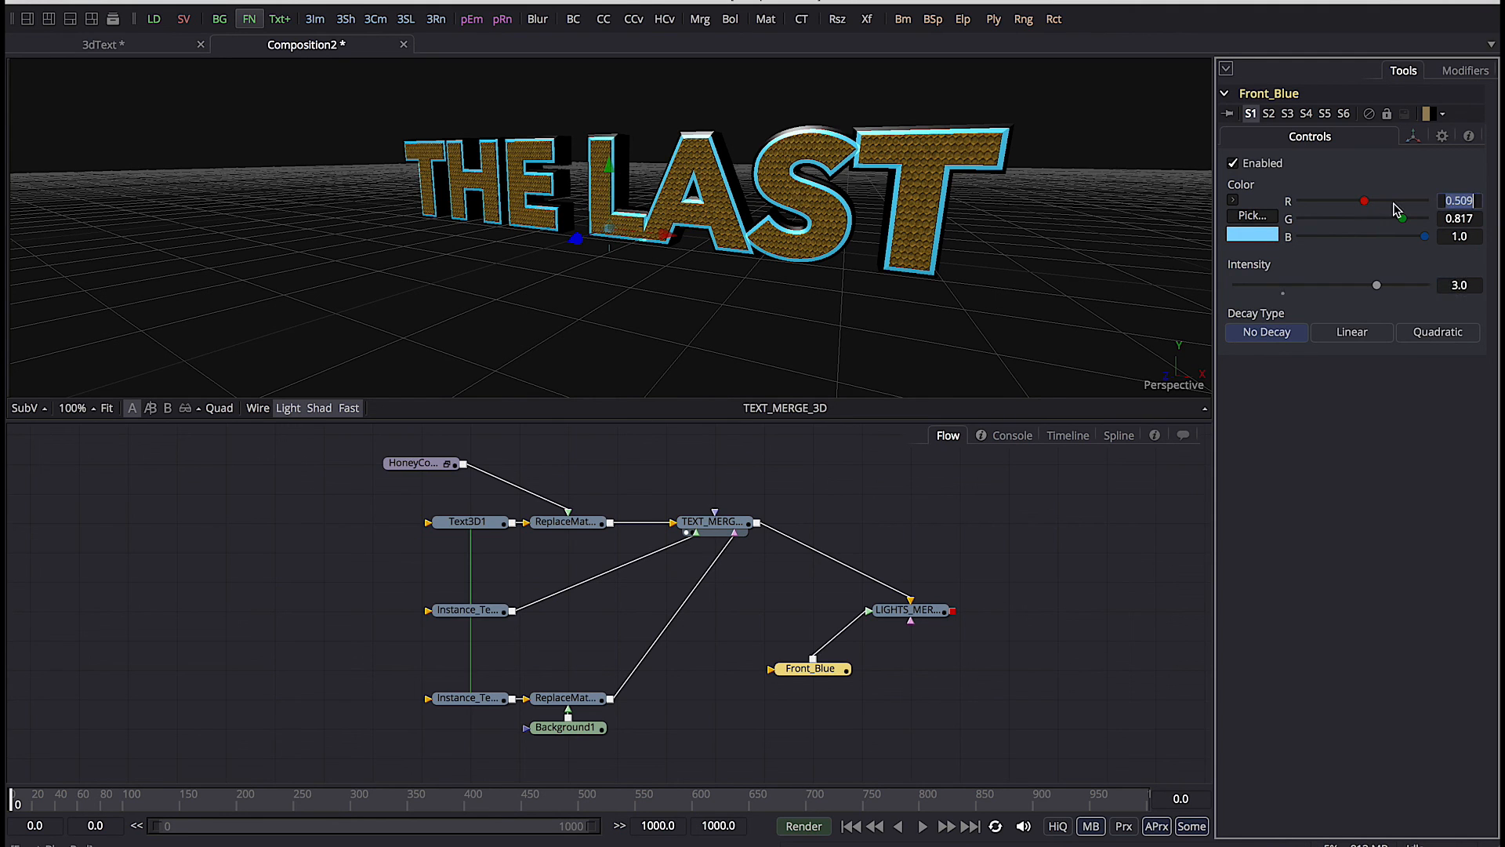
# Position the Front_Blue light at X offset -0.85, Y offset 0.554 and Z offset 0.652
pyautogui.click(1413, 137)
pyautogui.click(1478, 204)
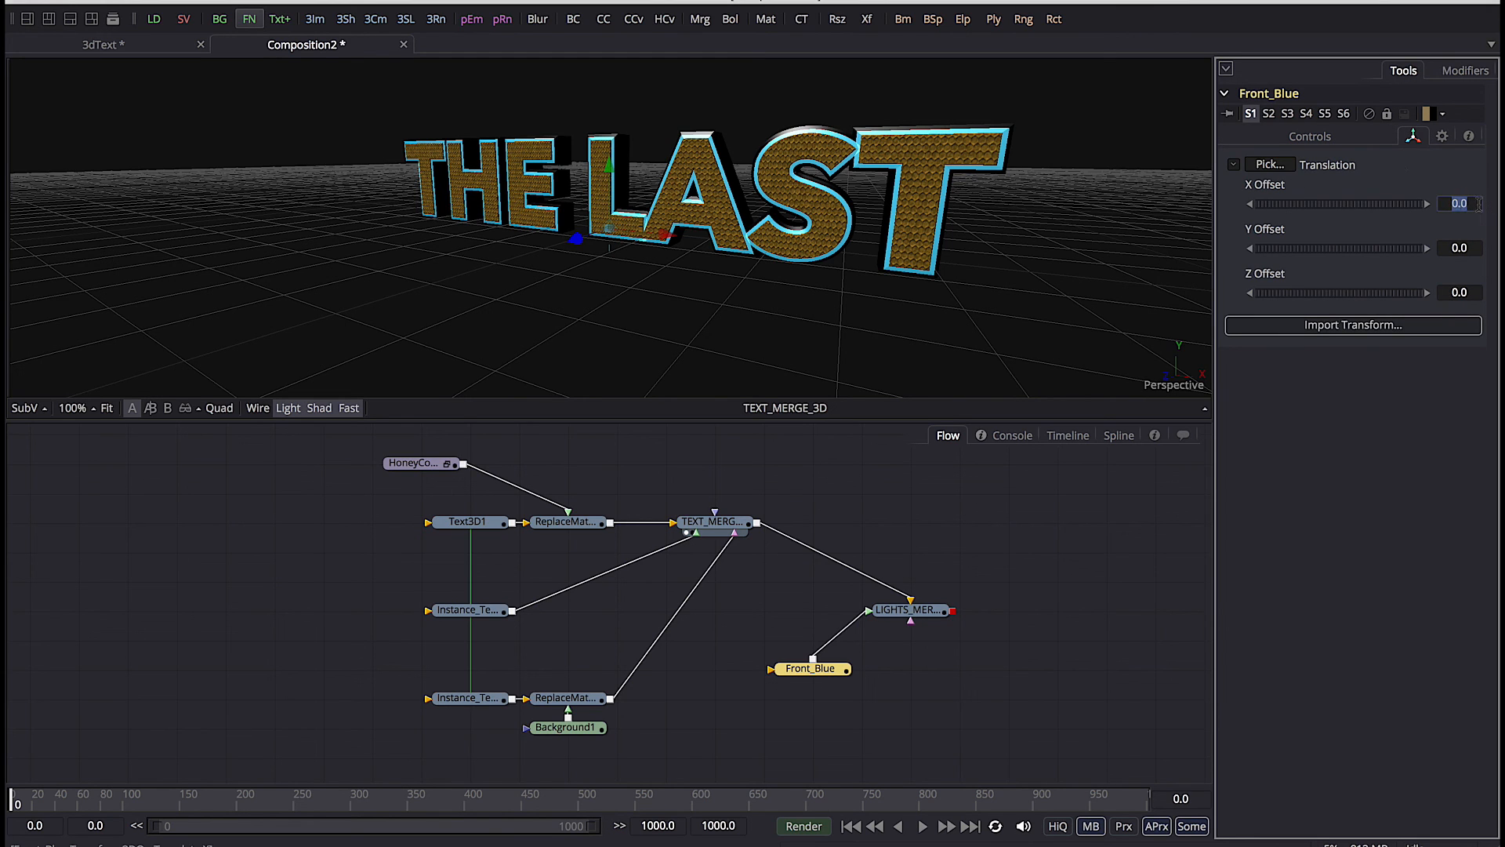
pyautogui.write('-0')
pyautogui.write('.85')
pyautogui.press('Tab')
pyautogui.write('.554')
pyautogui.press('Tab')
pyautogui.write('.652')
pyautogui.press('Return')
# Add a second Point Light connected to LIGHTS_MERGE and rename it front_Orange
pyautogui.click(924, 613)
pyautogui.hotkey('ctrl', 'space')
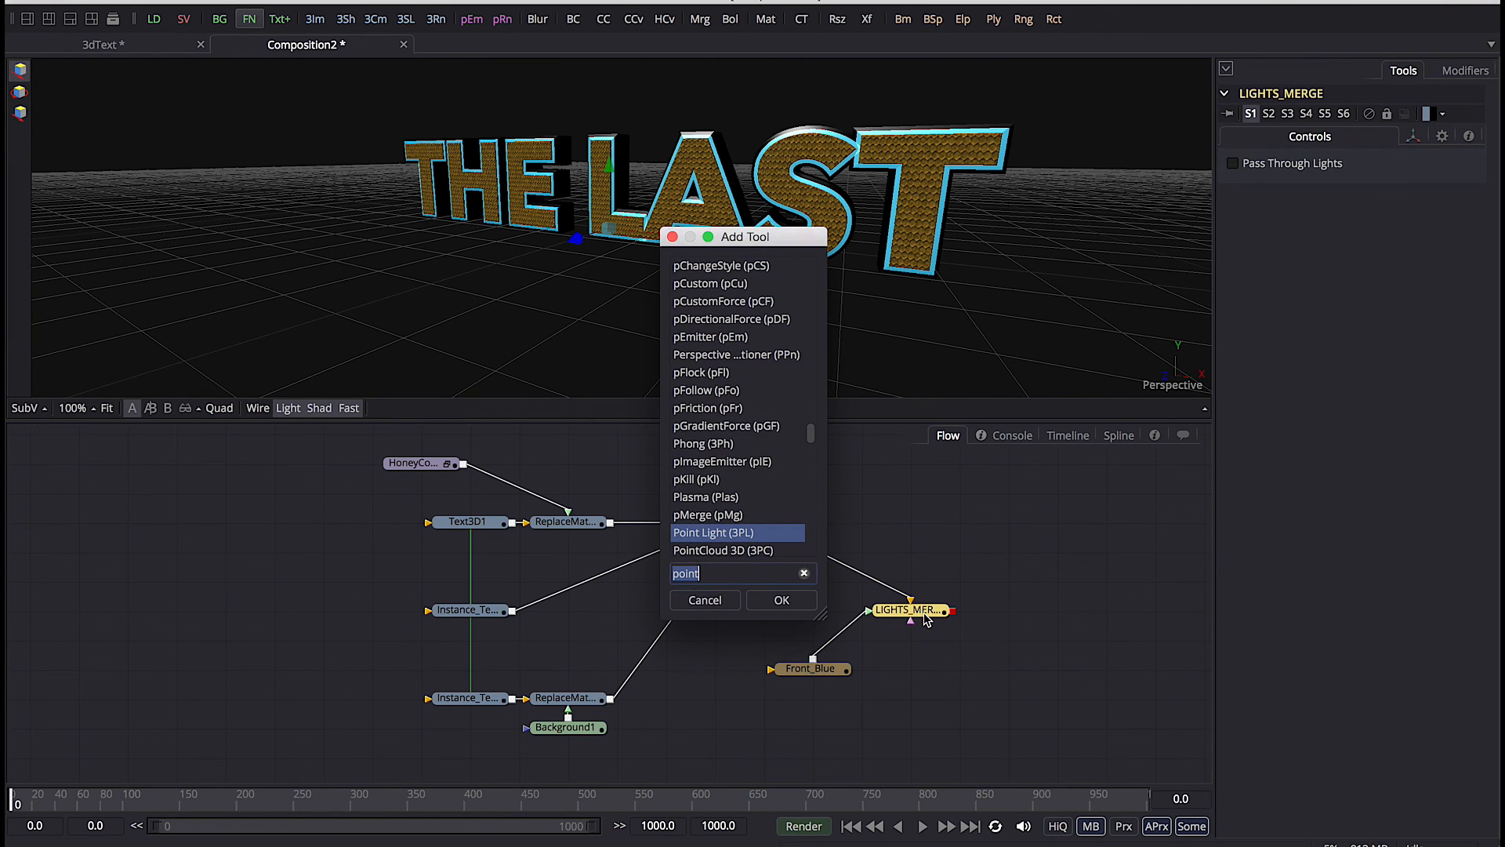
pyautogui.write('point')
pyautogui.press('Return')
pyautogui.press('F2')
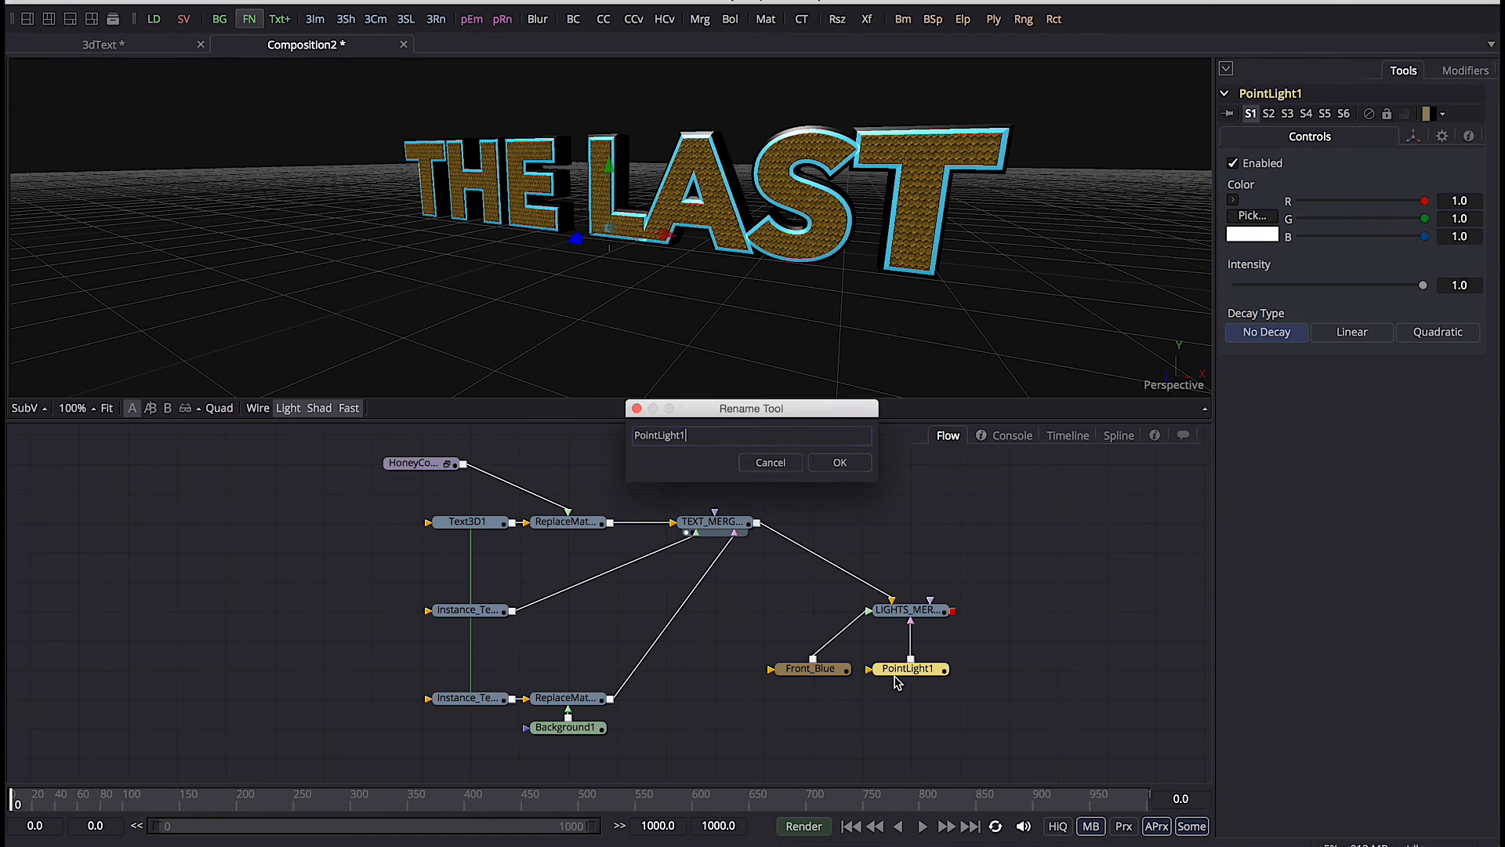
pyautogui.write('front_Ora')
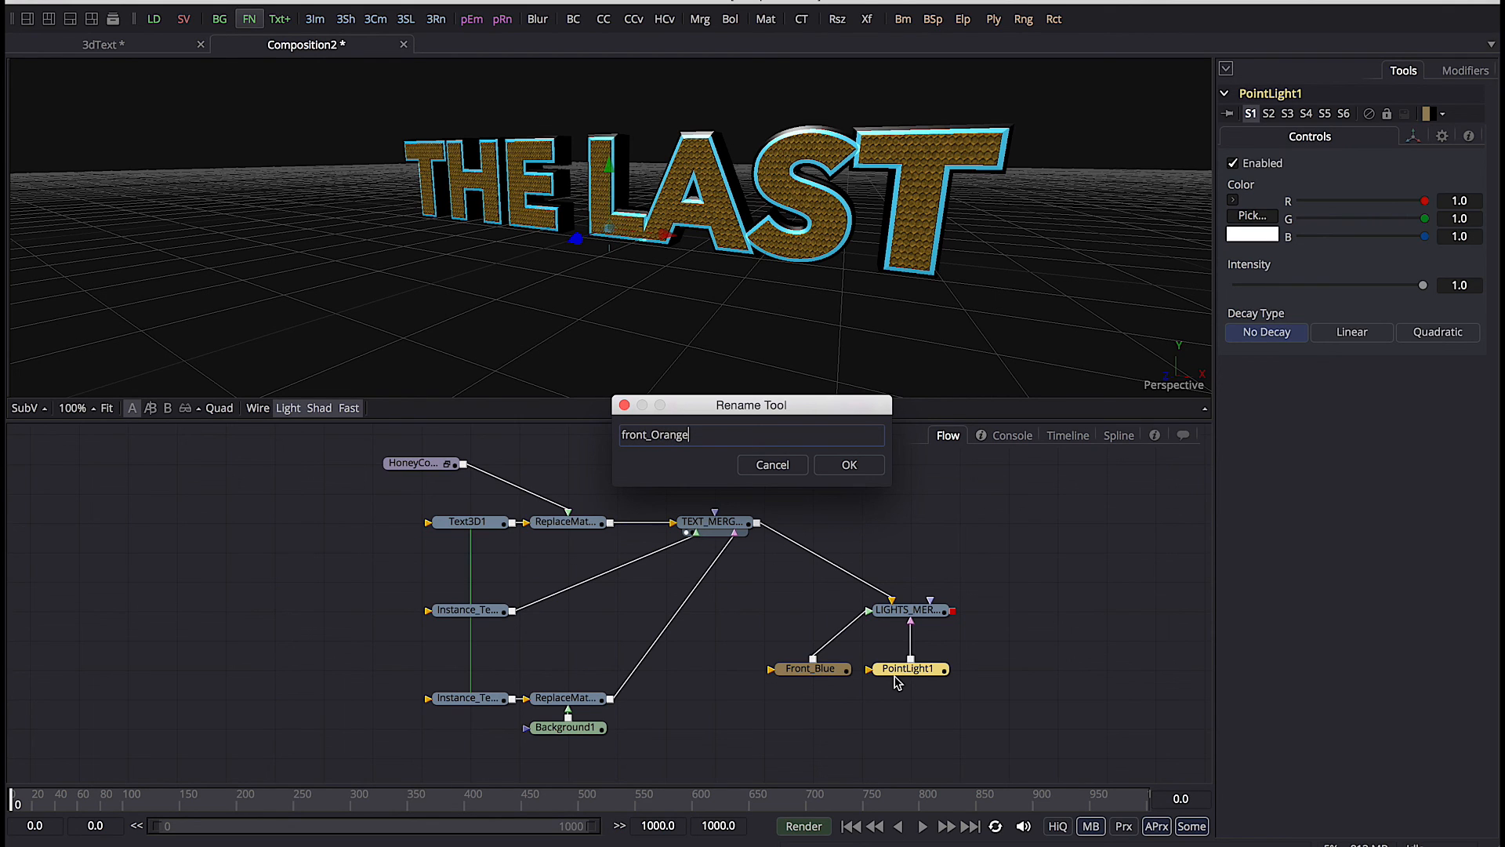
pyautogui.write('nge')
pyautogui.press('Return')
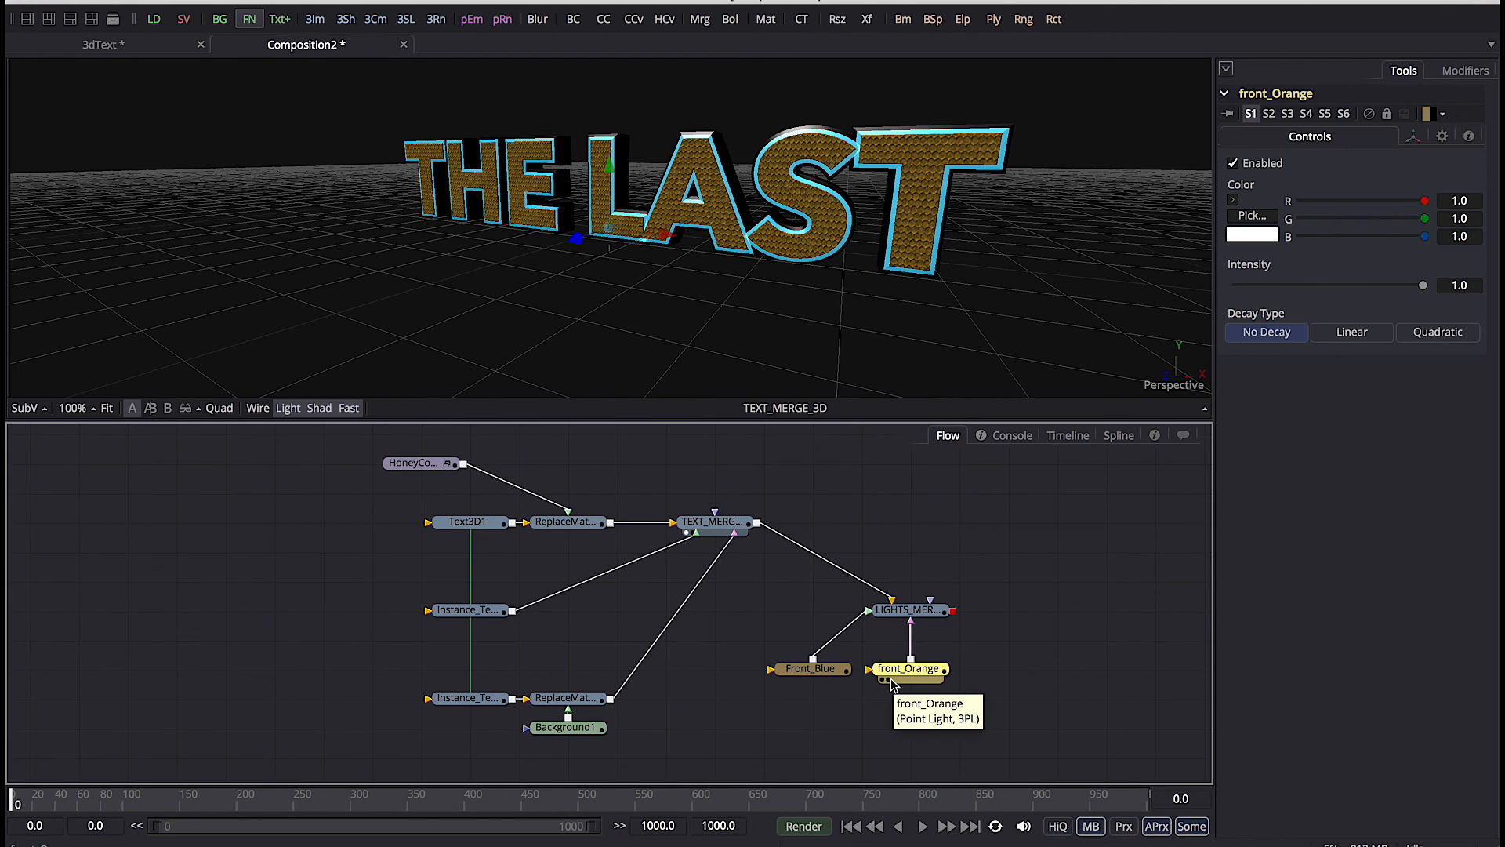
# Set the front_Orange light's color to R 1, G 0.459, B 0 and its intensity to 0.398
pyautogui.click(1459, 201)
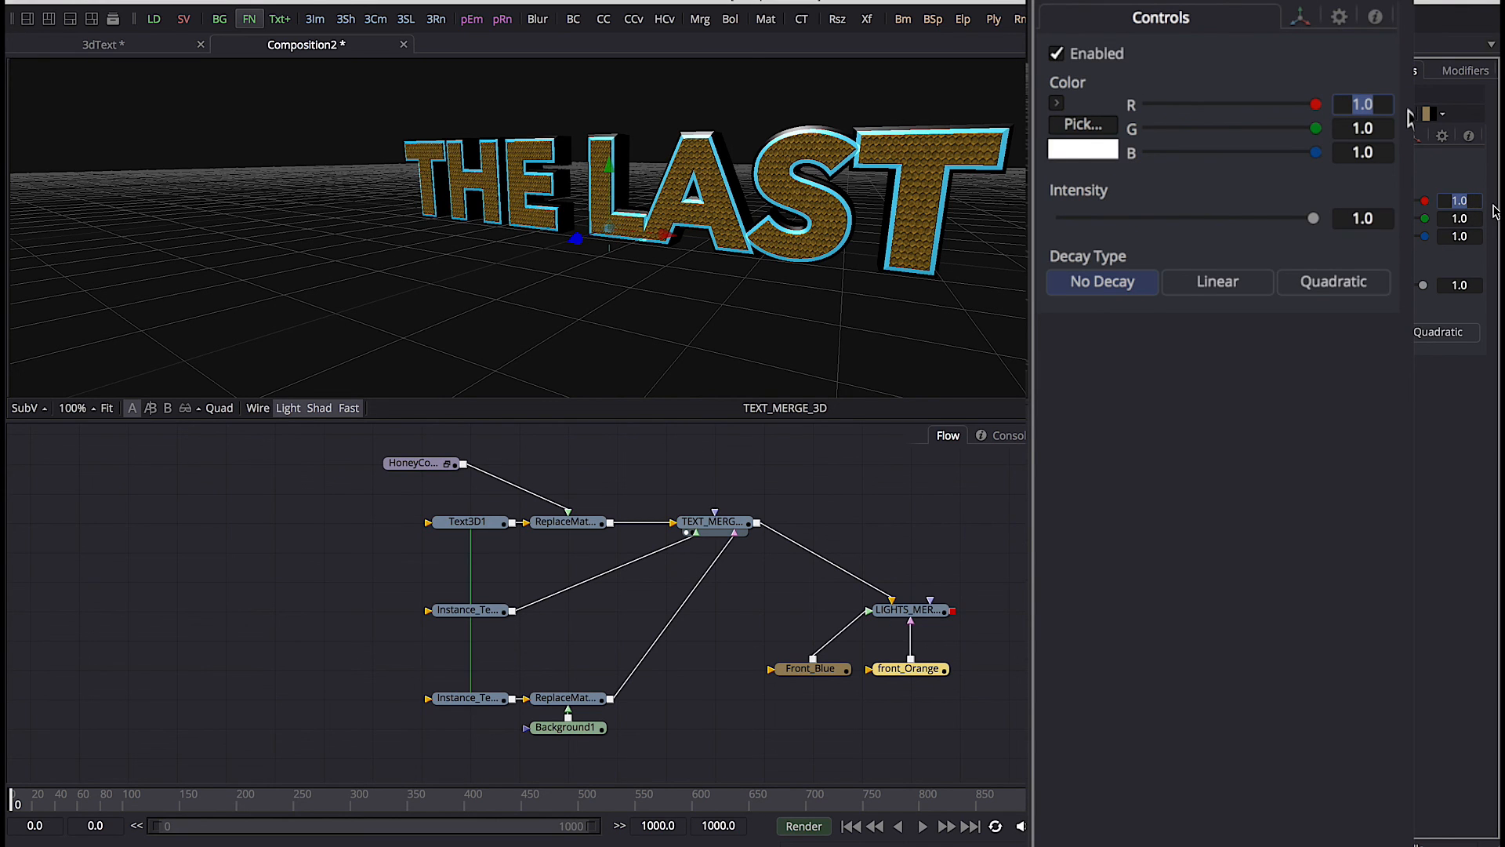
pyautogui.write('1')
pyautogui.press('Tab')
pyautogui.write('.459')
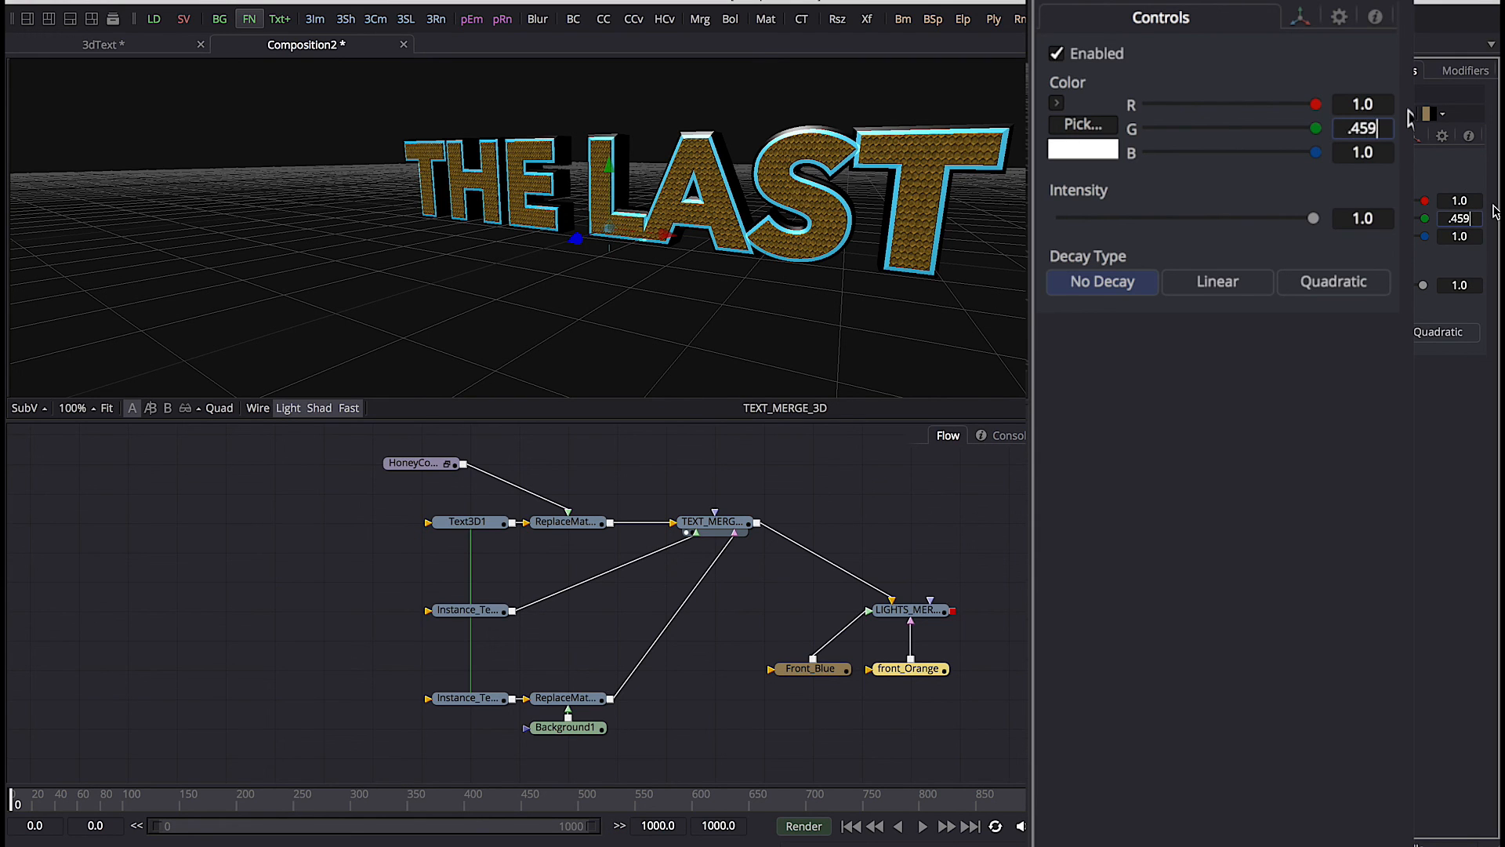
pyautogui.press('Tab')
pyautogui.write('0')
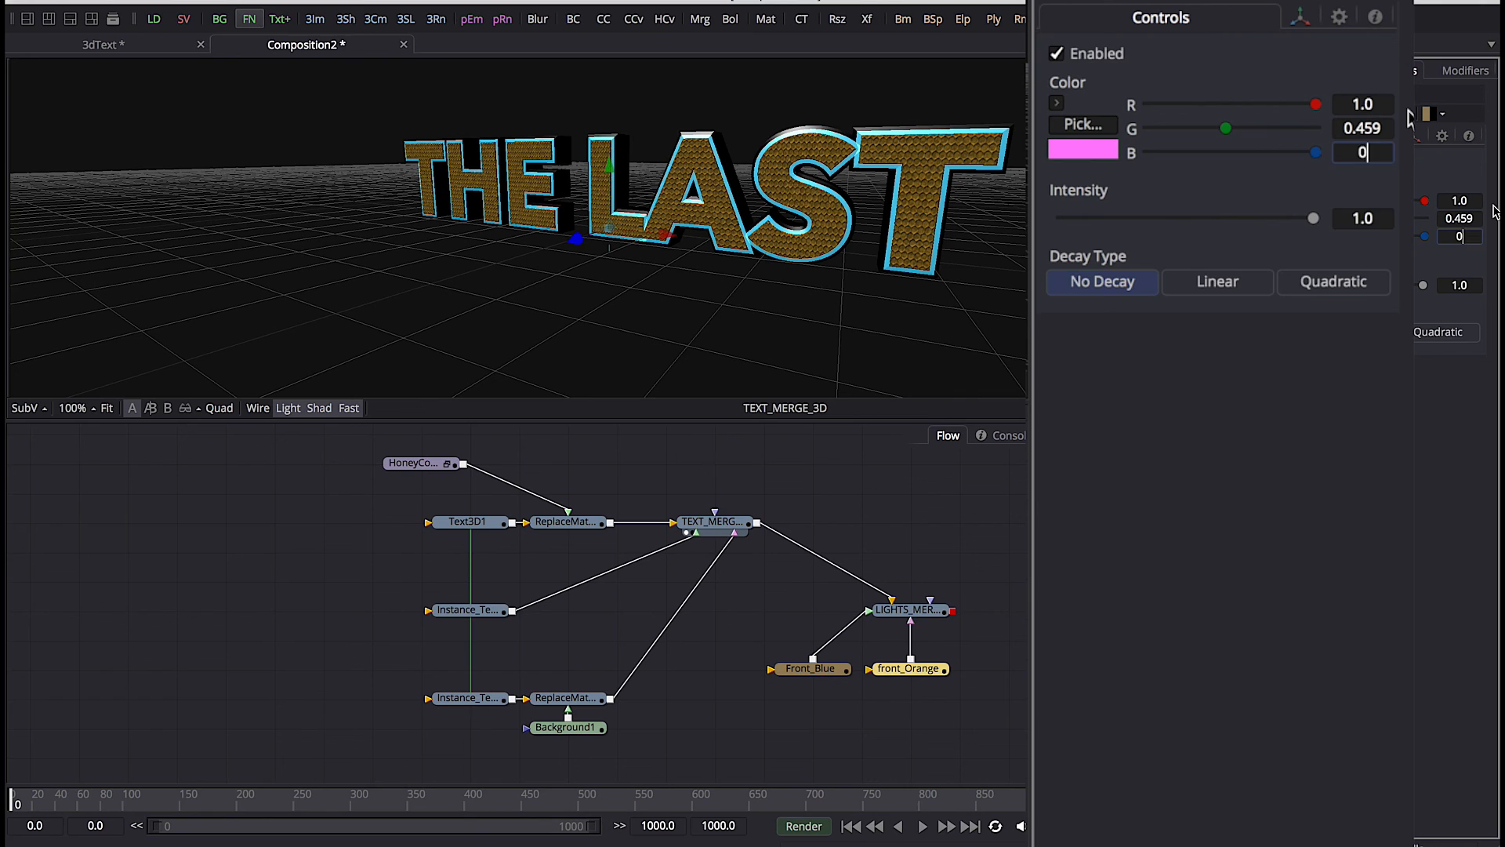
pyautogui.press('Tab')
pyautogui.write('.398')
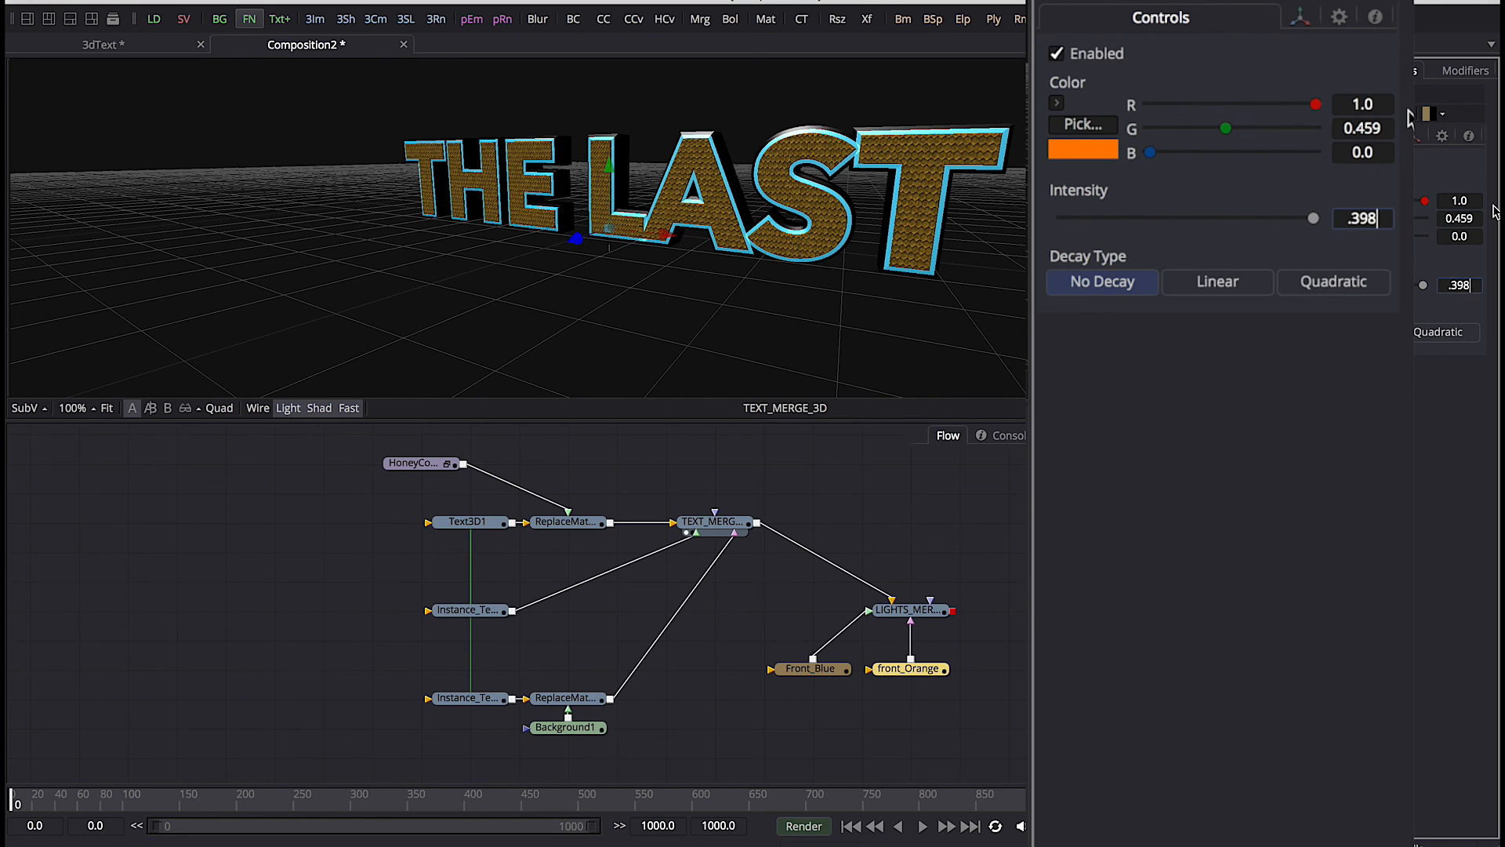
pyautogui.press('Return')
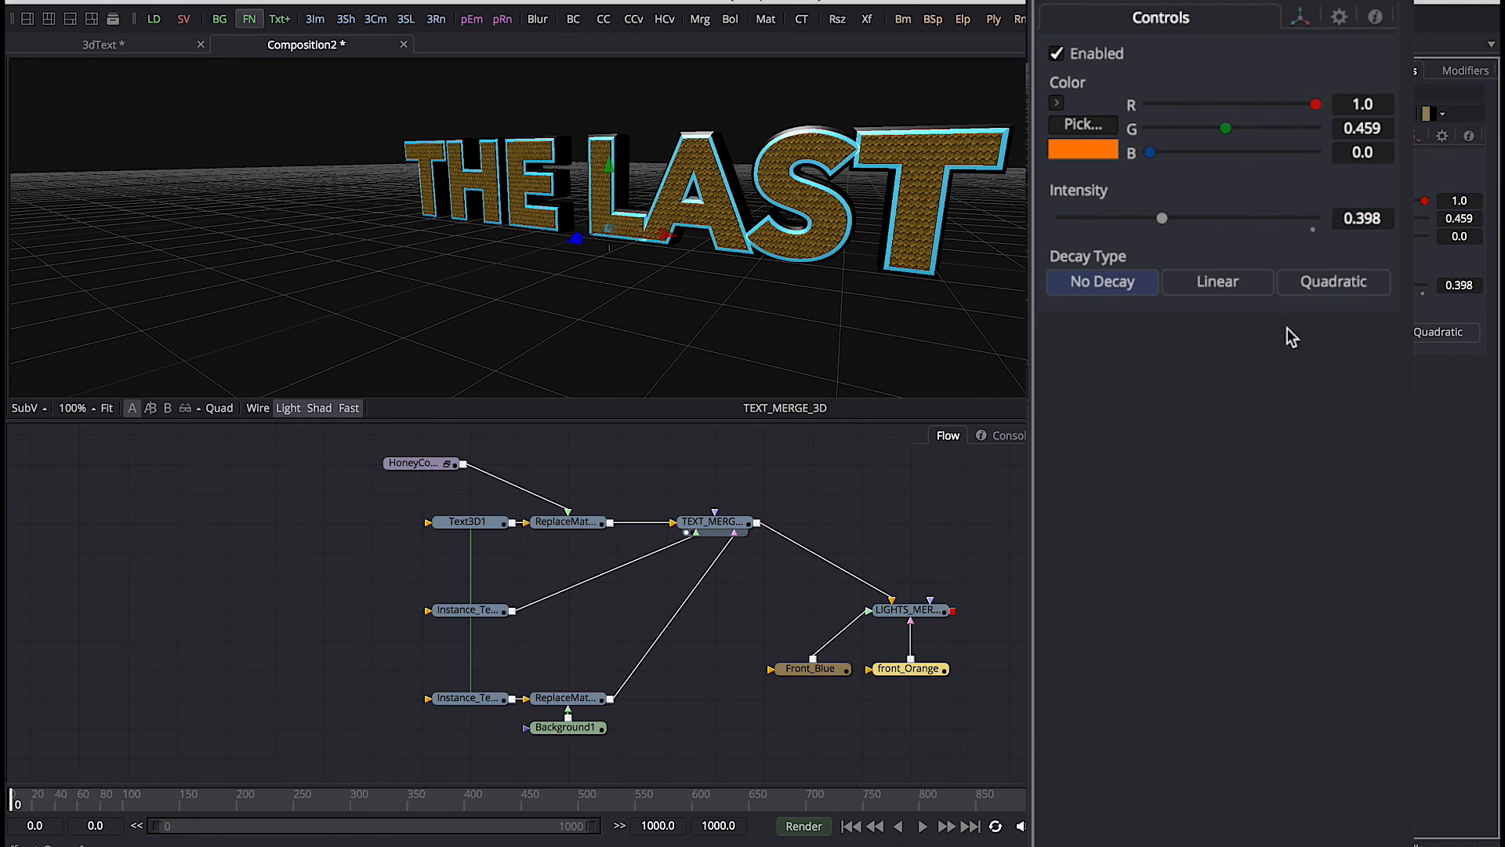
# Switch the front_Orange light to Quadratic decay and set its decay rate to 0.644
pyautogui.click(1330, 287)
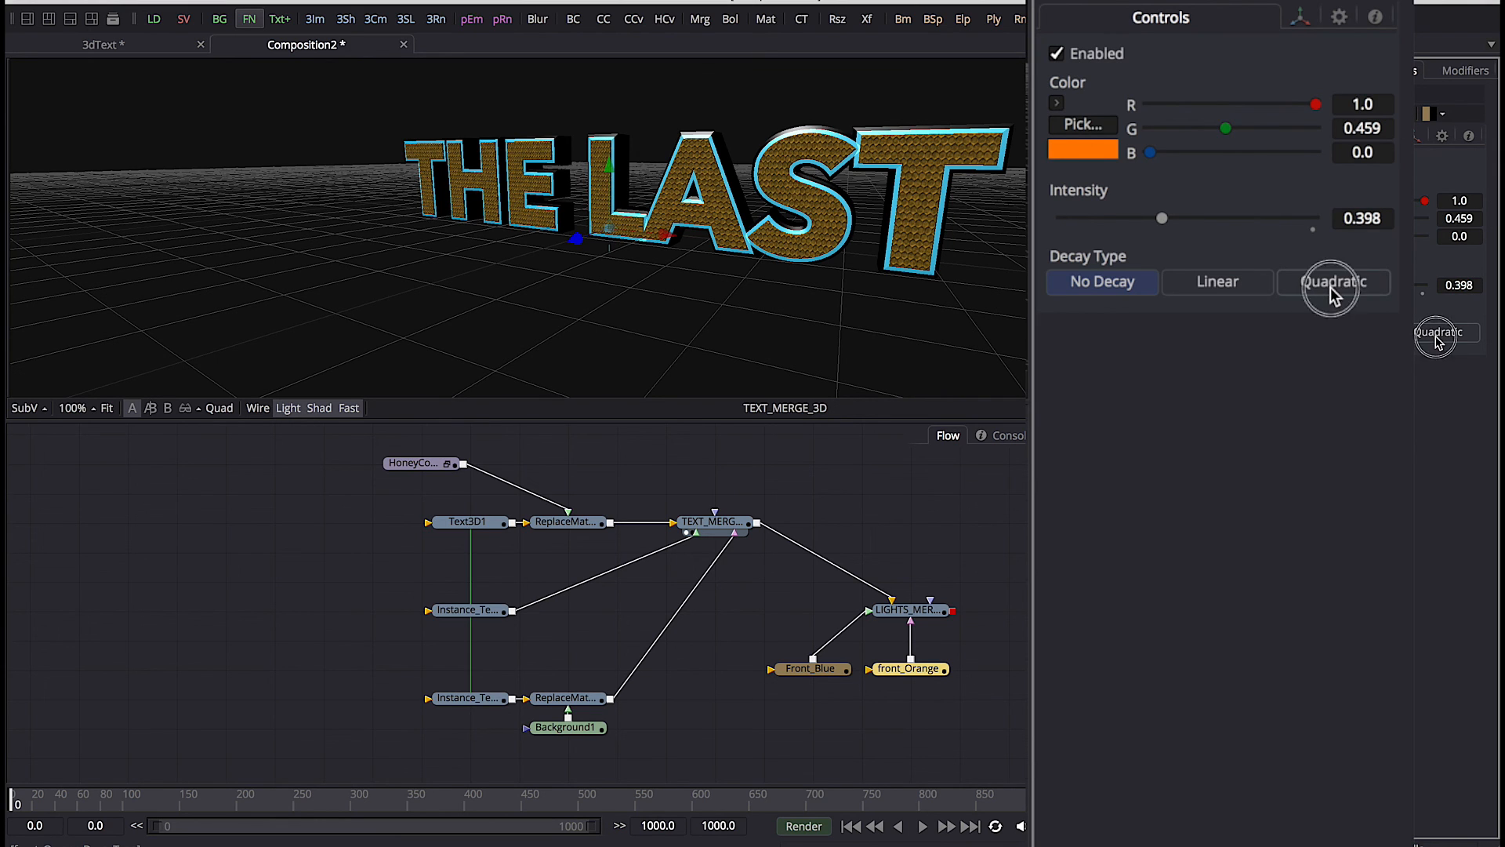
pyautogui.click(1363, 343)
pyautogui.write('.644')
pyautogui.press('Tab')
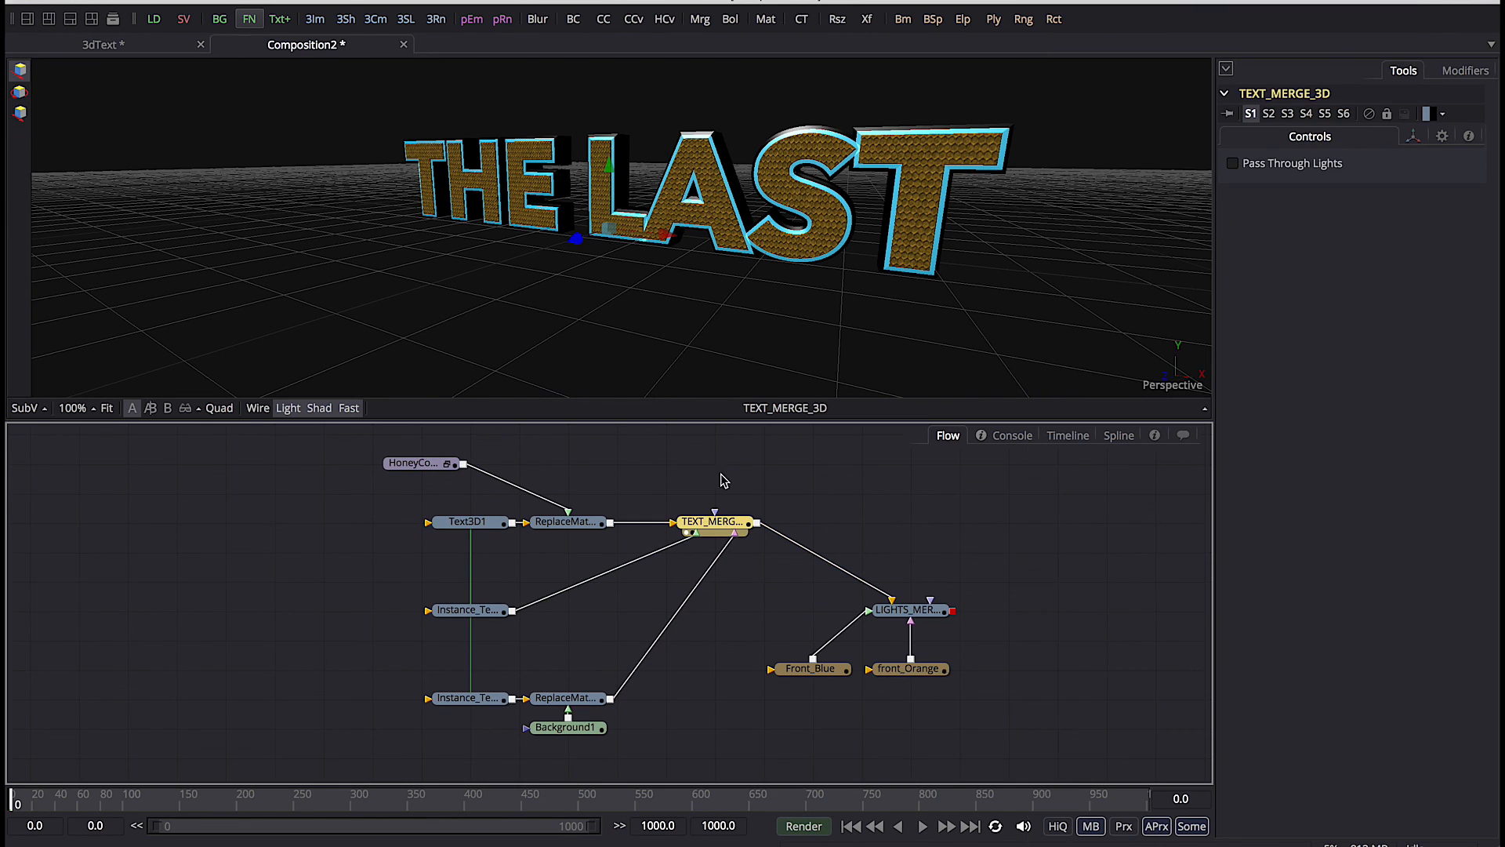
# Disconnect TEXT_MERGE_3D from LIGHTS_MERGE, connect LIGHTS_MERGE into TEXT_MERGE_3D instead and enable Pass Through Lights on LIGHTS_MERGE
pyautogui.moveTo(708, 343); pyautogui.dragTo(788, 345)
pyautogui.click(896, 608)
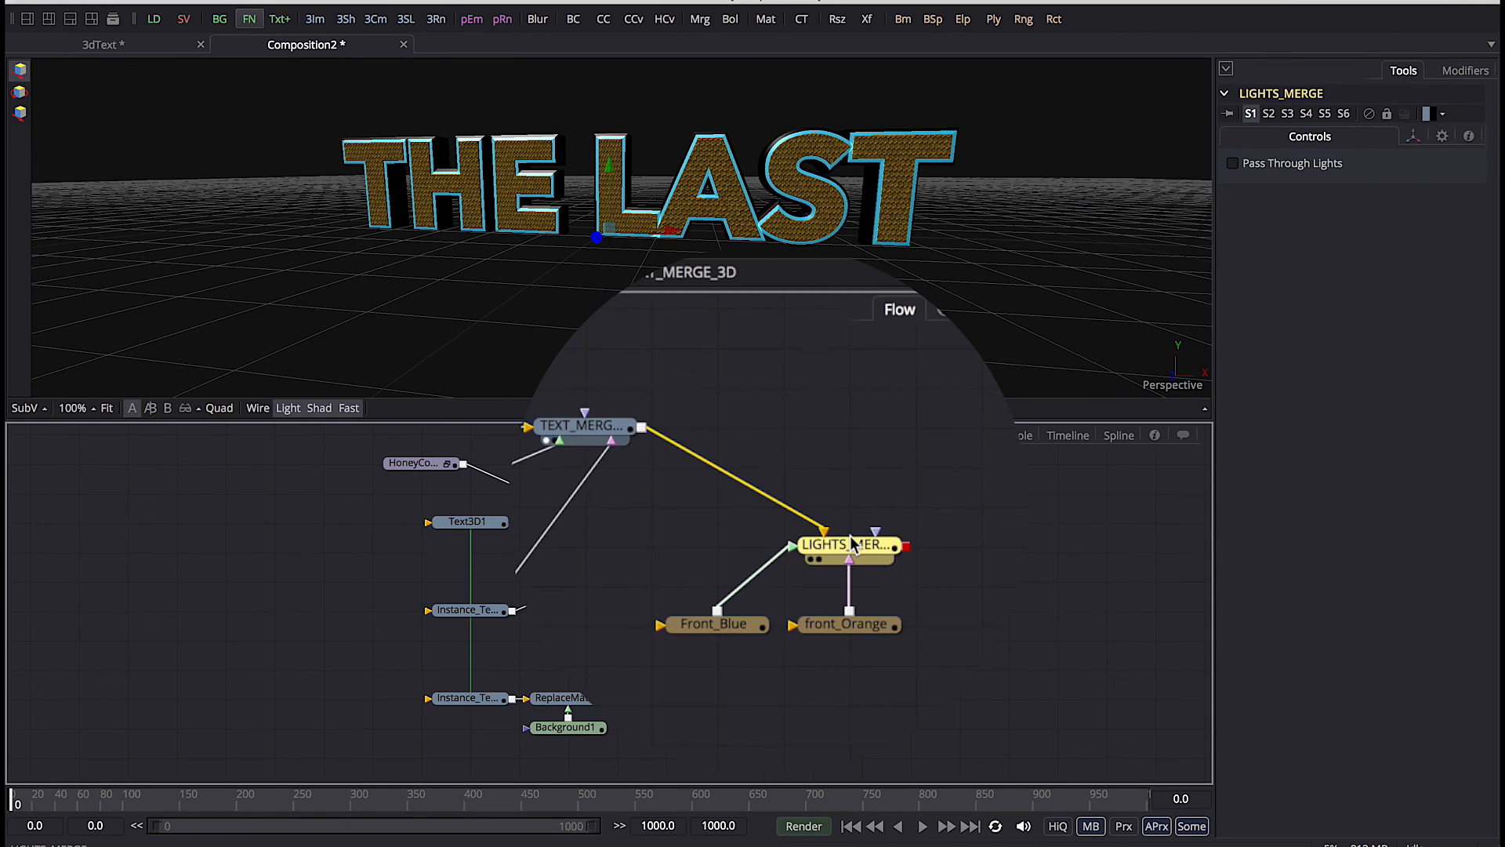
pyautogui.click(781, 505)
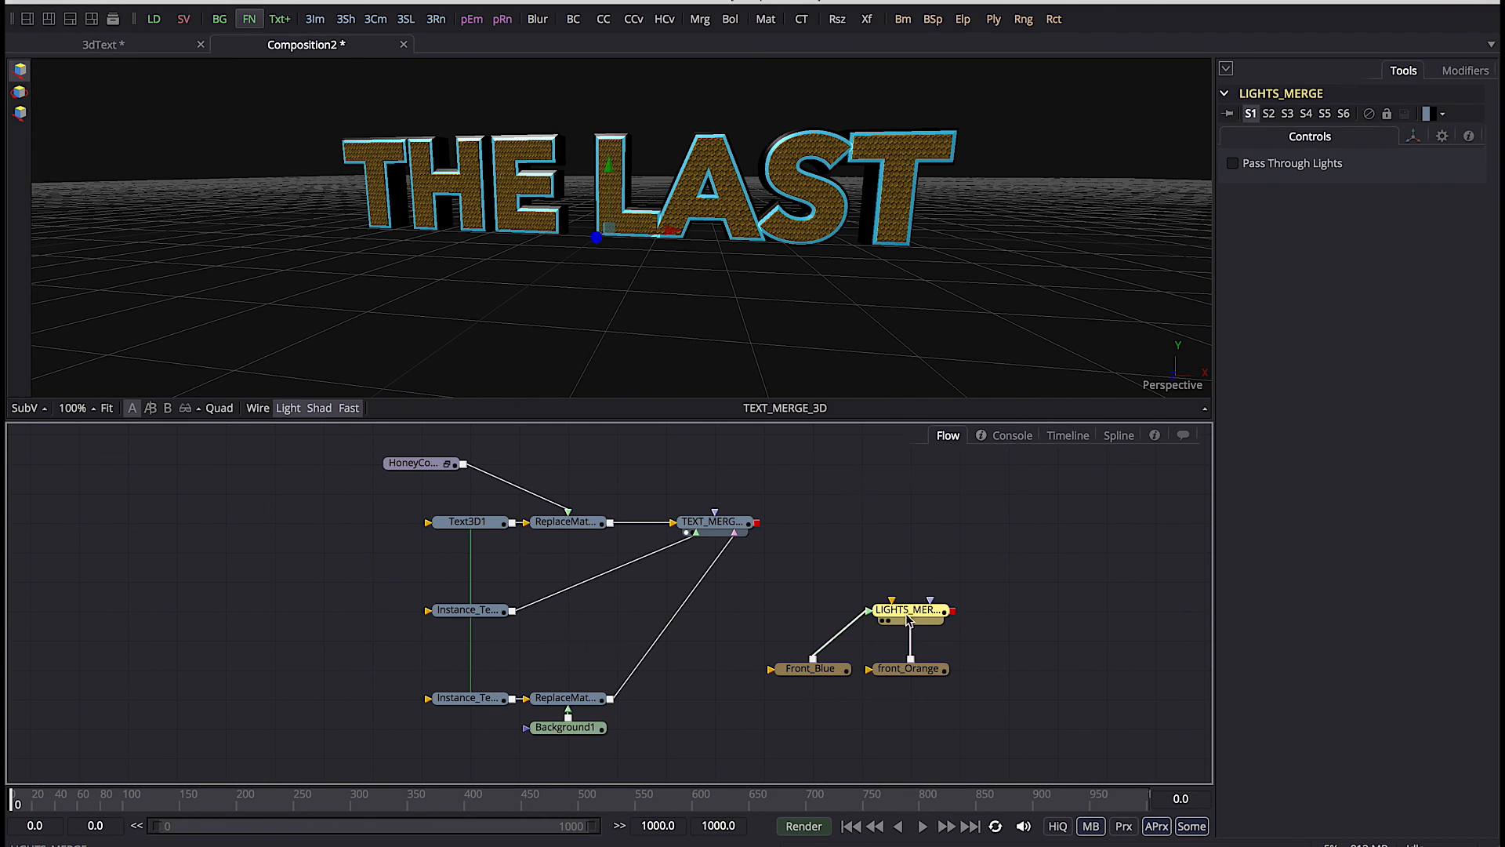
pyautogui.moveTo(933, 613); pyautogui.dragTo(720, 528)
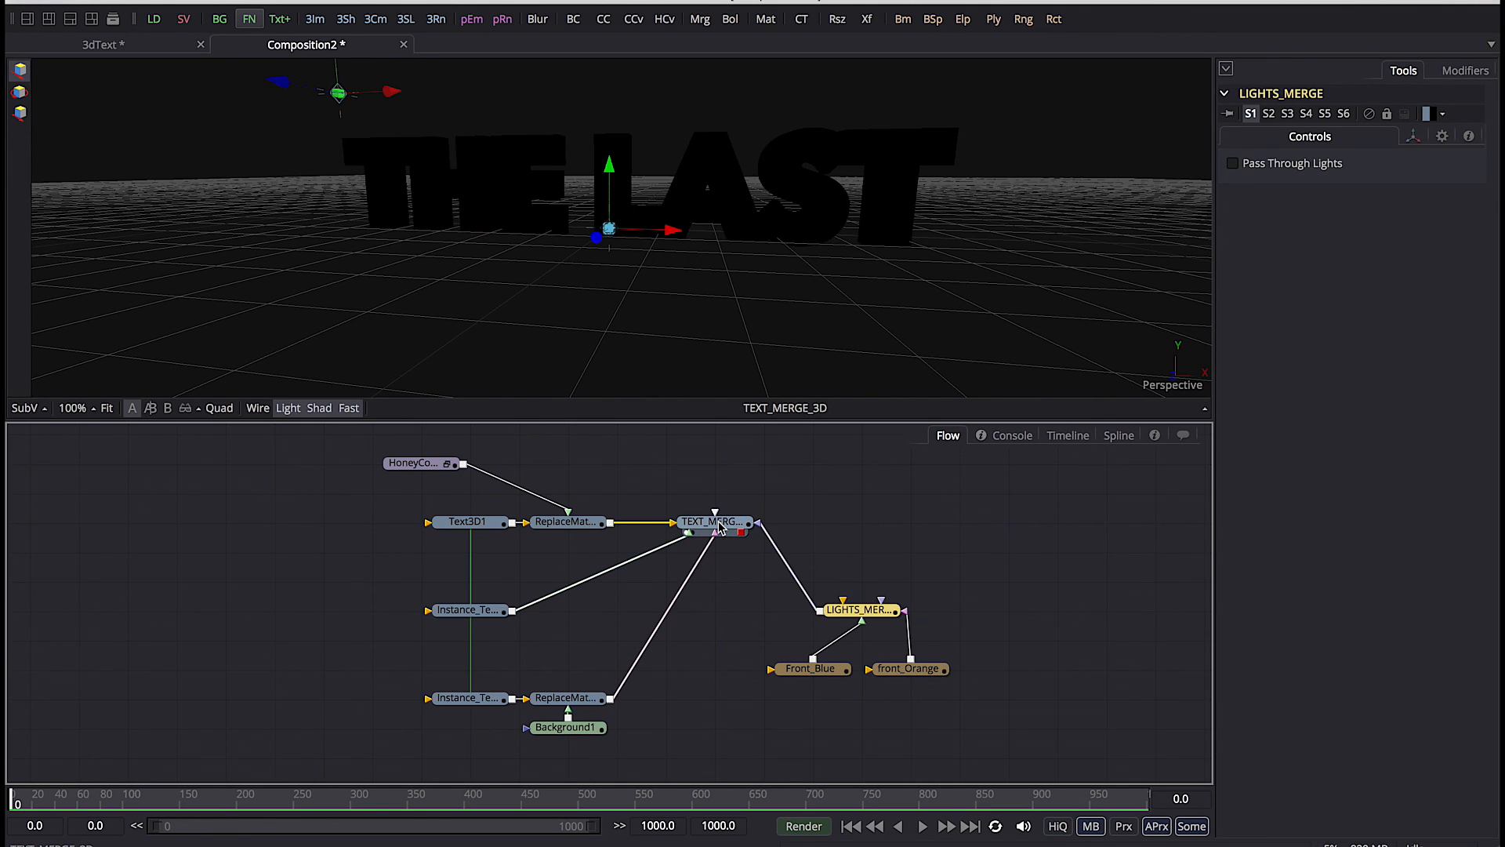
pyautogui.click(1234, 166)
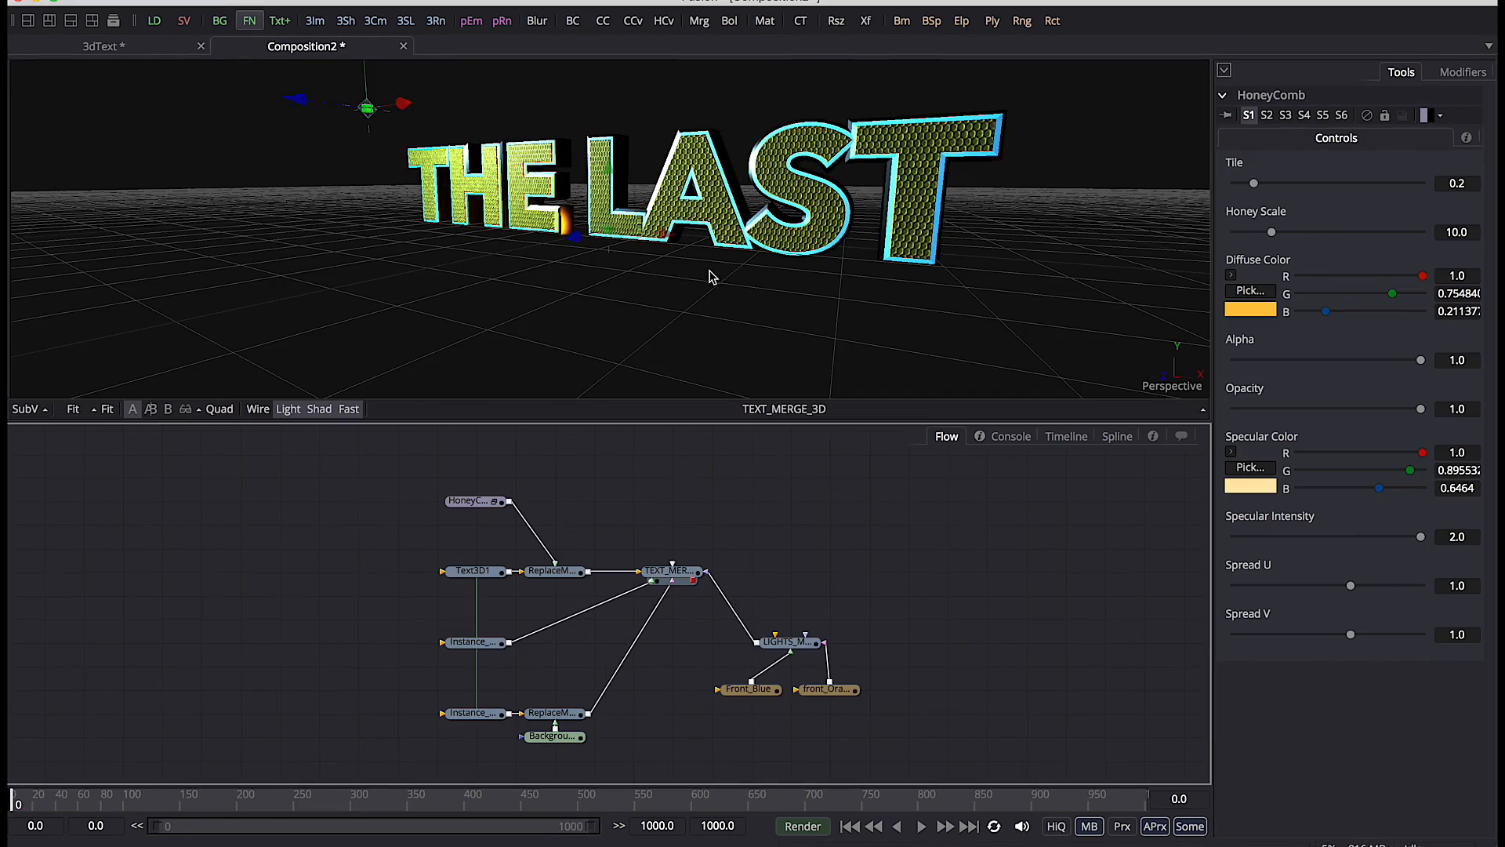
# Move the HoneyComb node well clear of the text nodes, then briefly expand and collapse its group
pyautogui.moveTo(710, 276); pyautogui.dragTo(672, 303)
pyautogui.moveTo(477, 500); pyautogui.dragTo(262, 481)
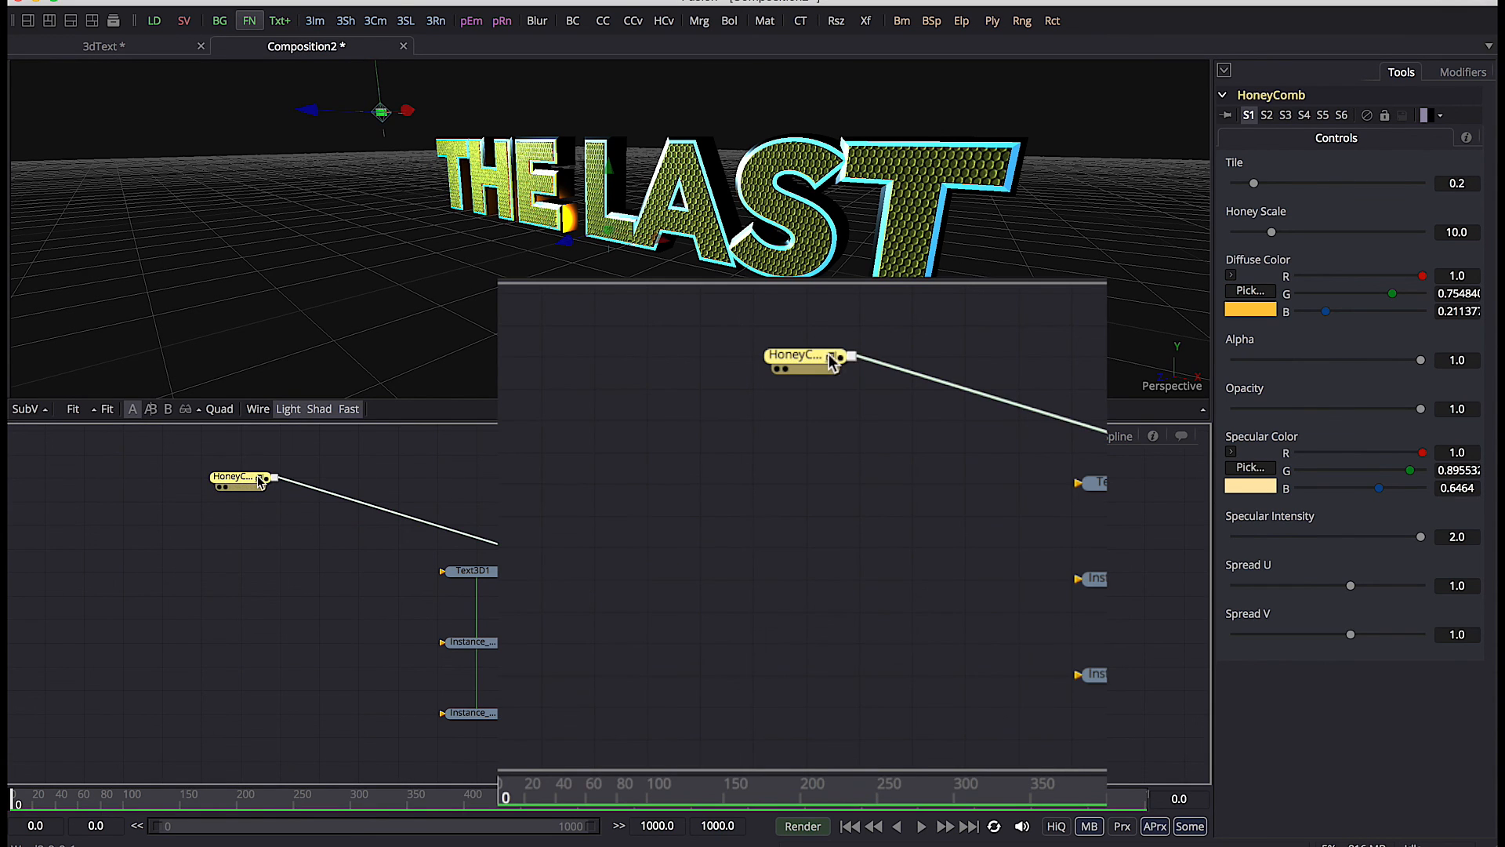
pyautogui.click(262, 480)
pyautogui.scroll(-2, 281, 567)
pyautogui.scroll(3, 280, 567)
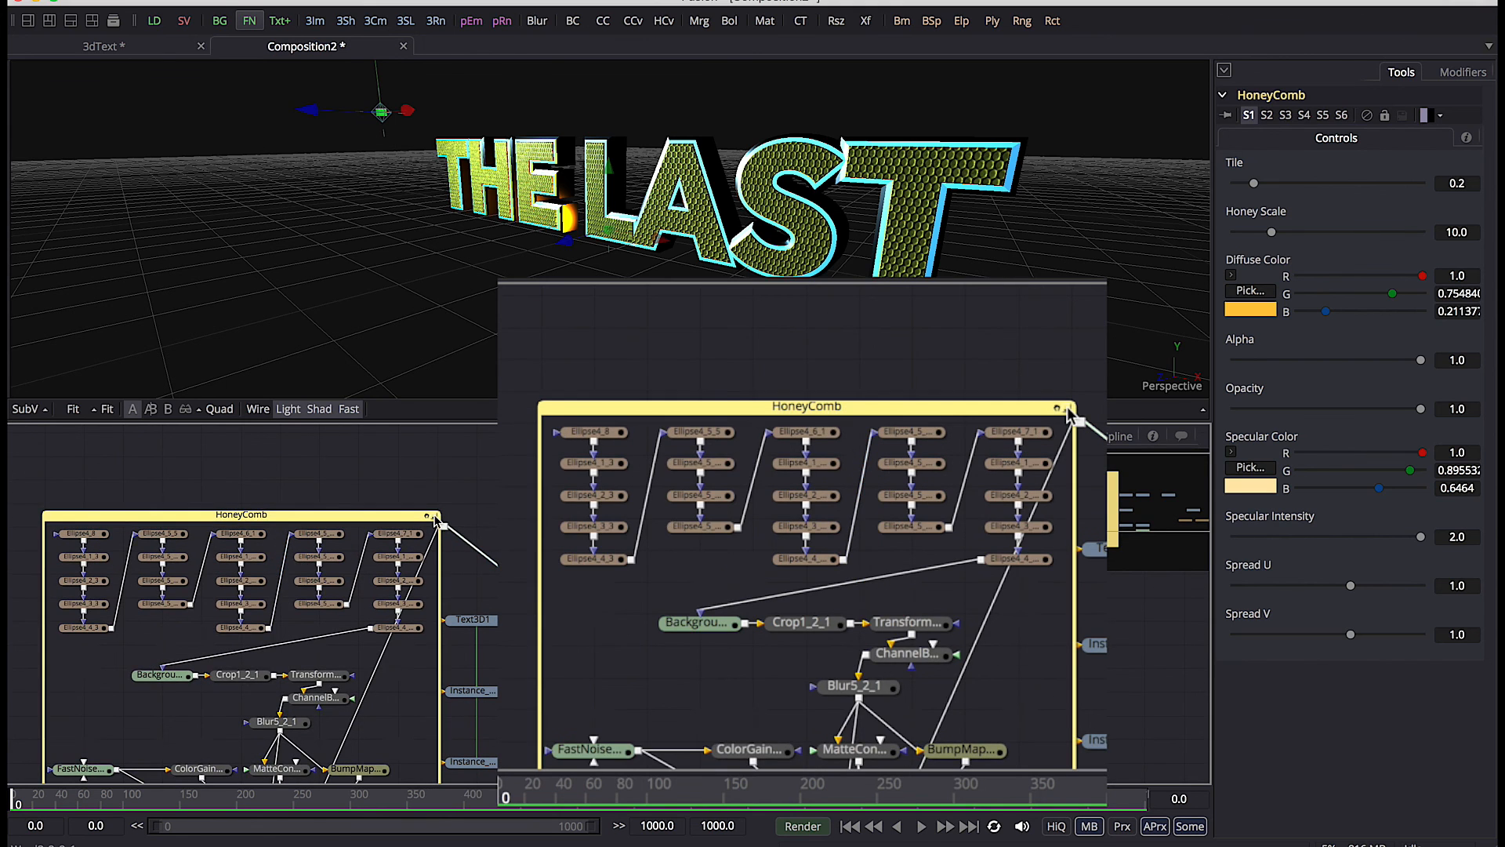
pyautogui.click(429, 517)
pyautogui.scroll(5, 253, 530)
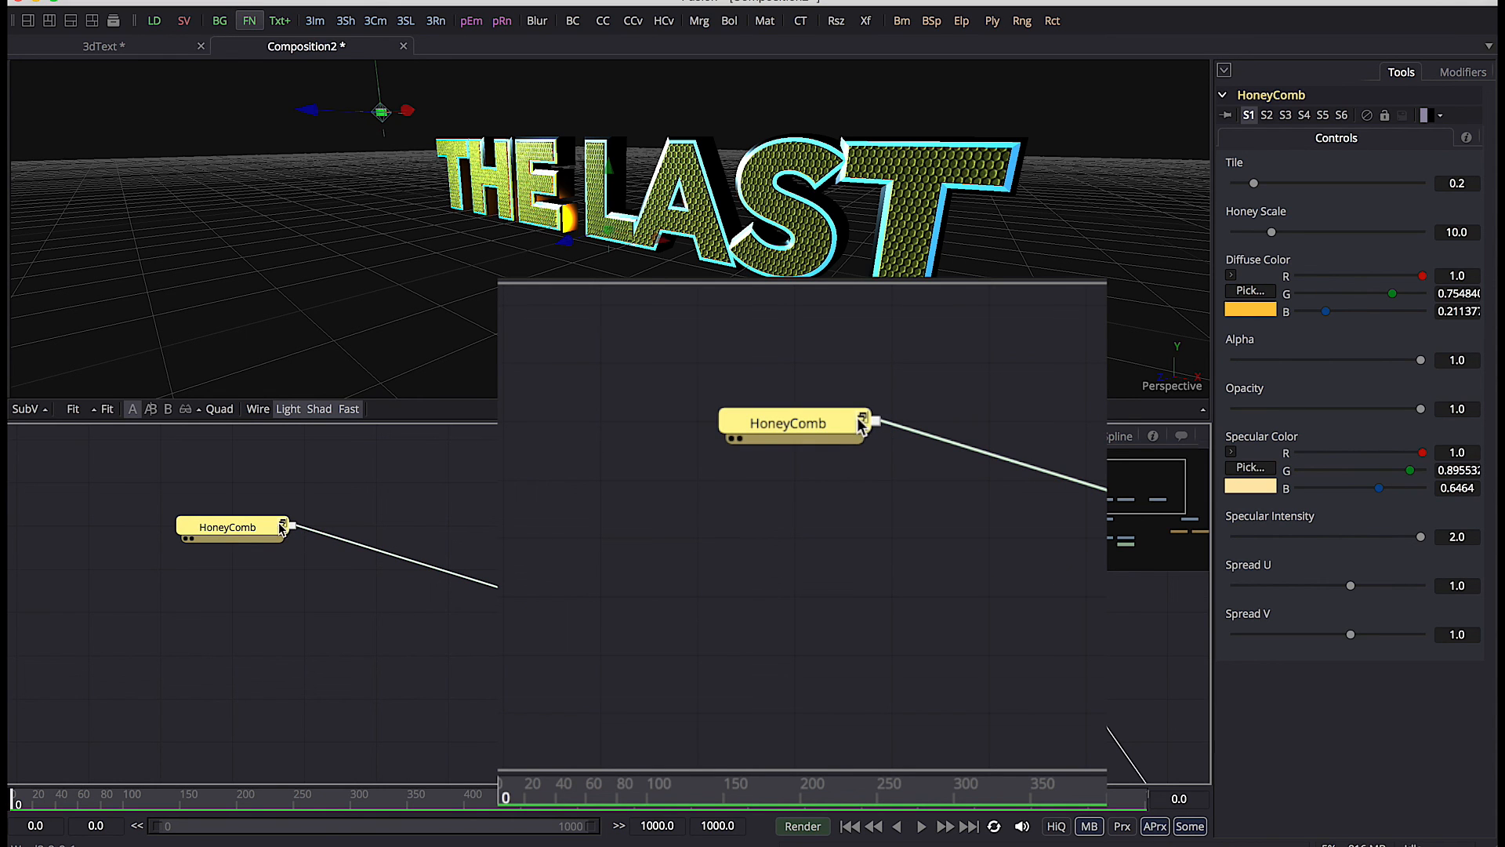
# Expand the HoneyComb group and enlarge the flow area to reach the Ward material at its end
pyautogui.click(283, 527)
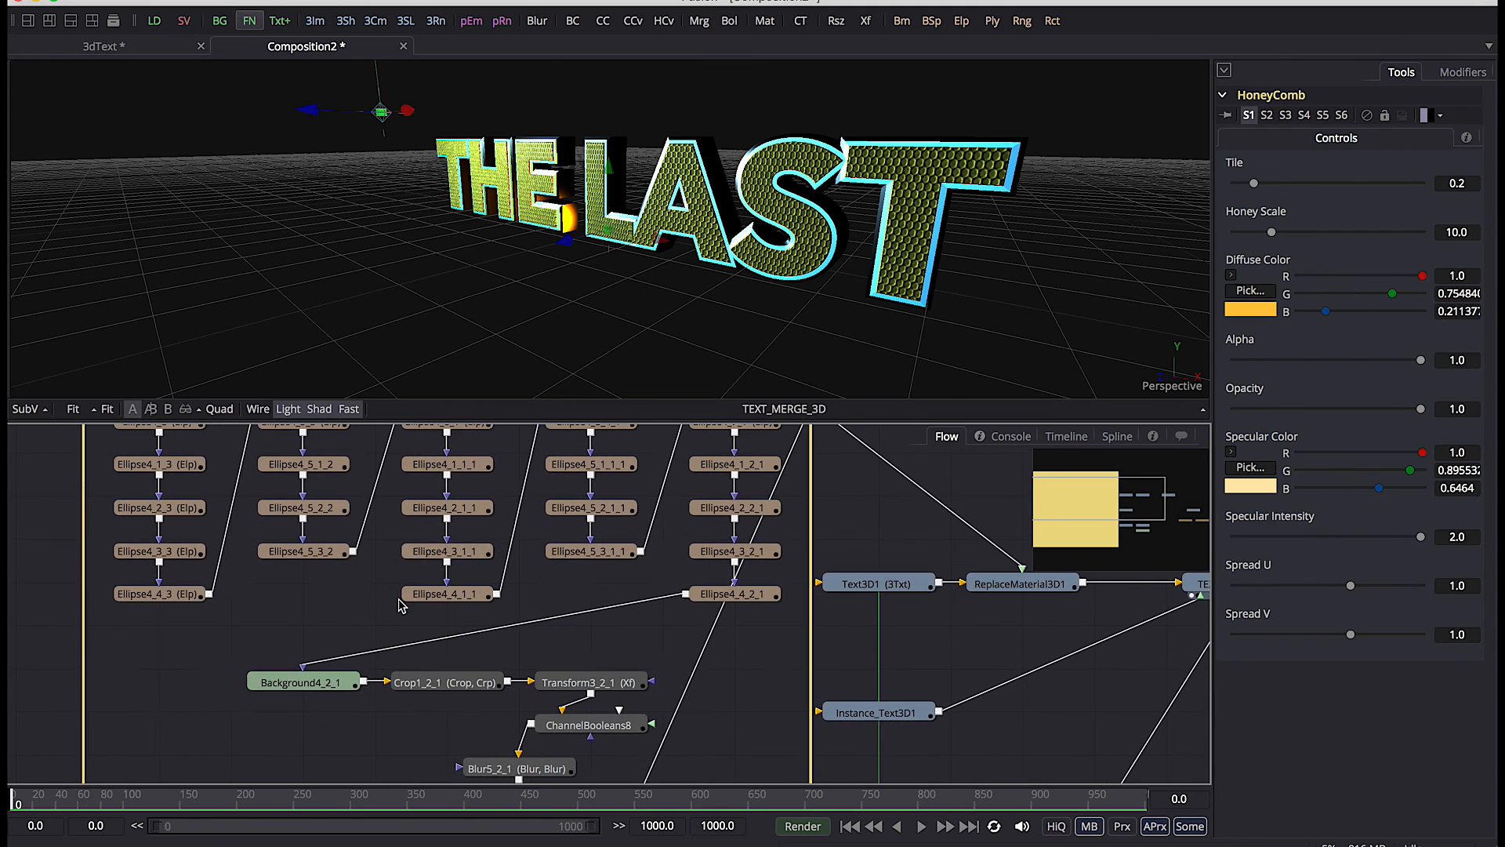
pyautogui.moveTo(493, 422); pyautogui.dragTo(478, 294)
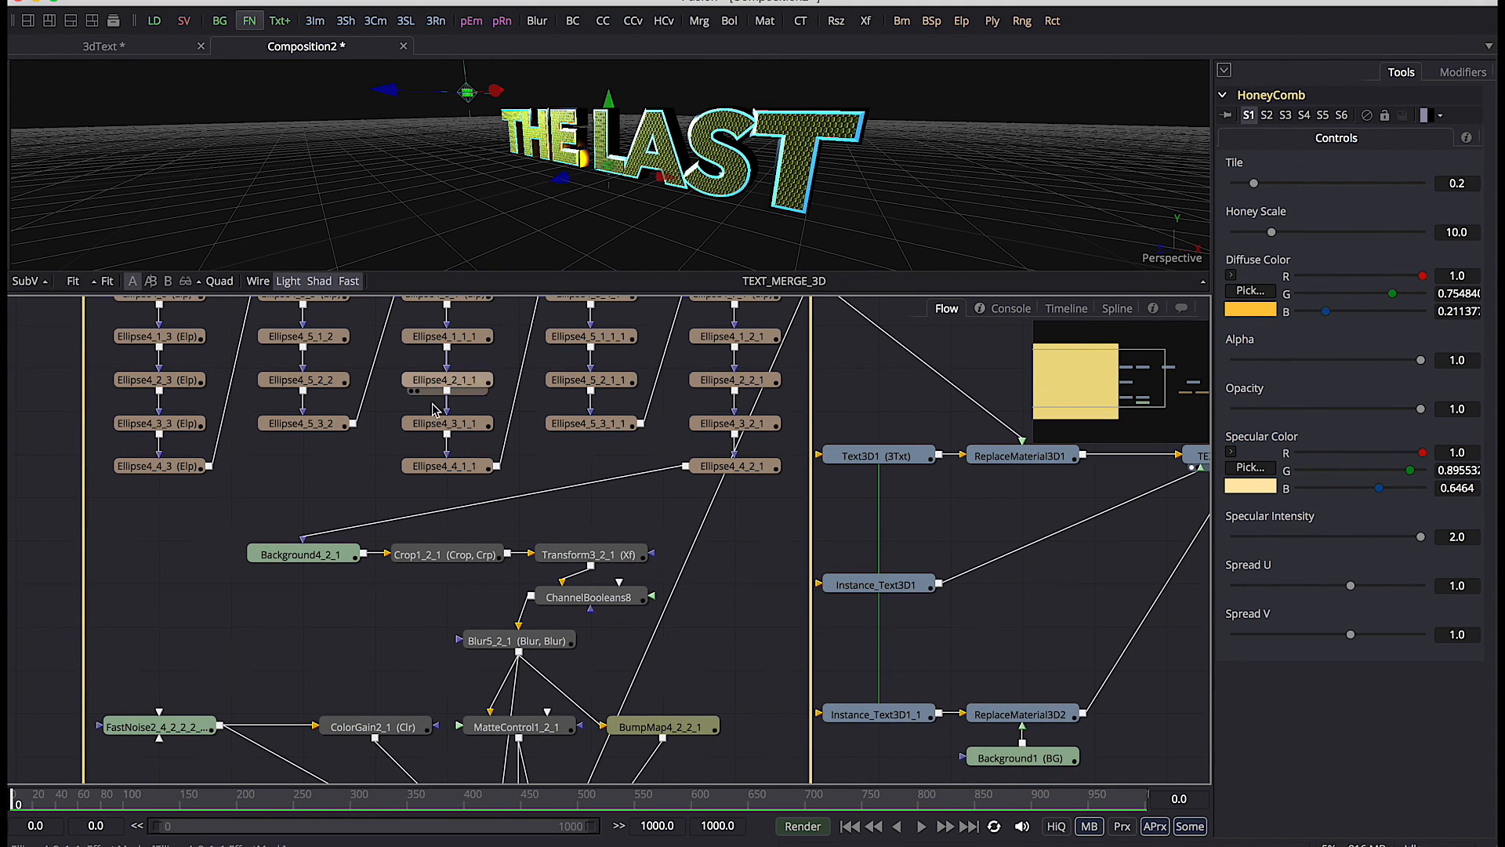
pyautogui.scroll(-1, 351, 488)
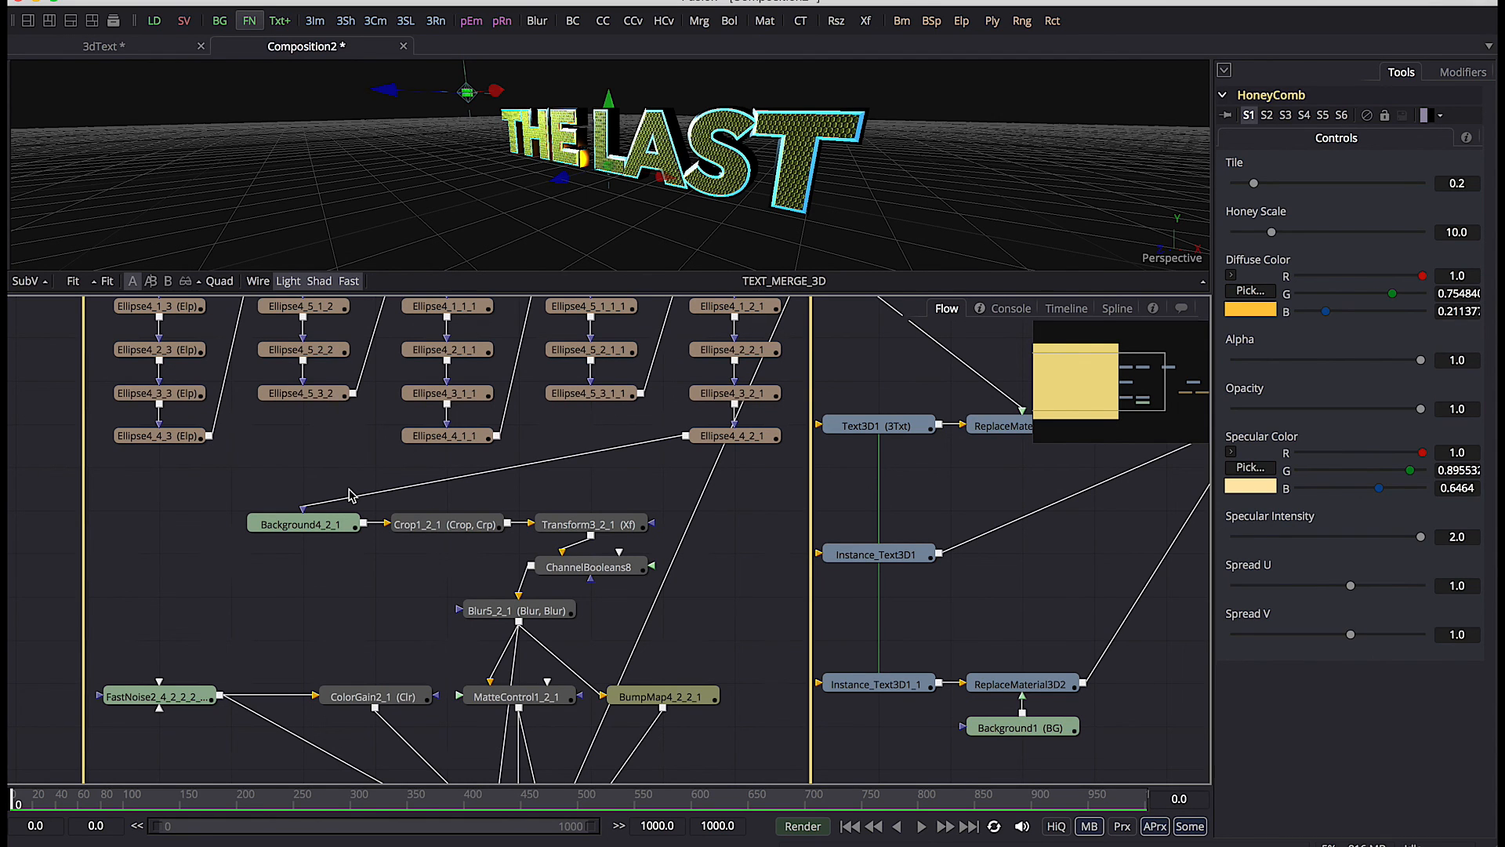
pyautogui.scroll(-8, 392, 580)
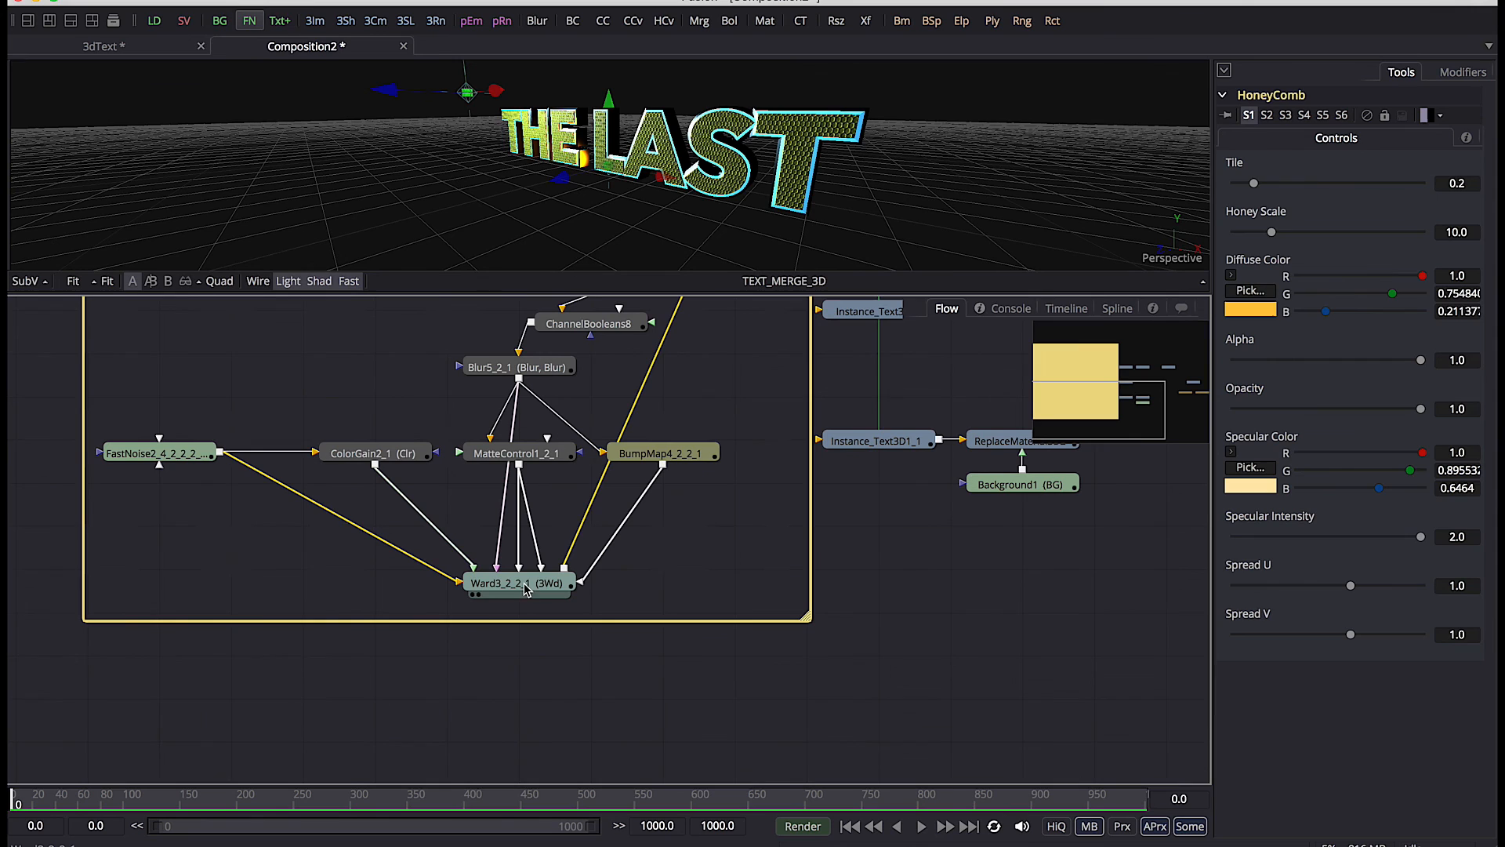
# Set the diffuse color of the Ward material inside the HoneyComb group to 0.8 for R, G and B
pyautogui.click(525, 587)
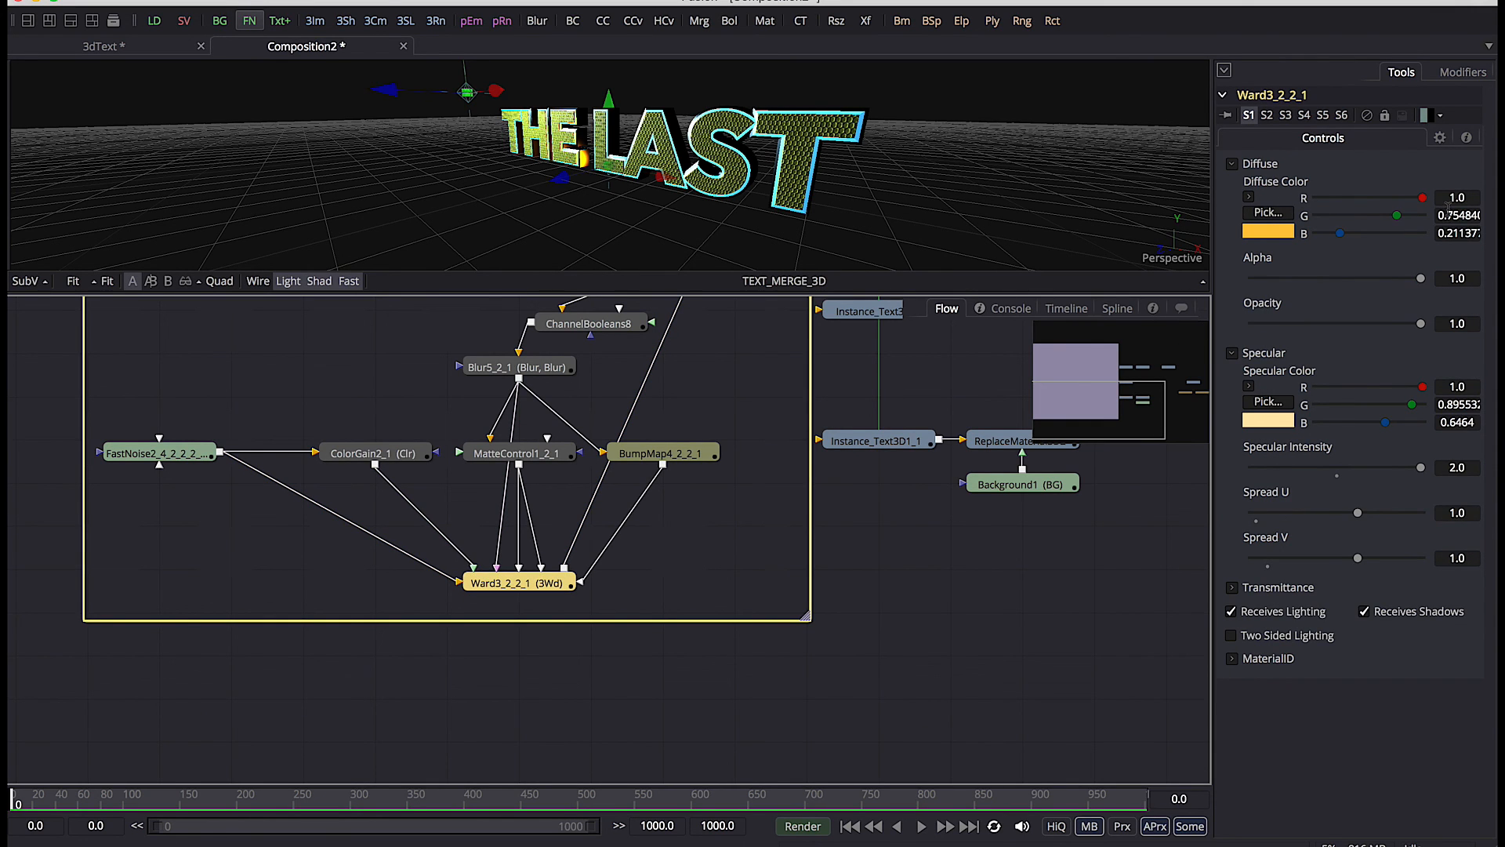
pyautogui.click(1473, 198)
pyautogui.write('.8')
pyautogui.press('Tab')
pyautogui.press('BackSpace')
pyautogui.write('.8')
pyautogui.press('Tab')
pyautogui.press('BackSpace')
pyautogui.write('.8')
pyautogui.press('Tab')
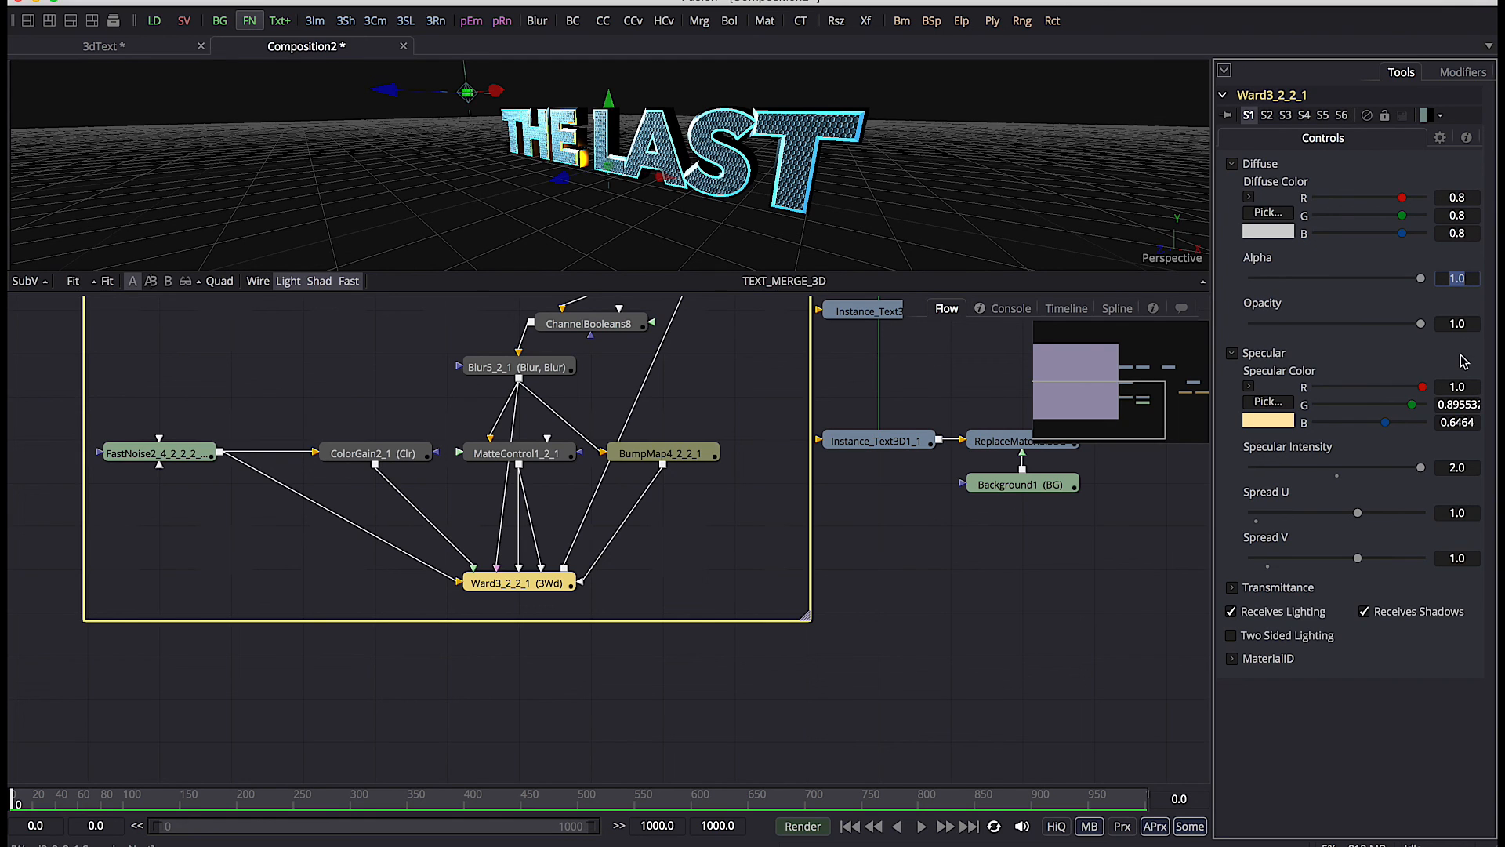
# Set the Ward material's specular color to G 0.896 and B 0.849
pyautogui.click(1466, 404)
pyautogui.press('BackSpace')
pyautogui.write('.896')
pyautogui.press('Tab')
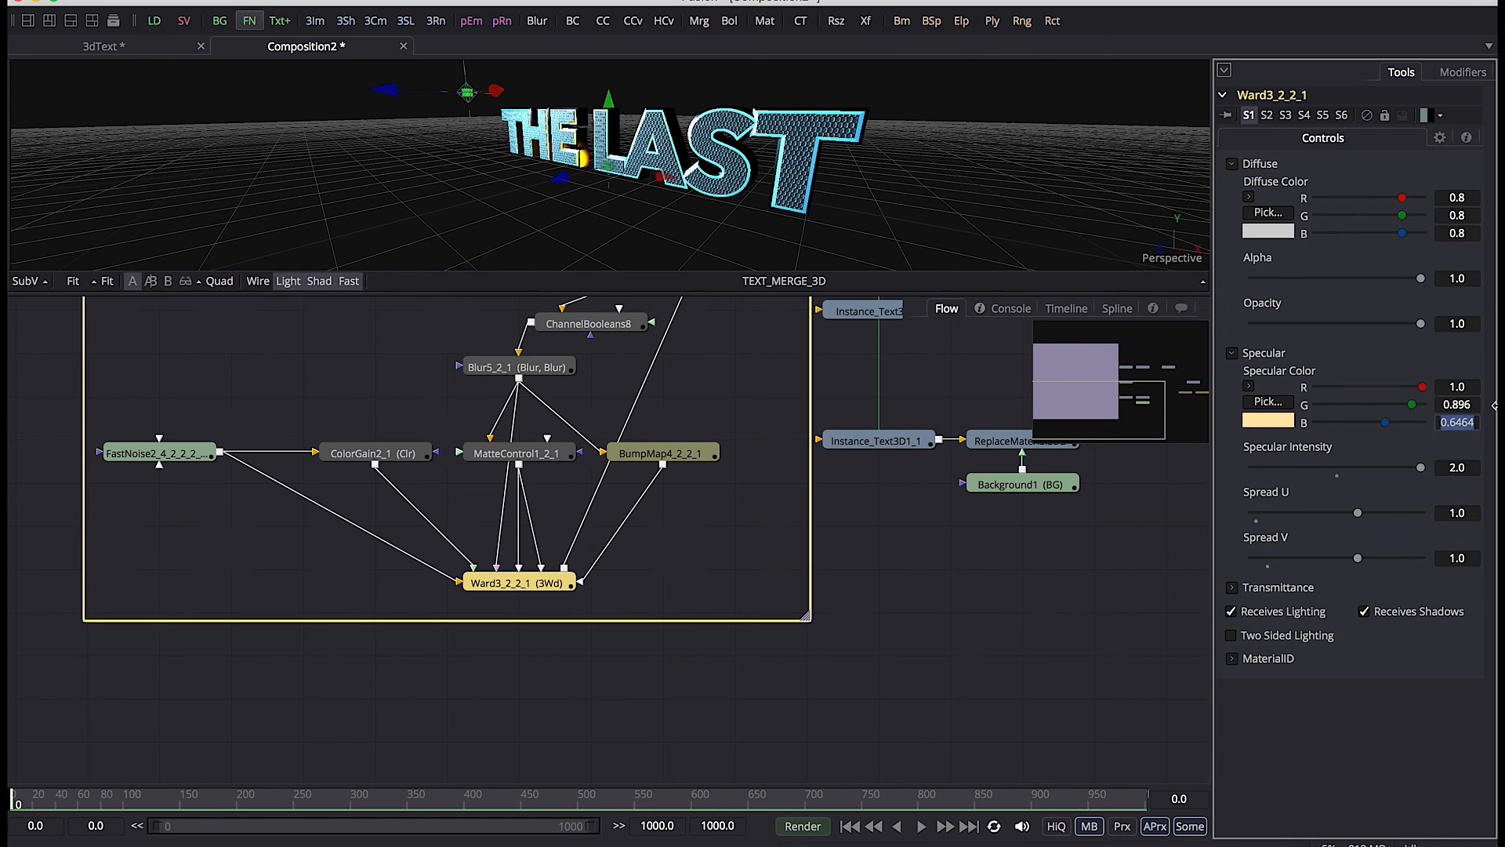
pyautogui.press('BackSpace')
pyautogui.write('.849')
pyautogui.press('Tab')
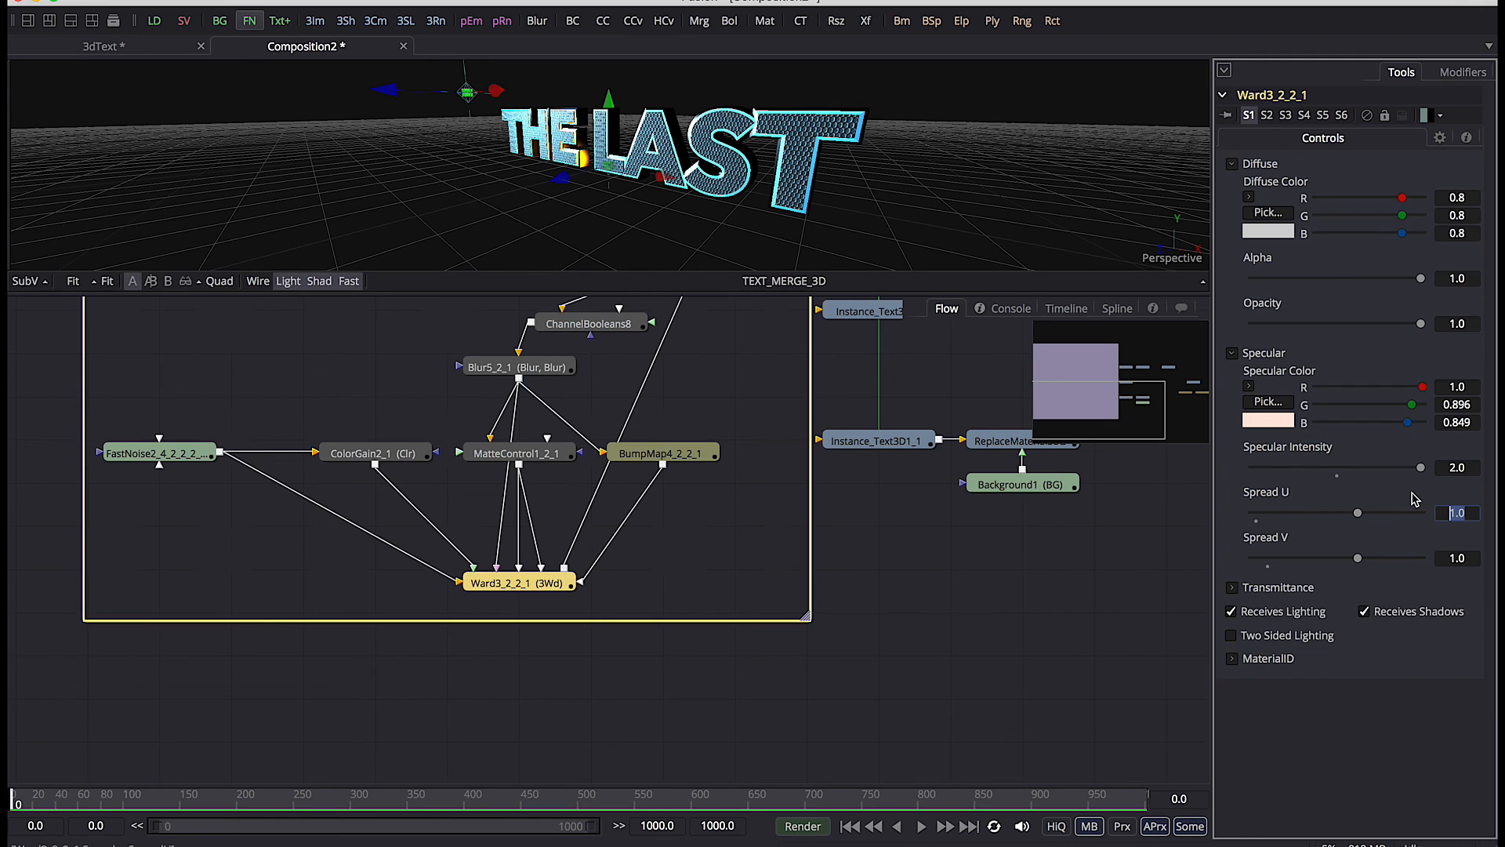
# Set the Ward material's Spread U to 0.1389 and Spread V to 1.0393, and enable Two Sided Lighting
pyautogui.press('BackSpace')
pyautogui.write('.1389')
pyautogui.press('Tab')
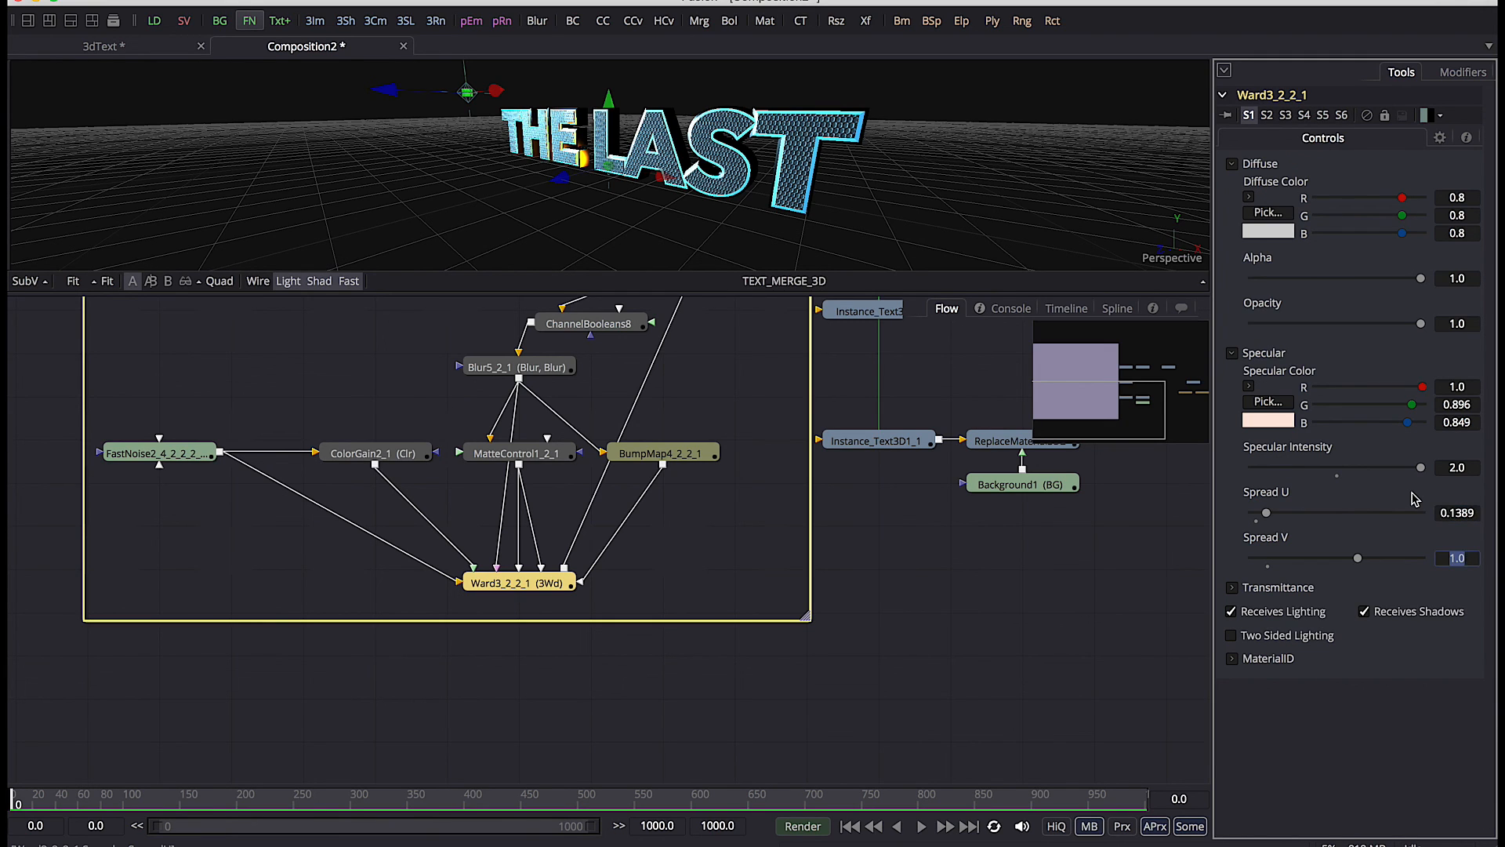
pyautogui.write('1.0393')
pyautogui.press('Tab')
pyautogui.click(1231, 638)
# Collapse the expanded HoneyComb group back into a single node
pyautogui.moveTo(598, 195)
pyautogui.mouseDown()
pyautogui.moveTo(685, 211)
pyautogui.moveTo(696, 189)
pyautogui.moveTo(629, 182)
pyautogui.moveTo(588, 222)
pyautogui.moveTo(613, 205)
pyautogui.mouseUp()
pyautogui.scroll(8, 806, 384)
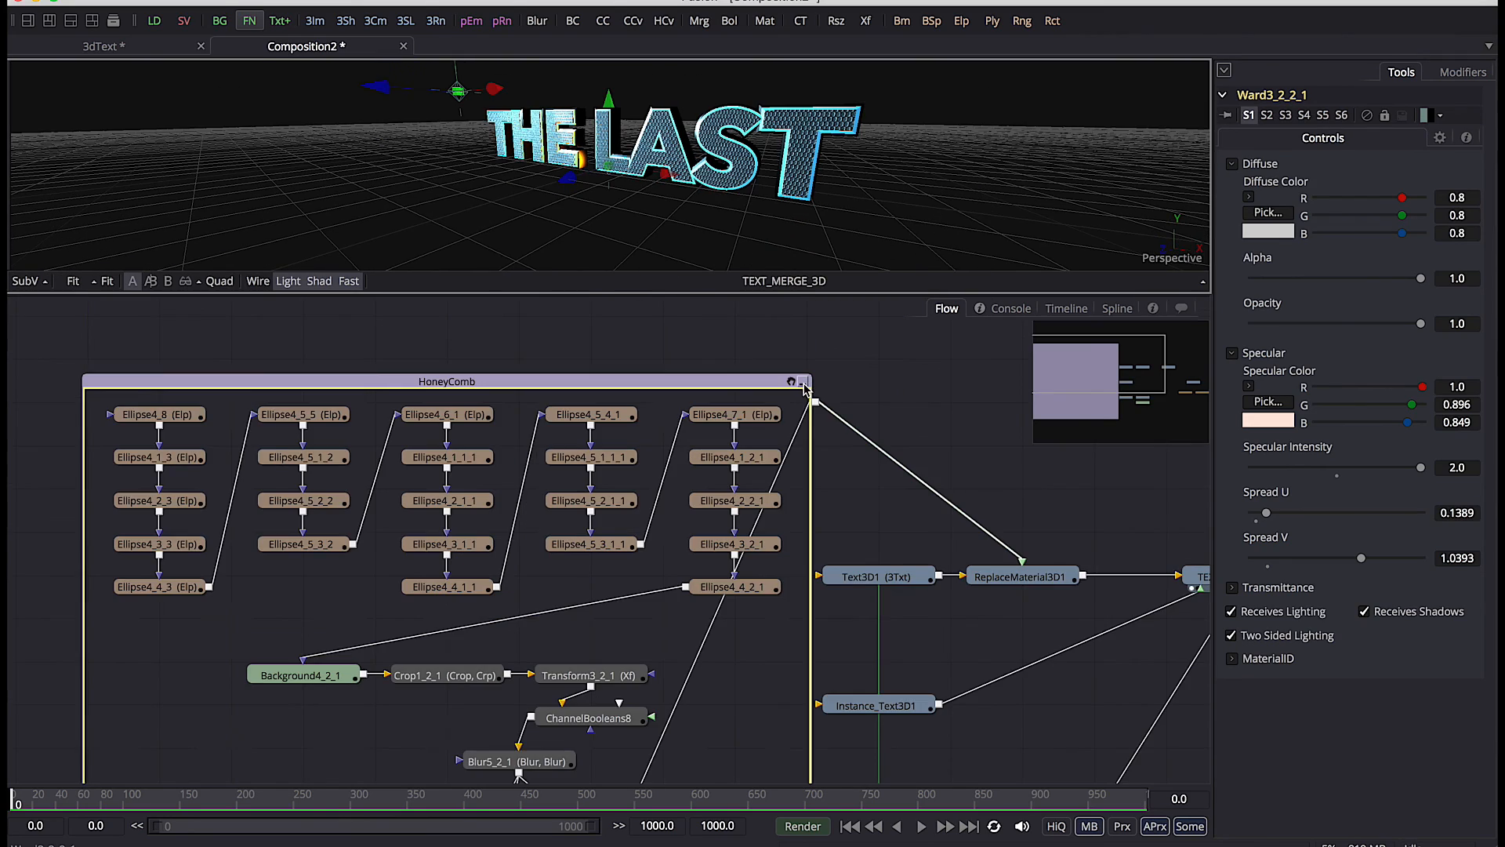
pyautogui.click(803, 382)
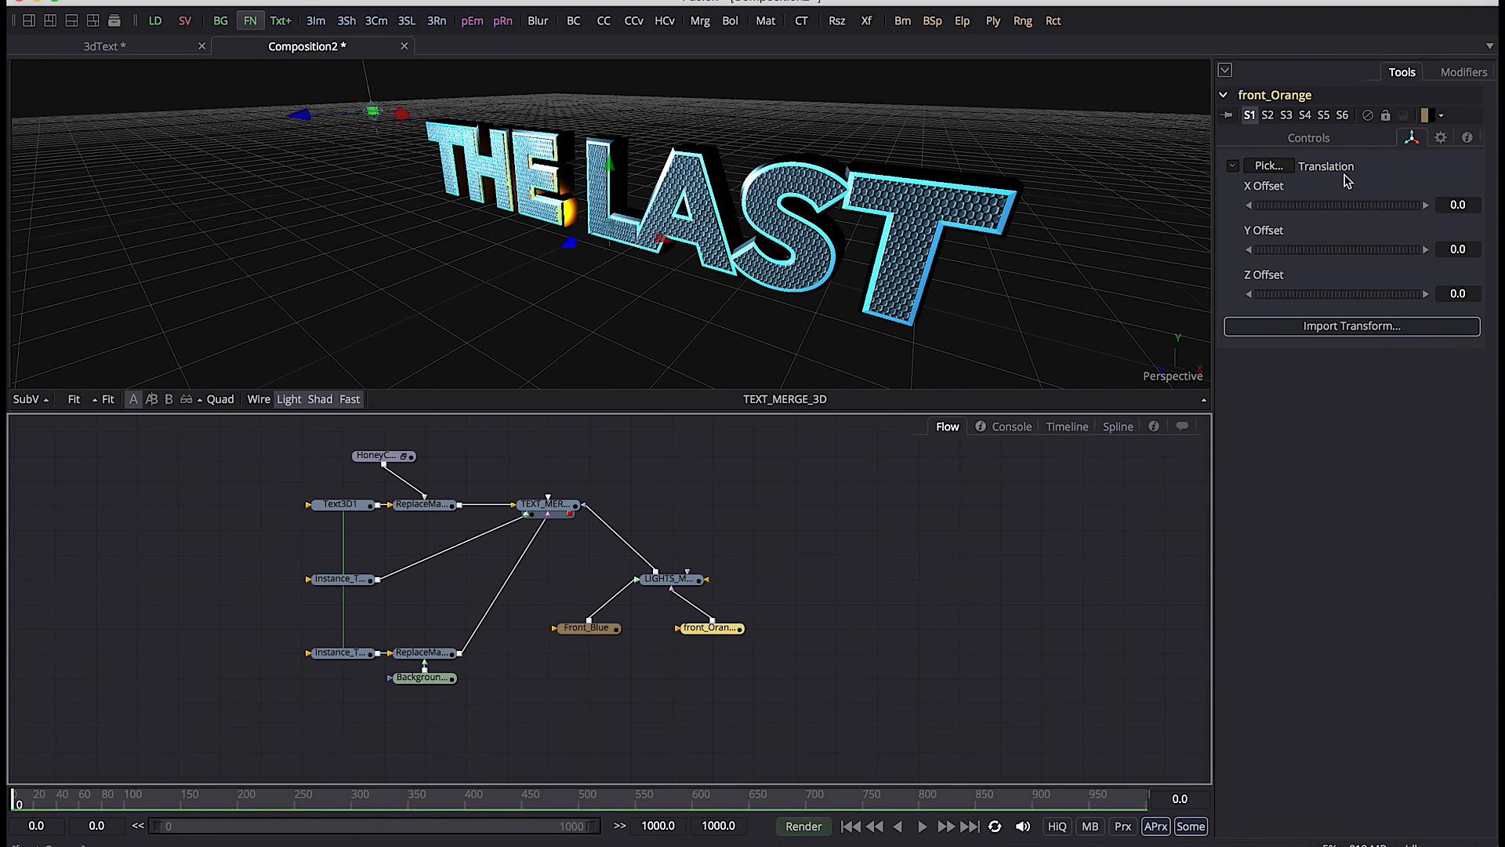
# Position the front_Orange light at X offset 0.743, Y offset -0.036 and Z offset 0.652
pyautogui.click(1457, 205)
pyautogui.write('0.743')
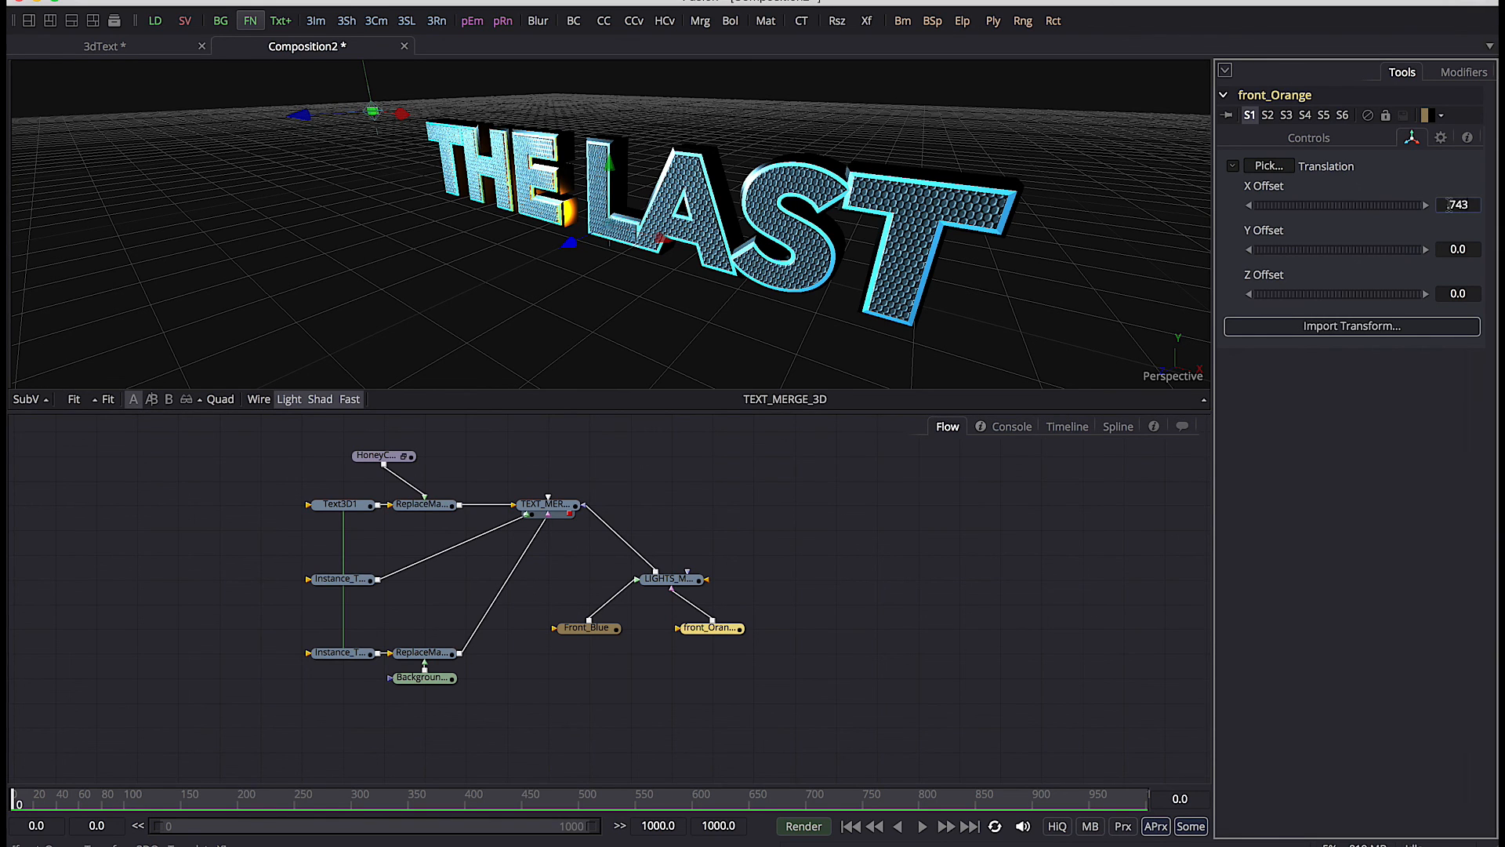
pyautogui.press('Tab')
pyautogui.write('-0.036')
pyautogui.press('Tab')
pyautogui.write('.652')
pyautogui.press('Tab')
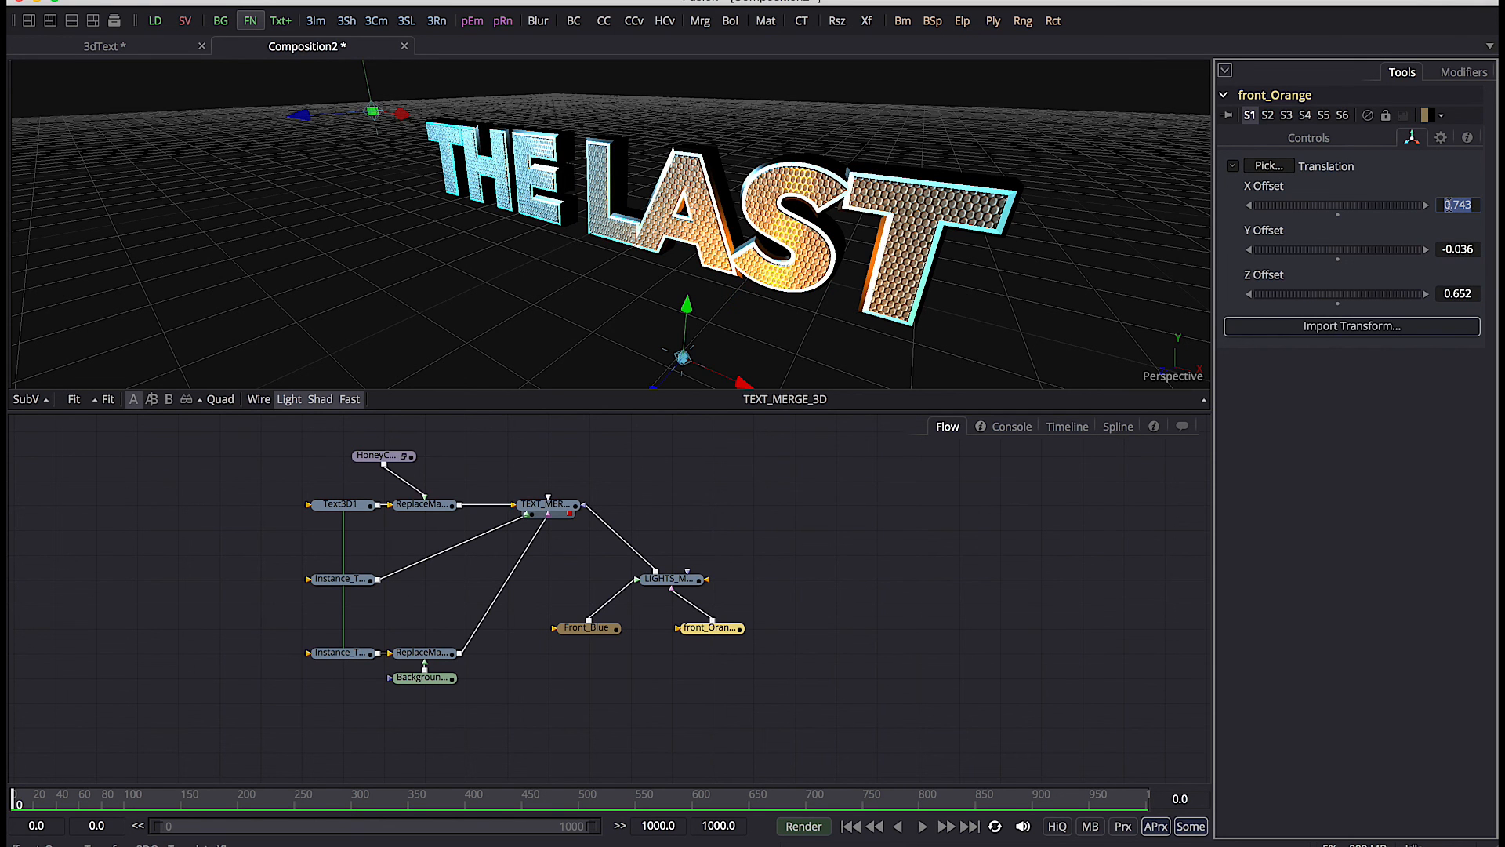
# Stack front_Orange below Front_Blue, then add a point light to LIGHTS_MERGE and place its node beside Front_Blue
pyautogui.moveTo(505, 241); pyautogui.dragTo(667, 329)
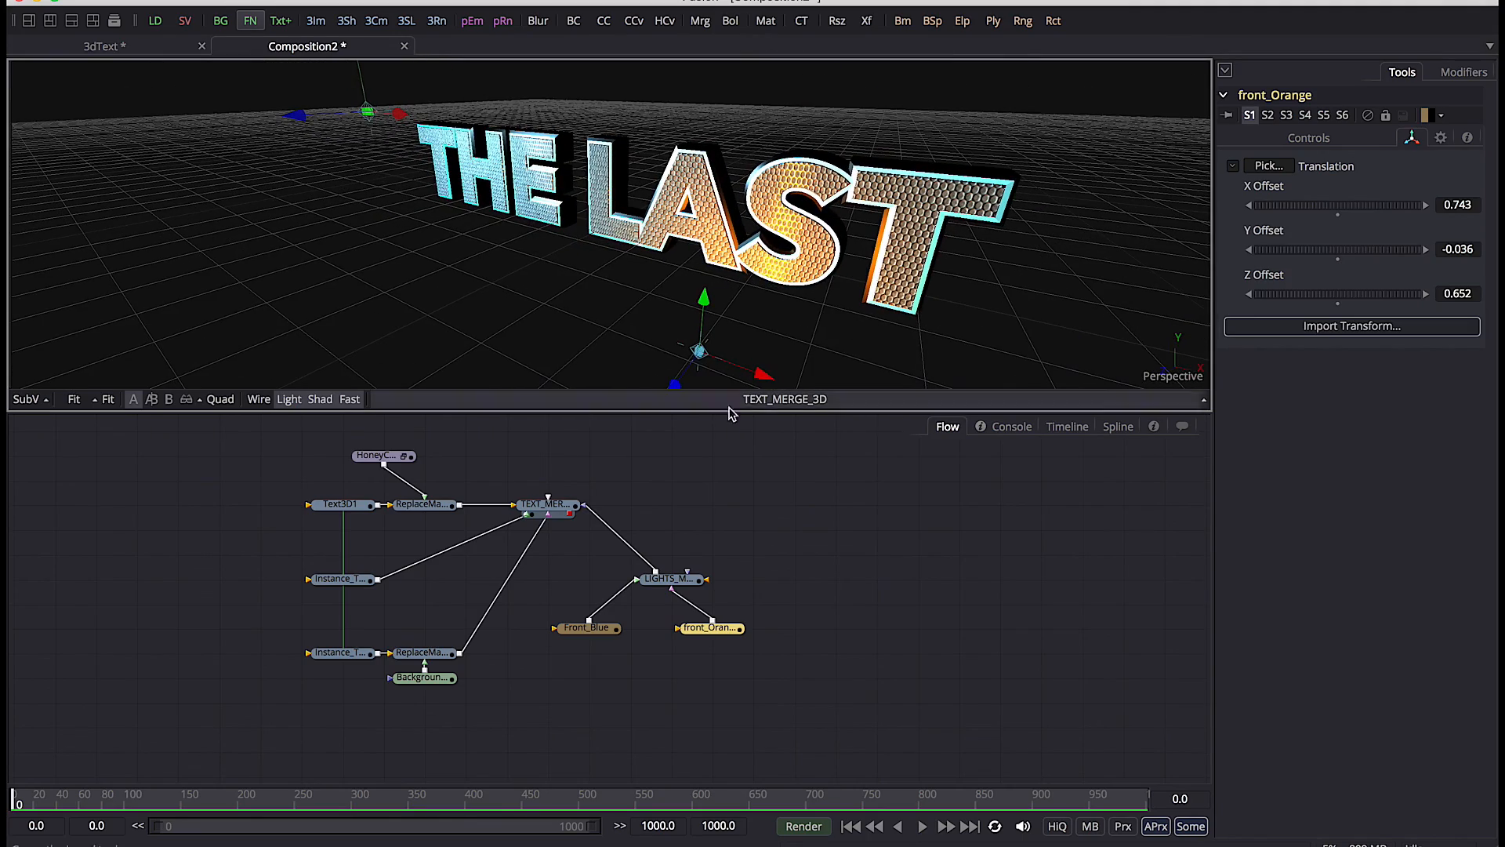
pyautogui.moveTo(710, 627); pyautogui.dragTo(588, 652)
pyautogui.click(678, 580)
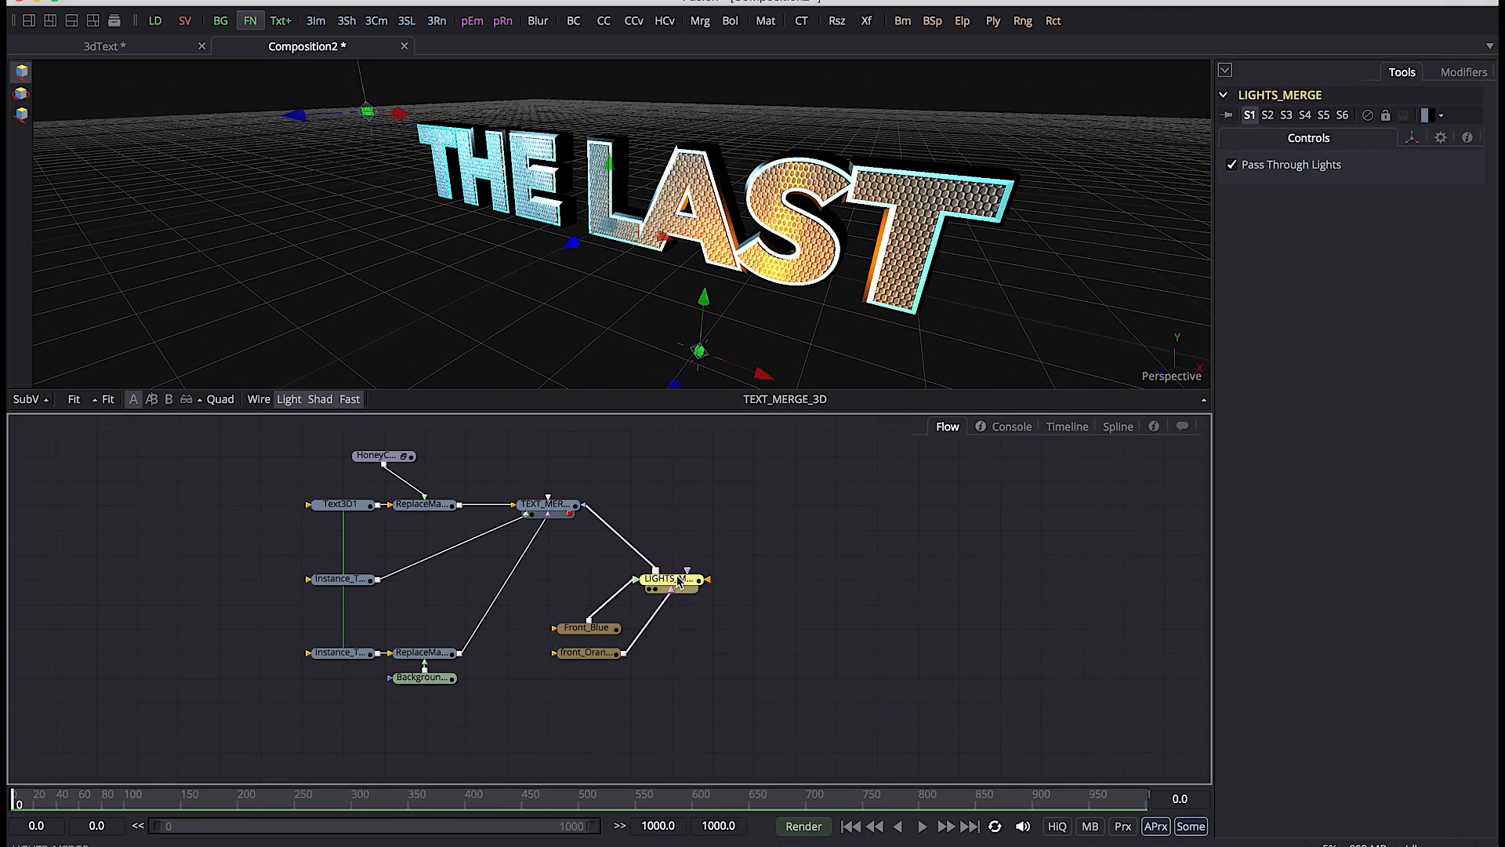
pyautogui.hotkey('shift', 'space')
pyautogui.write('poin')
pyautogui.press('Return')
pyautogui.moveTo(615, 684); pyautogui.dragTo(709, 632)
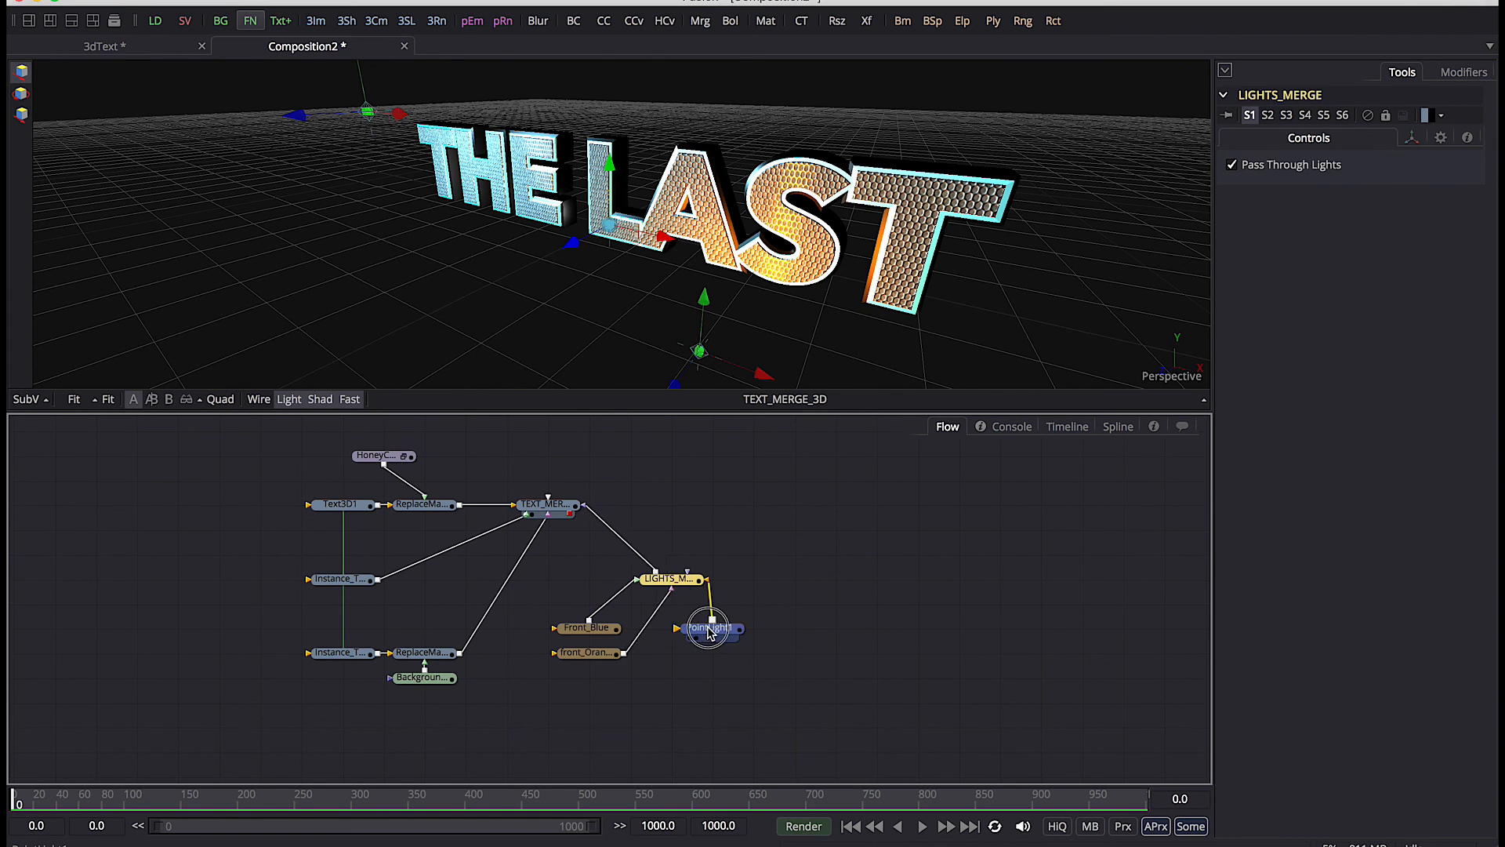
# Rename the new point light as Back_red
pyautogui.press('F2')
pyautogui.write('Bac')
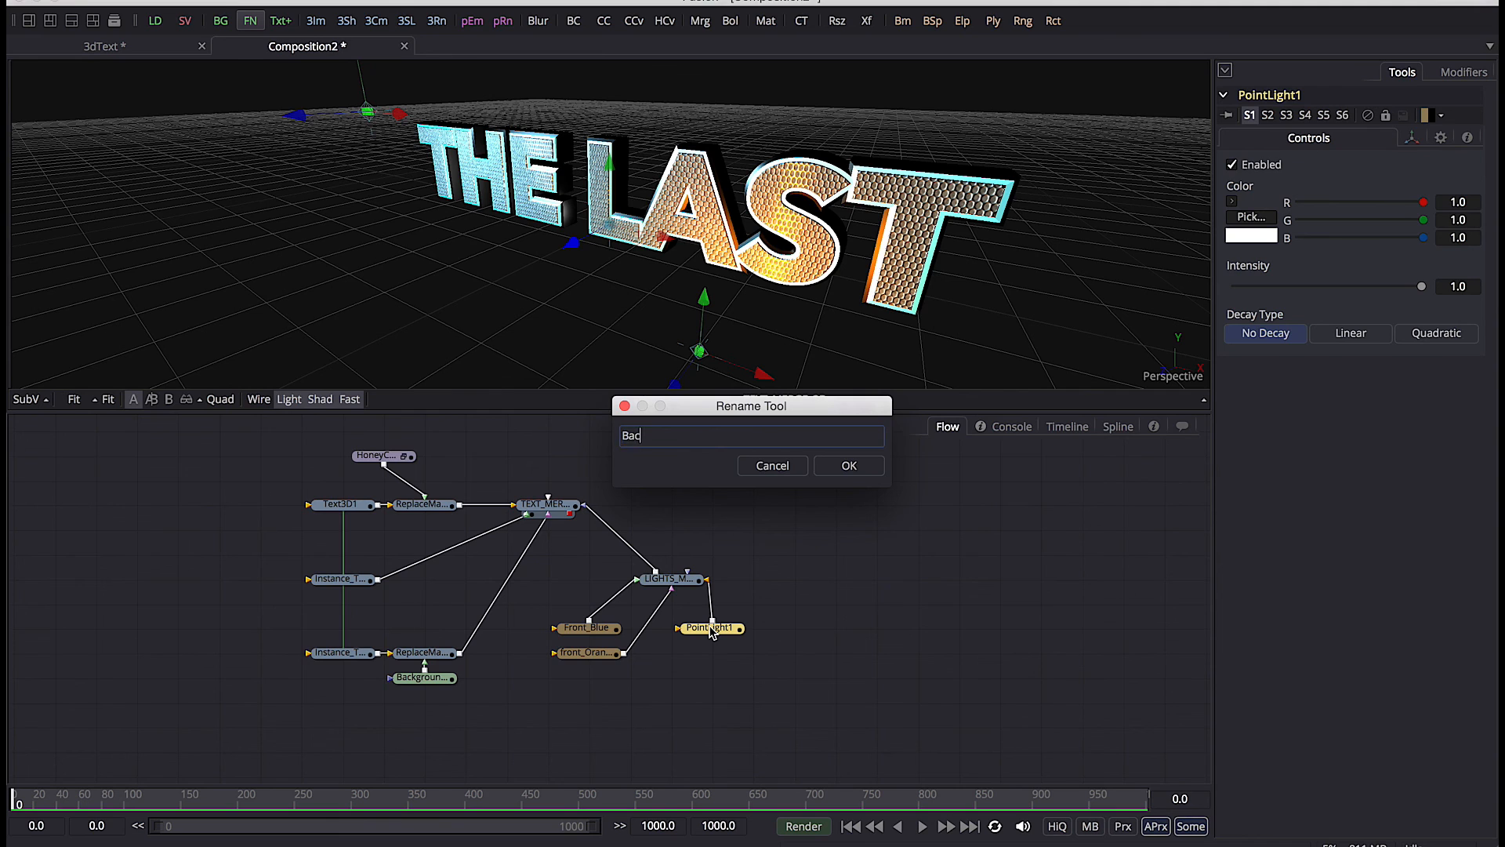
pyautogui.write('k_red')
pyautogui.press('Return')
# Set the Back_red light's color to R 0.7, G 0.119 and B 0
pyautogui.moveTo(1347, 250); pyautogui.dragTo(1388, 248)
pyautogui.write('.7')
pyautogui.press('Tab')
pyautogui.write('.119')
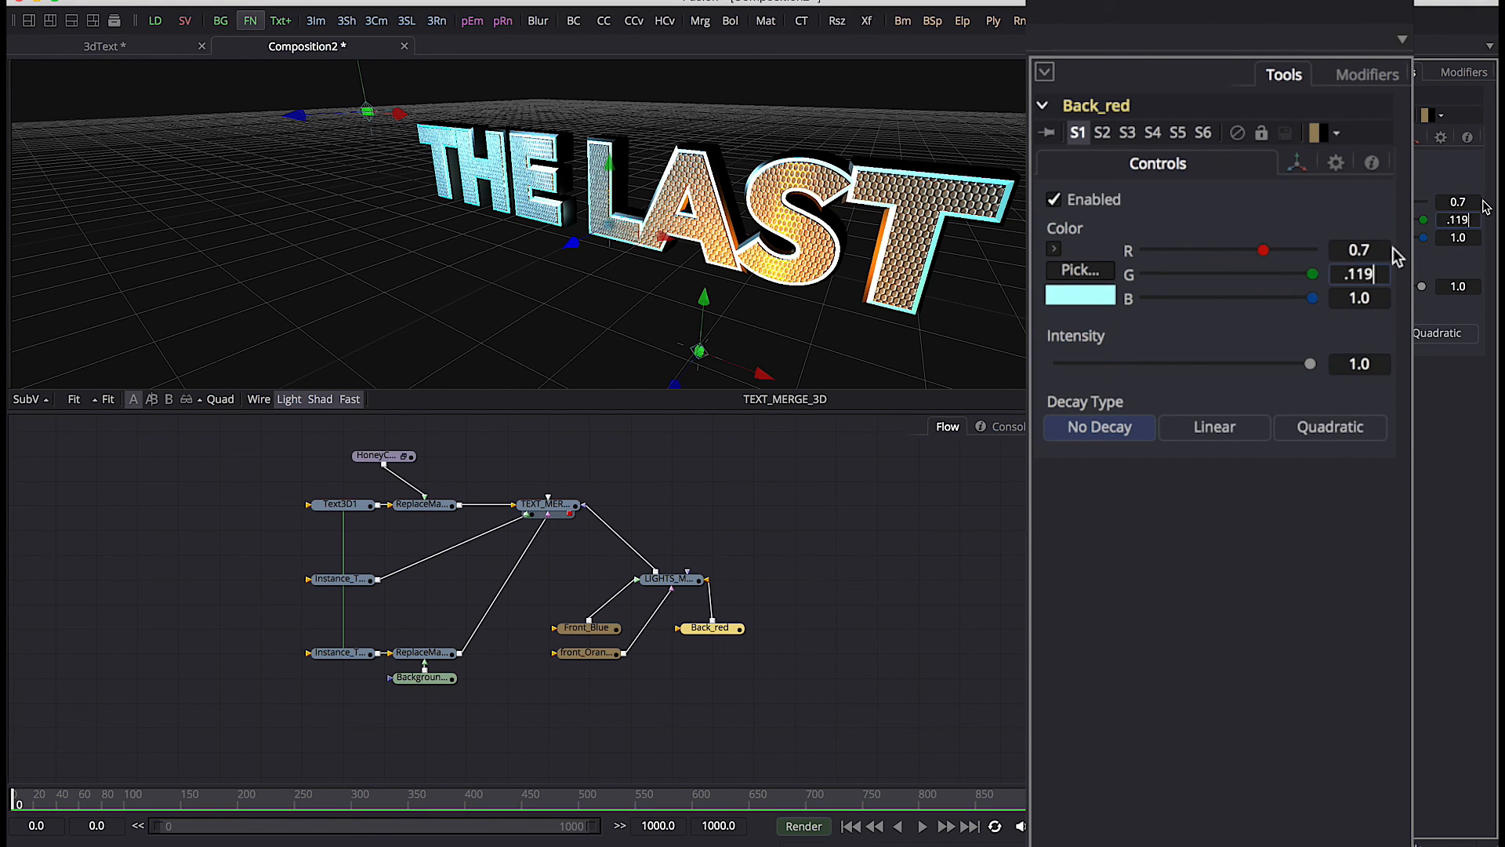
pyautogui.press('Tab')
pyautogui.write('0')
pyautogui.press('Tab')
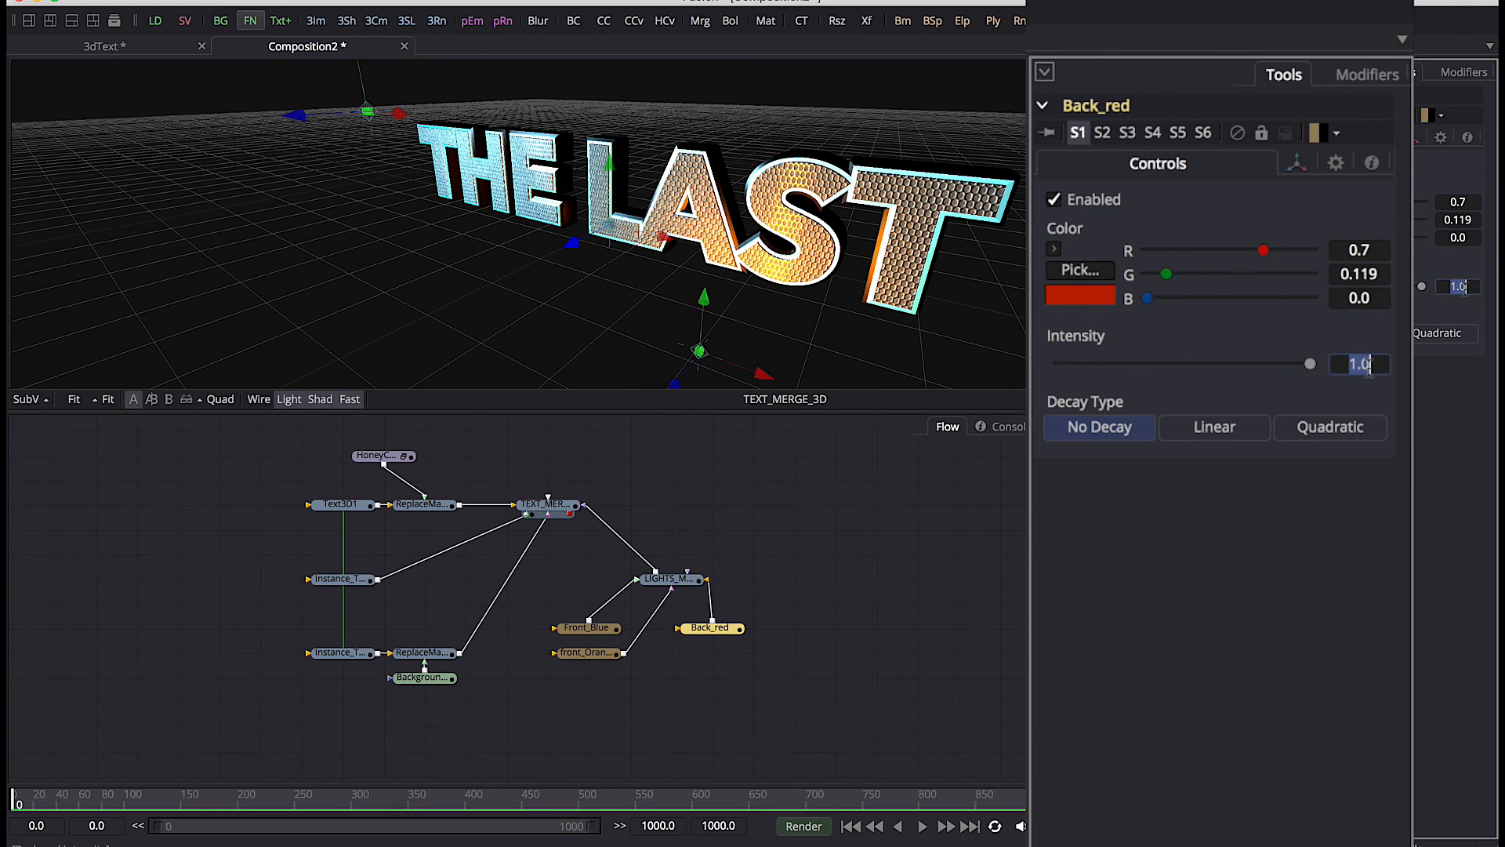
# Switch the Back_red light to Quadratic decay and set its decay rate to 0.51
pyautogui.click(1331, 427)
pyautogui.click(1391, 487)
pyautogui.write('.51')
pyautogui.press('Tab')
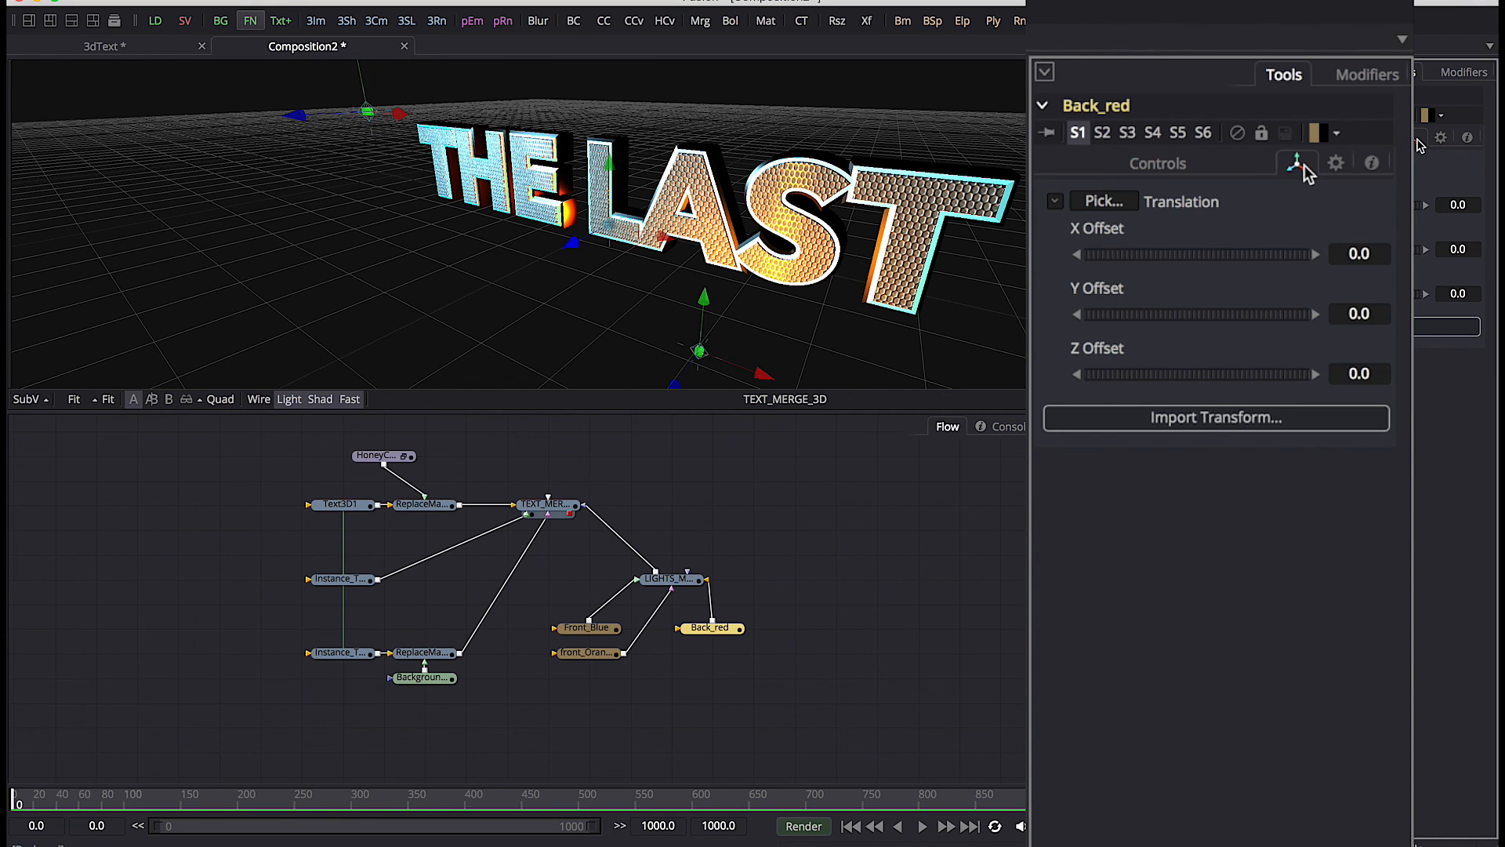
# Position the Back_red light at X offset 1.162, Y offset 0.517 and Z offset -0.884
pyautogui.click(1372, 253)
pyautogui.write('1.162')
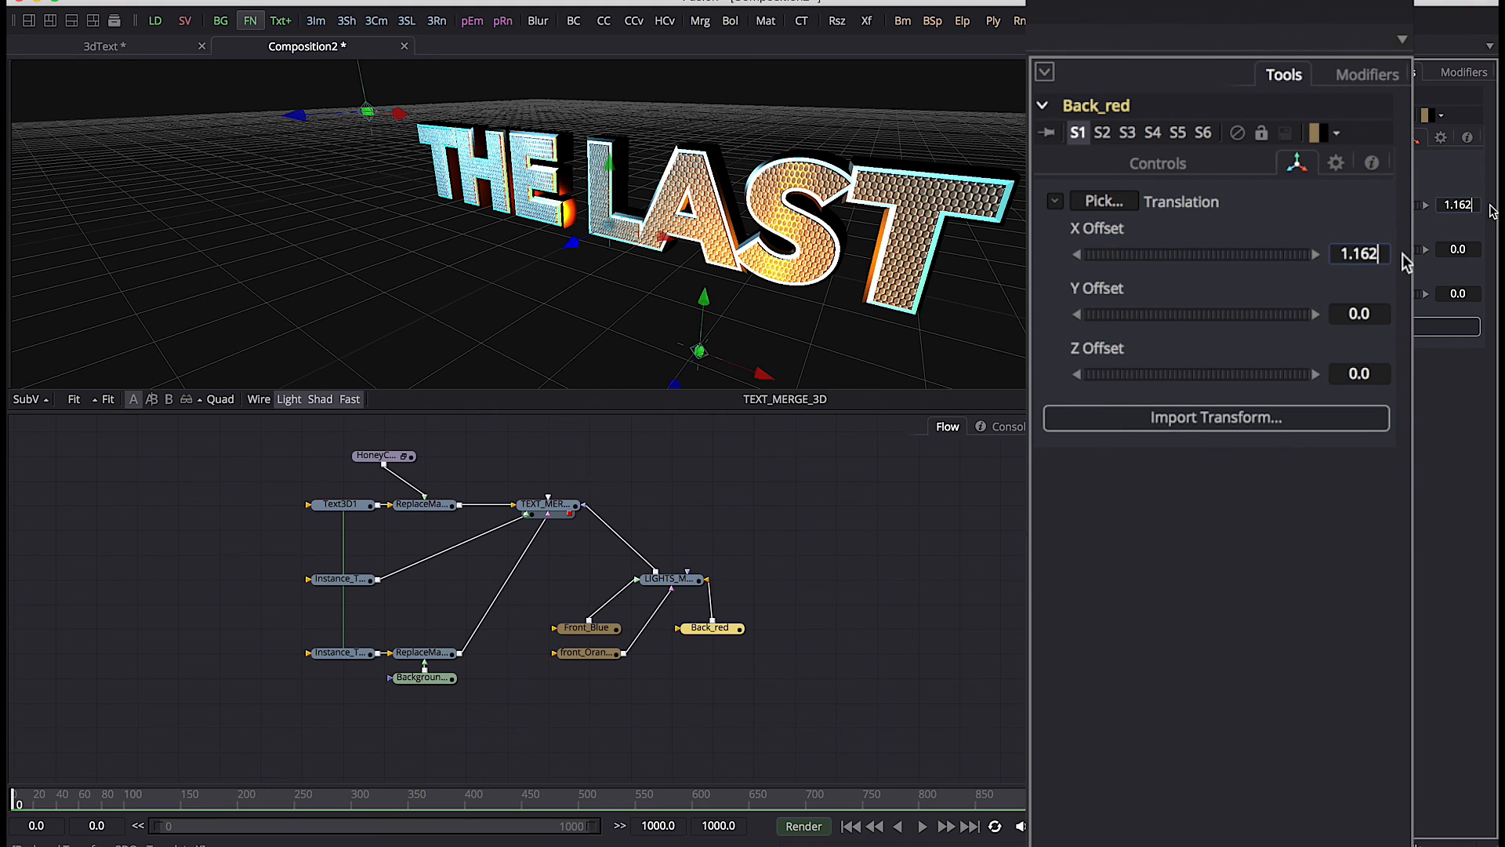
pyautogui.press('Tab')
pyautogui.write('.517')
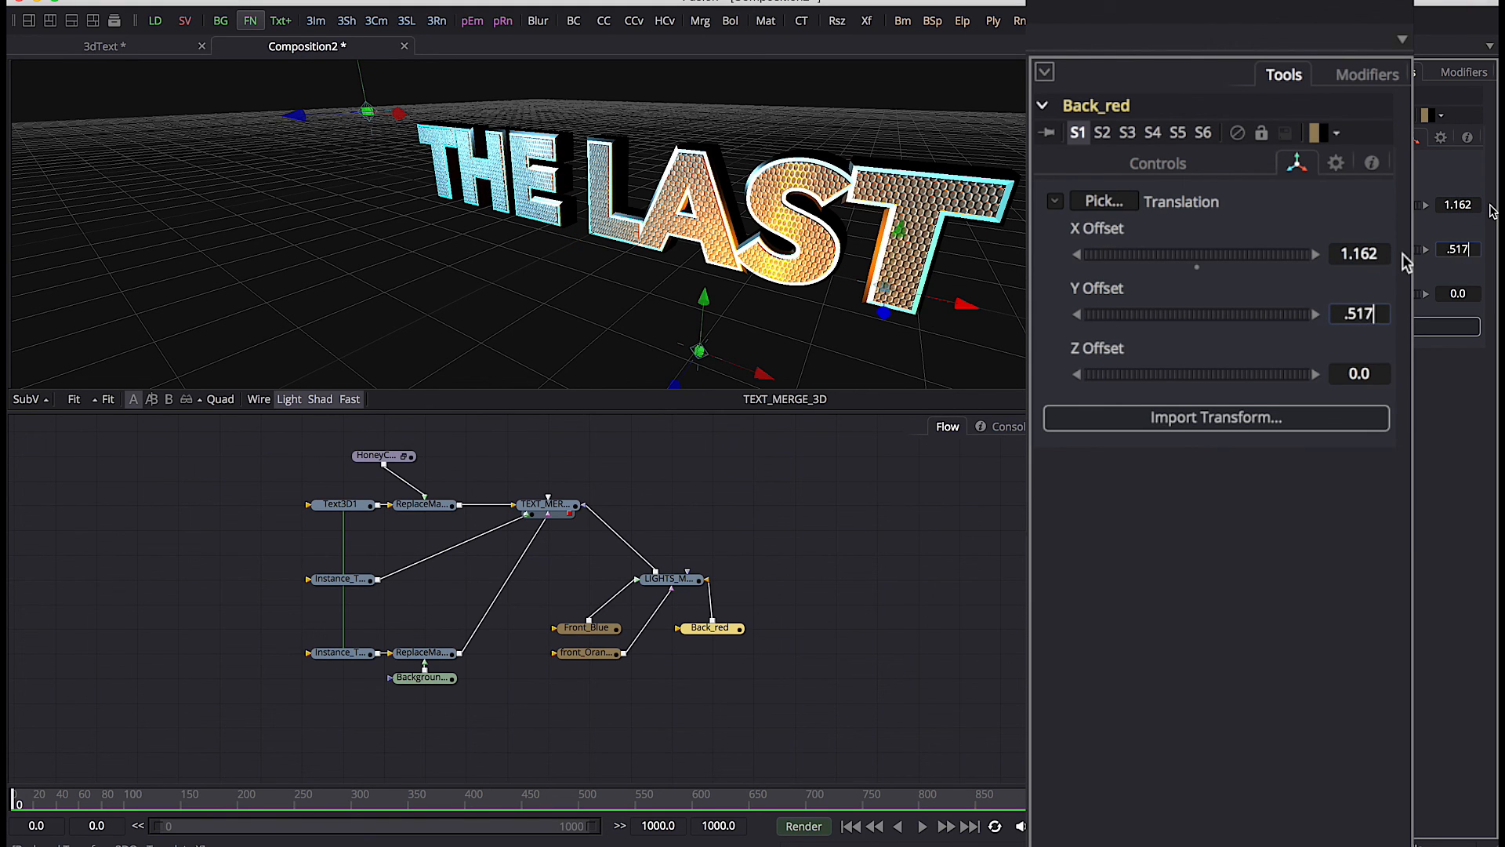
pyautogui.press('Tab')
pyautogui.write('-')
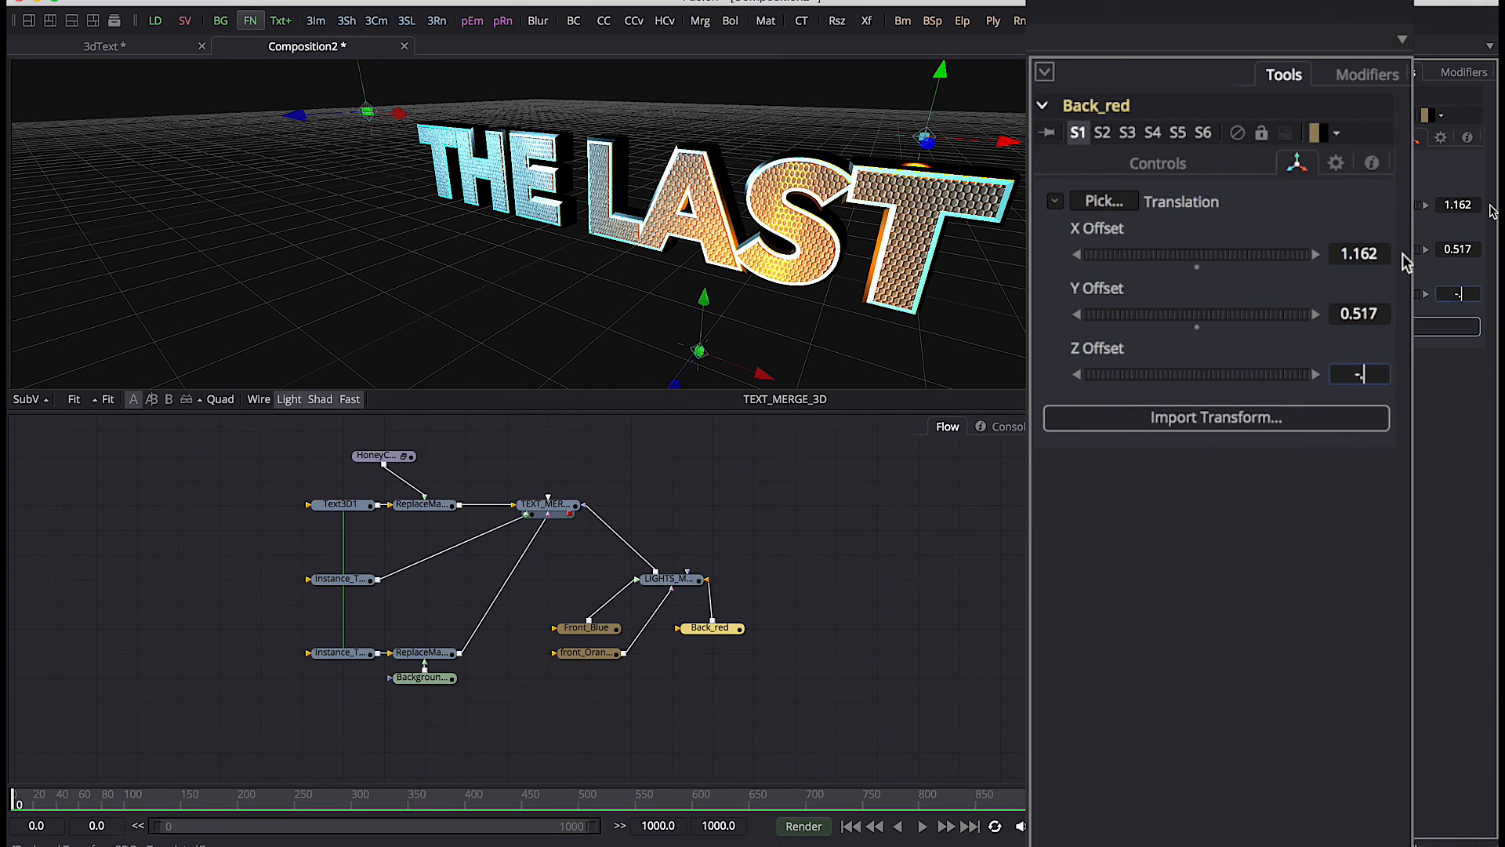
pyautogui.write('0.884')
pyautogui.press('Tab')
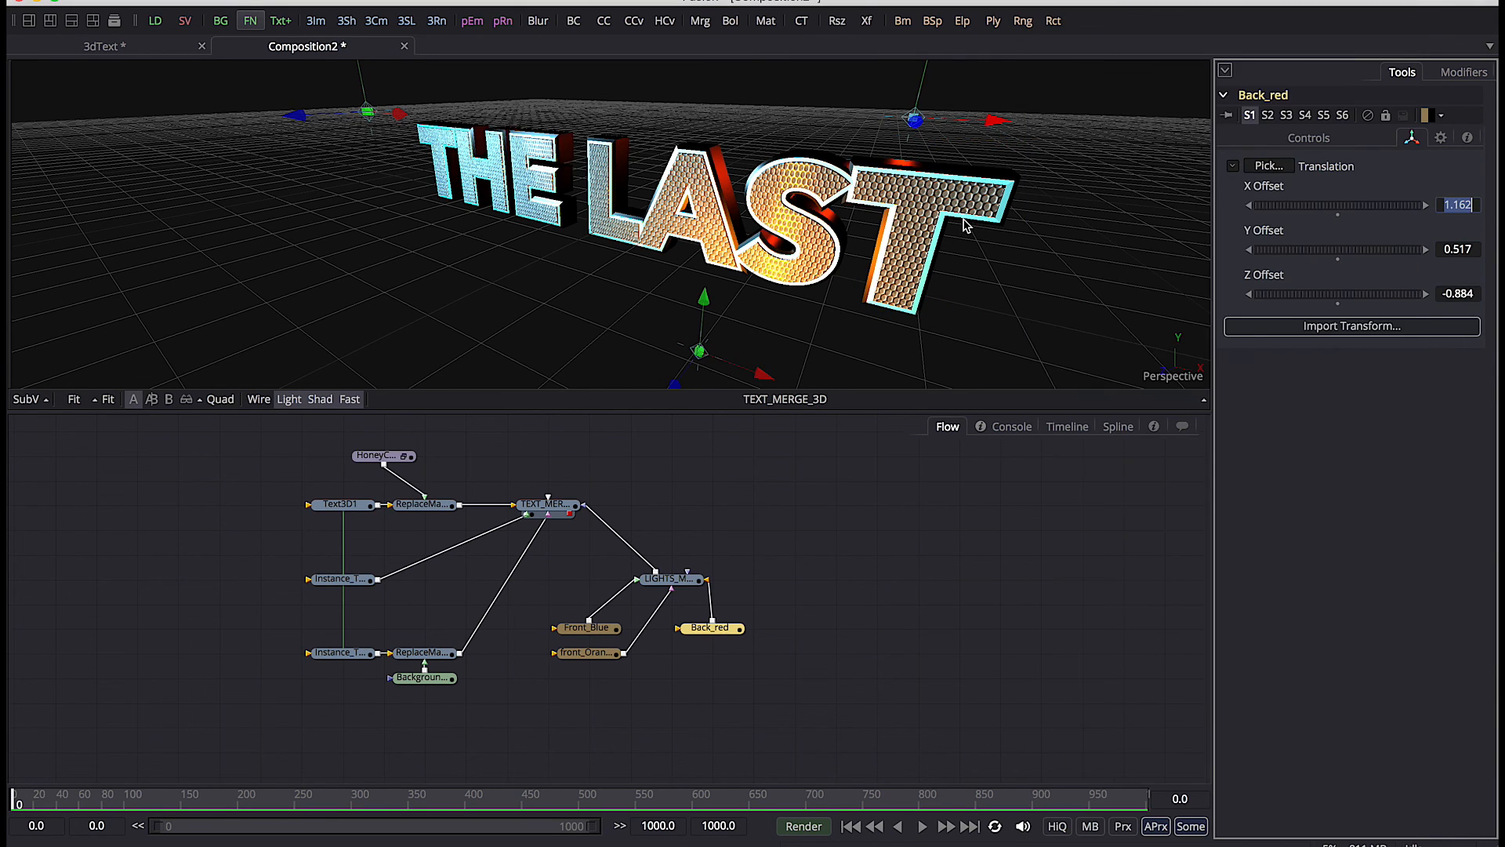
# Add another point light to LIGHTS_MERGE and place its node directly below Back_red
pyautogui.moveTo(926, 225); pyautogui.dragTo(872, 226)
pyautogui.click(682, 581)
pyautogui.hotkey('ctrl', 'space')
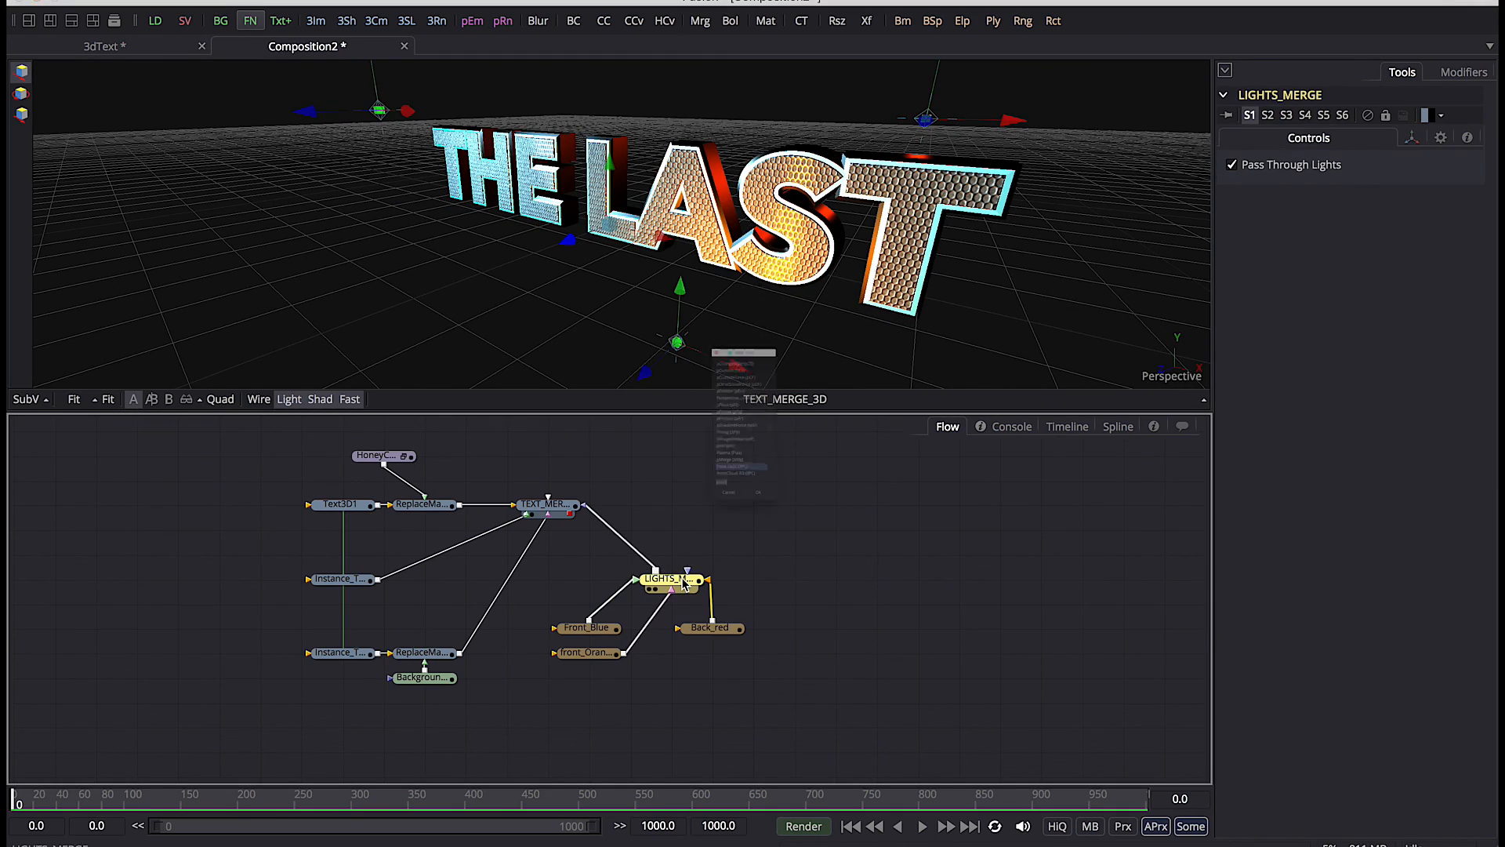
pyautogui.write('point')
pyautogui.press('Return')
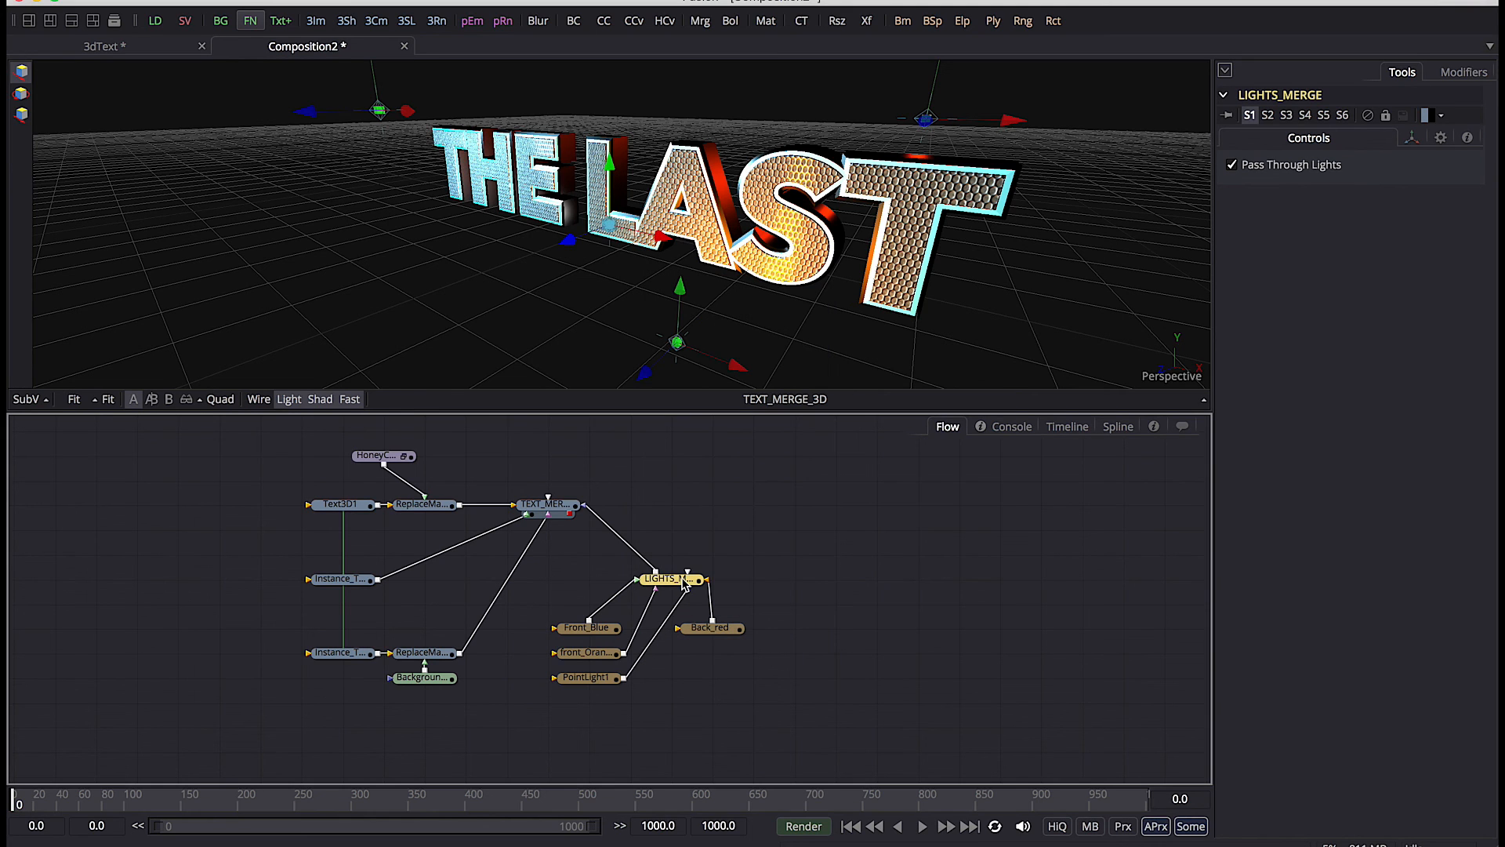
pyautogui.moveTo(601, 676); pyautogui.dragTo(740, 661)
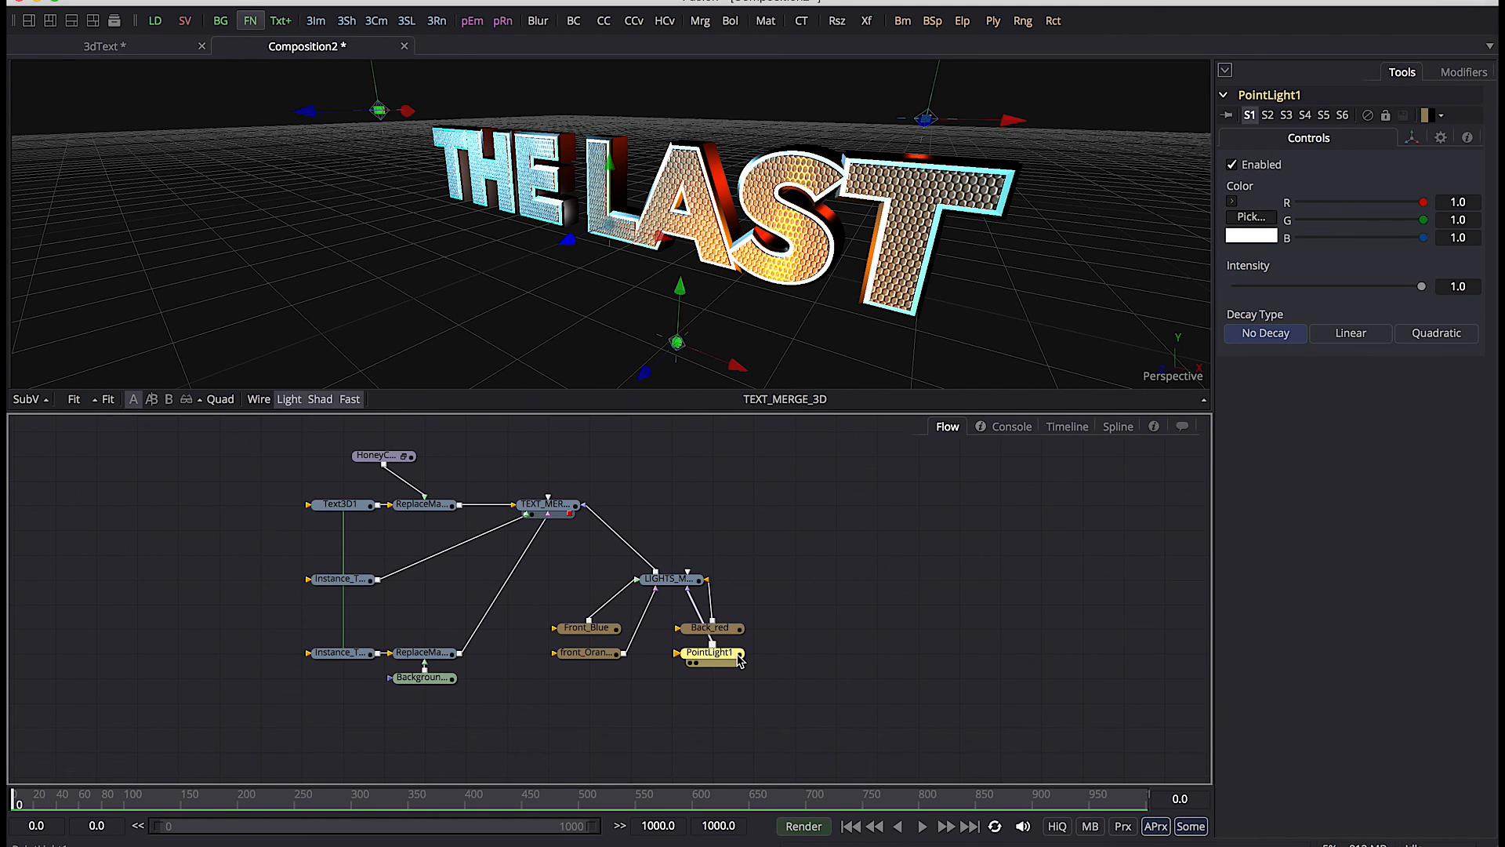
# Rename the point light below Back_red as Back_Blue
pyautogui.press('F2')
pyautogui.write('Ba')
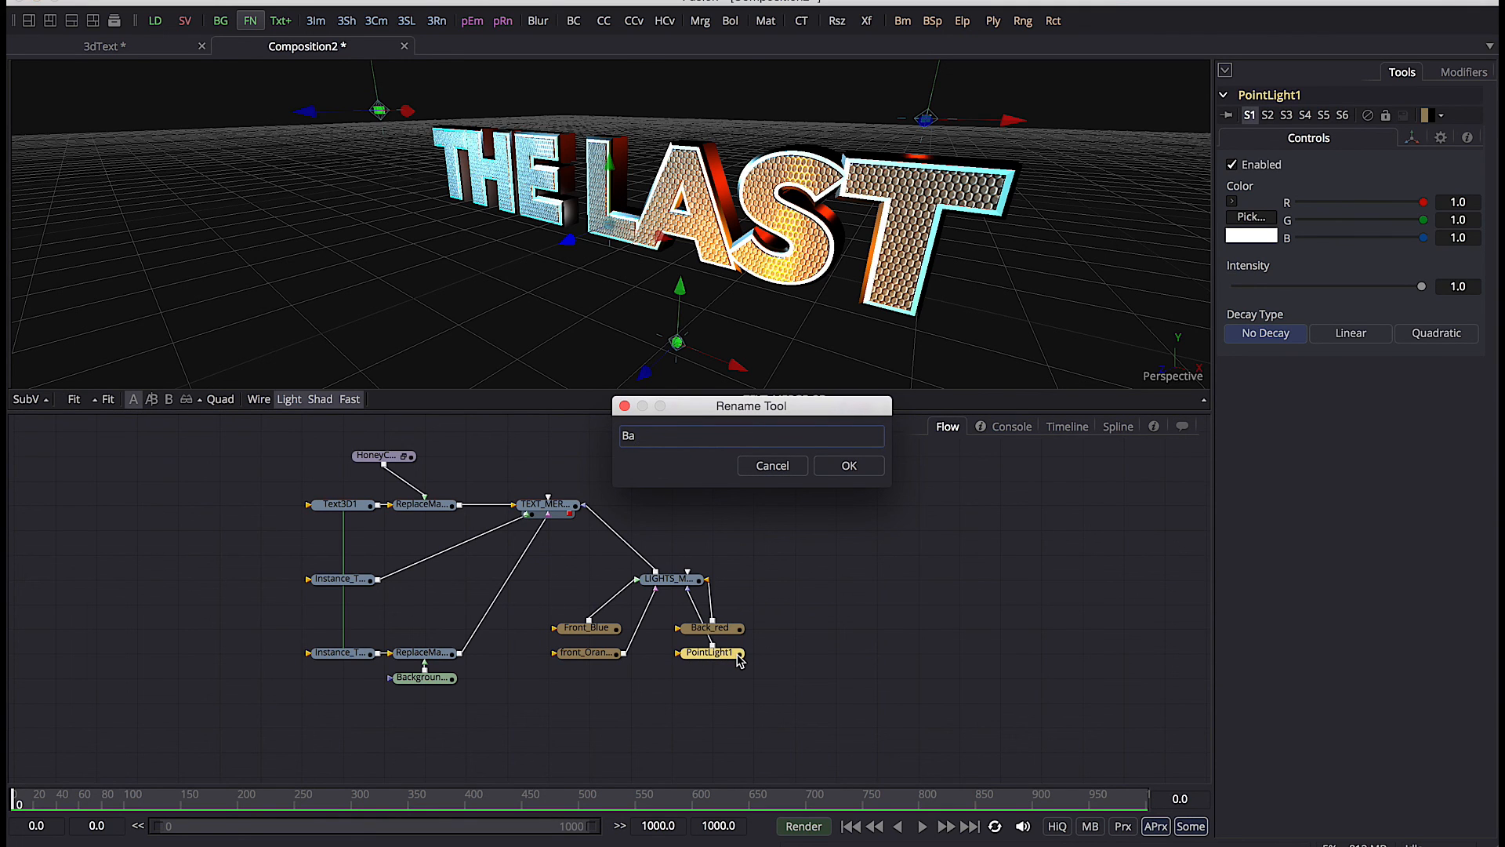
pyautogui.write('ck_Blue')
pyautogui.press('Return')
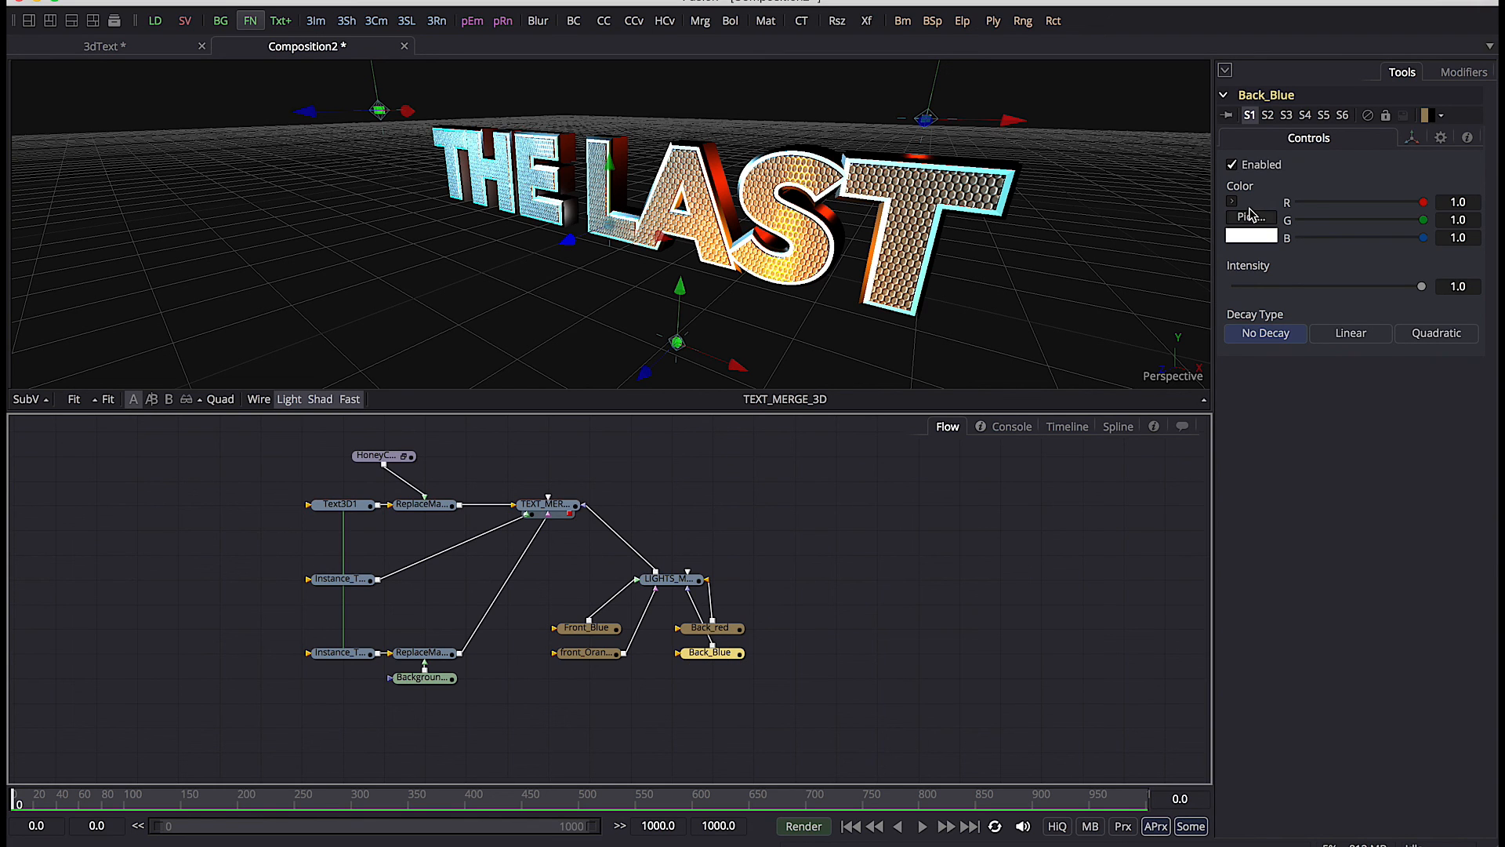
# Set the Back_Blue light's color to R 0, G 0.546 and B 1, with an intensity of 0.391
pyautogui.click(1472, 204)
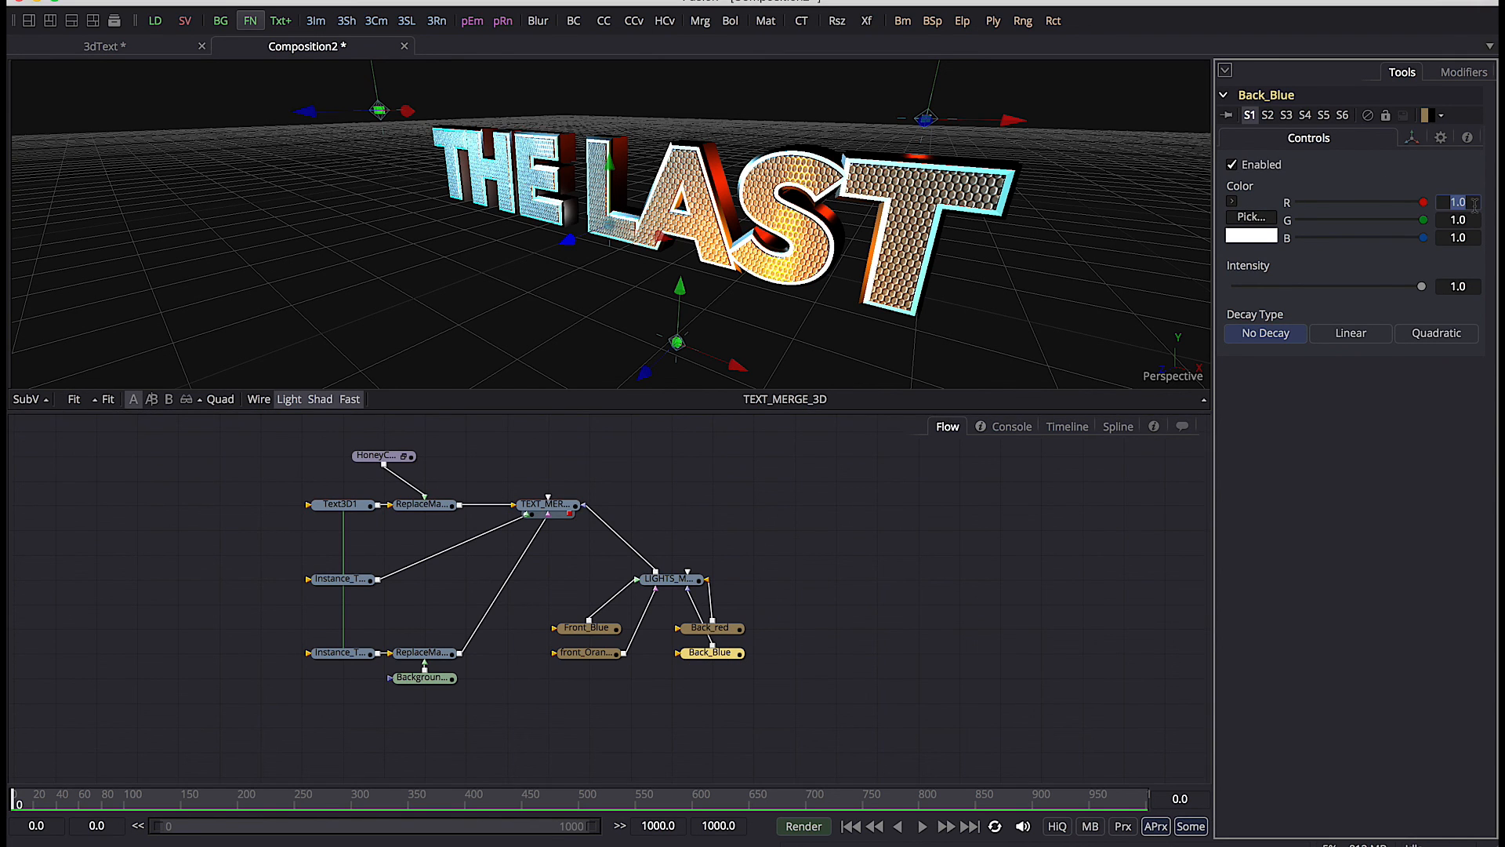
pyautogui.write('0')
pyautogui.press('Tab')
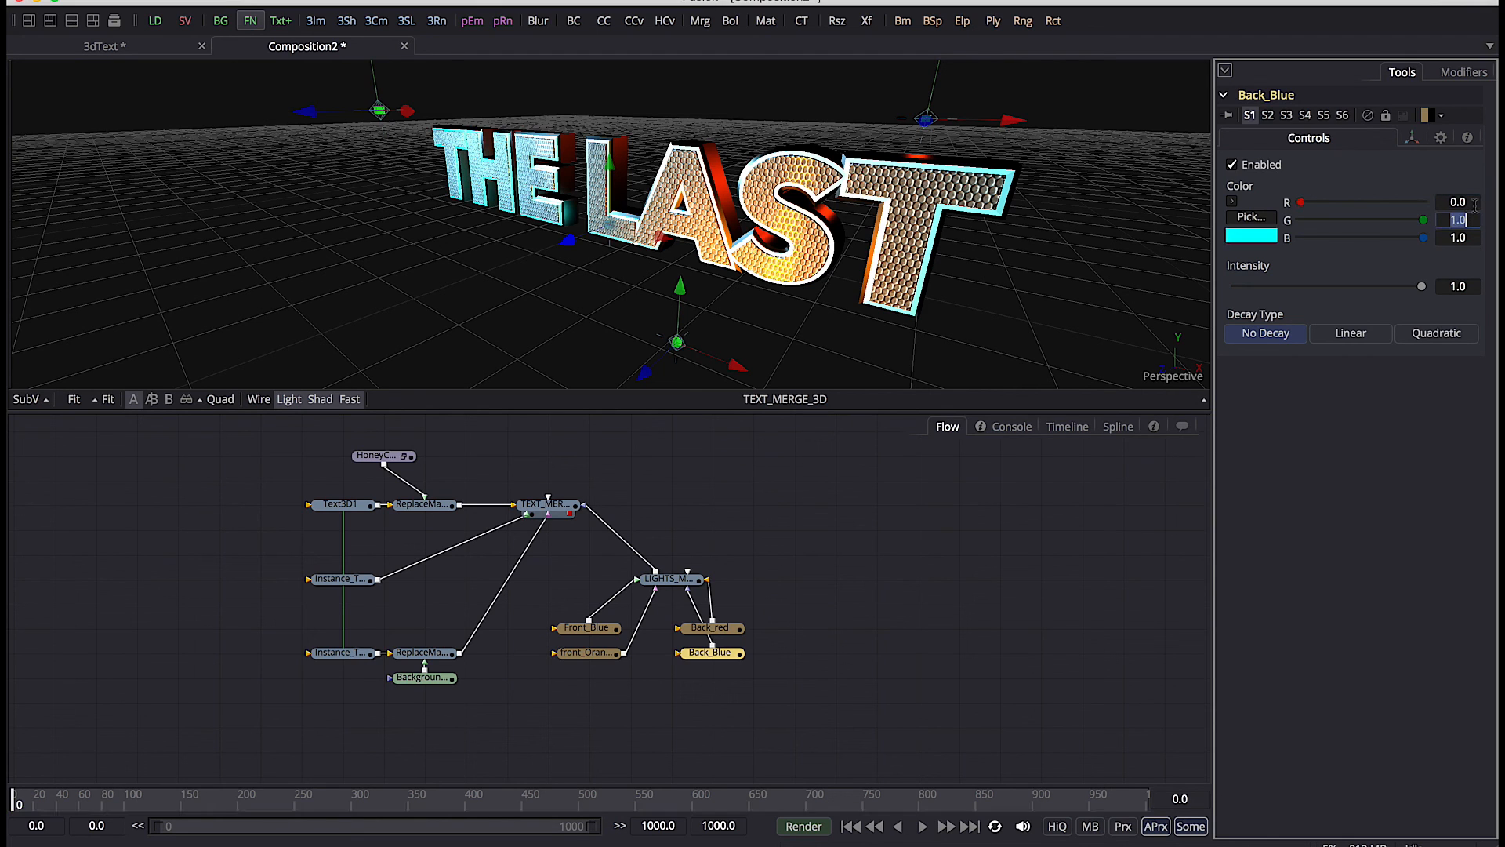
pyautogui.write('.546')
pyautogui.press('Tab')
pyautogui.write('1')
pyautogui.press('Tab')
pyautogui.write('.391')
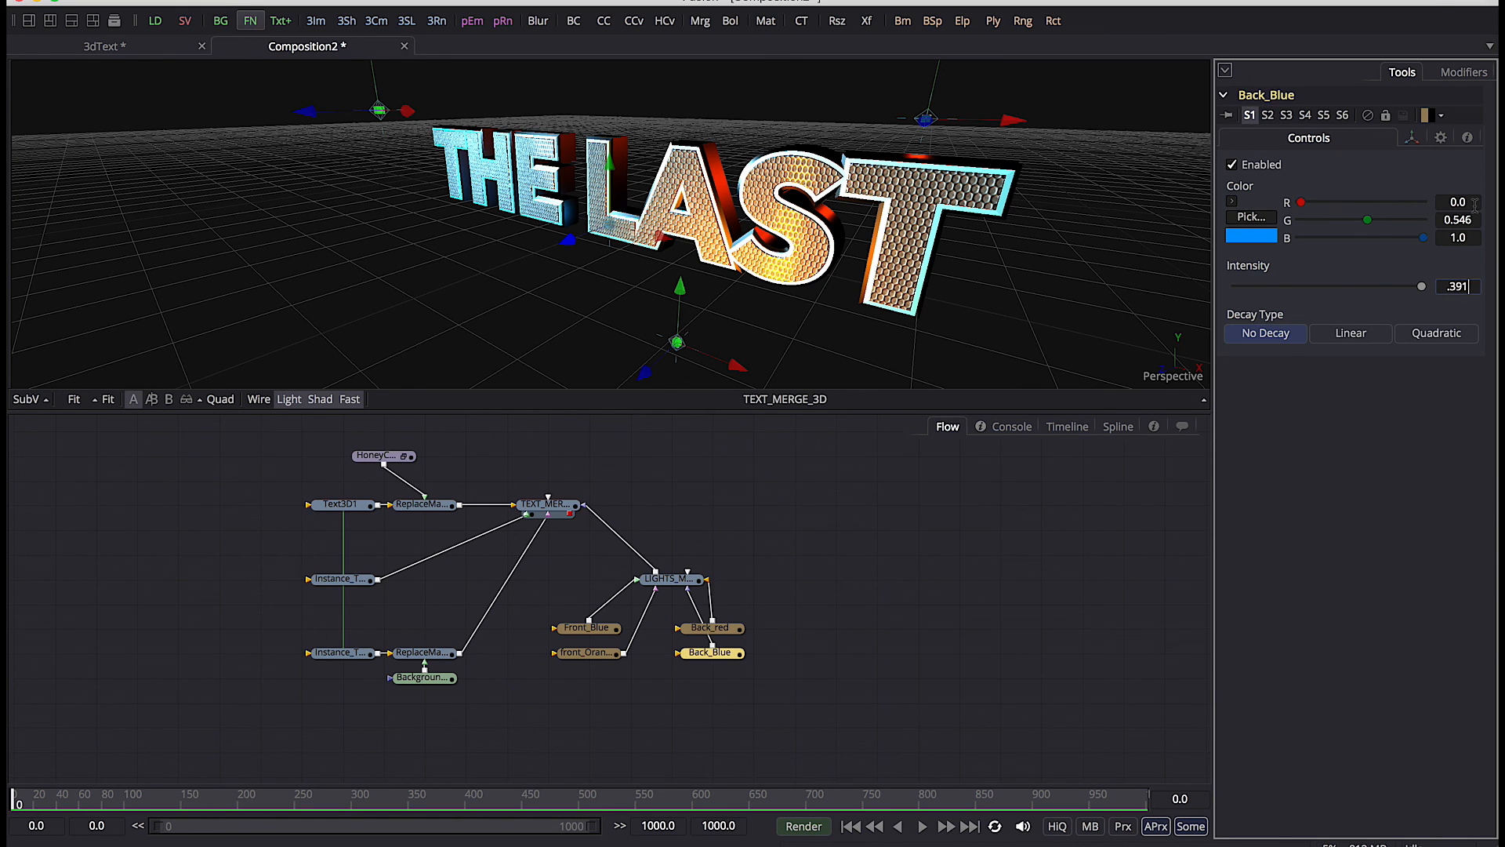
# Position the Back_Blue light at X offset 0.007, Y offset -0.035 and Z offset -1.052
pyautogui.click(1412, 138)
pyautogui.click(1459, 204)
pyautogui.write('.007')
pyautogui.press('Tab')
pyautogui.write('-0.035')
pyautogui.press('Tab')
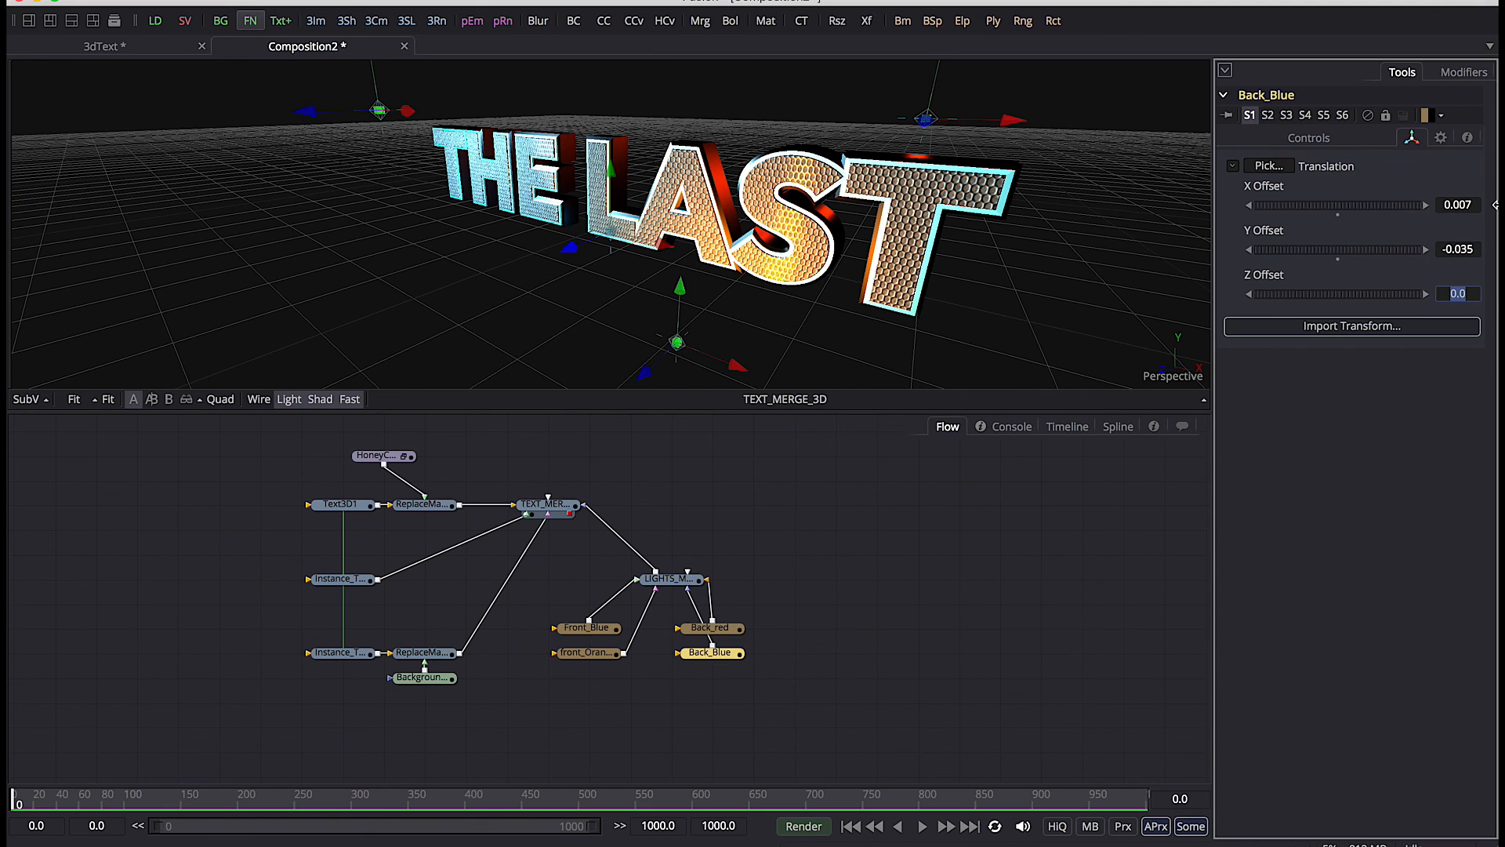
pyautogui.write('-1.052')
pyautogui.press('Tab')
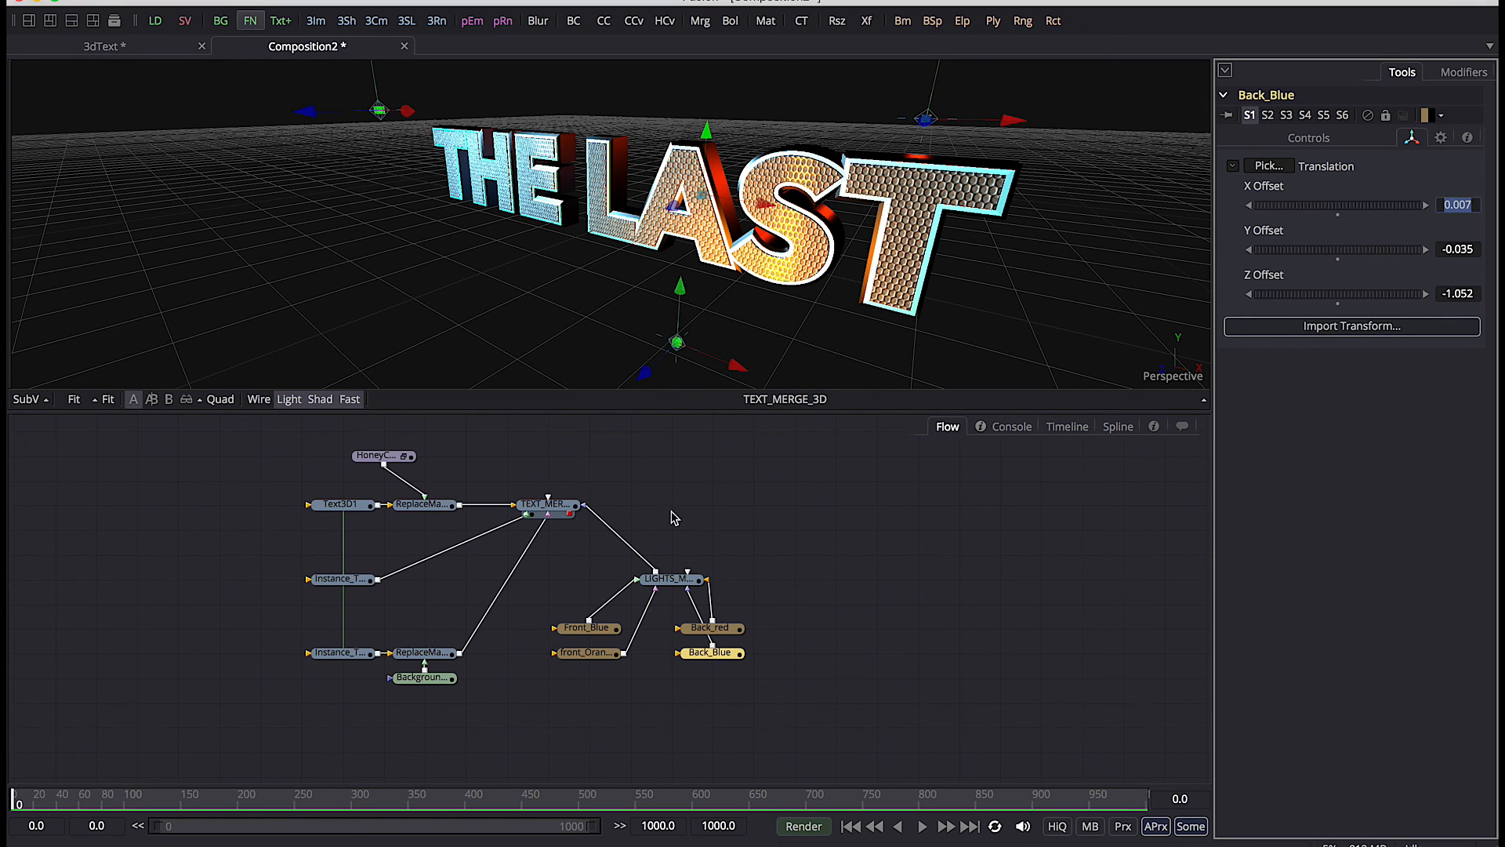
# Add a Transform 3D node after TEXT_MERGE_3D
pyautogui.moveTo(727, 265); pyautogui.dragTo(596, 235)
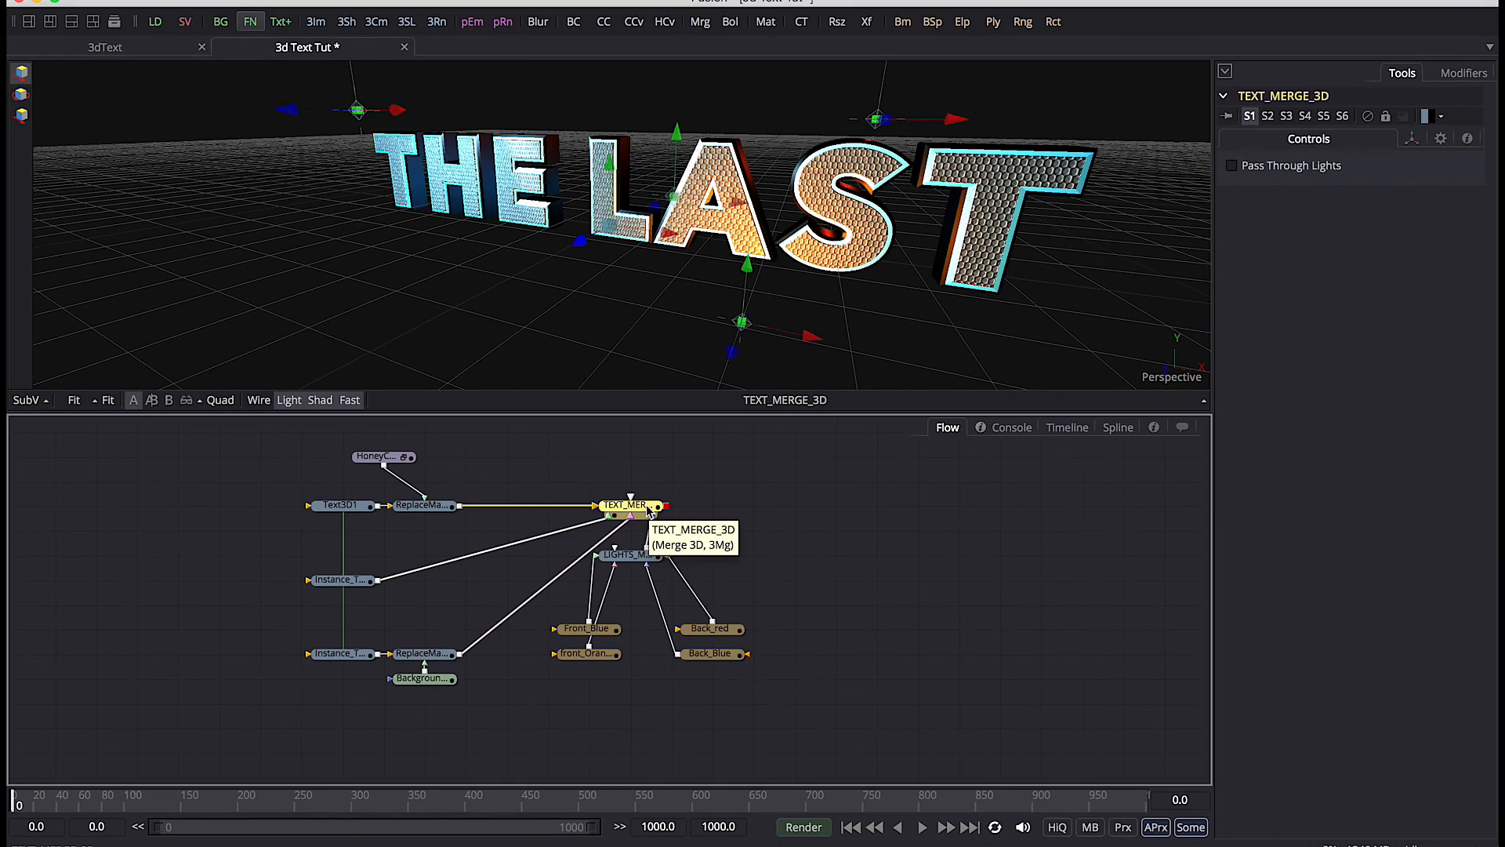
pyautogui.hotkey('shift', 'space')
pyautogui.write('trans')
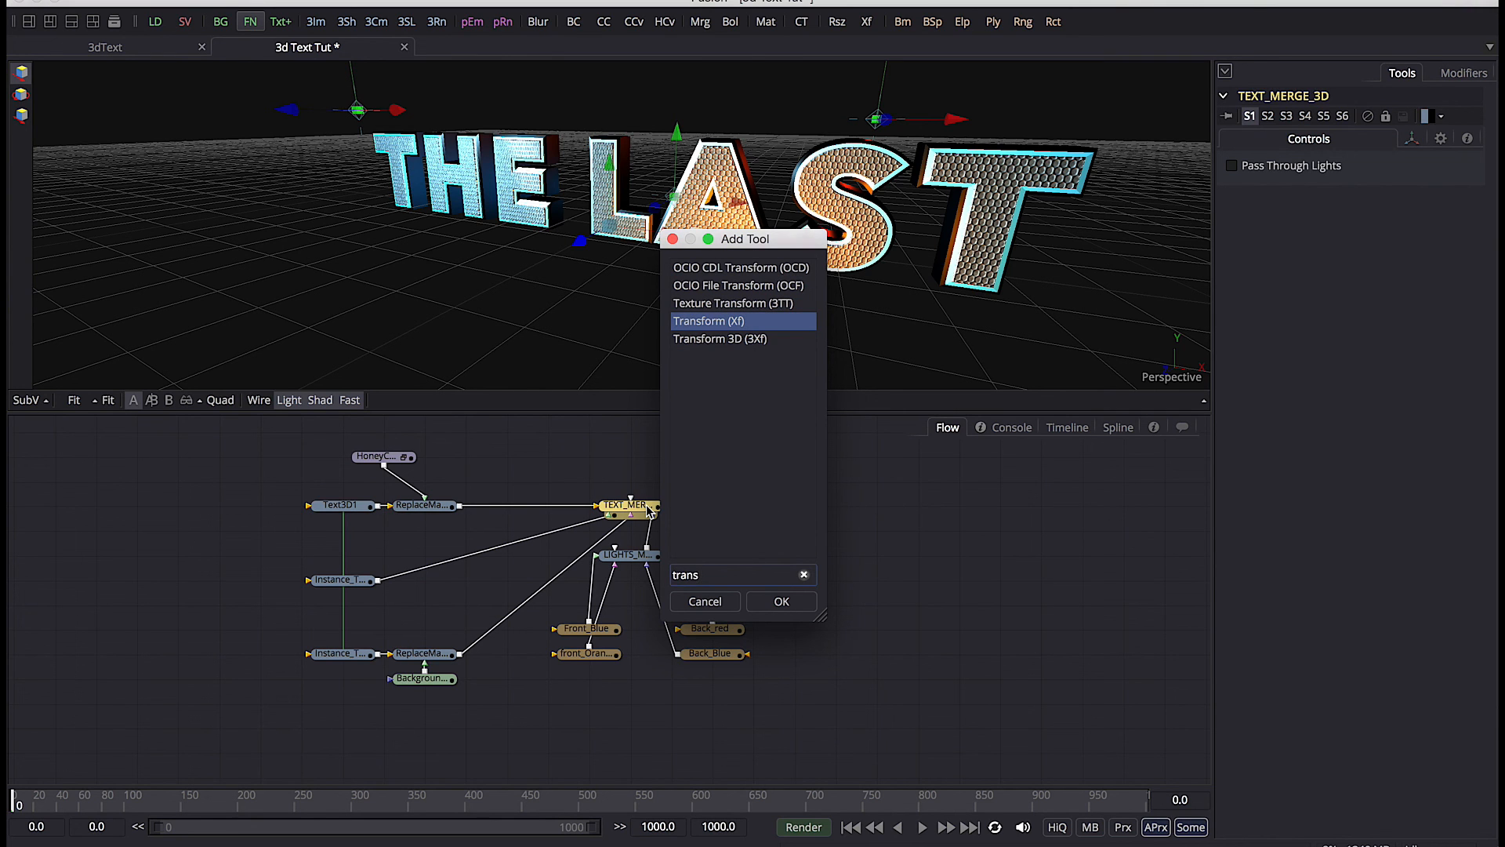
pyautogui.press('Down')
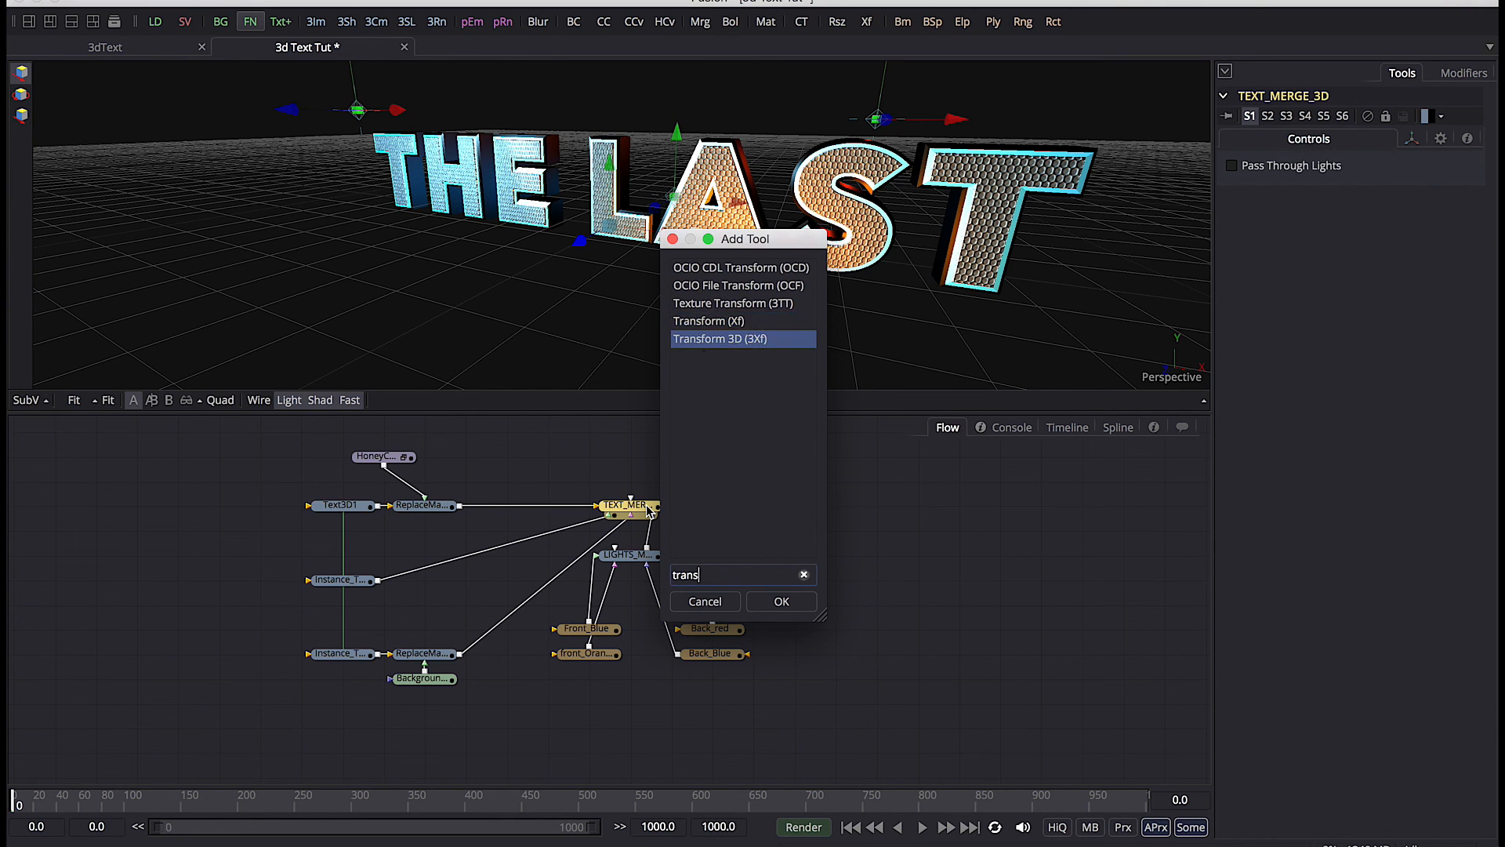
pyautogui.press('Return')
pyautogui.click(740, 511)
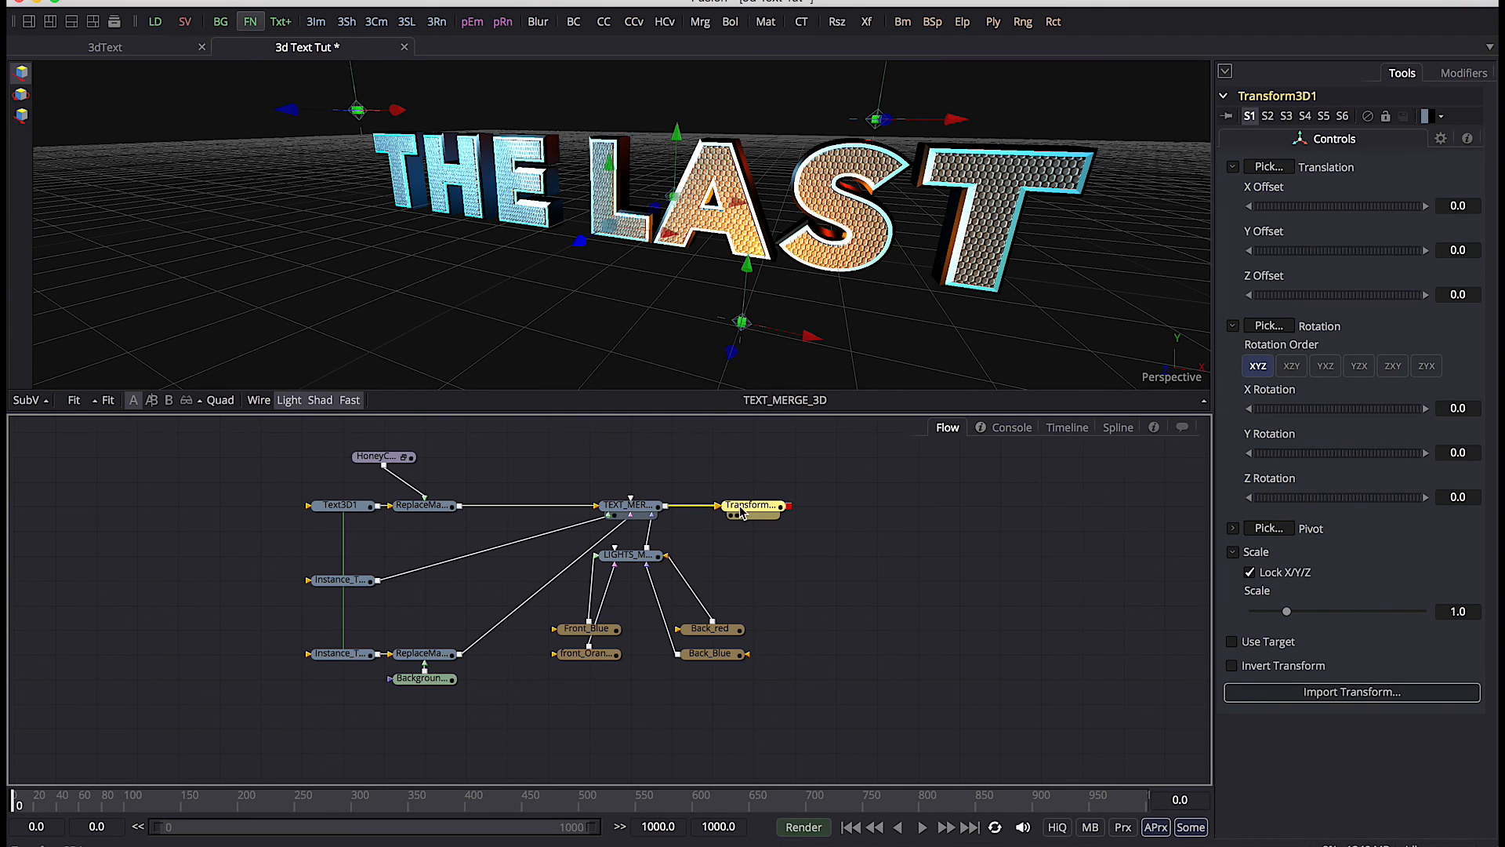
# Set the Transform 3D node's Z offset to 0.8368 and Y rotation to -40.6694
pyautogui.click(1467, 295)
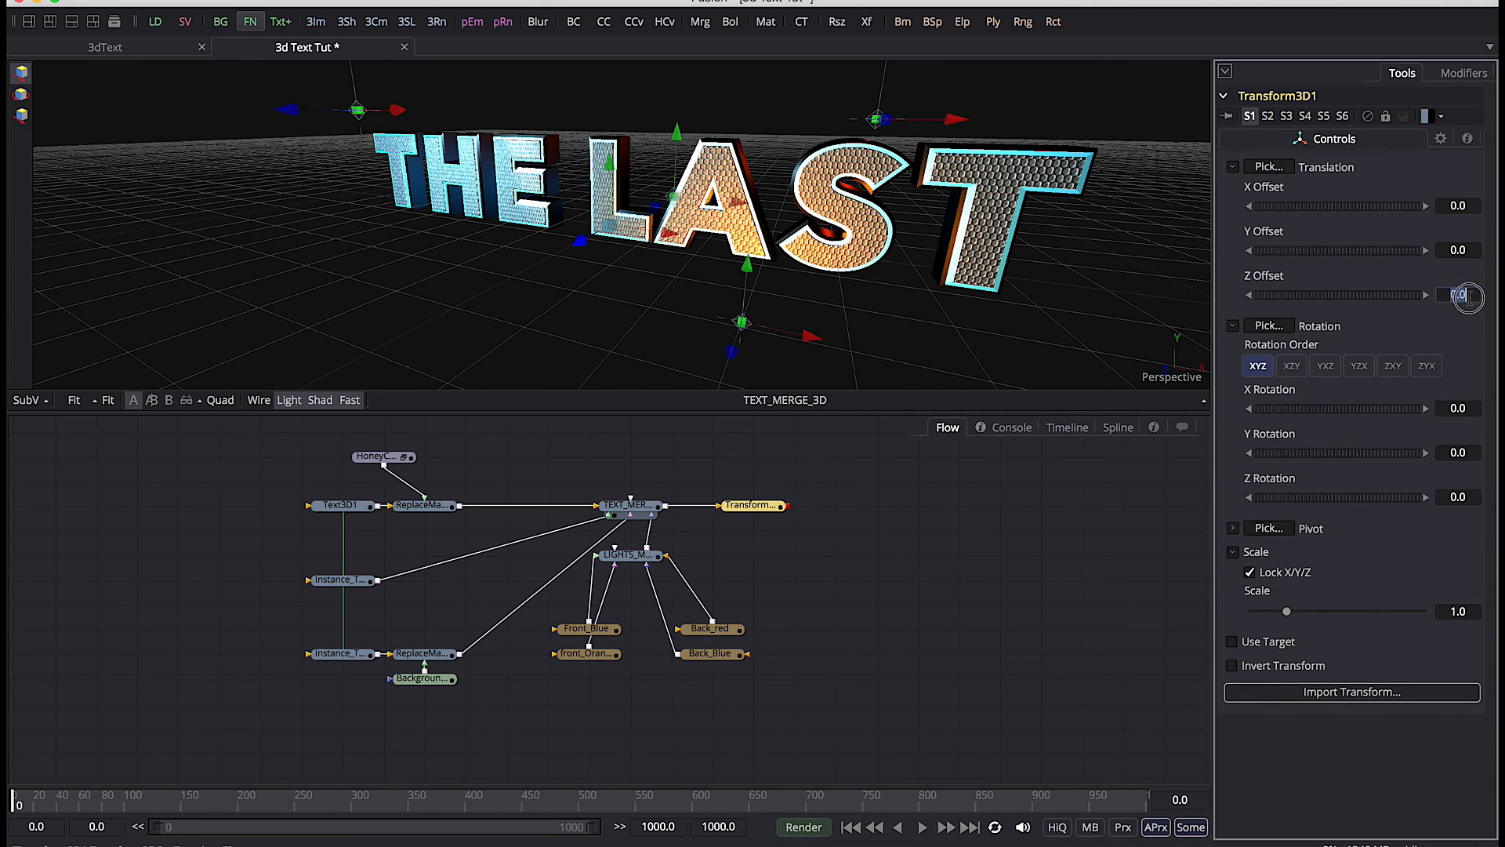
pyautogui.write('.8368')
pyautogui.press('Return')
pyautogui.click(1464, 409)
pyautogui.click(1470, 449)
pyautogui.write('-40')
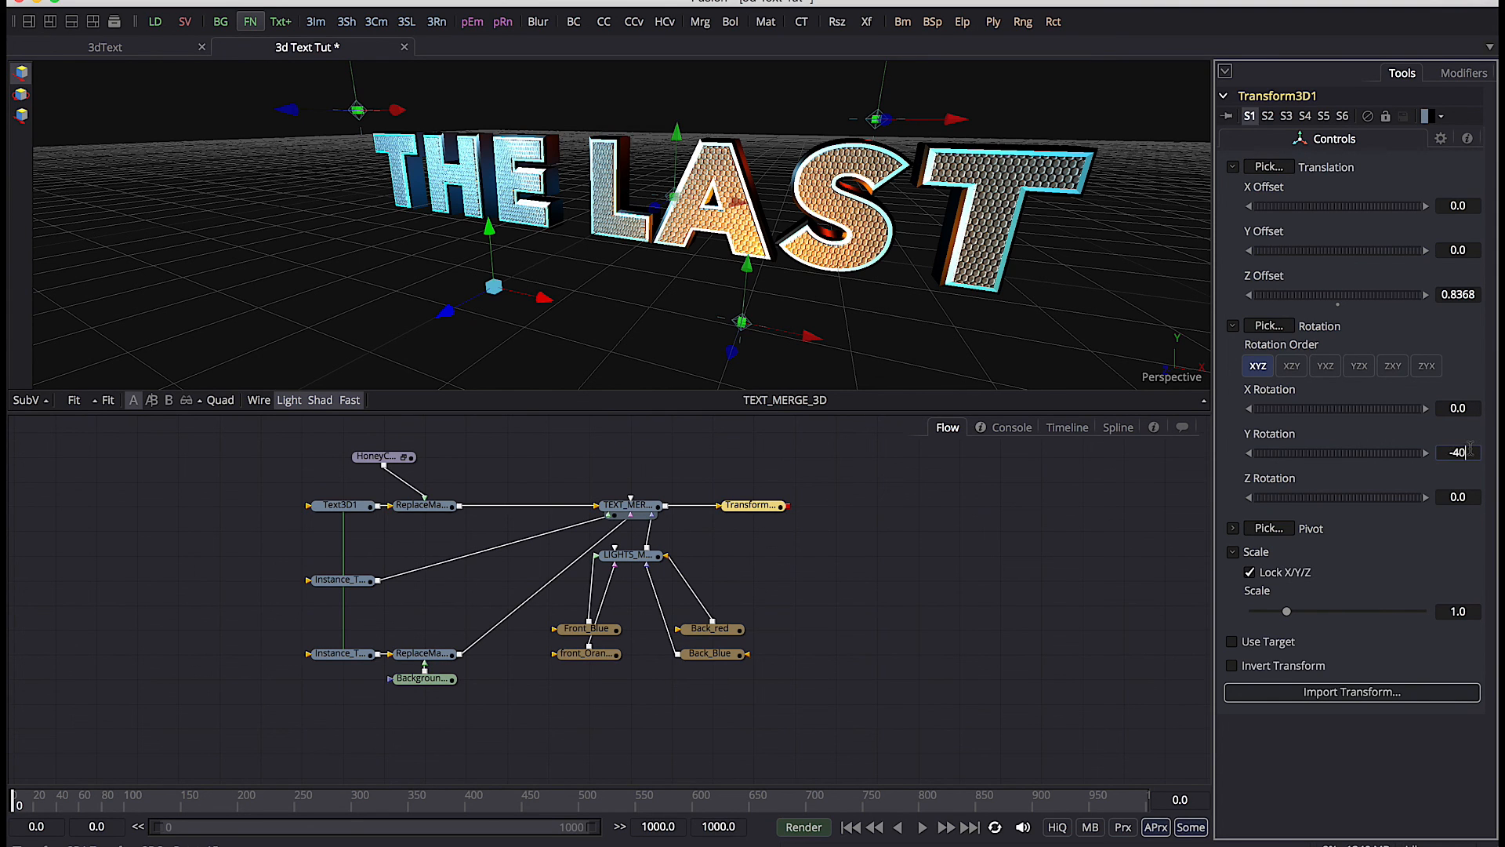
pyautogui.write('.6694')
pyautogui.press('Tab')
# Add a Merge 3D node after the Transform 3D node and rename it Cam Merge
pyautogui.moveTo(765, 510); pyautogui.dragTo(601, 510)
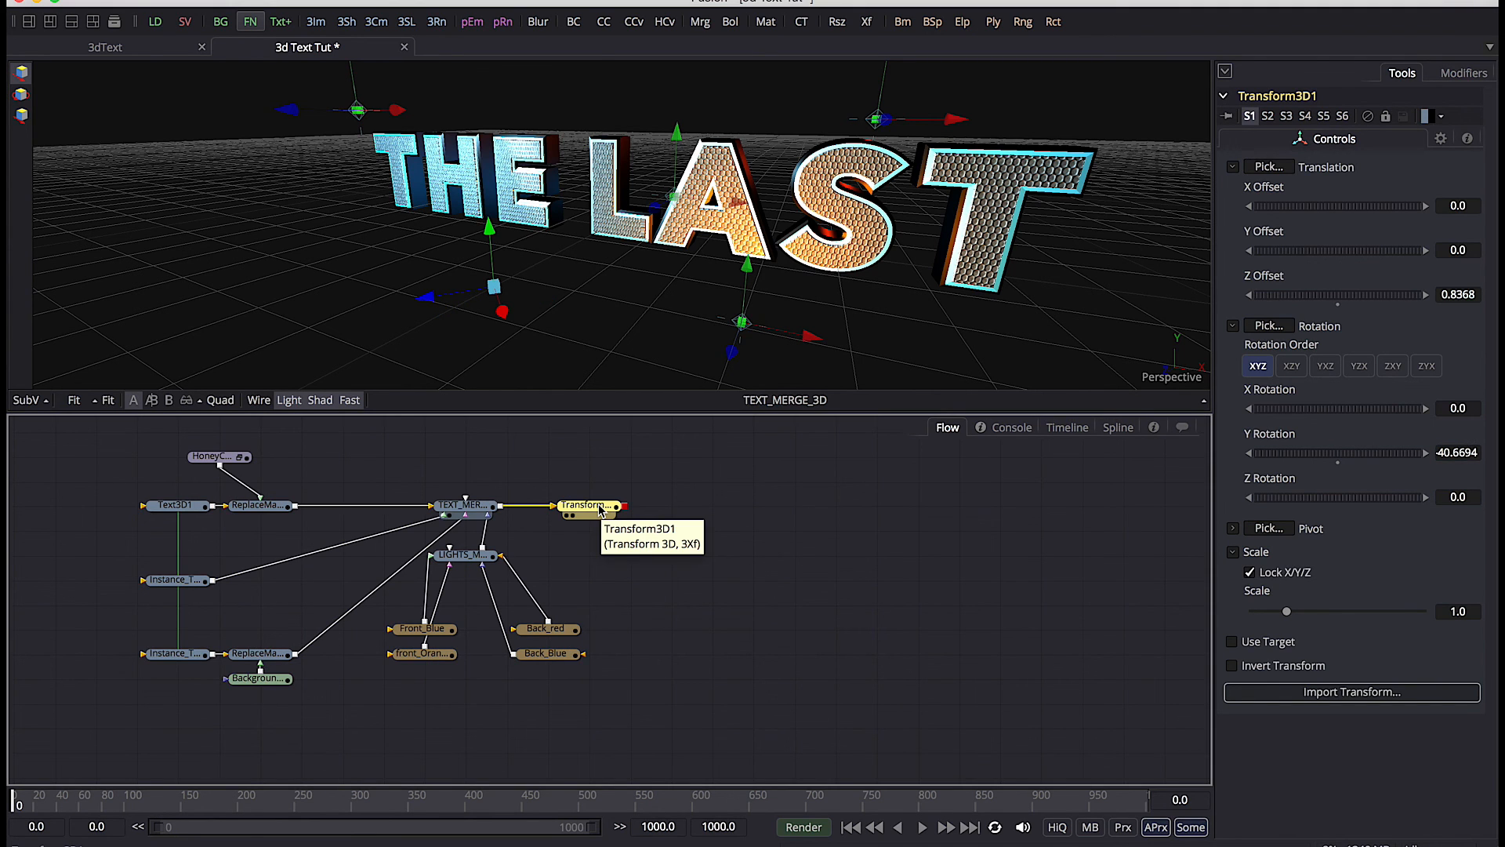
pyautogui.hotkey('shift', 'space')
pyautogui.write('3mg')
pyautogui.press('Return')
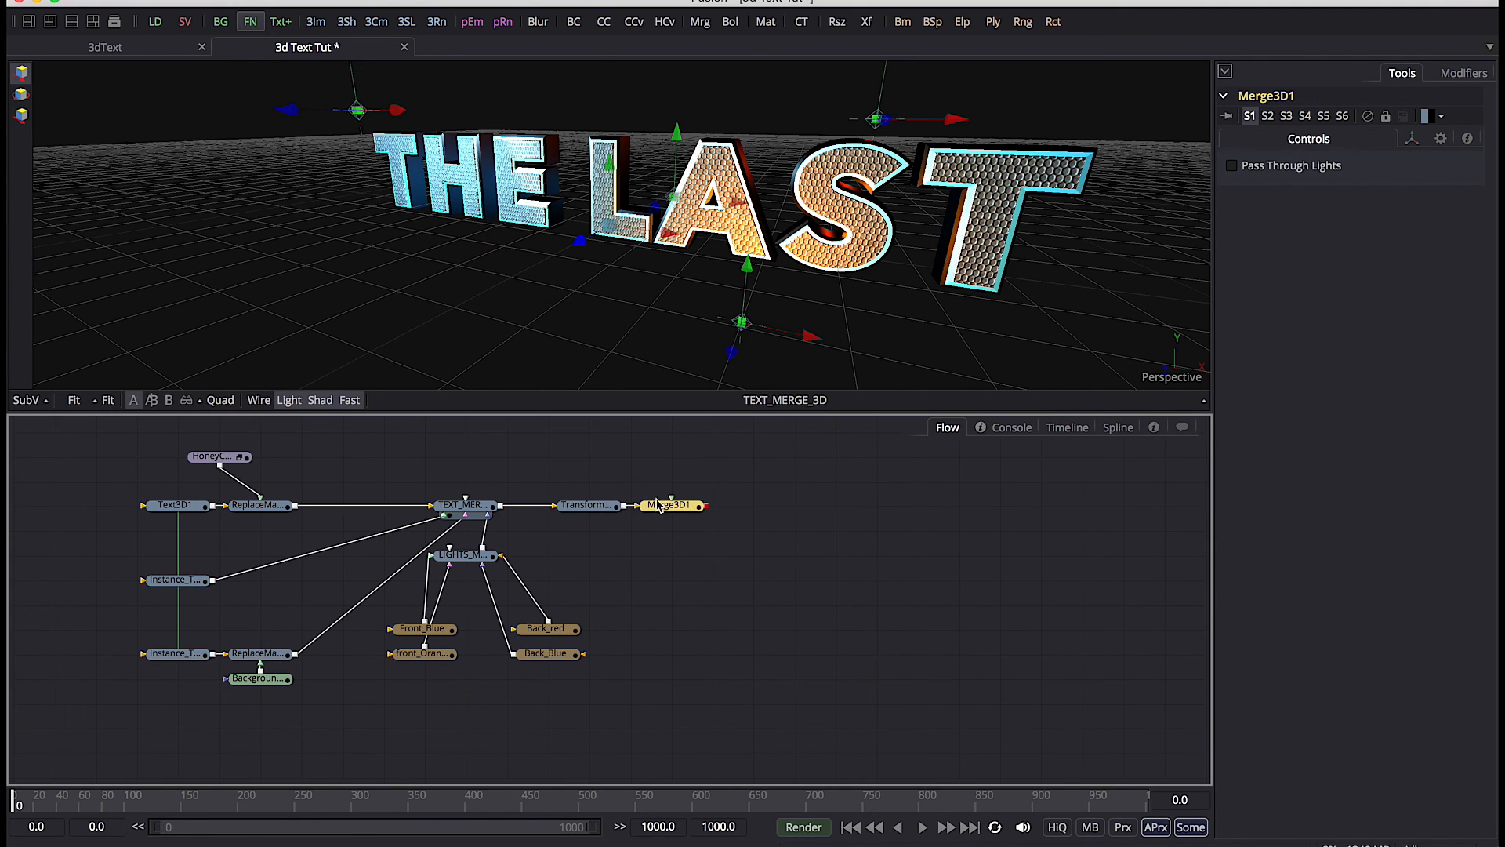
pyautogui.click(706, 509)
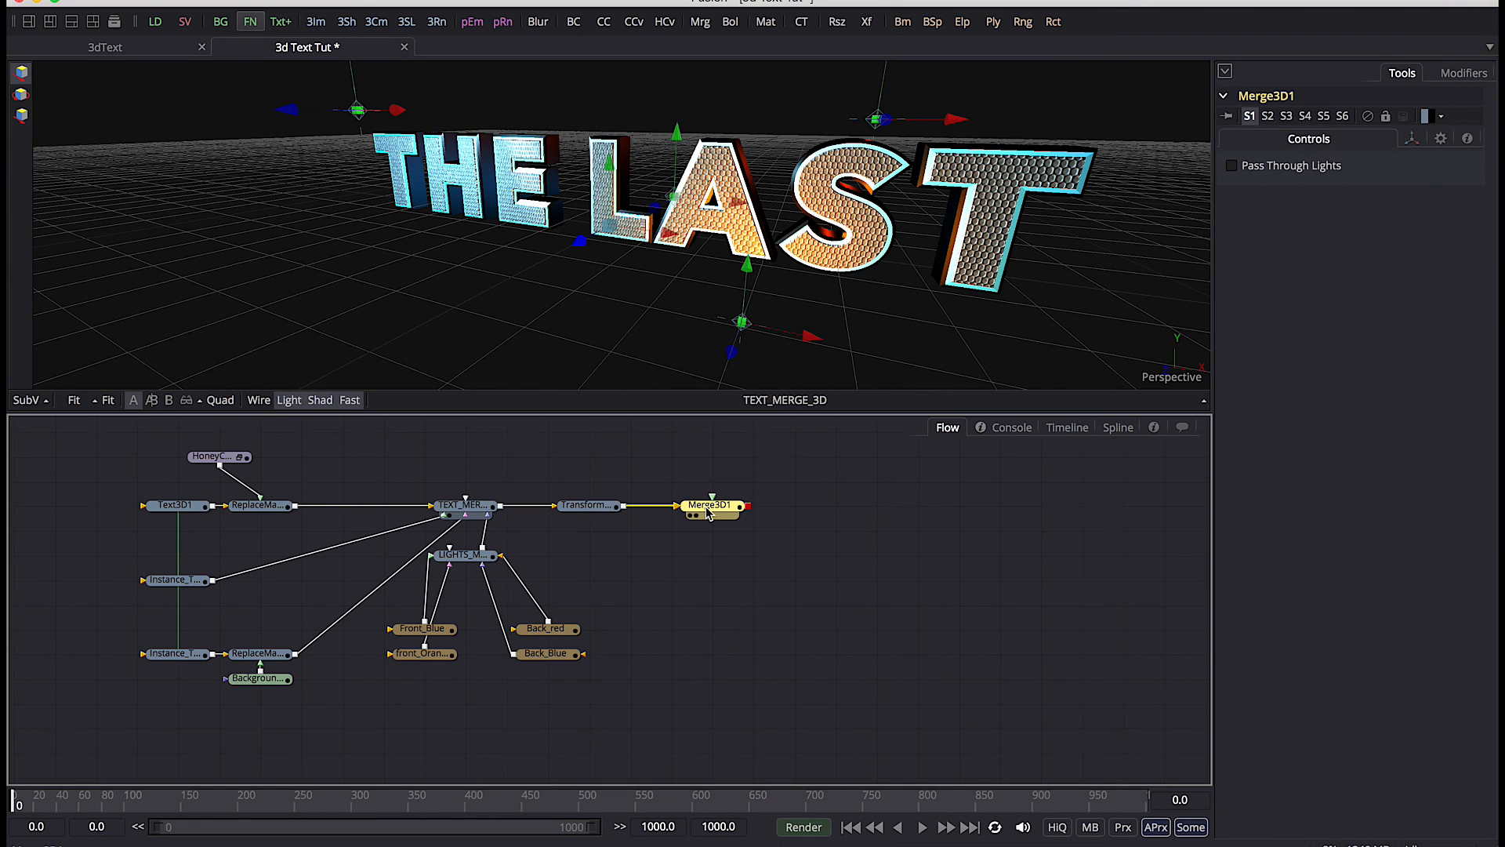
pyautogui.press('F2')
pyautogui.write('Cam Merge')
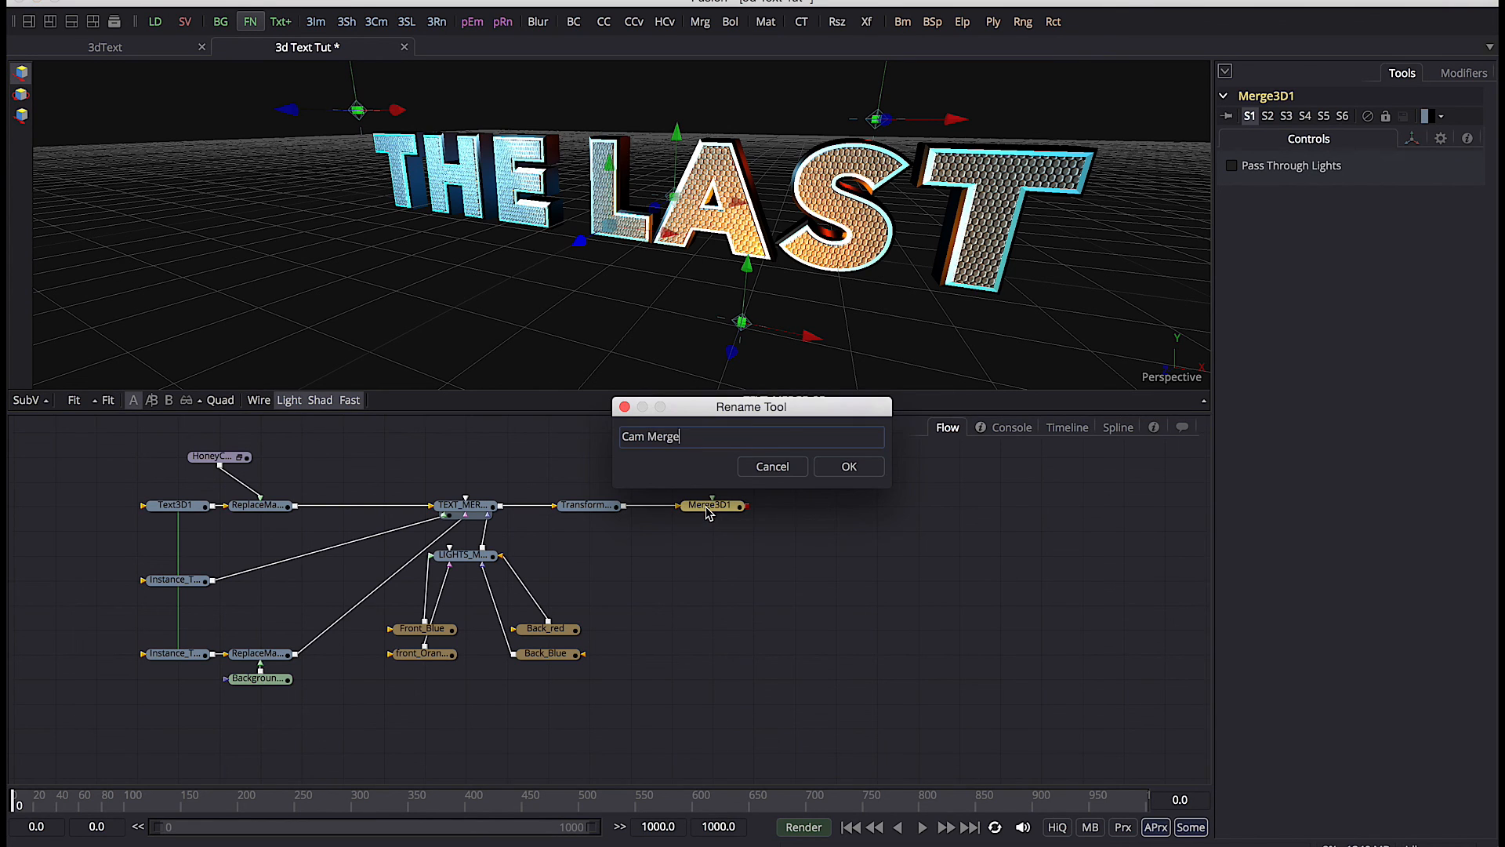
pyautogui.press('Return')
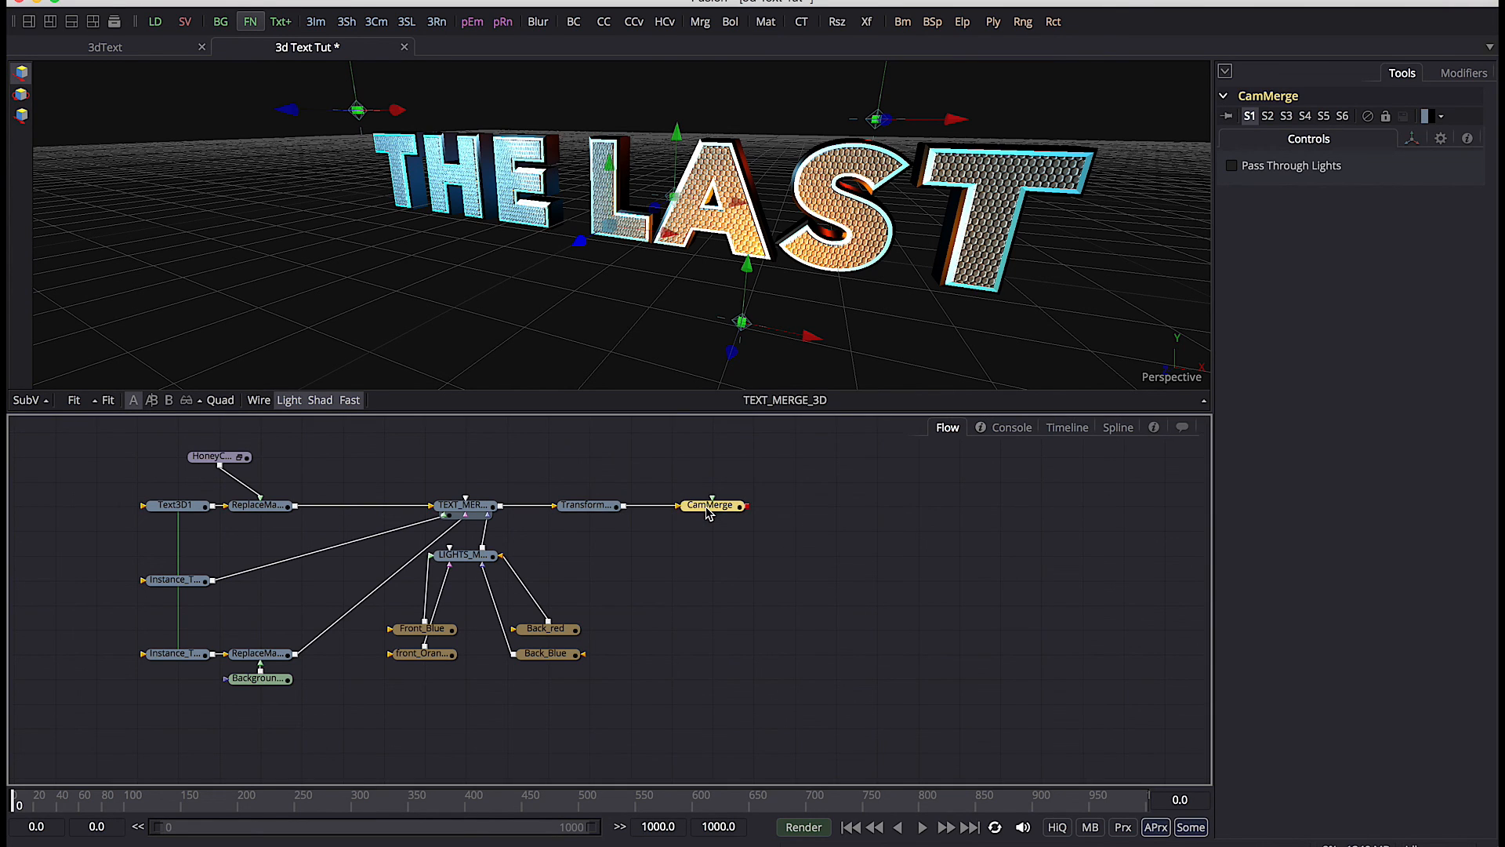
# Add a Camera 3D connected to CamMerge, place its node directly above the merge, and select it
pyautogui.hotkey('ctrl', 'space')
pyautogui.write('cam')
pyautogui.press('Return')
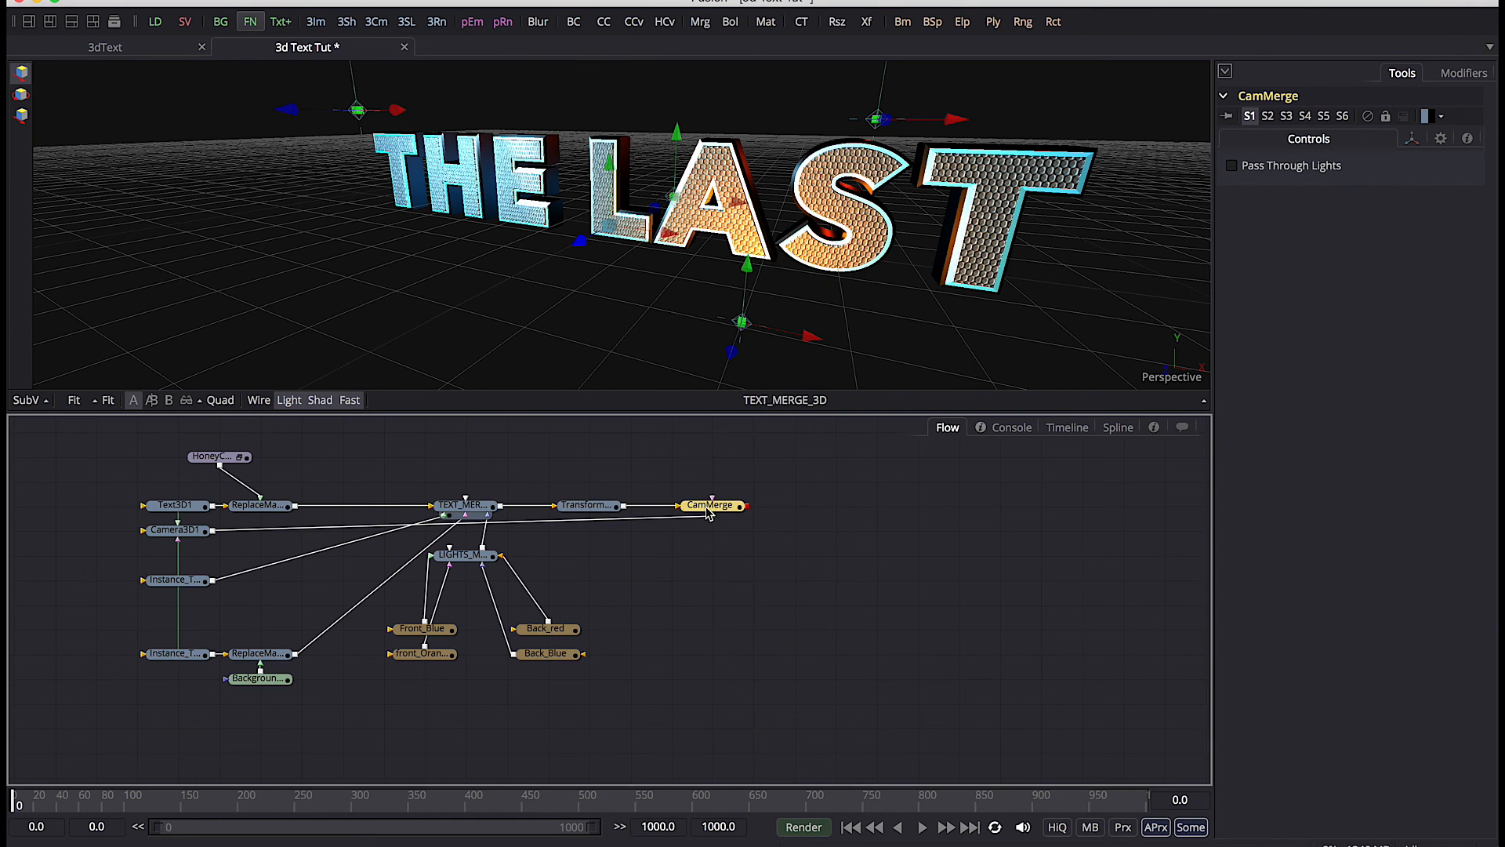
pyautogui.moveTo(192, 532); pyautogui.dragTo(743, 456)
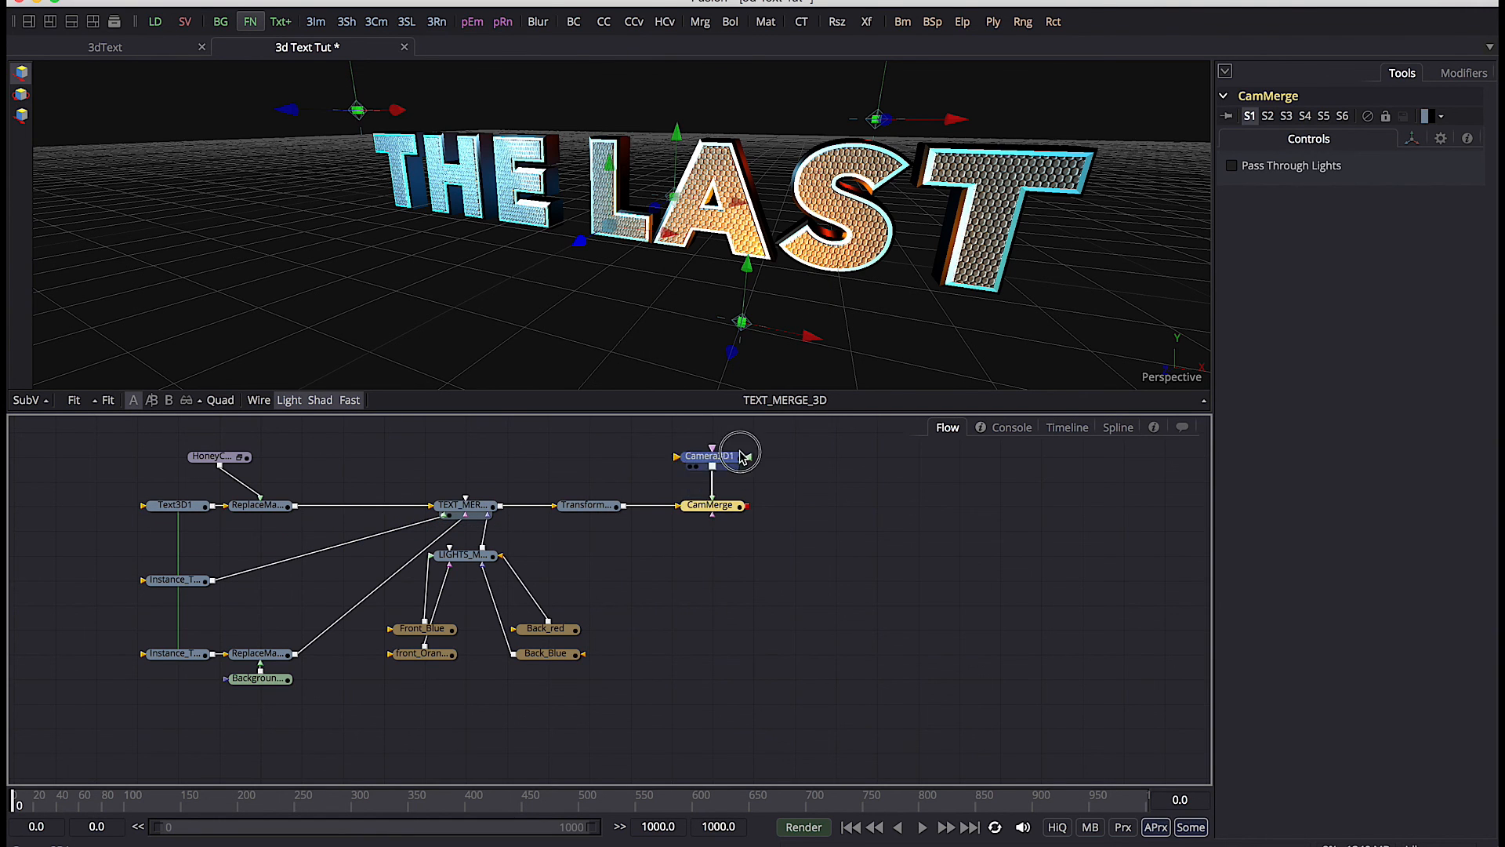
pyautogui.click(743, 457)
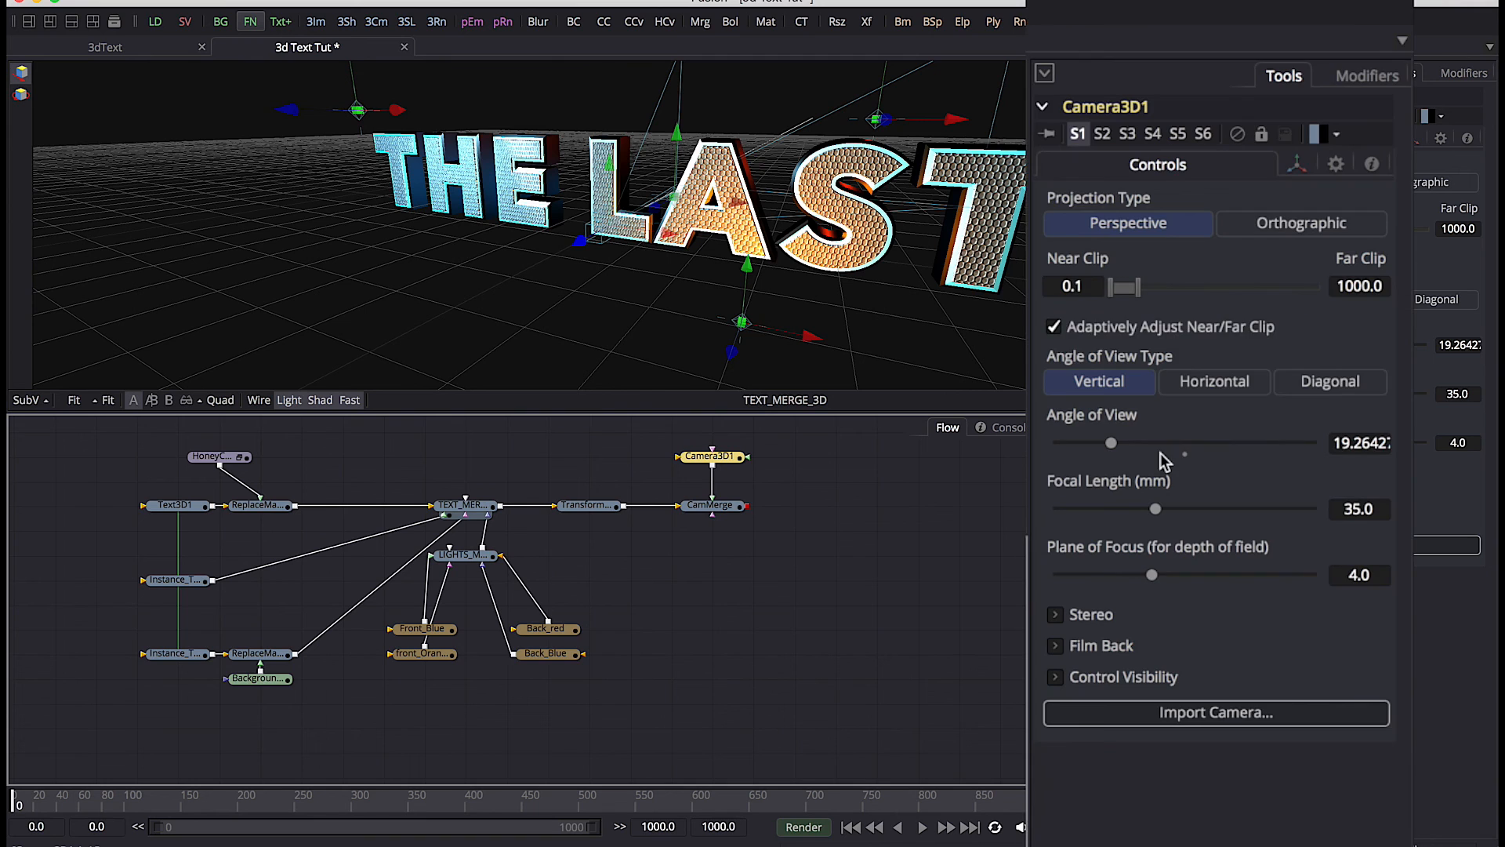
# Set the camera's plane of focus to 6.28735 and its Z offset to 7.1276
pyautogui.click(1351, 575)
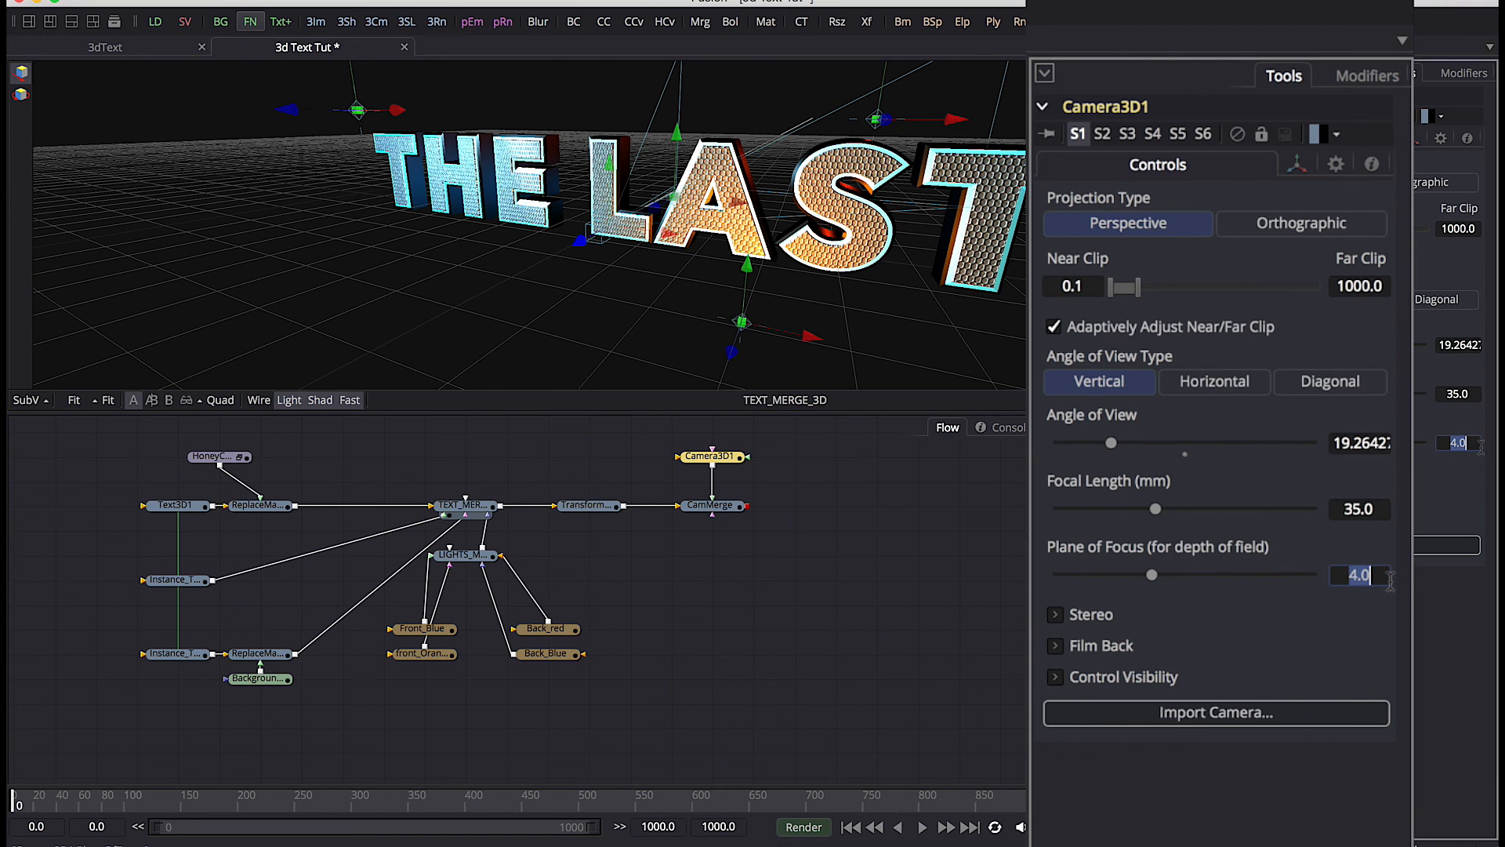
pyautogui.write('6.28735')
pyautogui.press('Return')
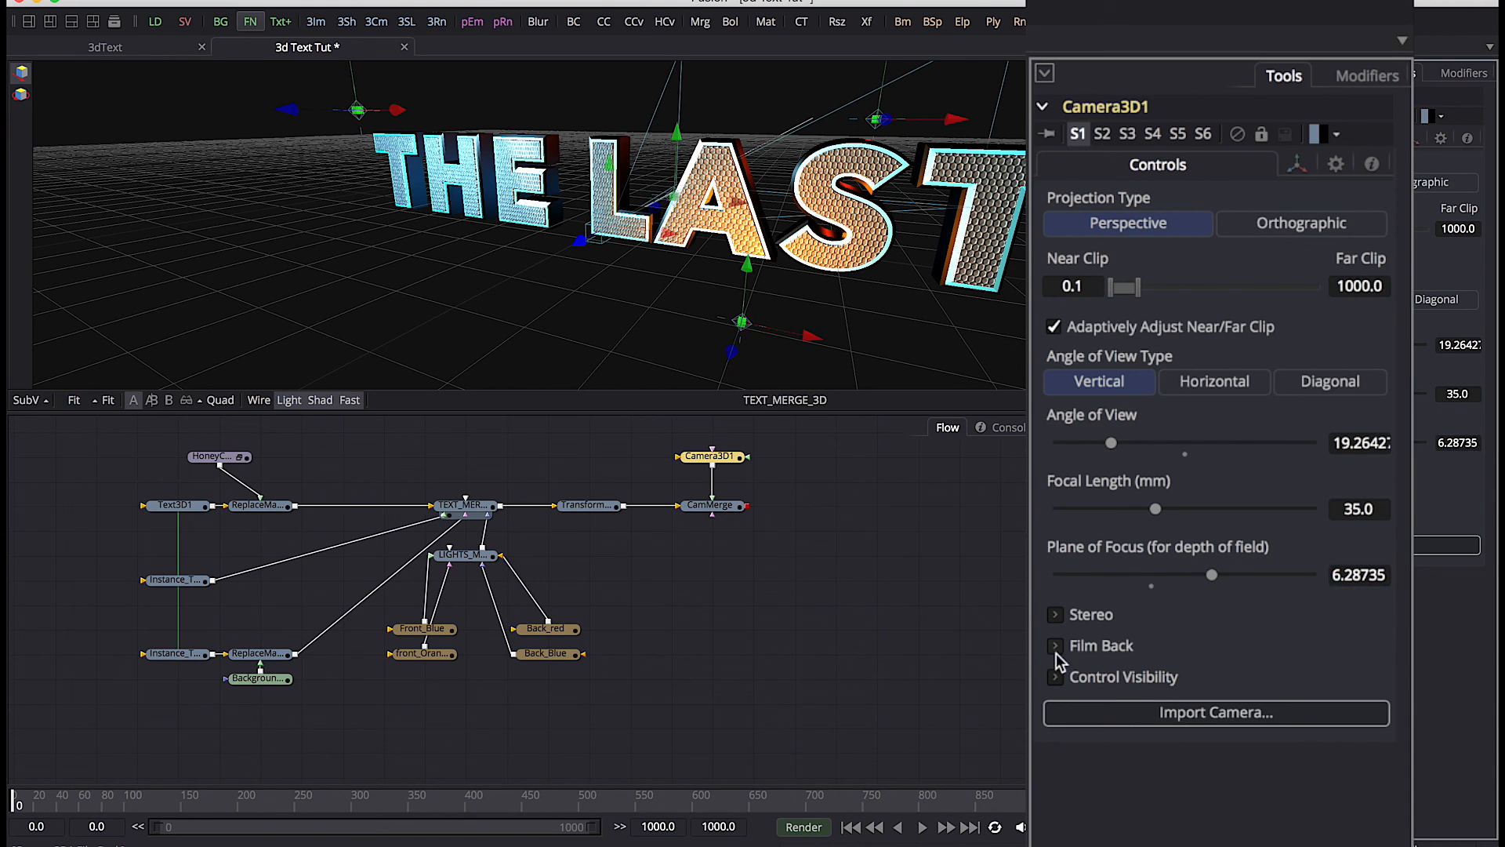
pyautogui.click(1297, 166)
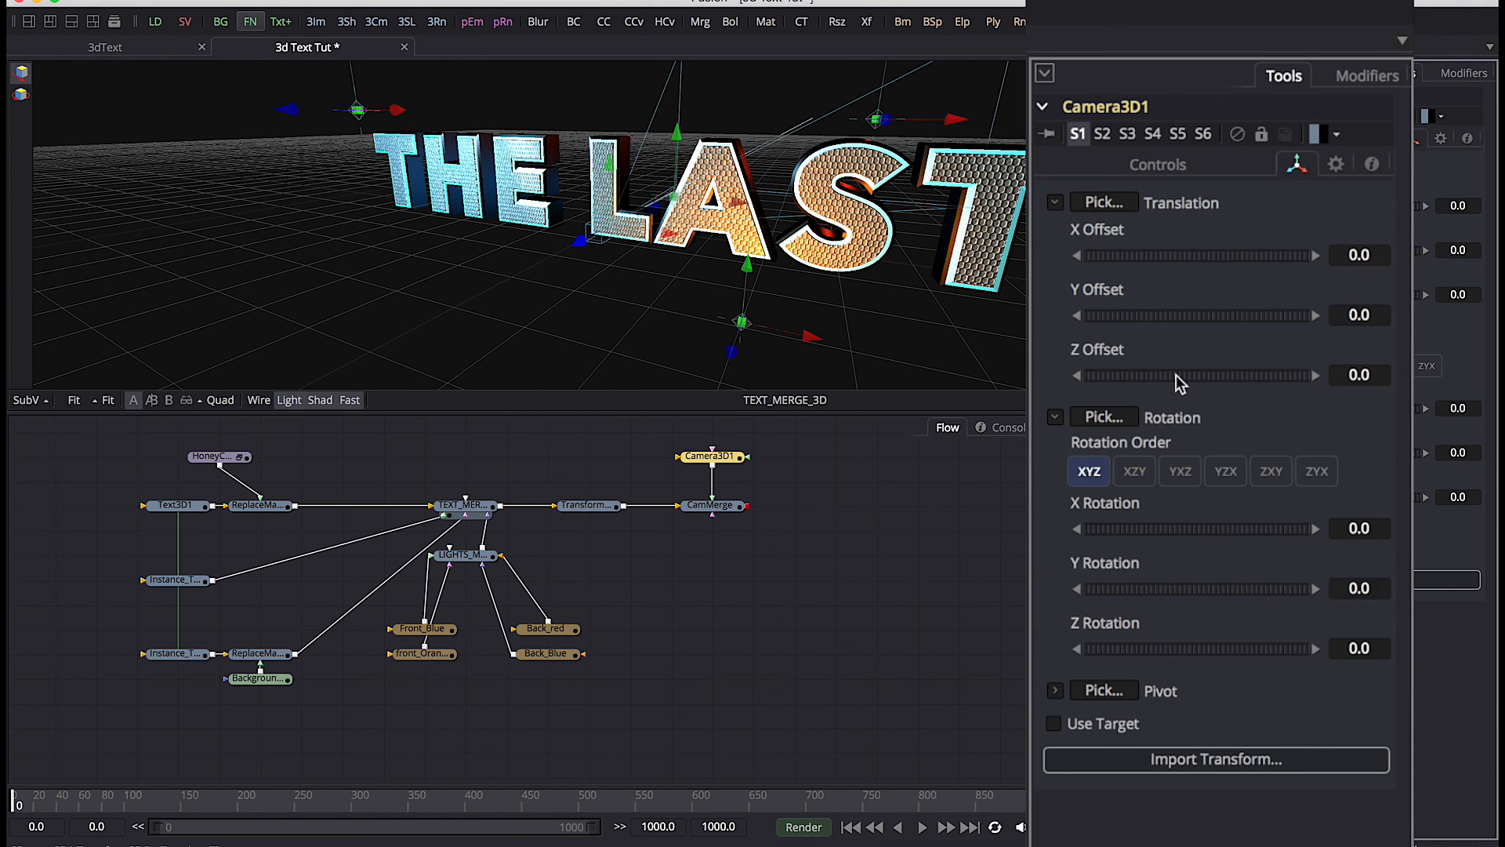
pyautogui.click(1359, 374)
pyautogui.write('7.1276')
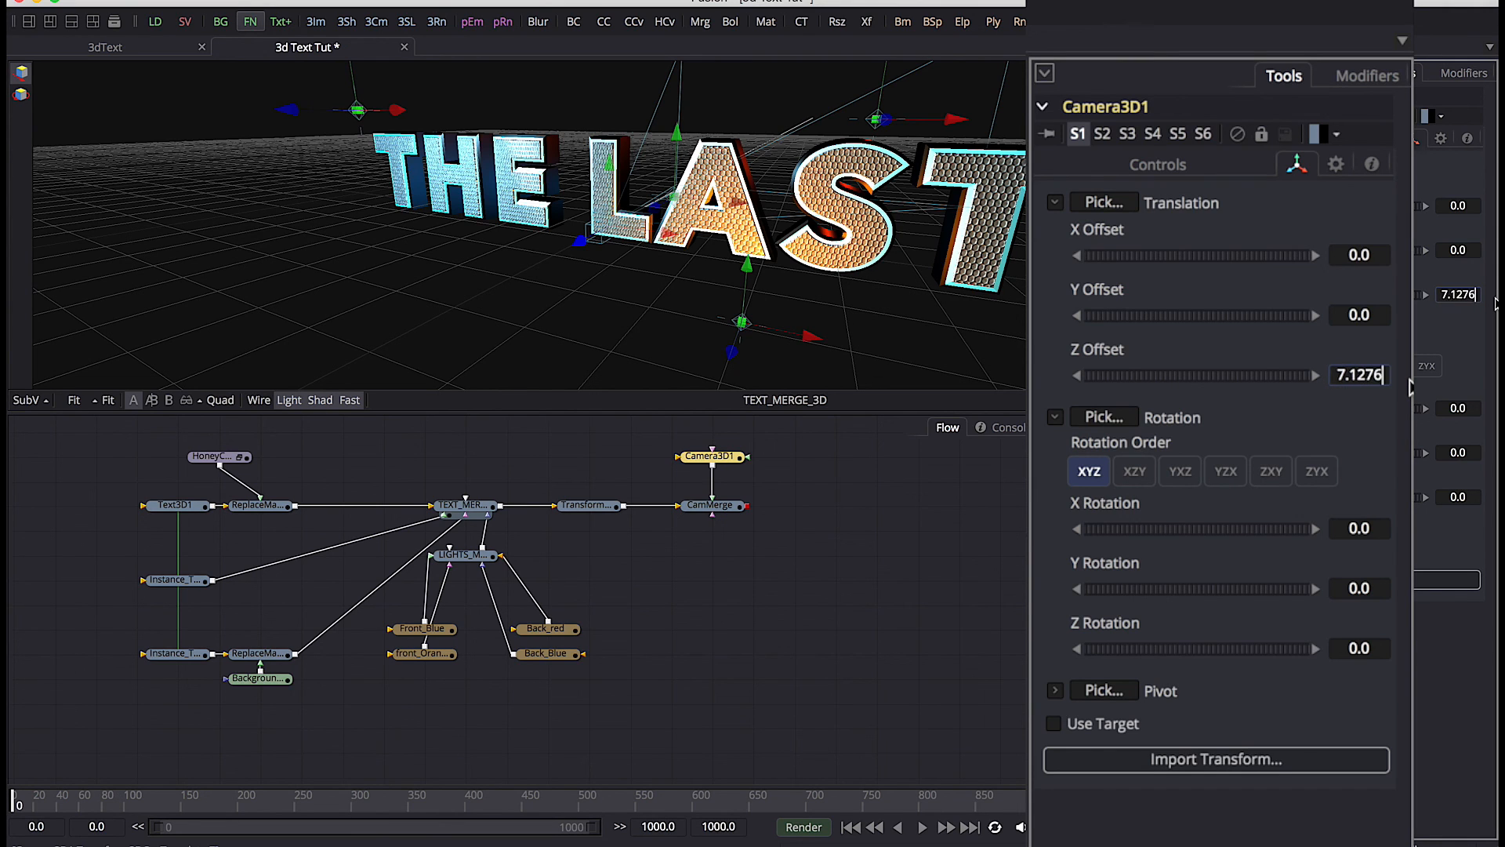
pyautogui.press('Tab')
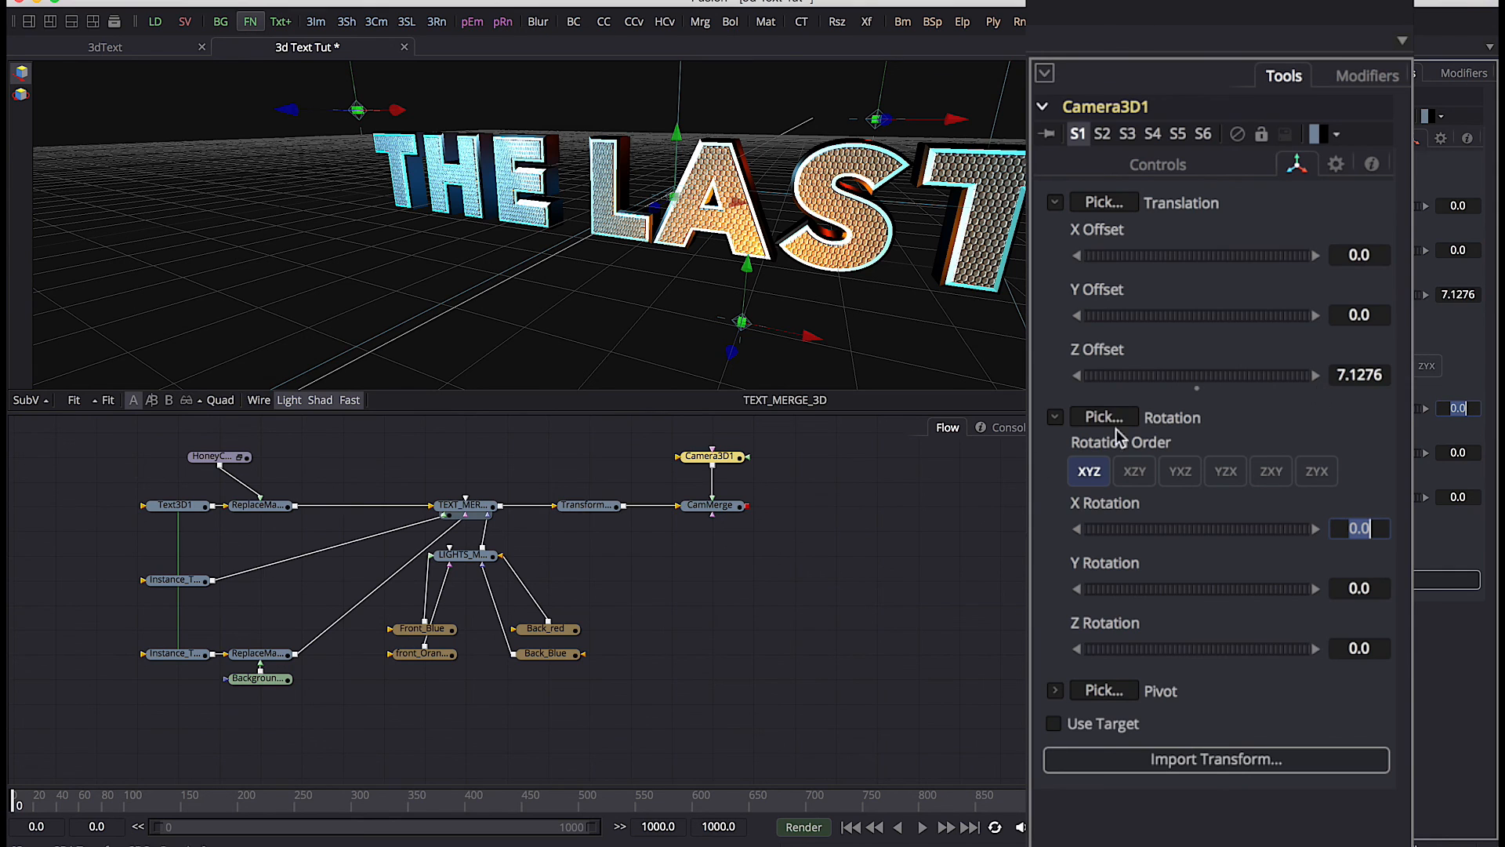
# Show CamMerge in the 3D viewer and examine the camera's position and frustum relative to the title
pyautogui.moveTo(722, 511); pyautogui.dragTo(751, 206)
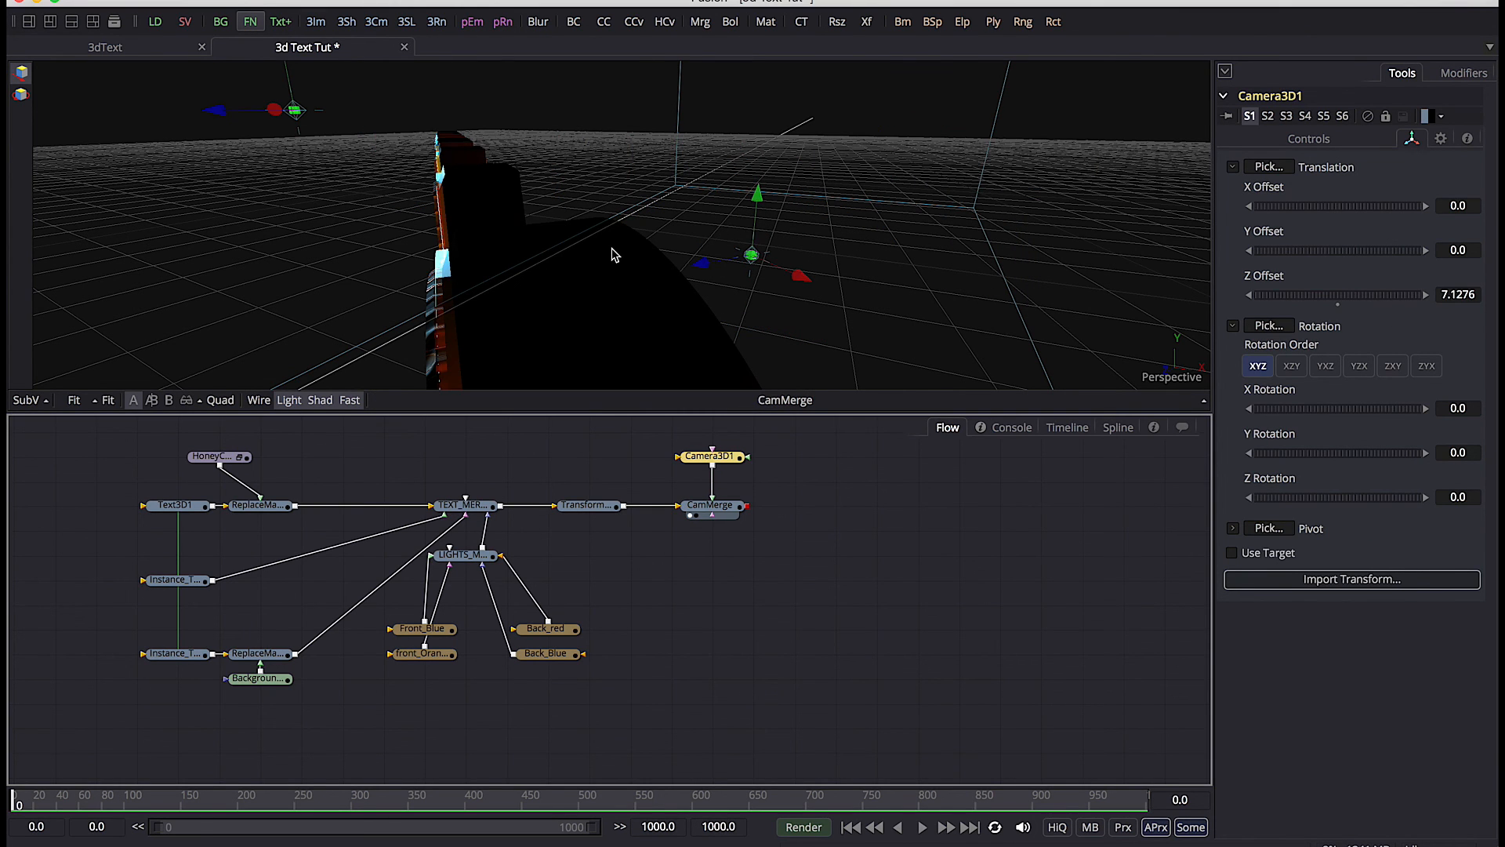
pyautogui.scroll(-10, 619, 231)
pyautogui.scroll(4, 619, 231)
pyautogui.scroll(-6, 618, 231)
pyautogui.scroll(4, 619, 231)
pyautogui.scroll(-2, 619, 231)
pyautogui.scroll(2, 619, 231)
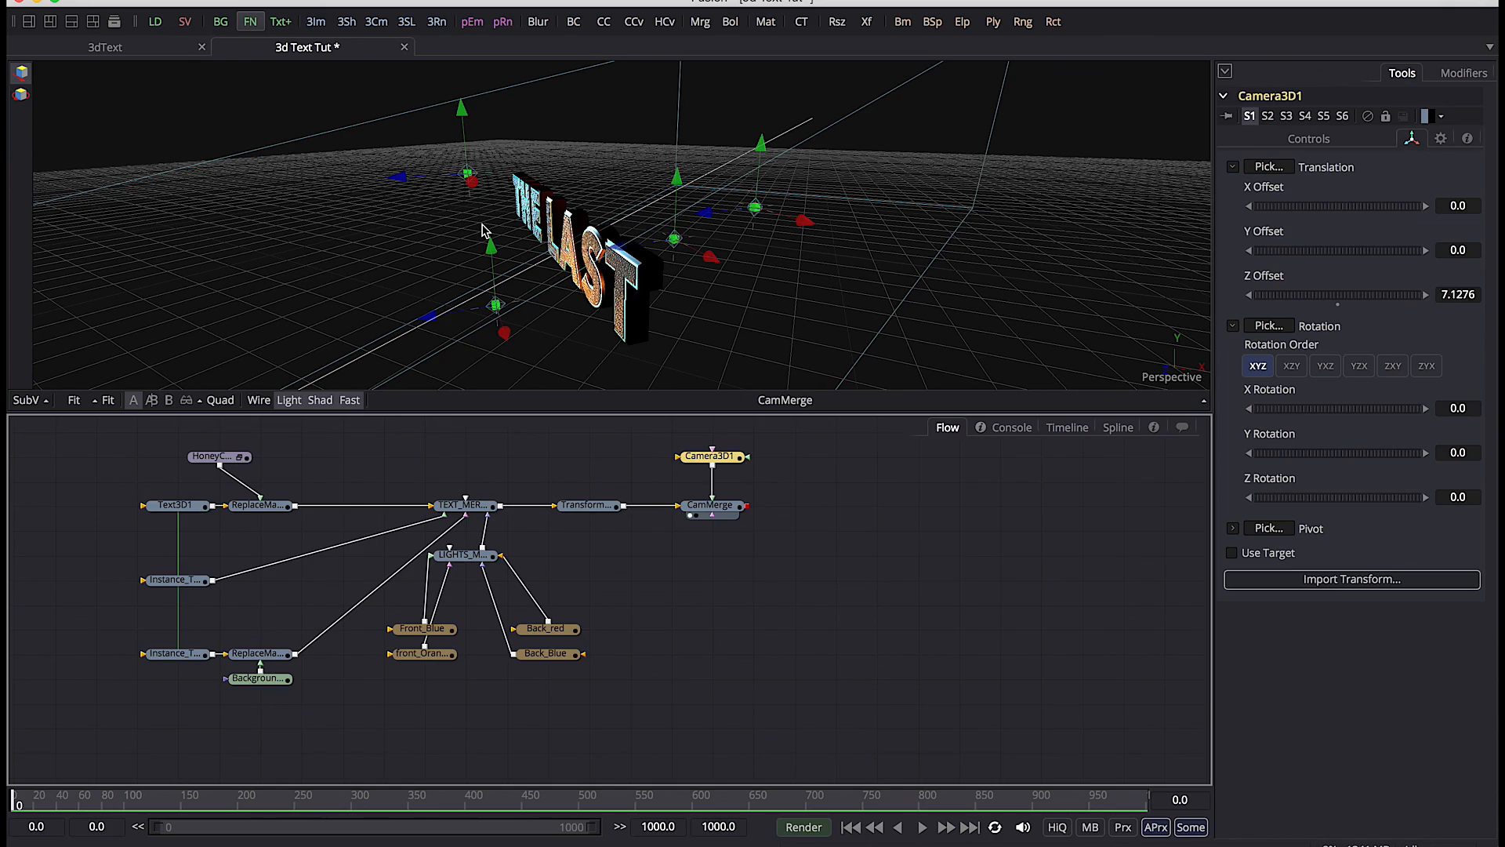
pyautogui.moveTo(484, 229); pyautogui.dragTo(746, 279)
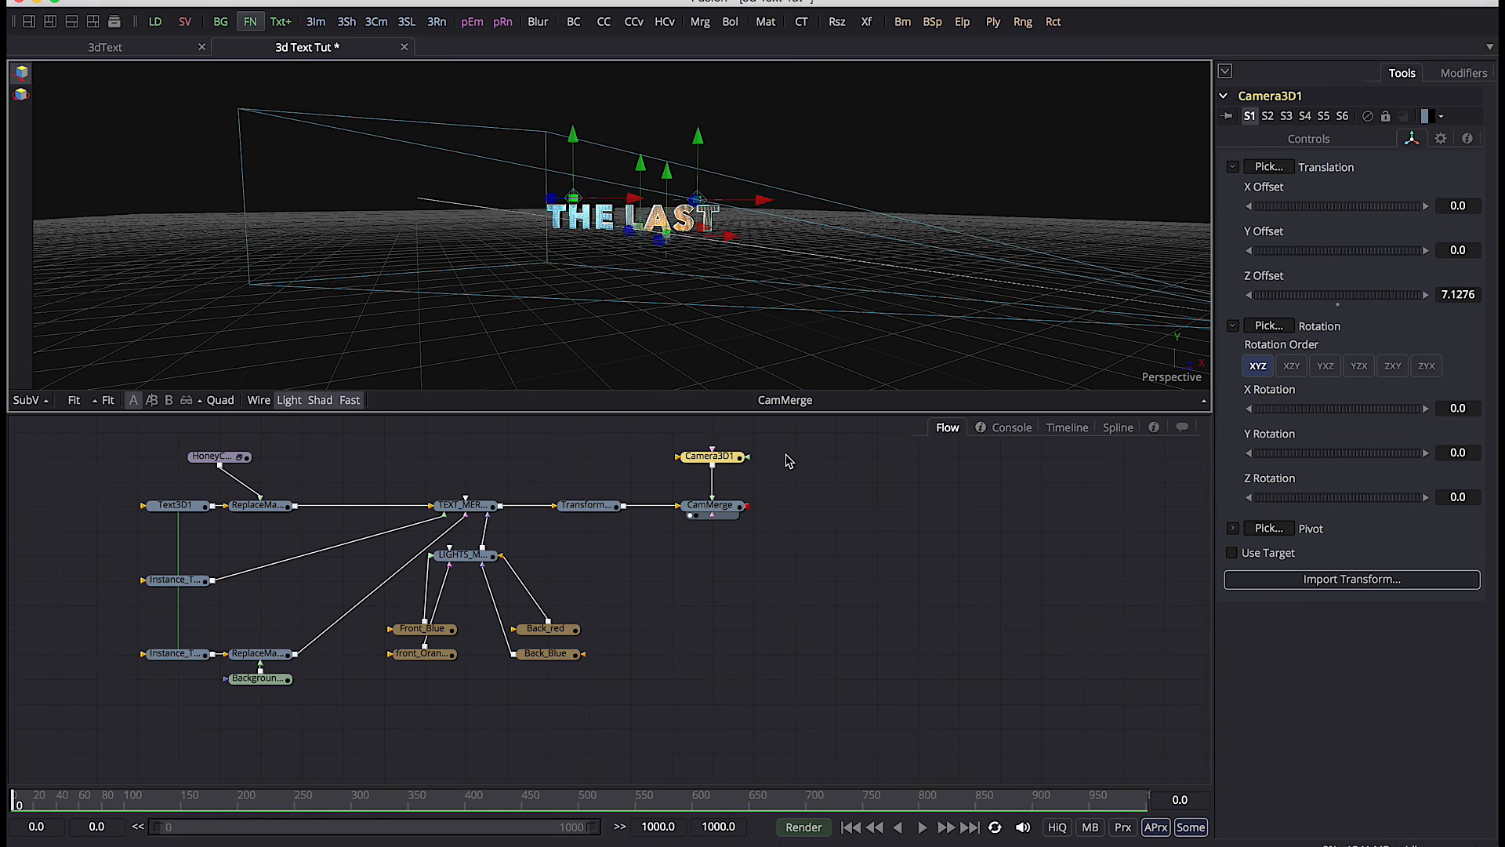
# Add a Renderer 3D after CamMerge, place it directly below the merge, and rename it Renderer - COLOR
pyautogui.click(729, 508)
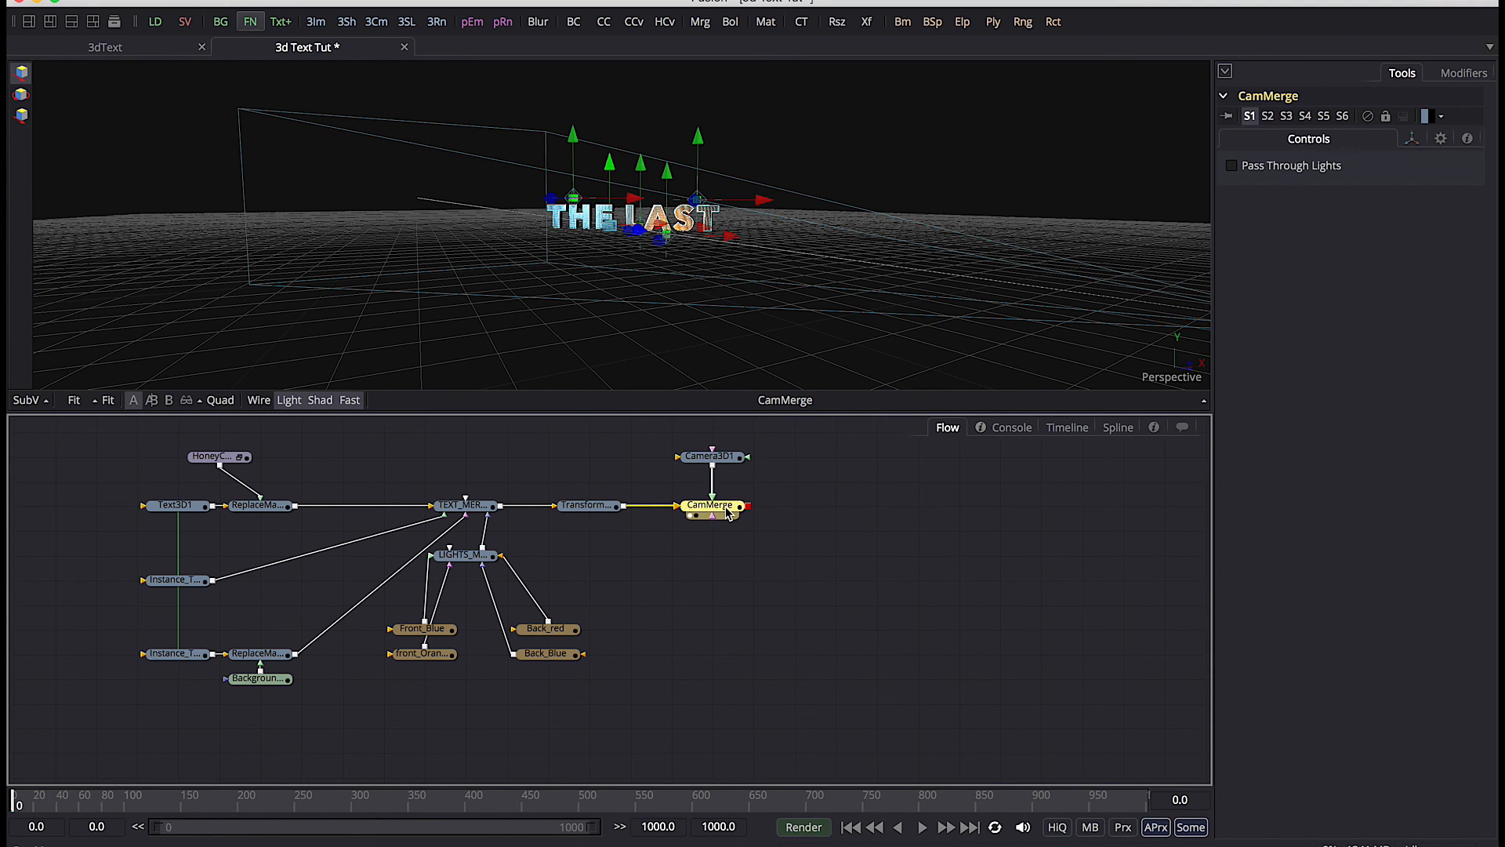
pyautogui.hotkey('shift', 'space')
pyautogui.write('ren')
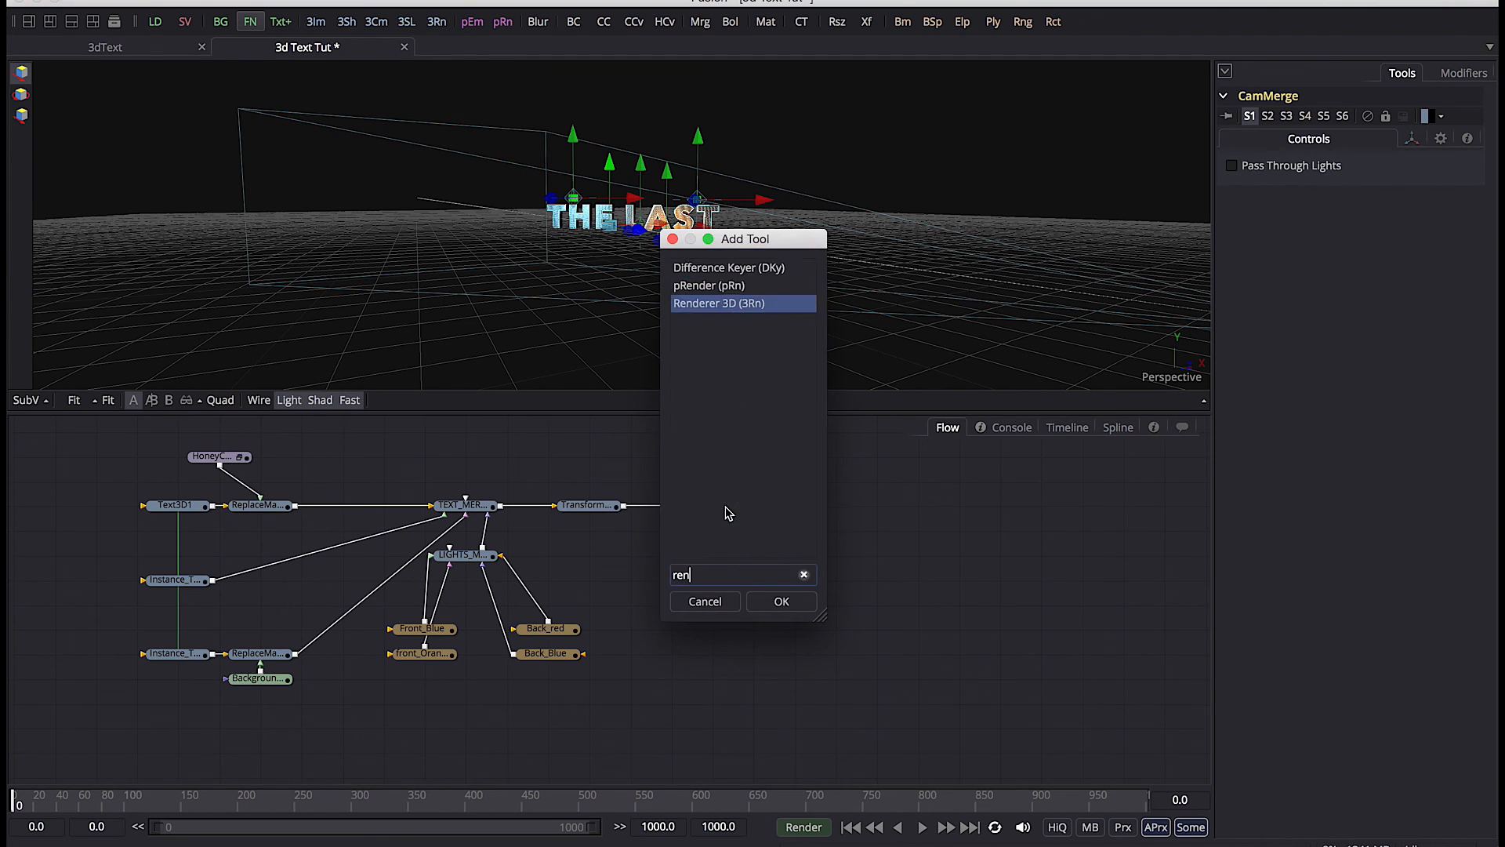
pyautogui.press('Return')
pyautogui.moveTo(805, 510); pyautogui.dragTo(724, 587)
pyautogui.press('F2')
pyautogui.write('Renderer ')
pyautogui.write('- COLOR')
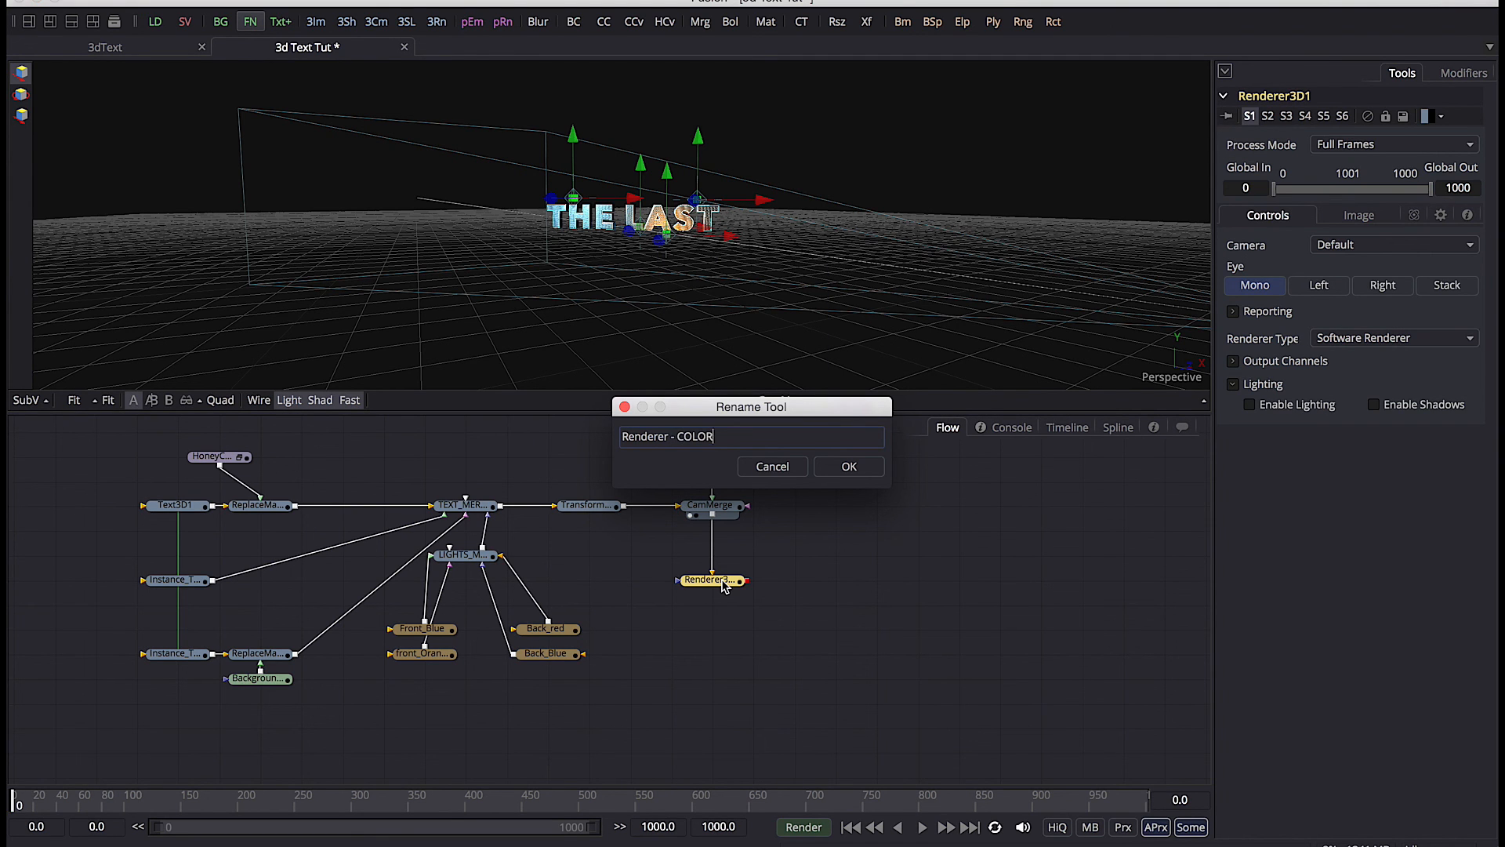
pyautogui.press('Return')
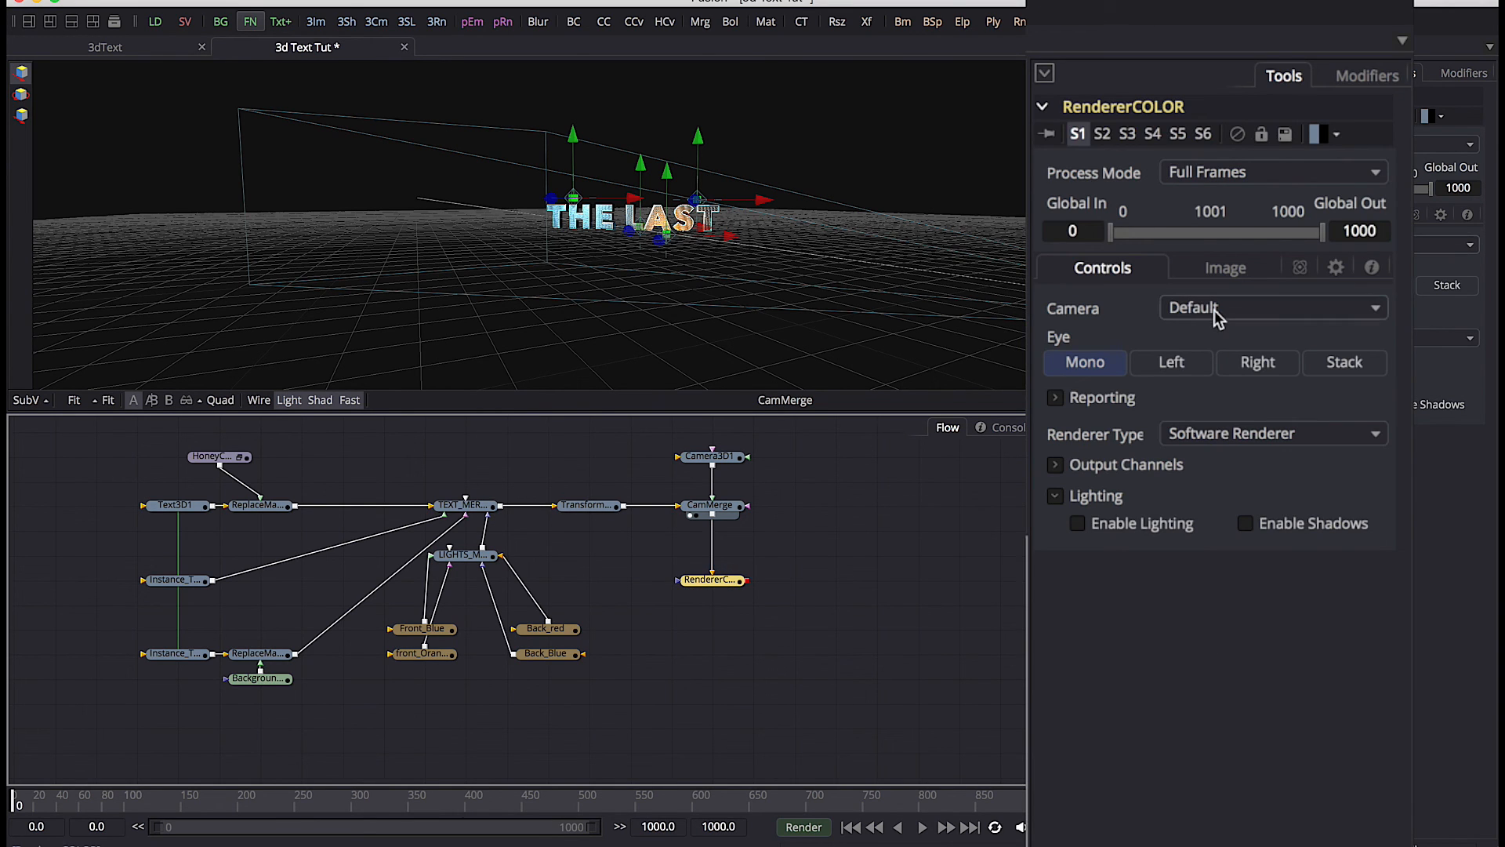
# Set the color renderer's type to OpenGL Renderer, with RGBA supersampling, lighting and shadows enabled
pyautogui.click(1223, 434)
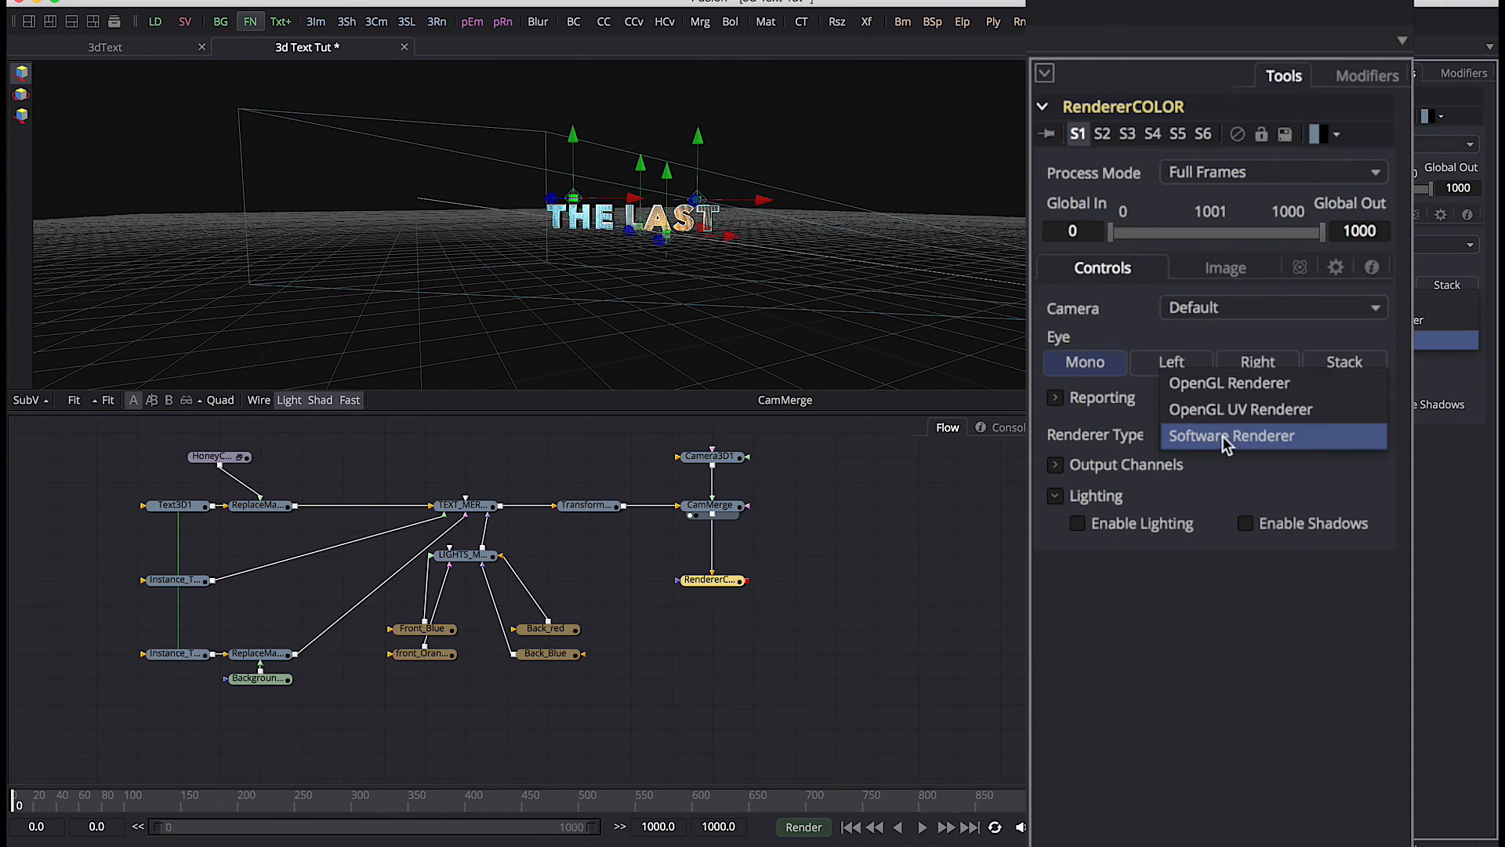
pyautogui.click(1229, 384)
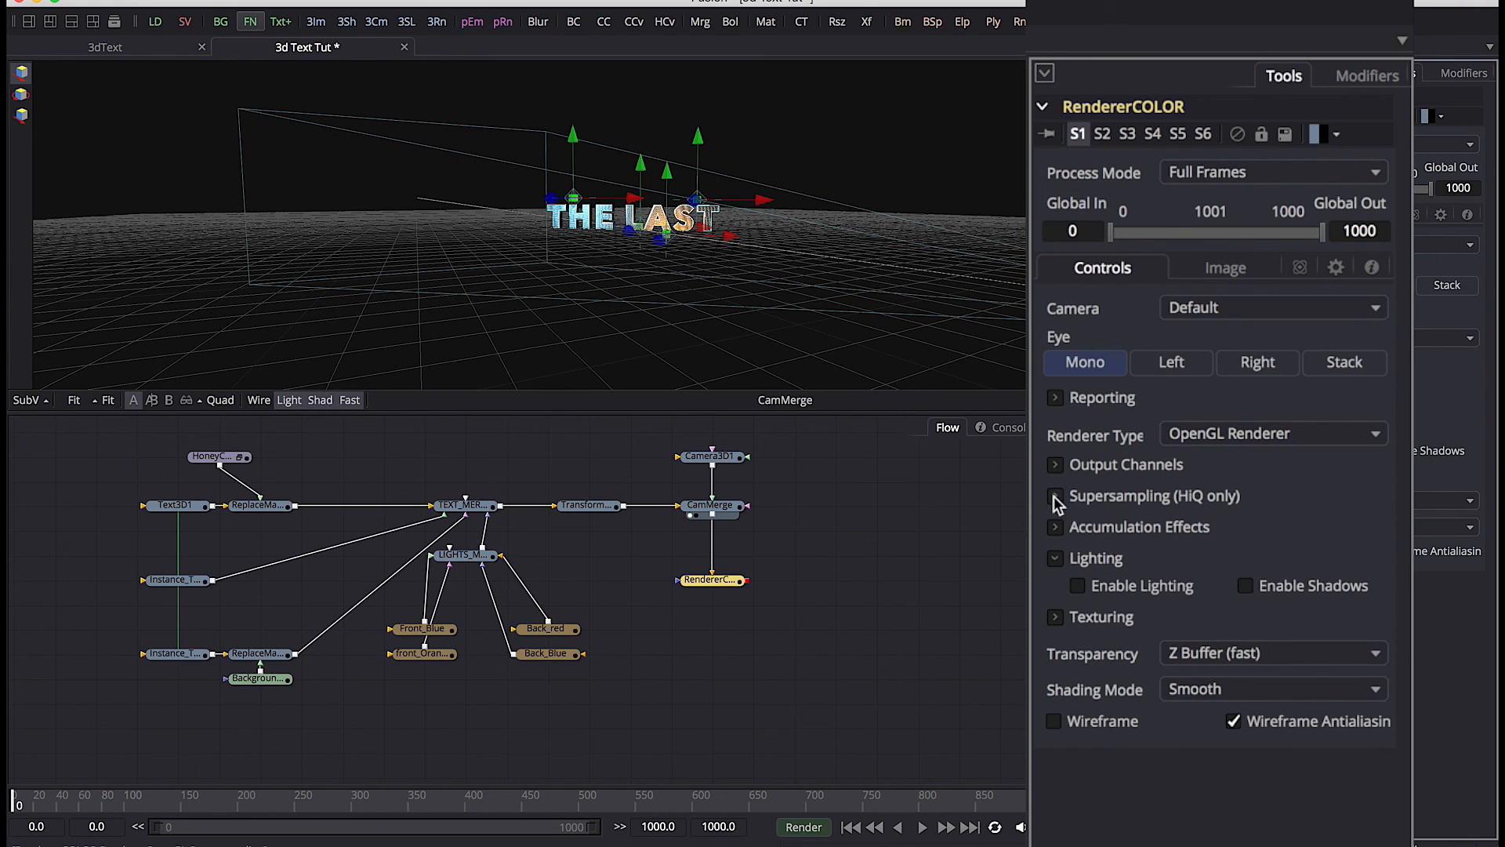
pyautogui.click(1055, 464)
pyautogui.click(1198, 495)
pyautogui.click(1077, 724)
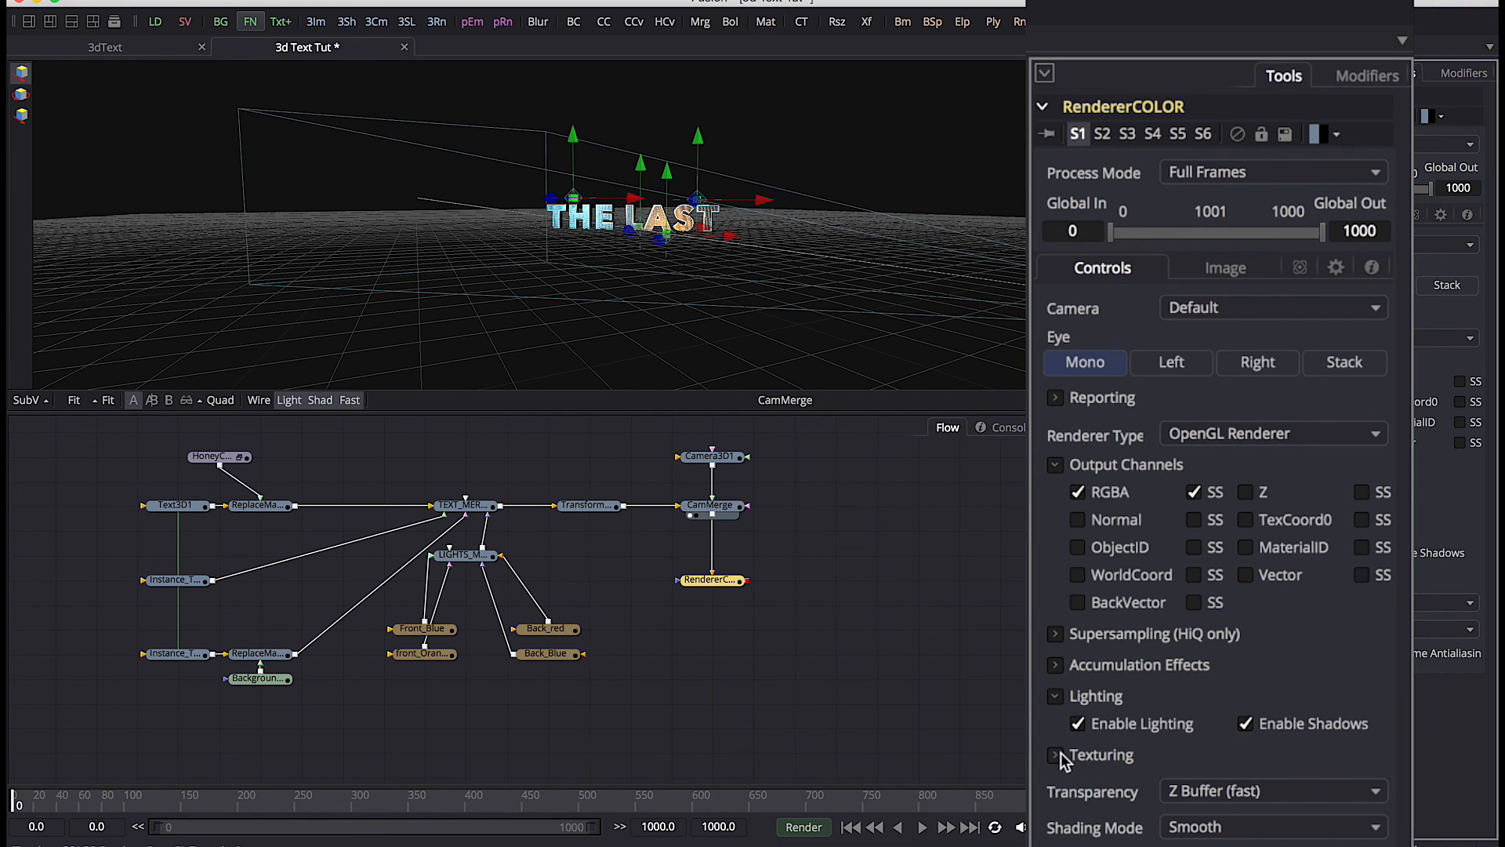
# Enable accumulation effects on the color renderer with depth of field quality 8 and DoF blur 0.09543
pyautogui.click(1056, 665)
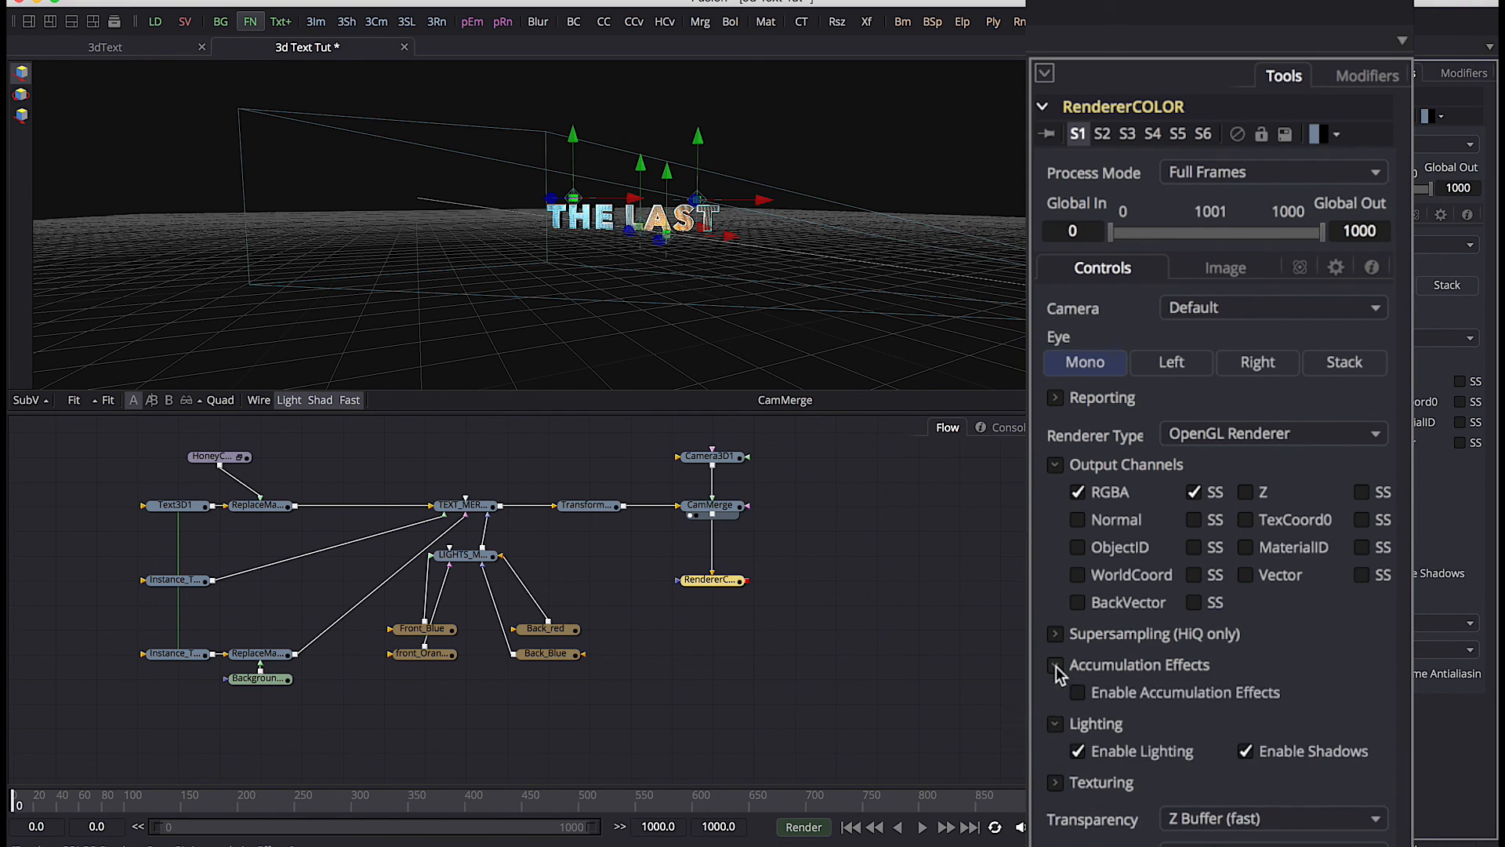
pyautogui.click(1078, 693)
pyautogui.scroll(-5, 1108, 690)
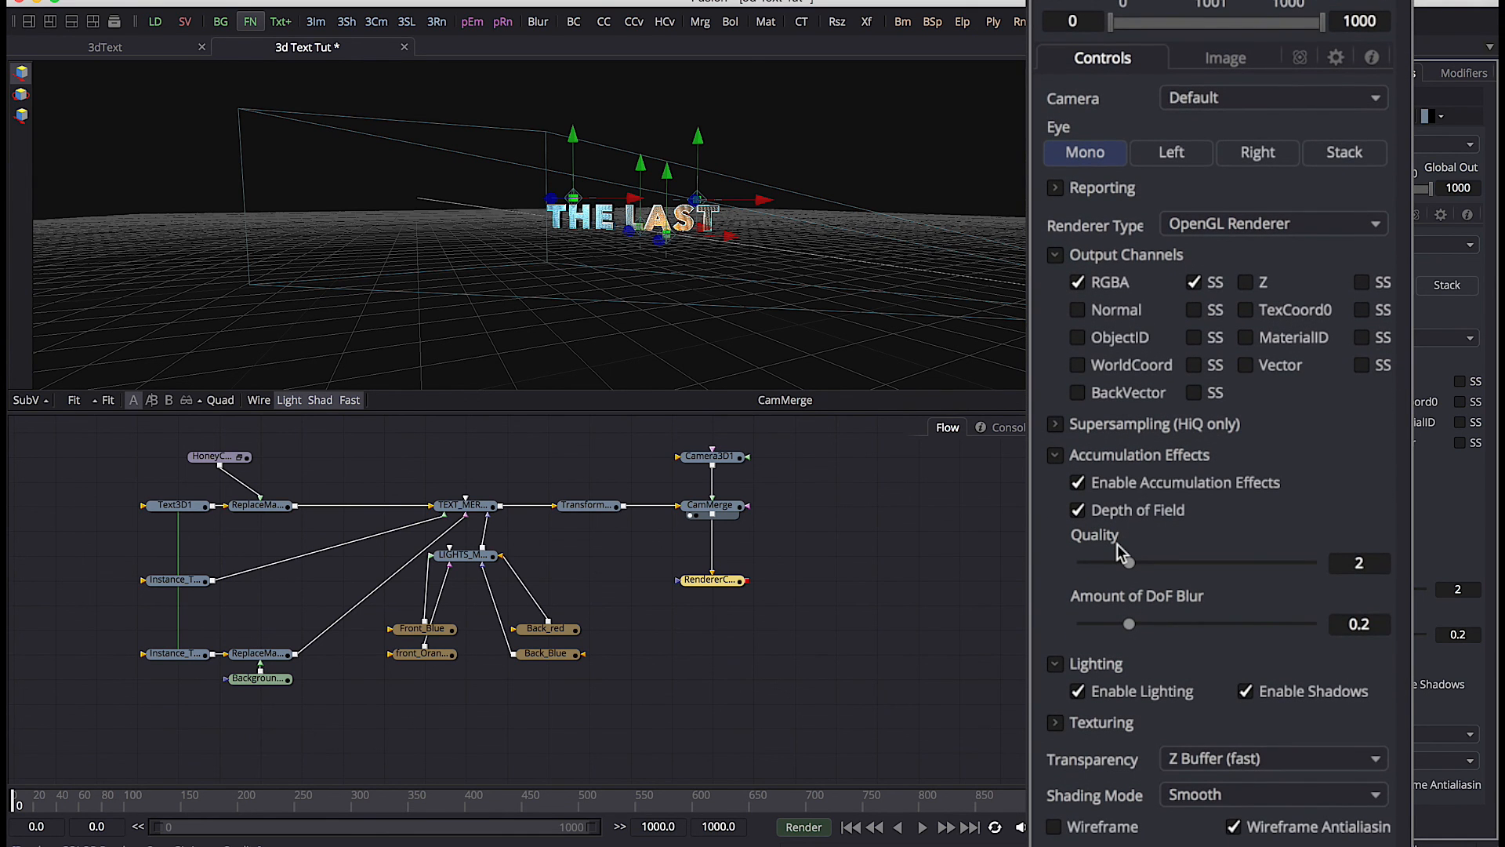
pyautogui.click(1379, 565)
pyautogui.write('8')
pyautogui.press('Tab')
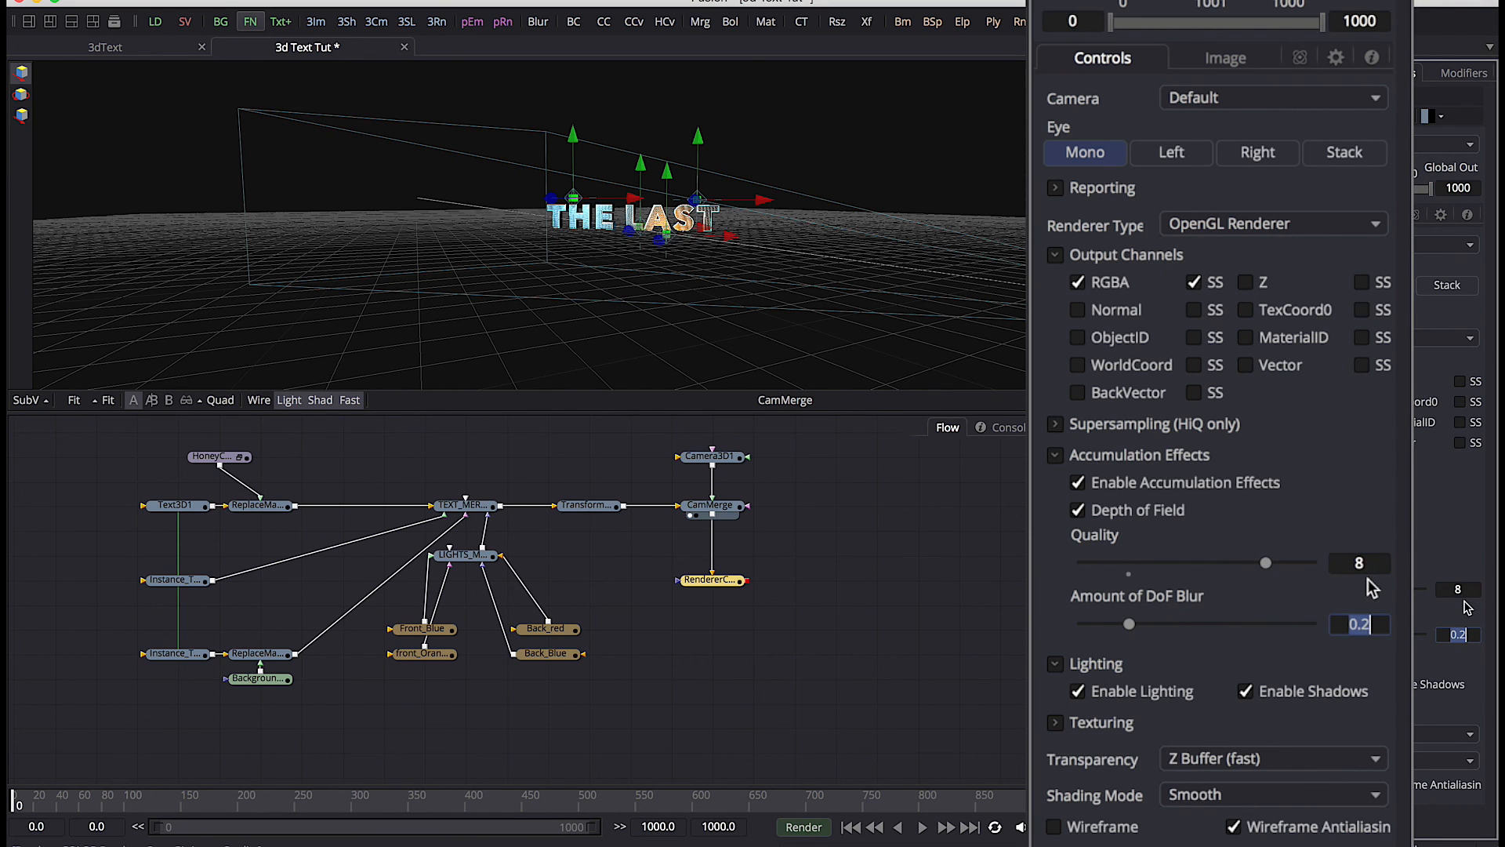
pyautogui.write('0.0')
pyautogui.write('5543')
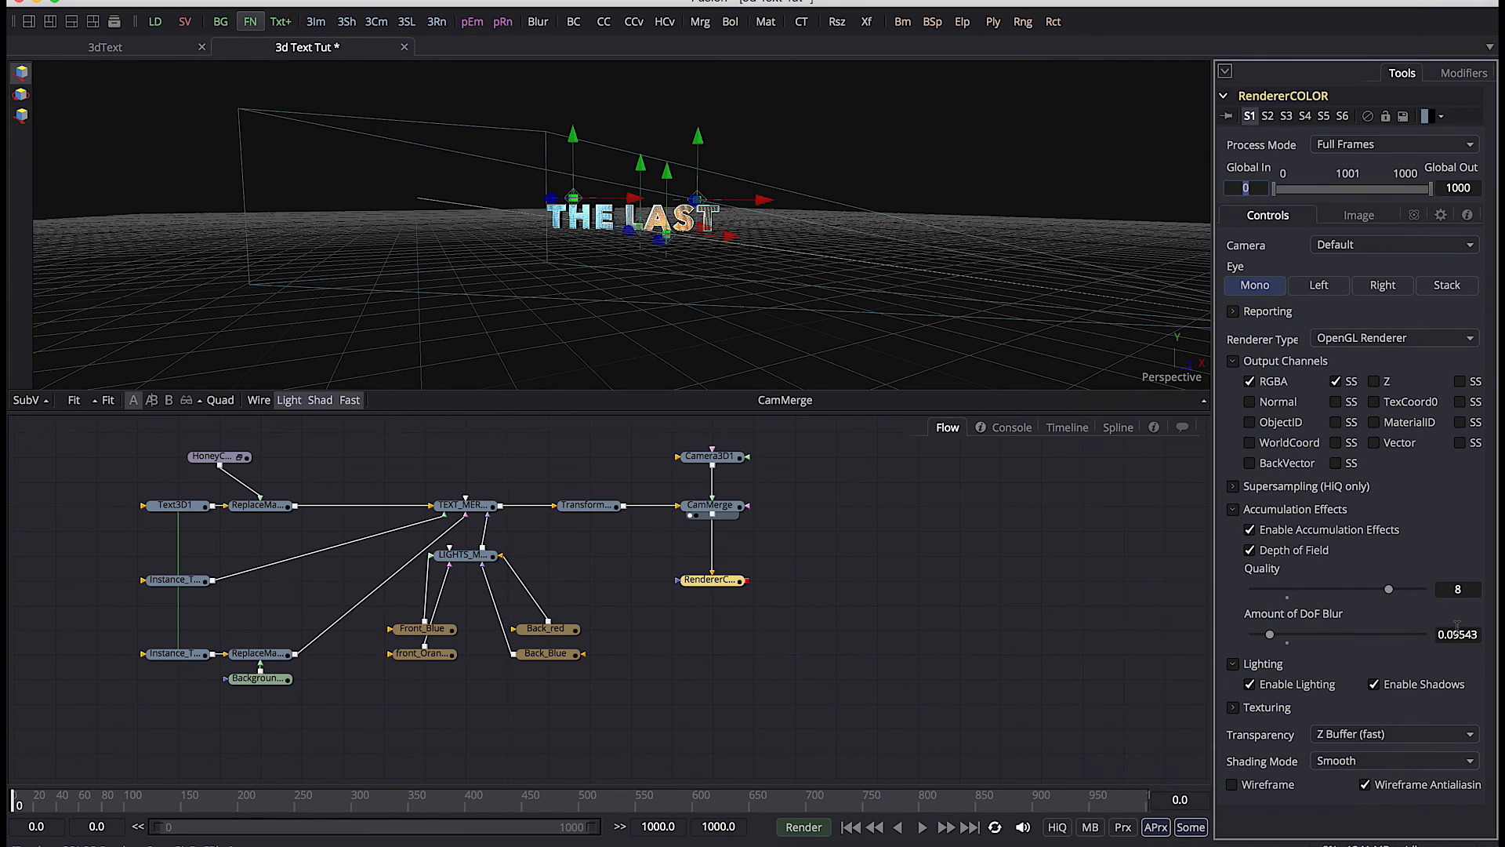
# Show the color renderer's output without the checker underlay and compare it with depth of field off and on
pyautogui.moveTo(719, 581); pyautogui.dragTo(718, 345)
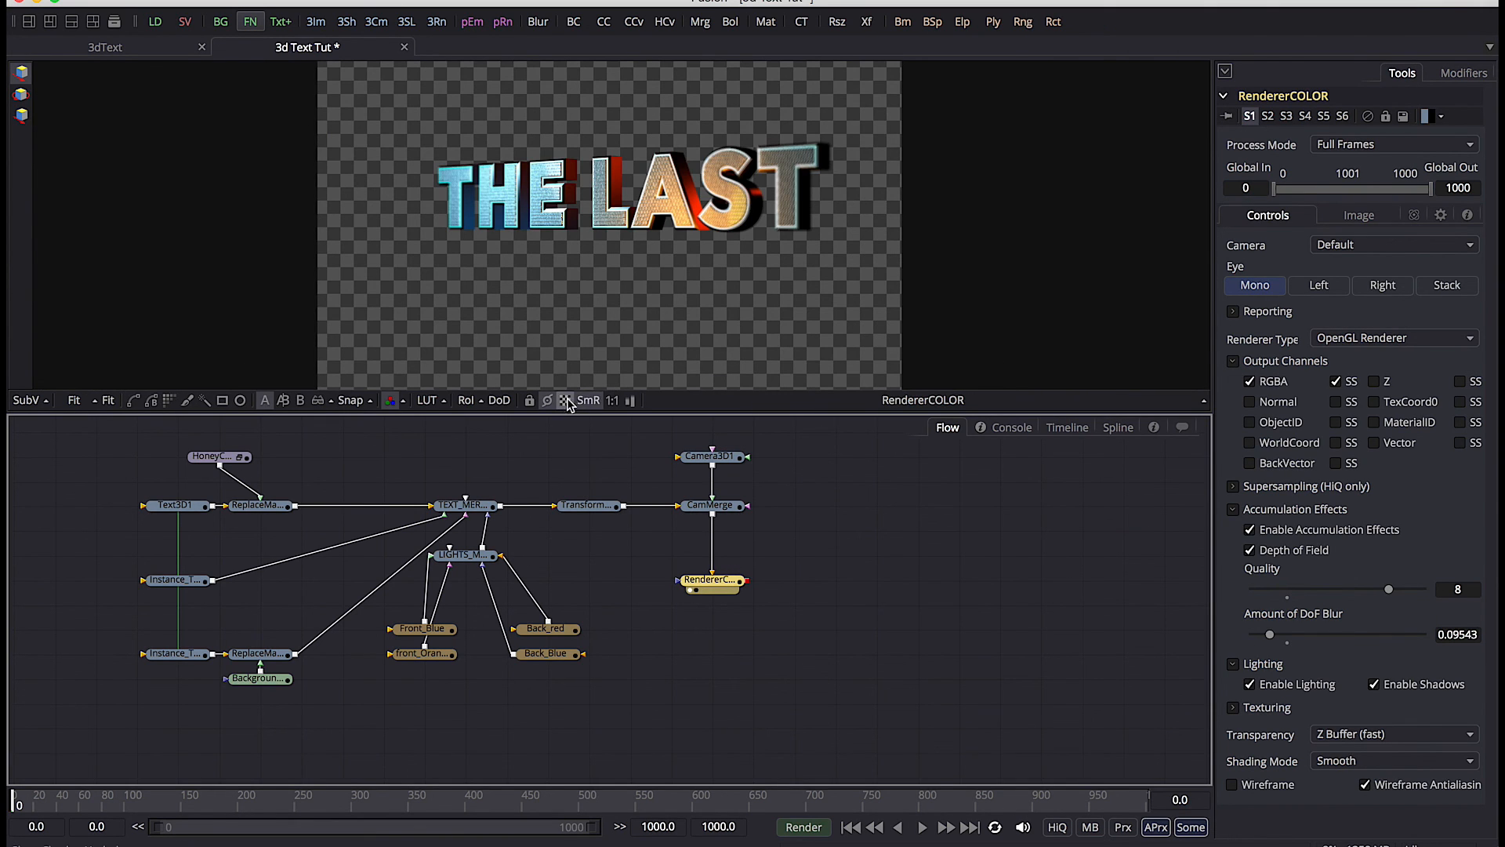
pyautogui.click(565, 400)
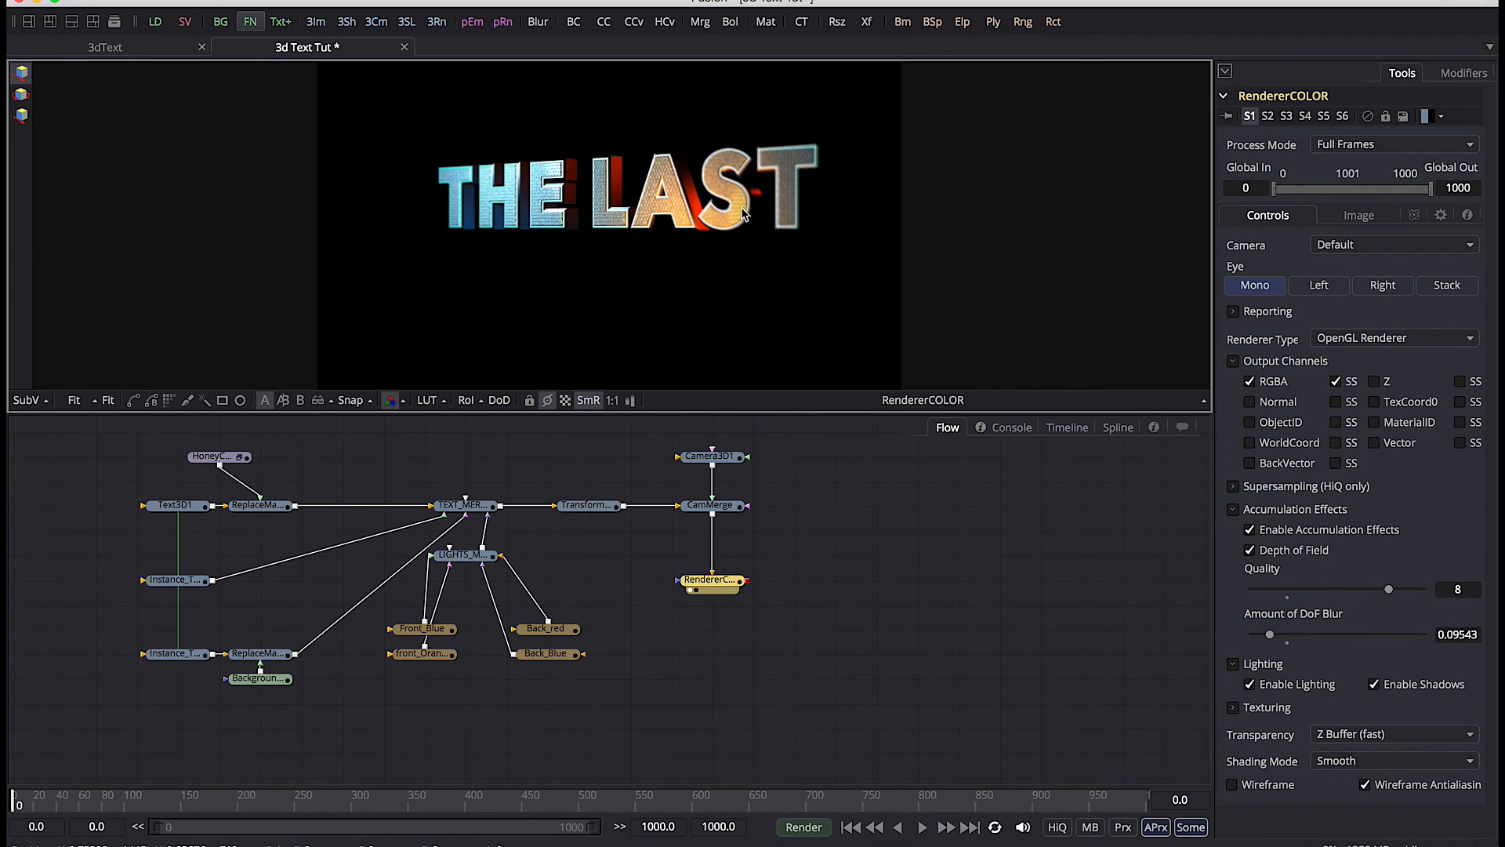
pyautogui.click(1250, 550)
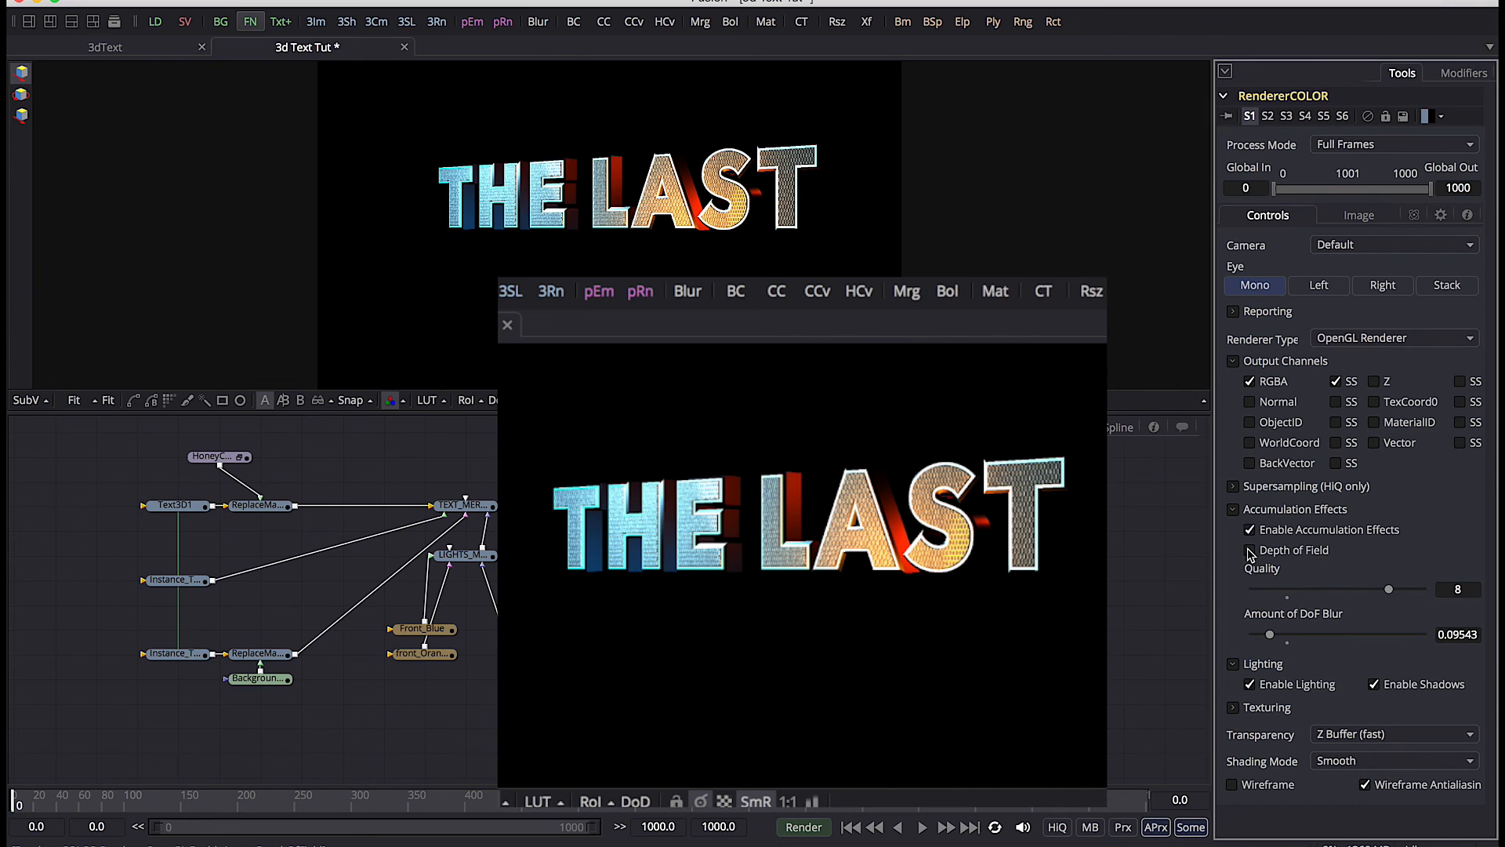
pyautogui.click(1250, 550)
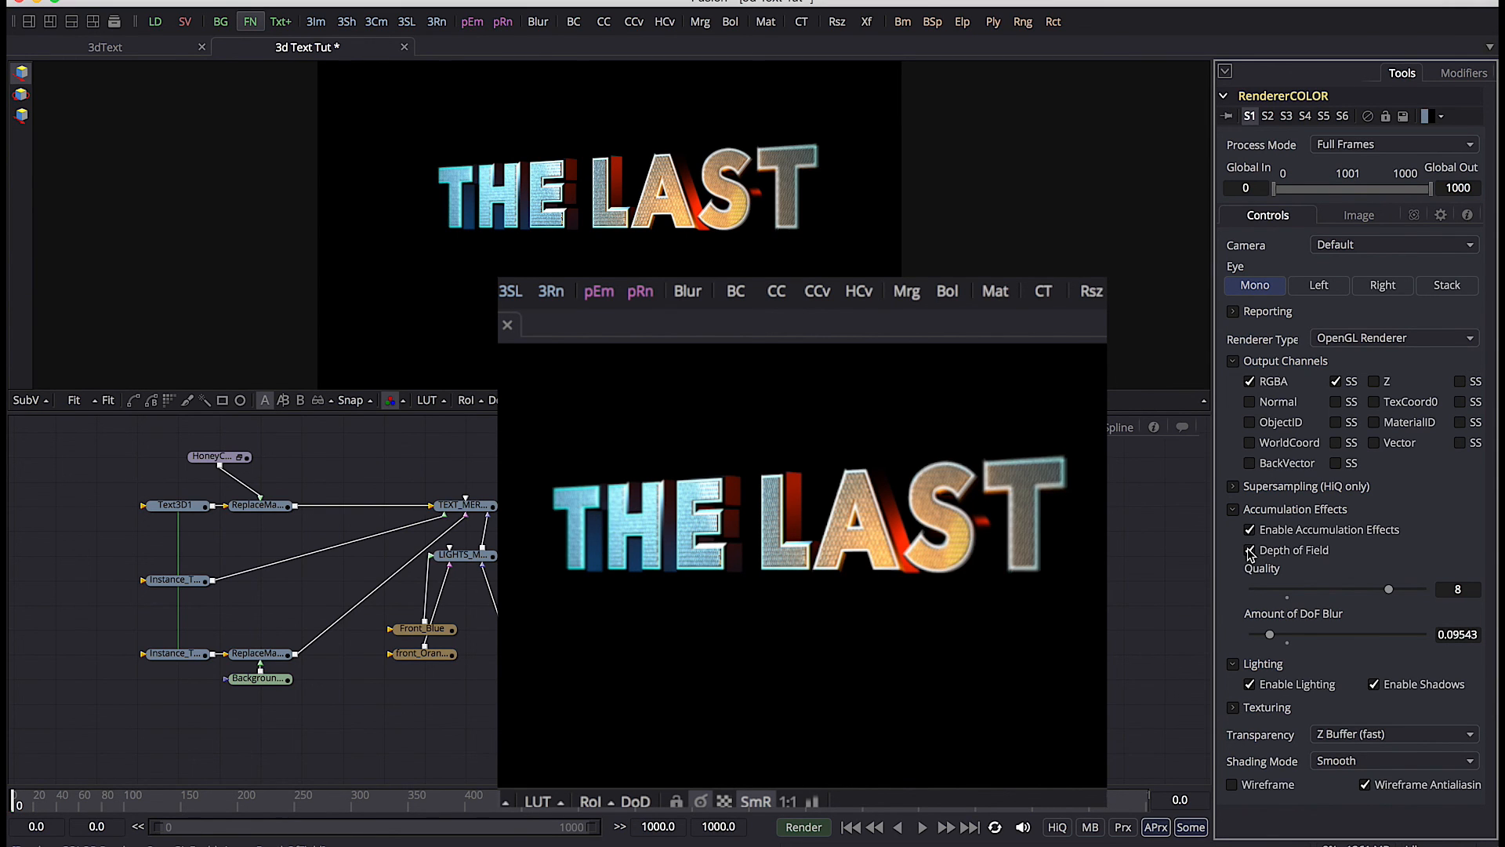
# Set the color renderer's image depth to 16bit float
pyautogui.click(1362, 219)
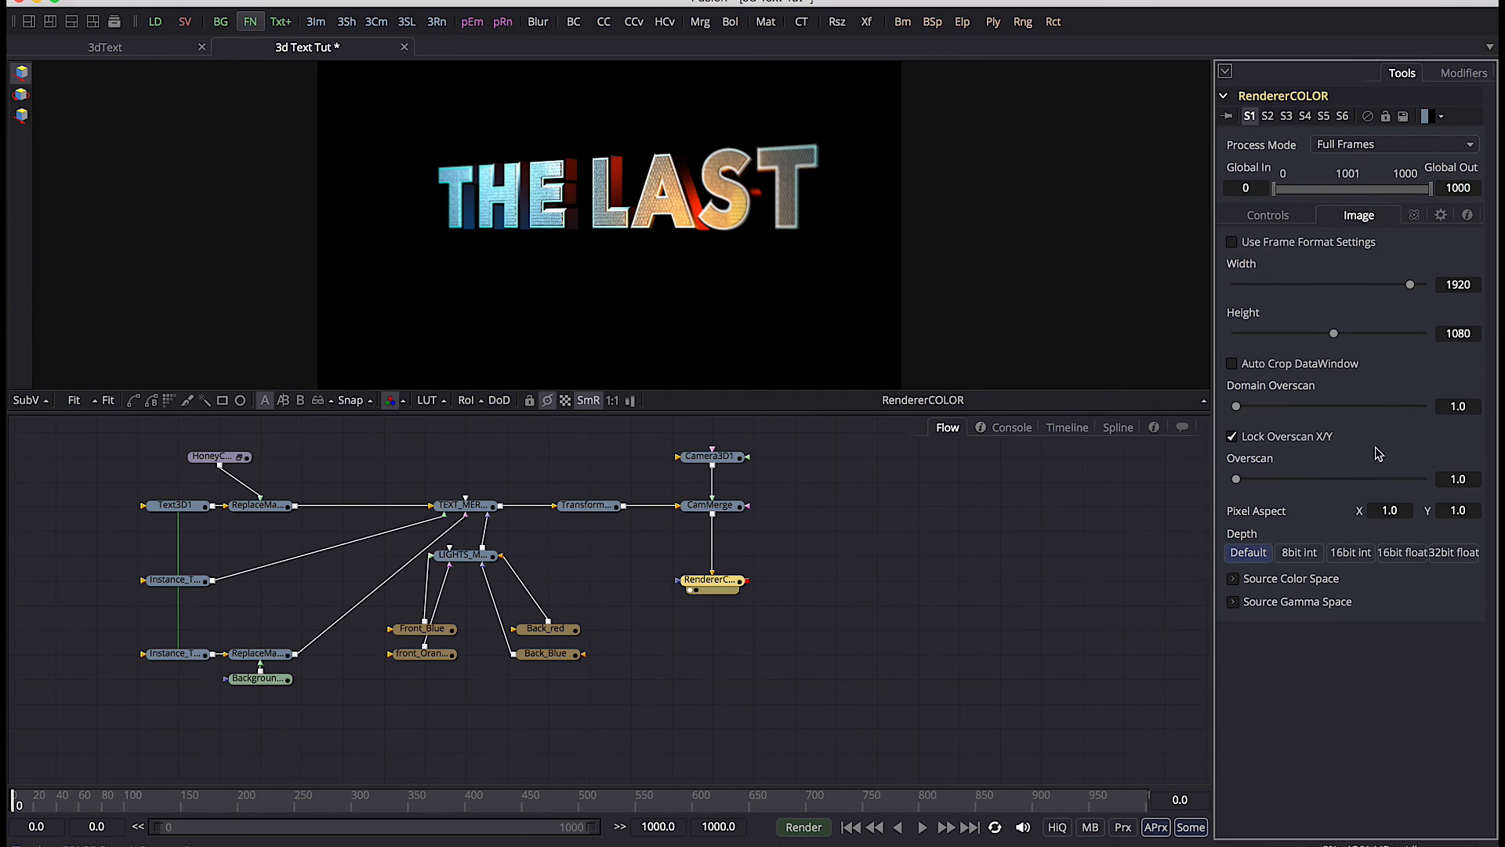
pyautogui.click(1401, 553)
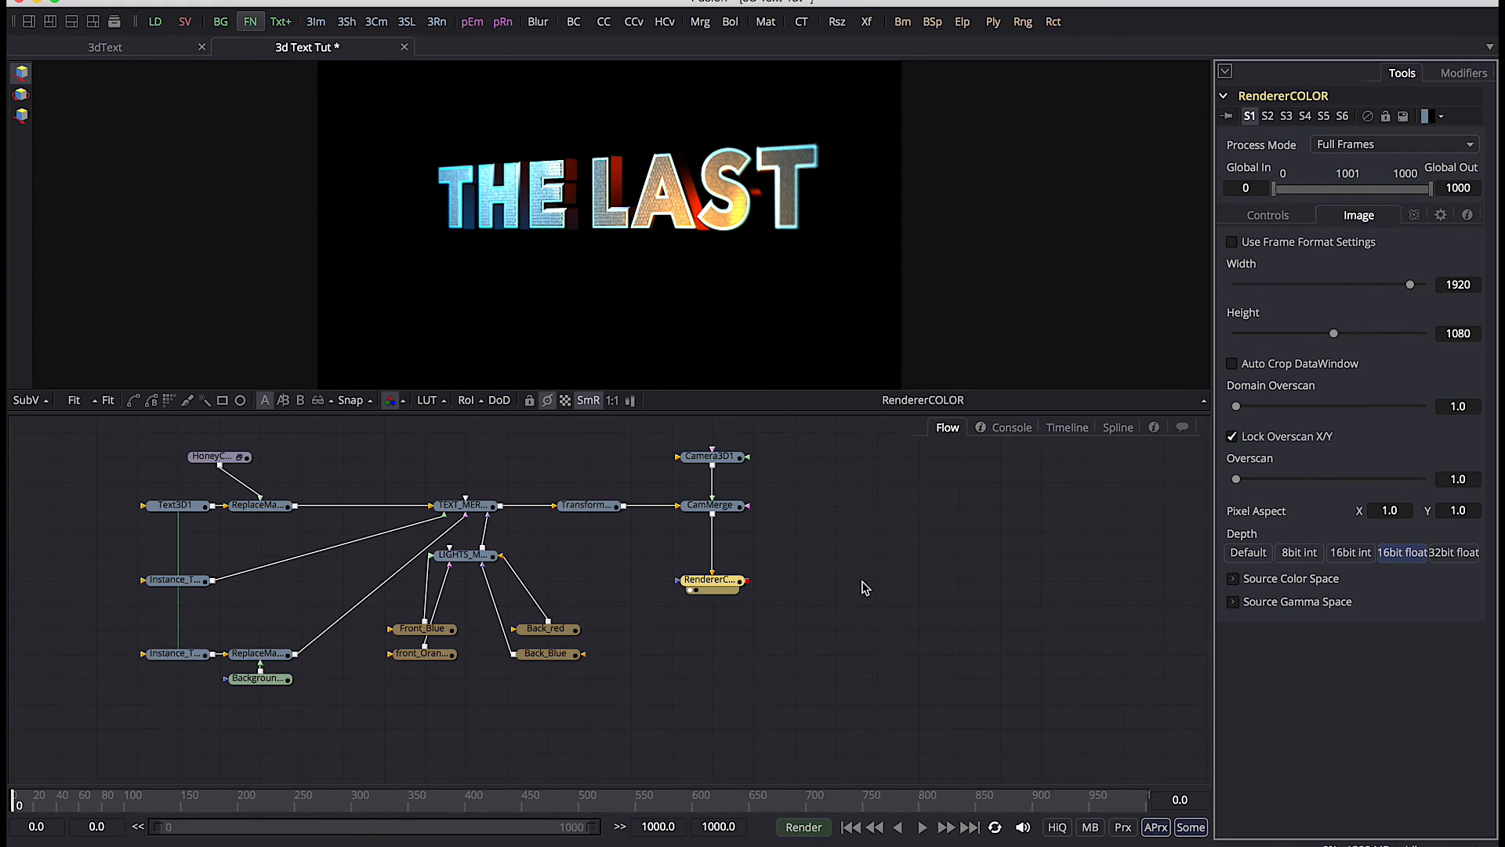
# Add a second Renderer 3D after CamMerge, rename it Renderer_WIRE, and move it farther from the merge
pyautogui.click(725, 510)
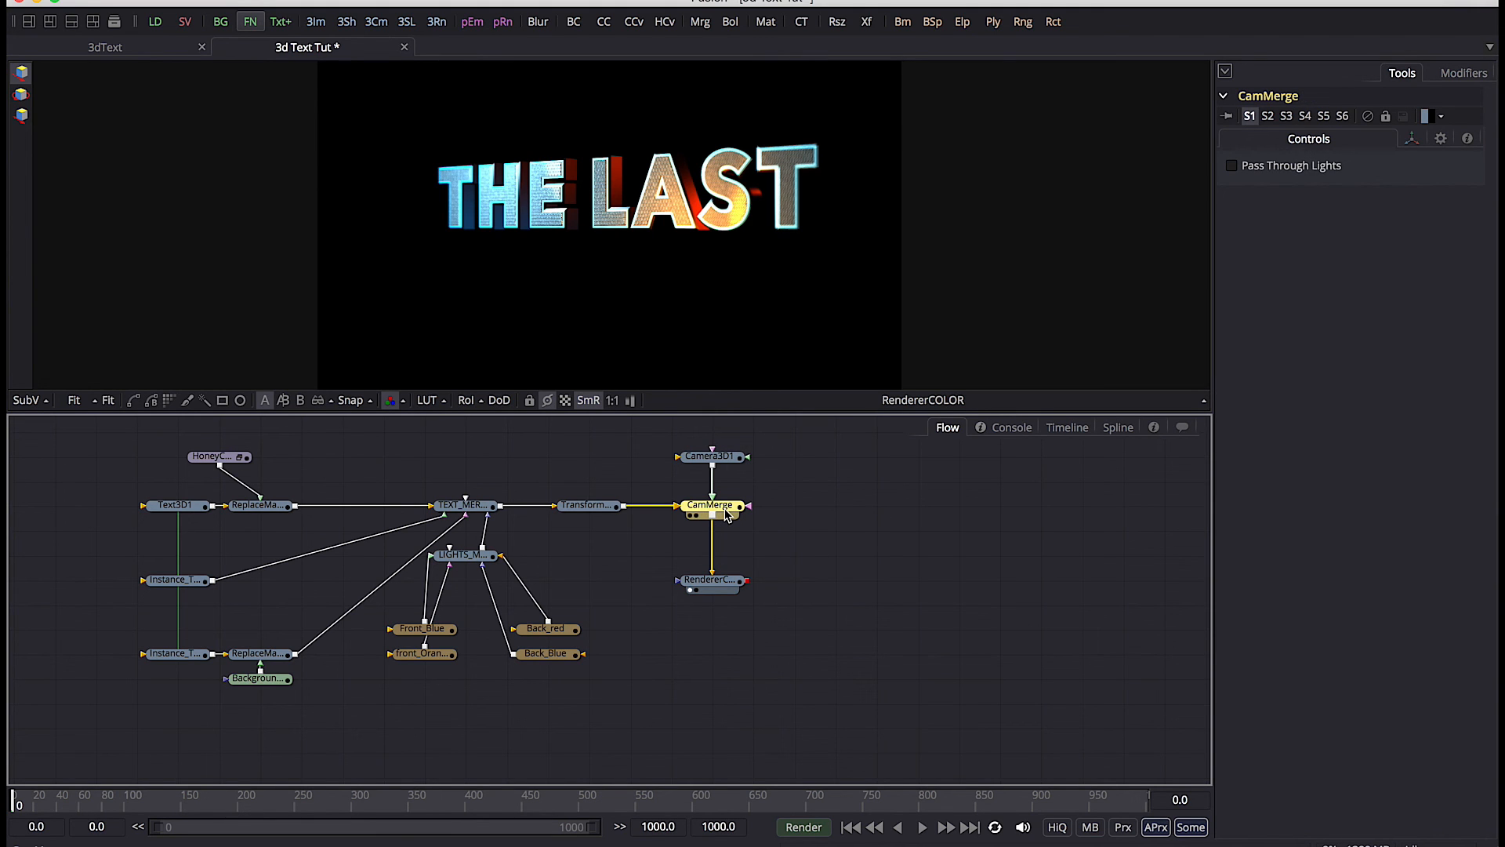
pyautogui.hotkey('shift', 'space')
pyautogui.write('ren')
pyautogui.press('Return')
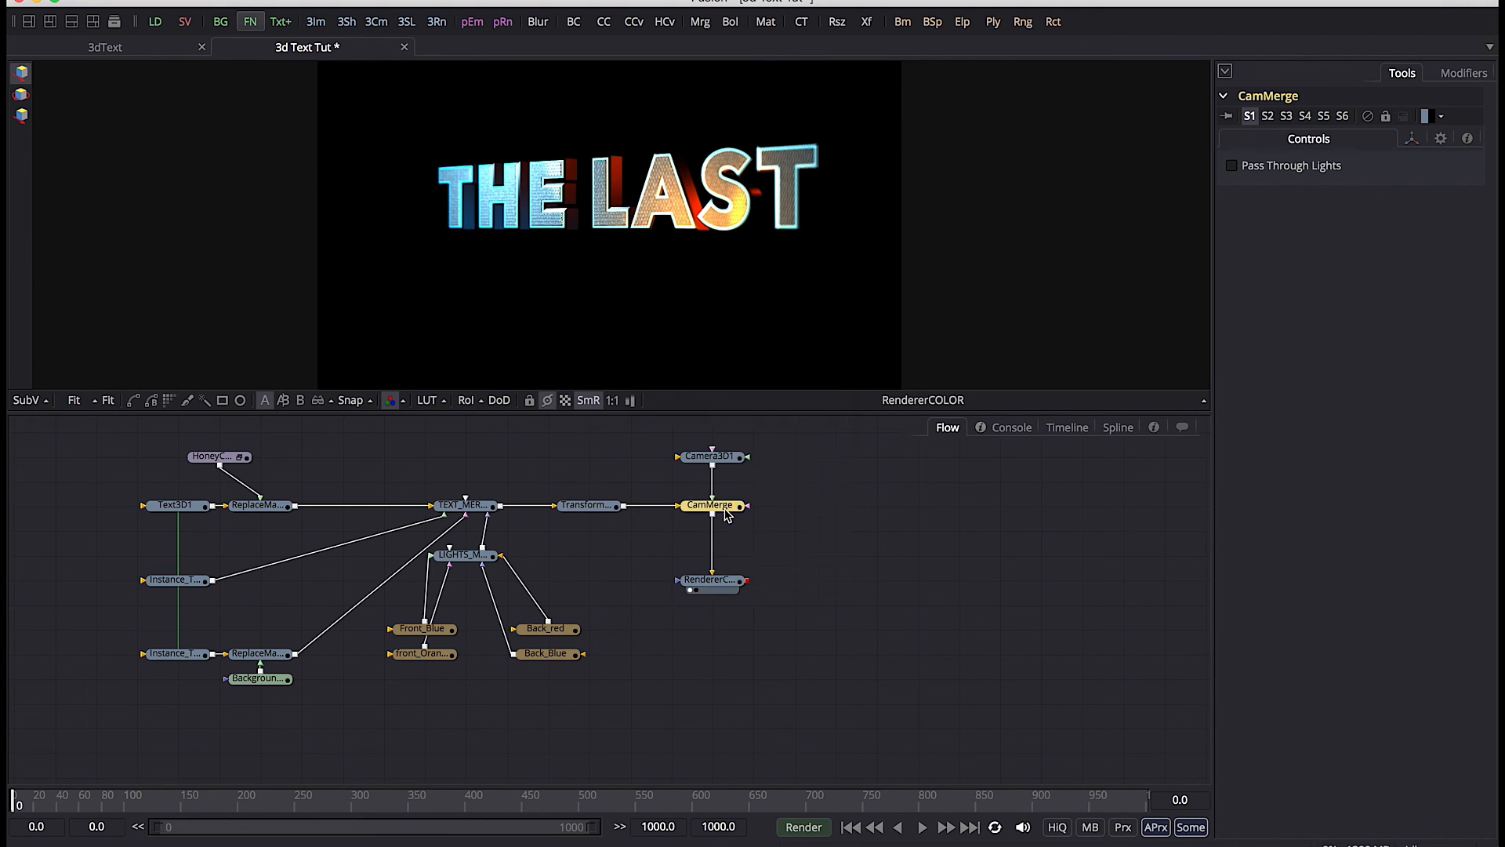
pyautogui.press('F2')
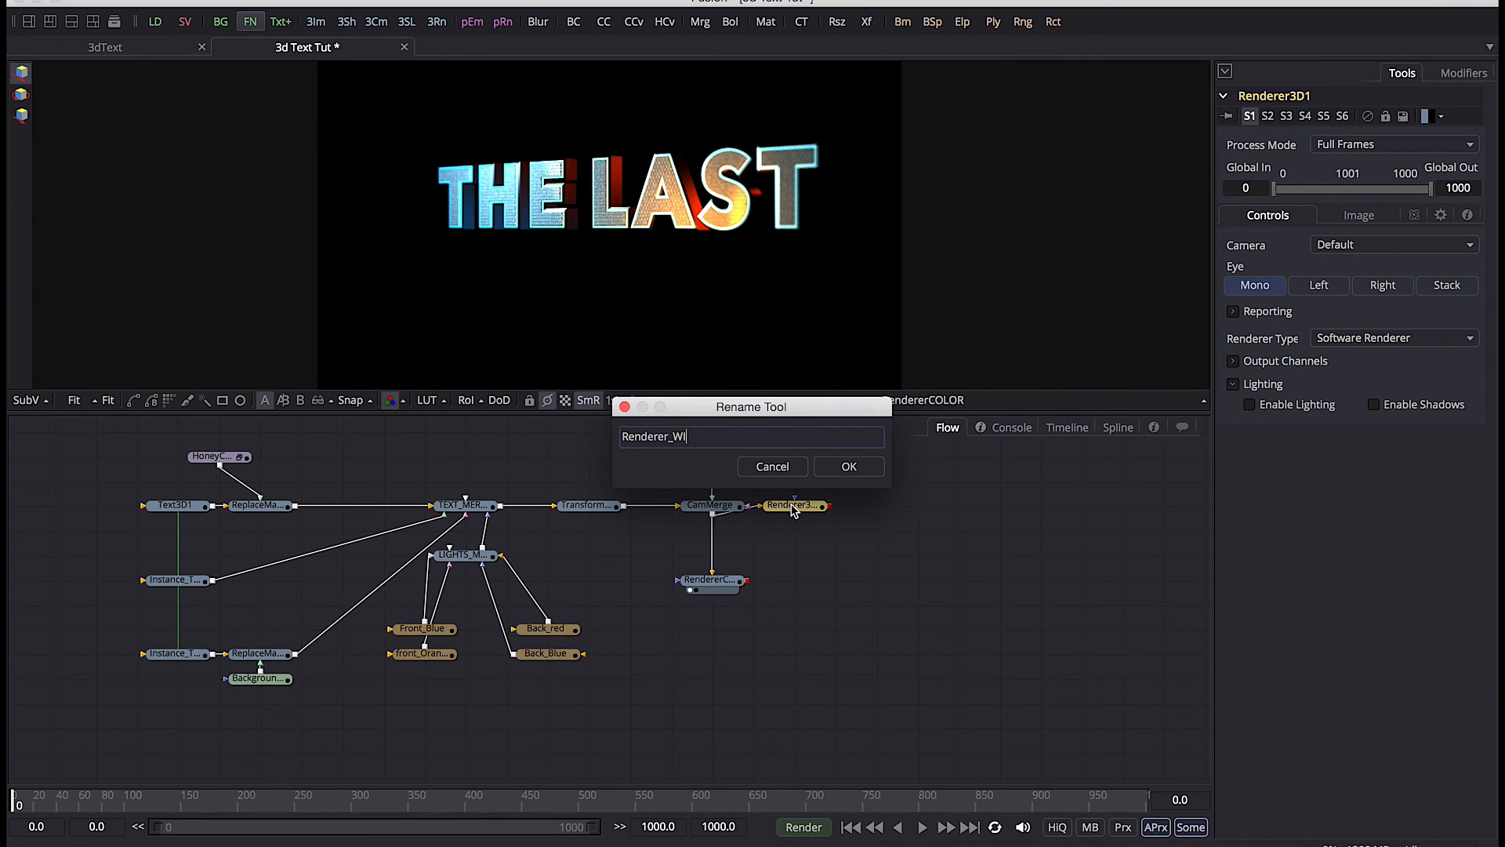
pyautogui.write('_WIRE')
pyautogui.press('Return')
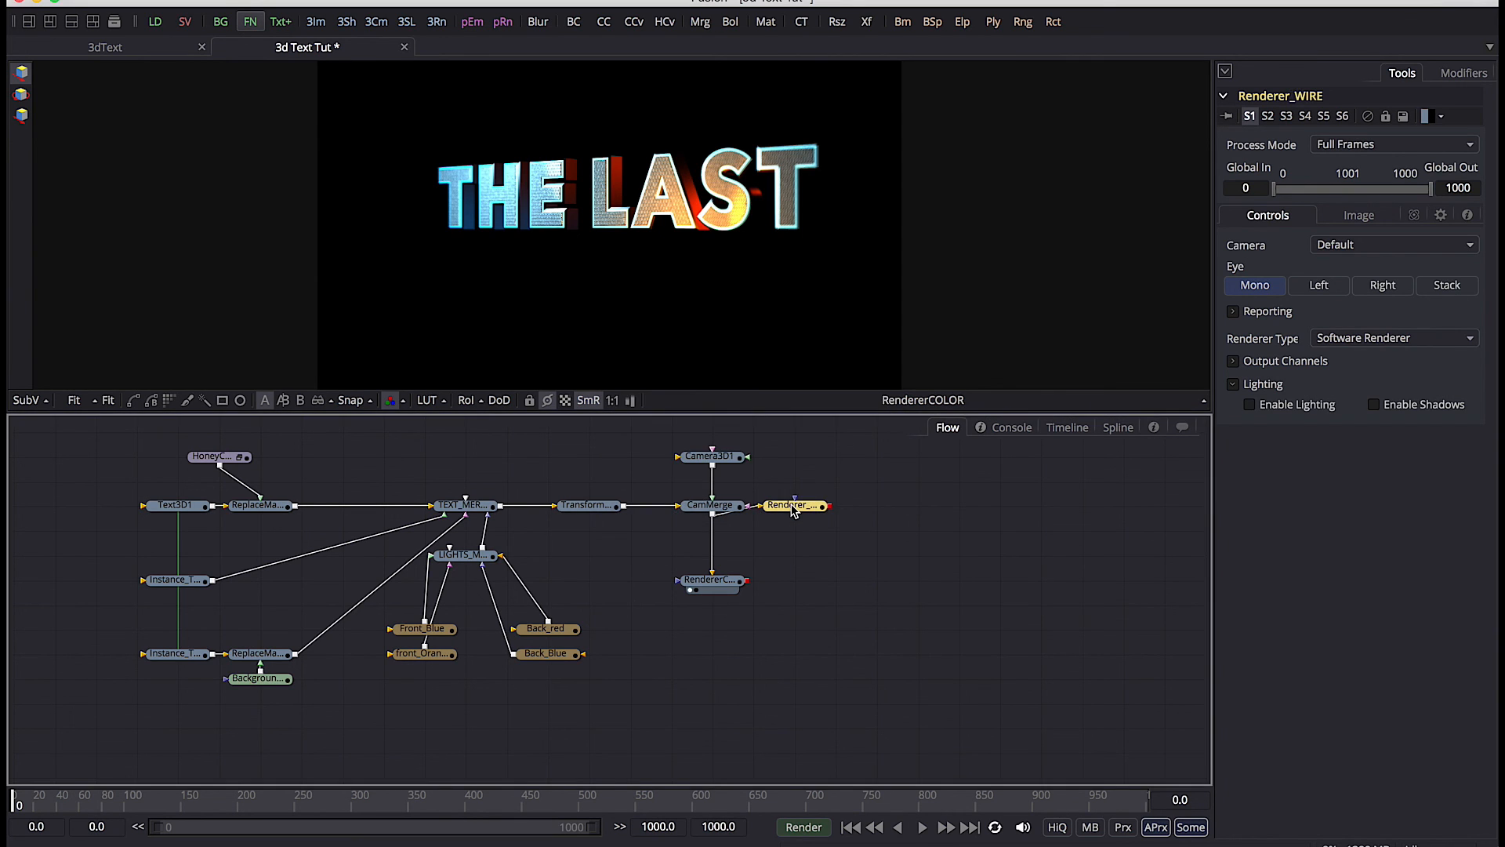
pyautogui.moveTo(793, 510); pyautogui.dragTo(834, 509)
# Switch Renderer_WIRE to the OpenGL Renderer and enable its accumulation effects
pyautogui.click(1394, 338)
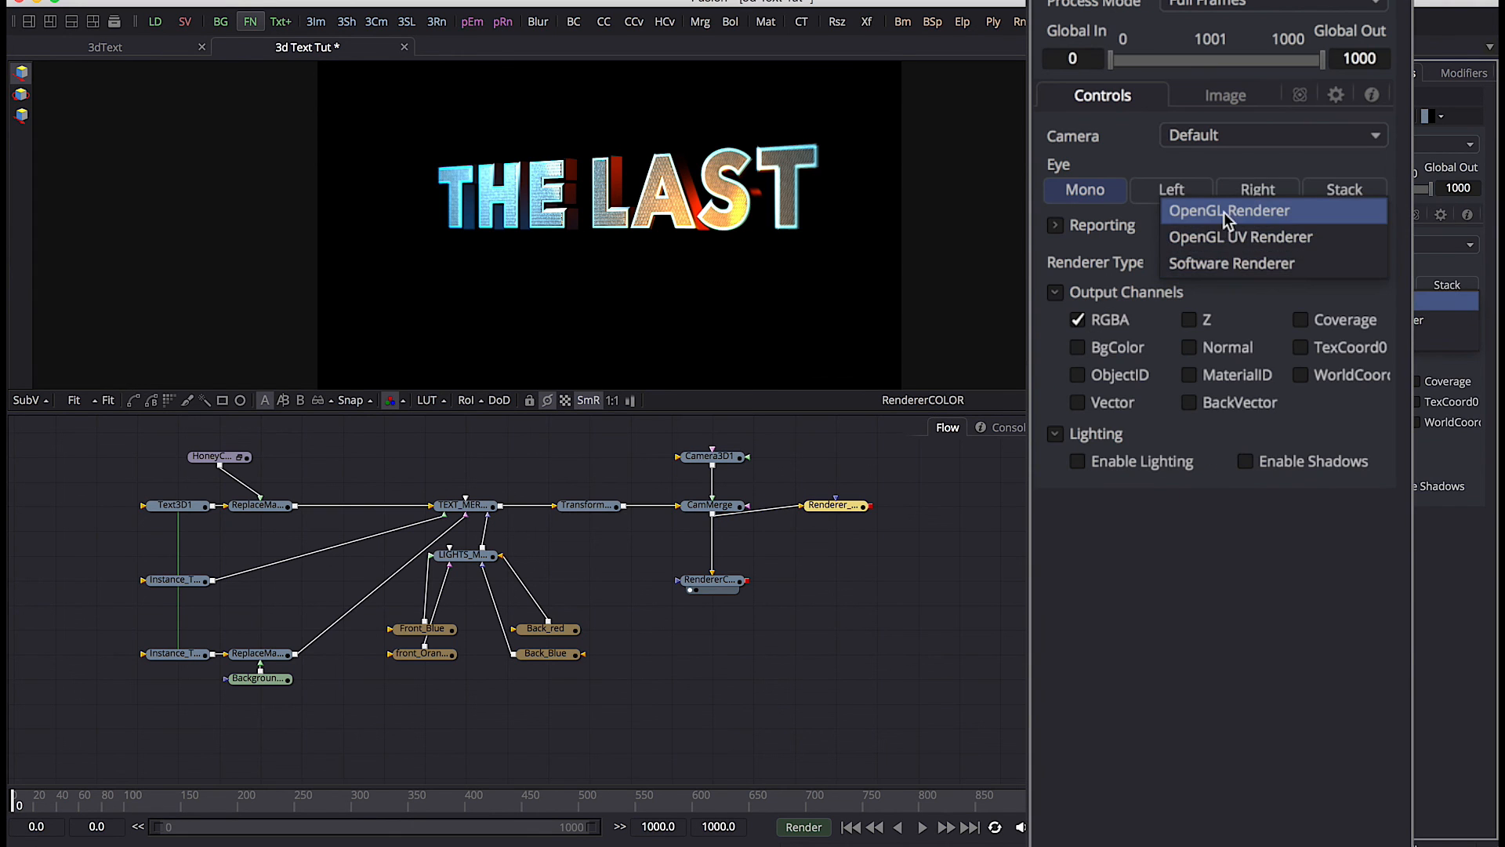
pyautogui.click(1363, 299)
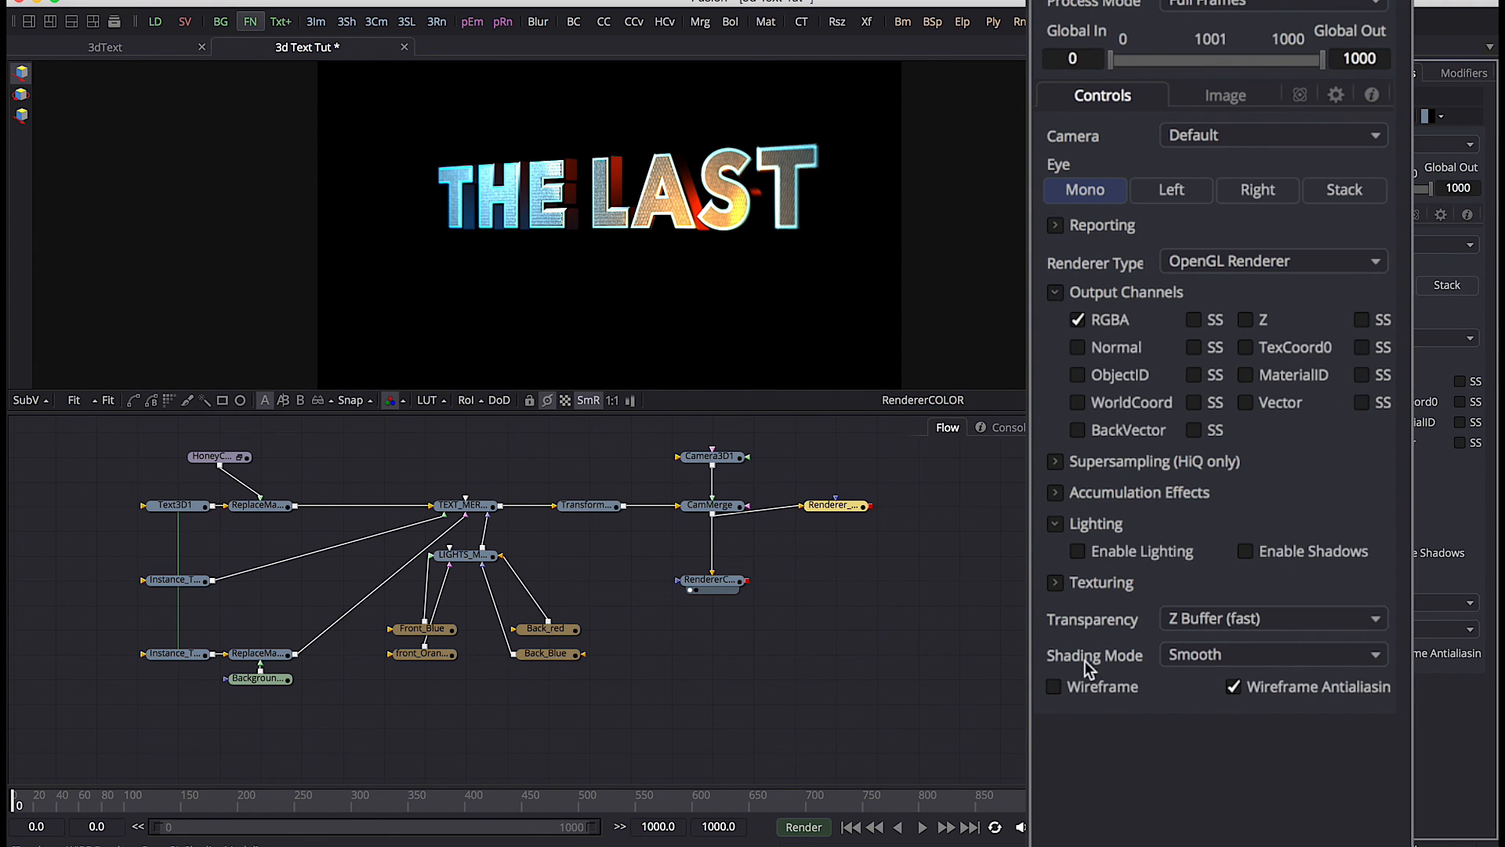
pyautogui.click(1056, 492)
pyautogui.click(1081, 522)
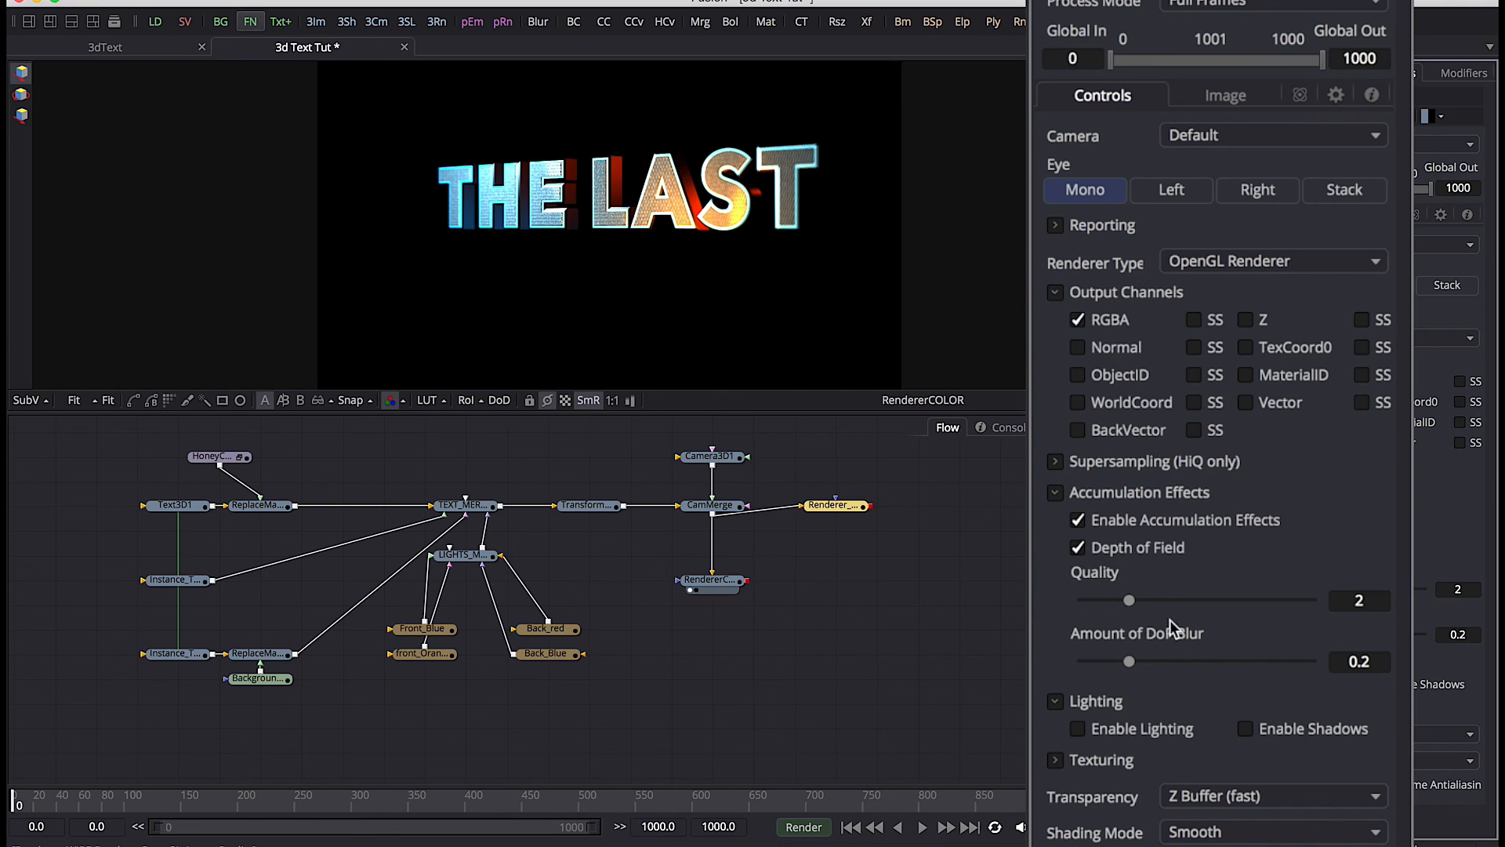
# Set Renderer_WIRE's depth of field quality to 4 and DoF blur to 0.06639, and show its output in the viewer
pyautogui.doubleClick(1352, 603)
pyautogui.write('4')
pyautogui.press('Tab')
pyautogui.write('0')
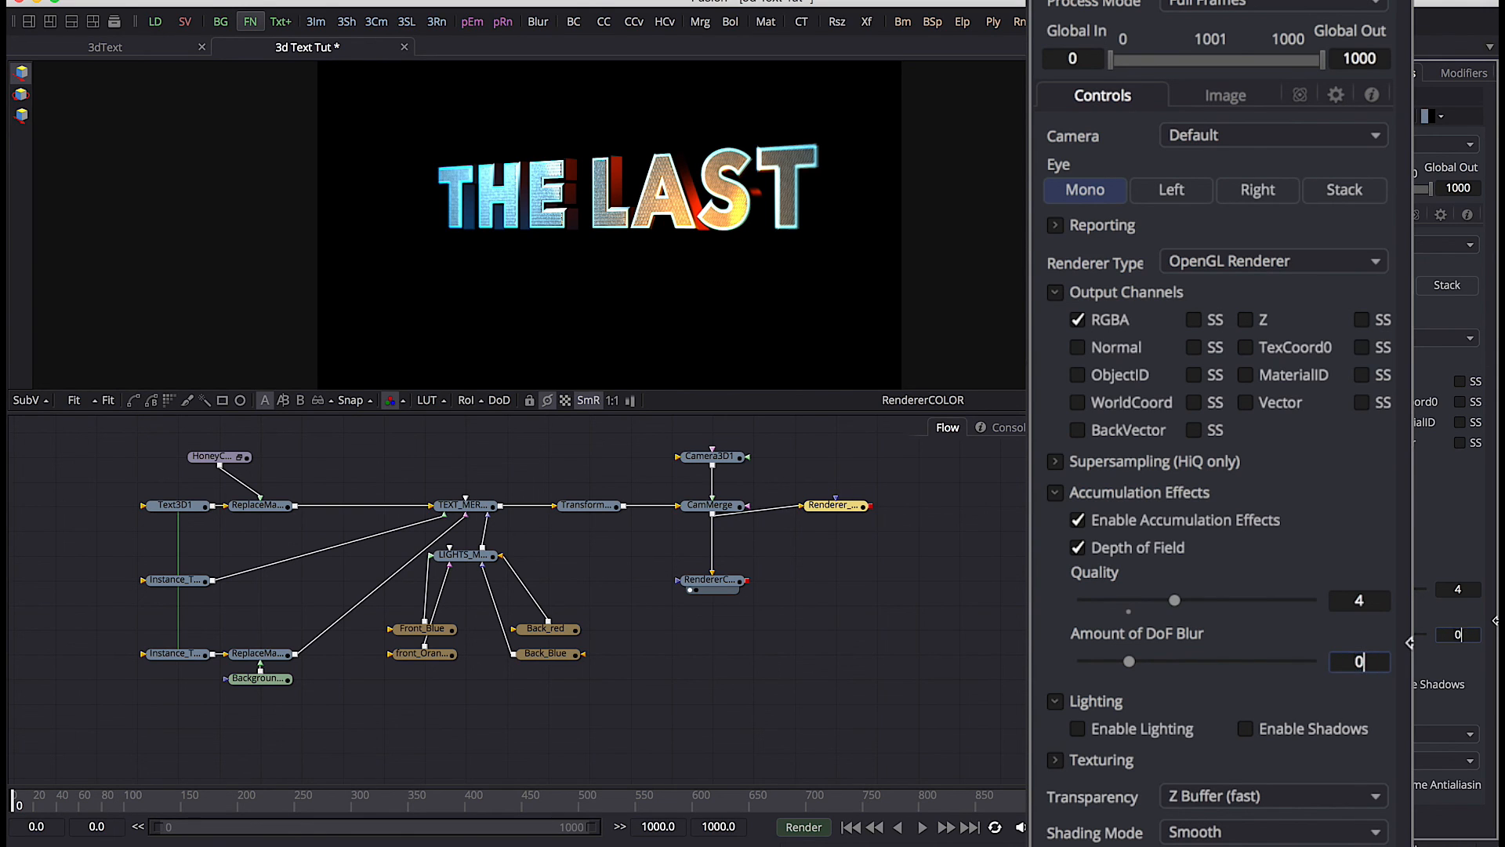
pyautogui.write('.06639')
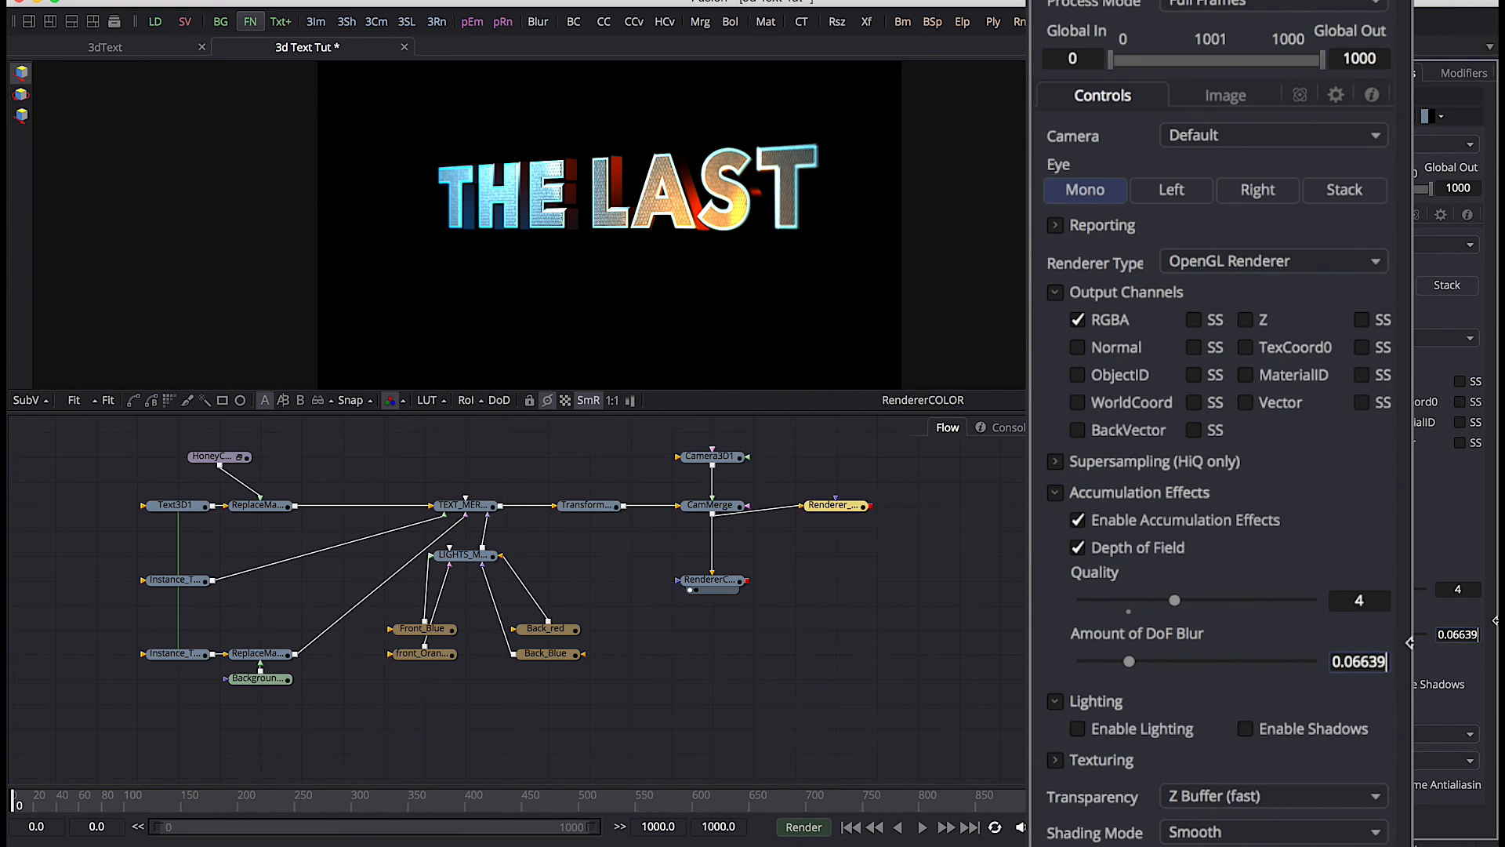
pyautogui.press('Tab')
pyautogui.click(844, 508)
pyautogui.moveTo(844, 508); pyautogui.dragTo(810, 300)
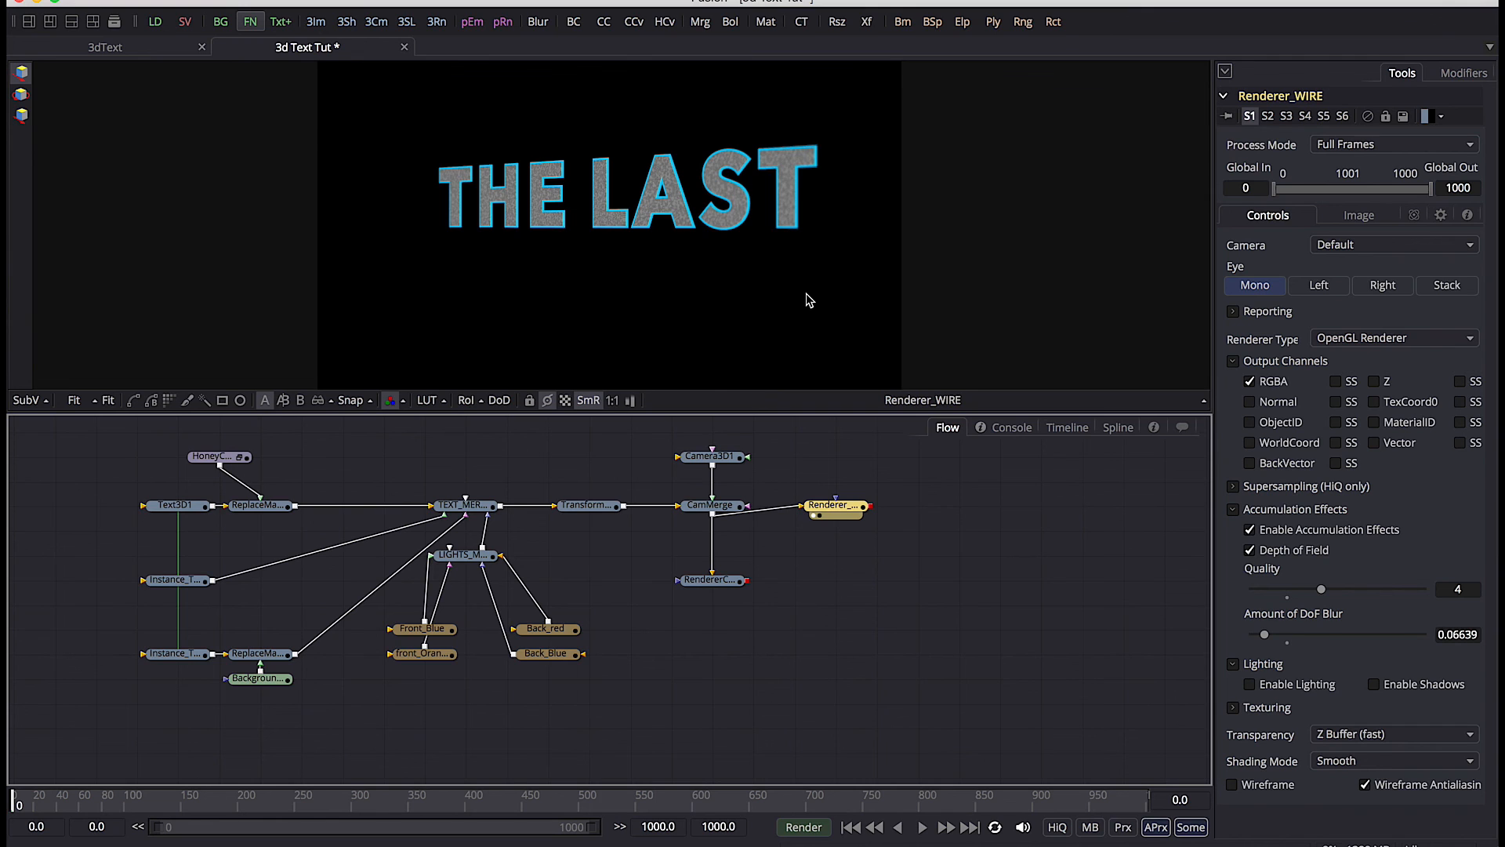
# Enable wireframe without wireframe antialiasing on Renderer_WIRE and add a Brightness Contrast node after it
pyautogui.click(1234, 786)
pyautogui.click(1365, 786)
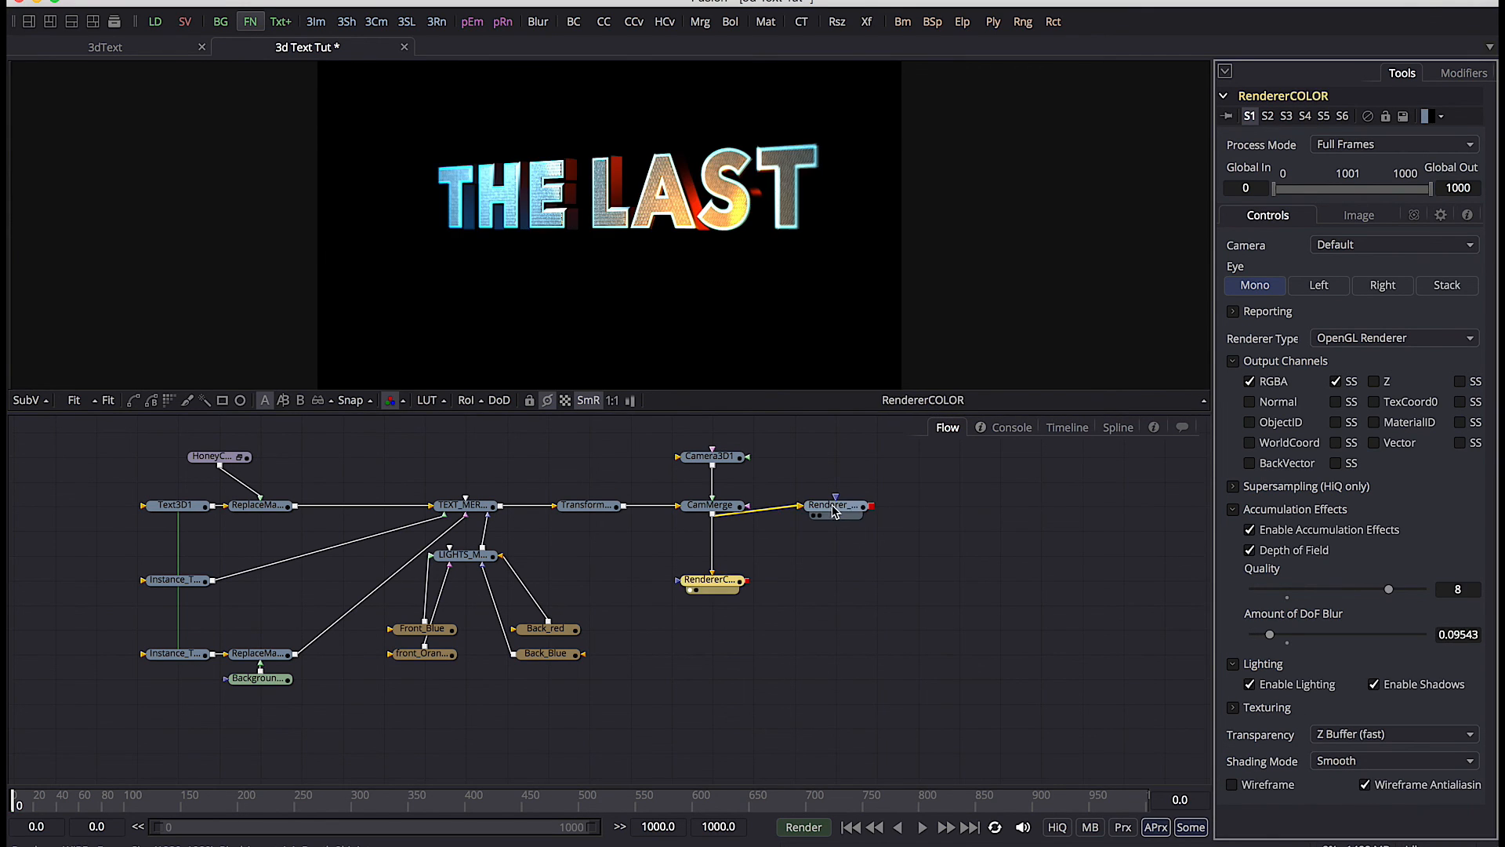
pyautogui.click(831, 507)
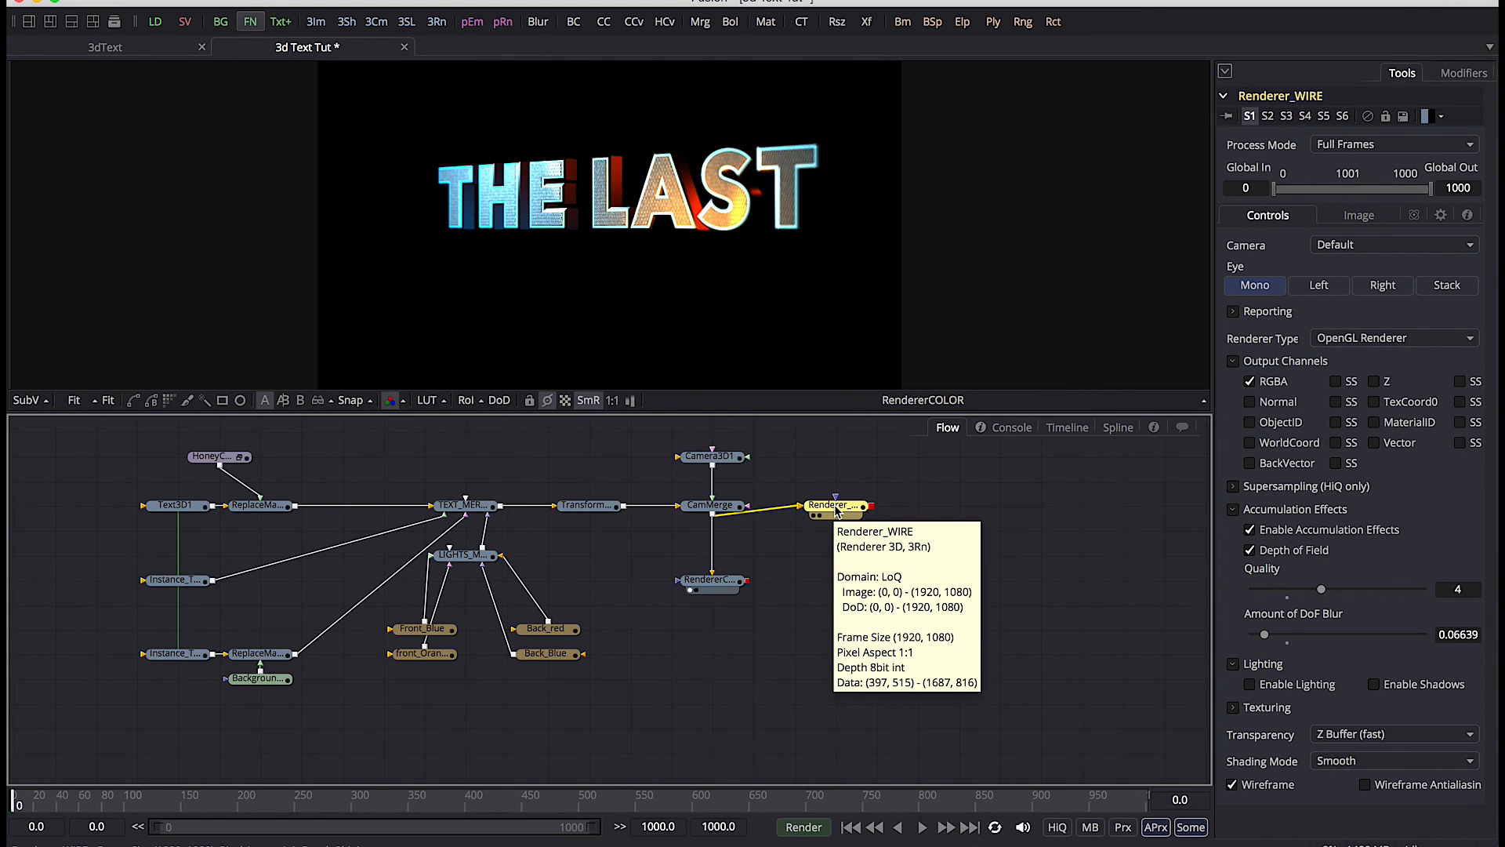
pyautogui.hotkey('ctrl', 'space')
pyautogui.write('bre')
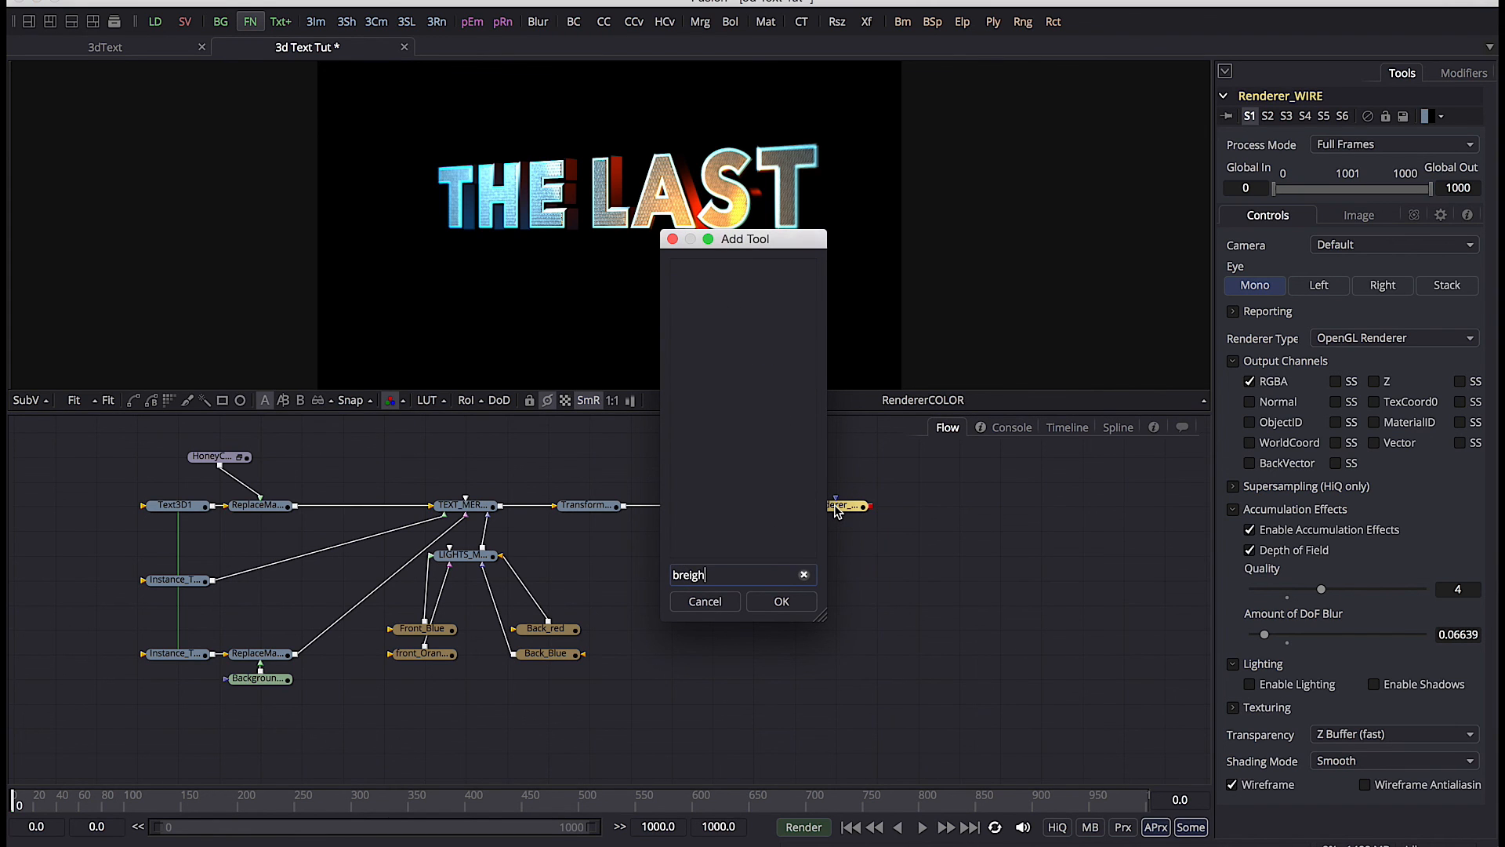
pyautogui.hotkey('ctrl', 'a')
pyautogui.write('br')
pyautogui.press('Return')
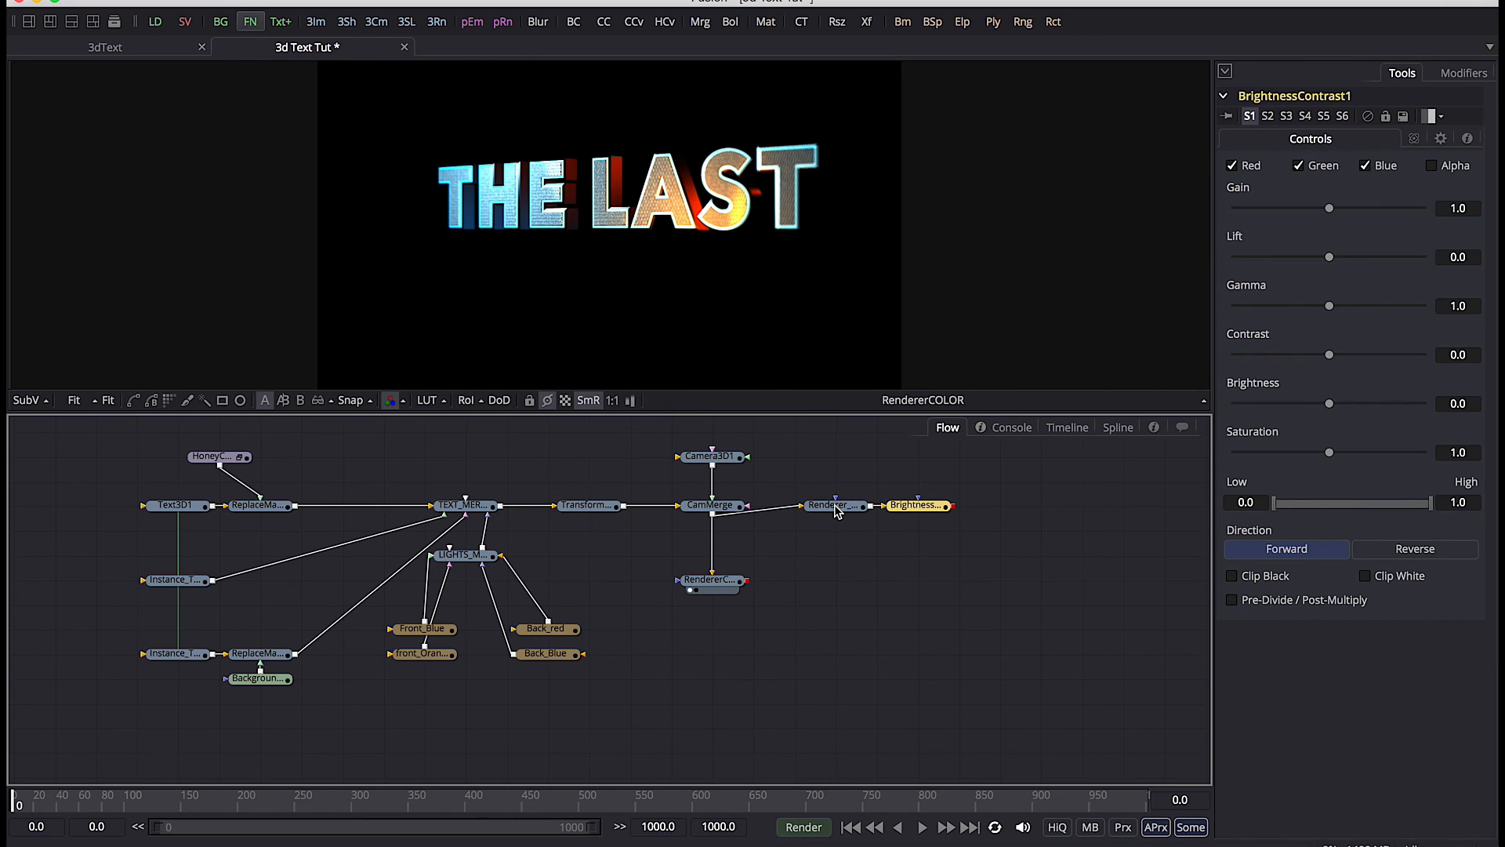
# Set the Brightness Contrast gain to 1.45, gamma to 1.1685 and saturation to 0, with its output shown in the viewer
pyautogui.click(1455, 208)
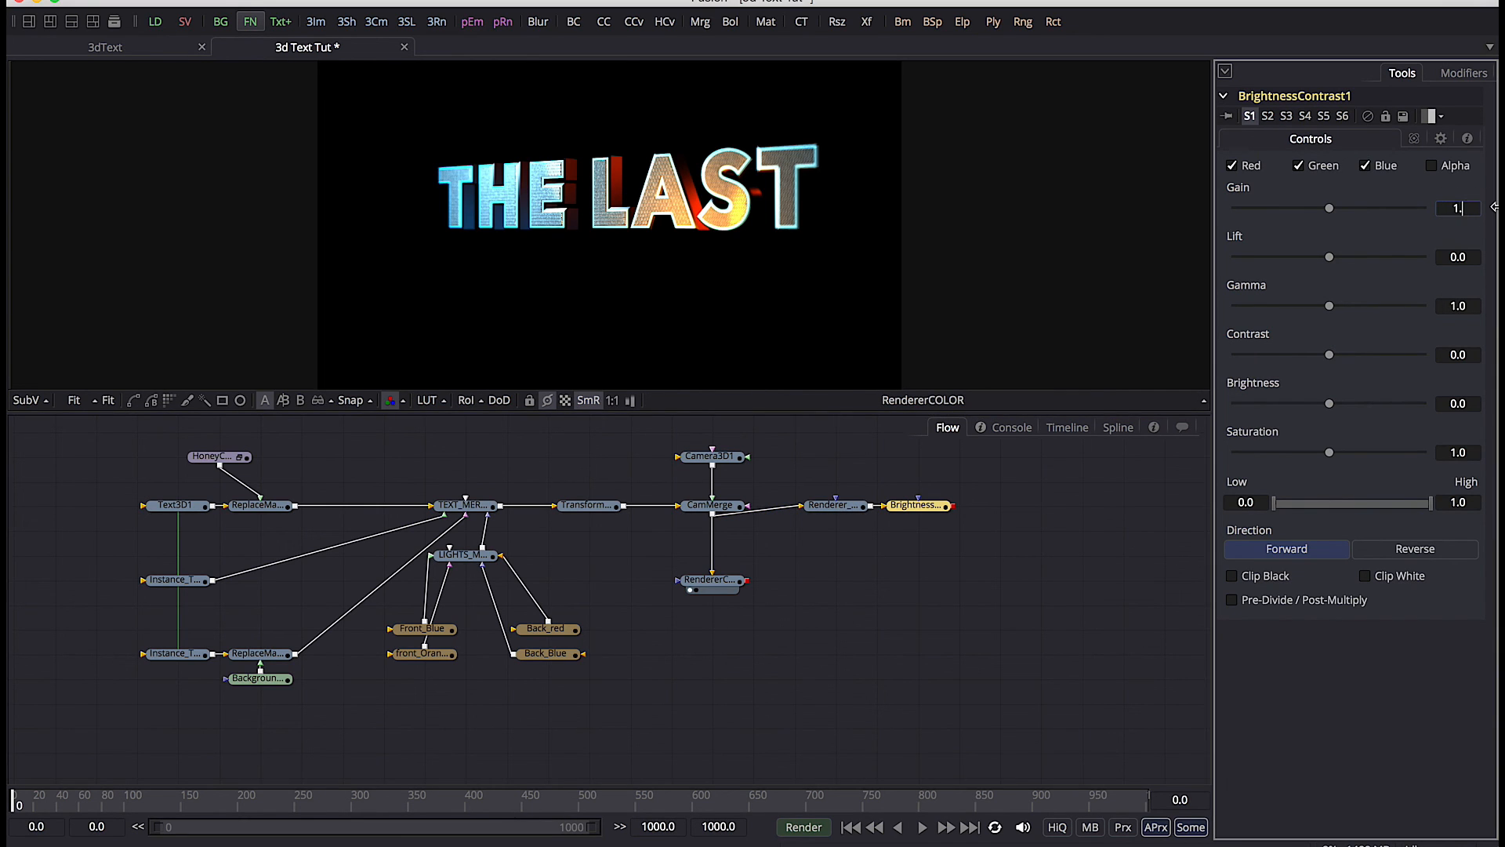
pyautogui.write('1.45')
pyautogui.press('Return')
pyautogui.moveTo(914, 506); pyautogui.dragTo(725, 237)
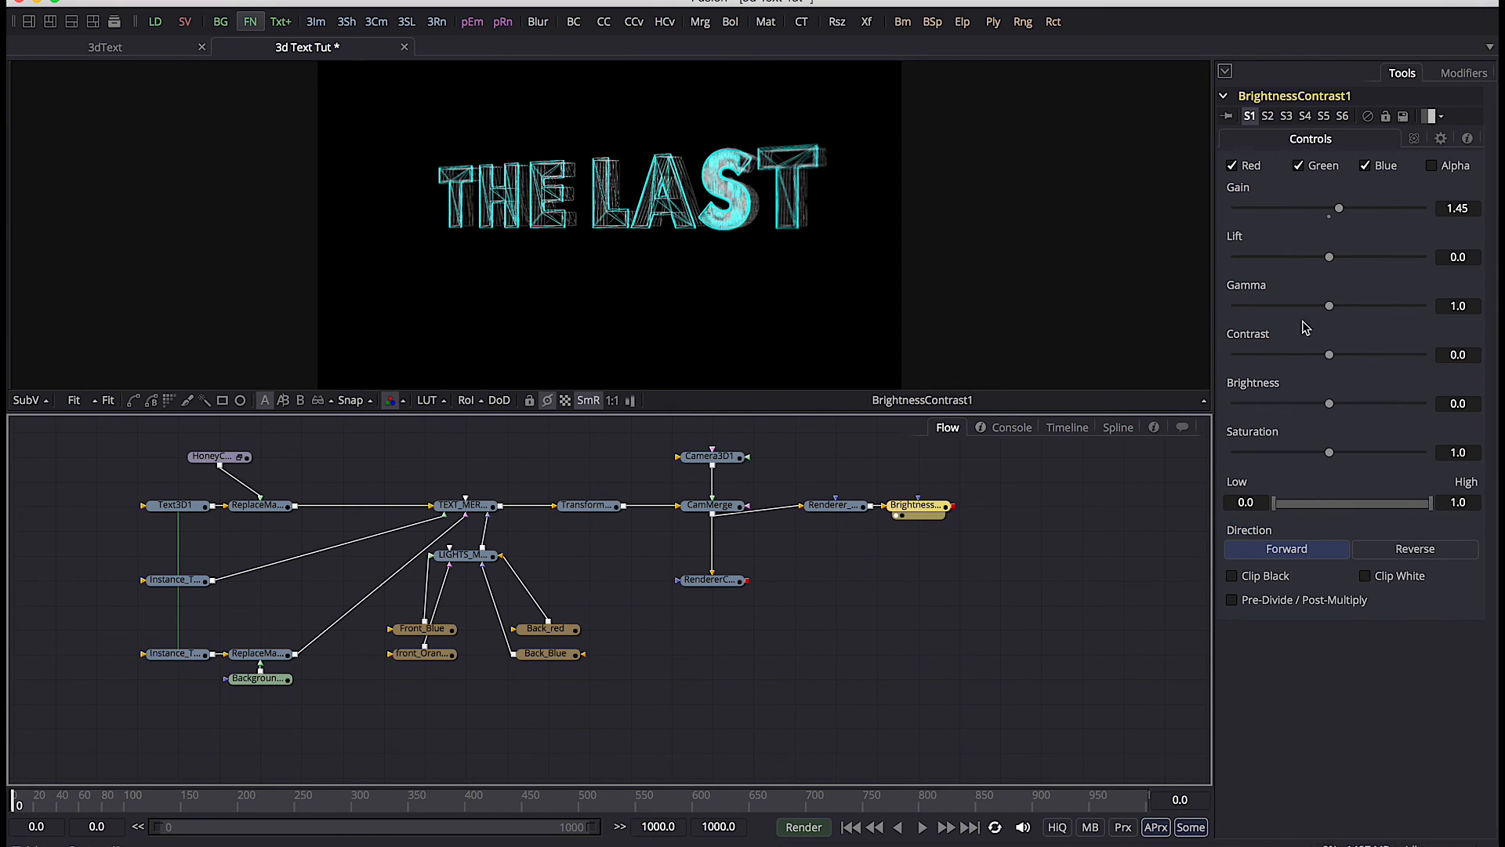
pyautogui.click(1458, 306)
pyautogui.write('1.1685')
pyautogui.press('Tab')
pyautogui.moveTo(1331, 457); pyautogui.dragTo(1199, 459)
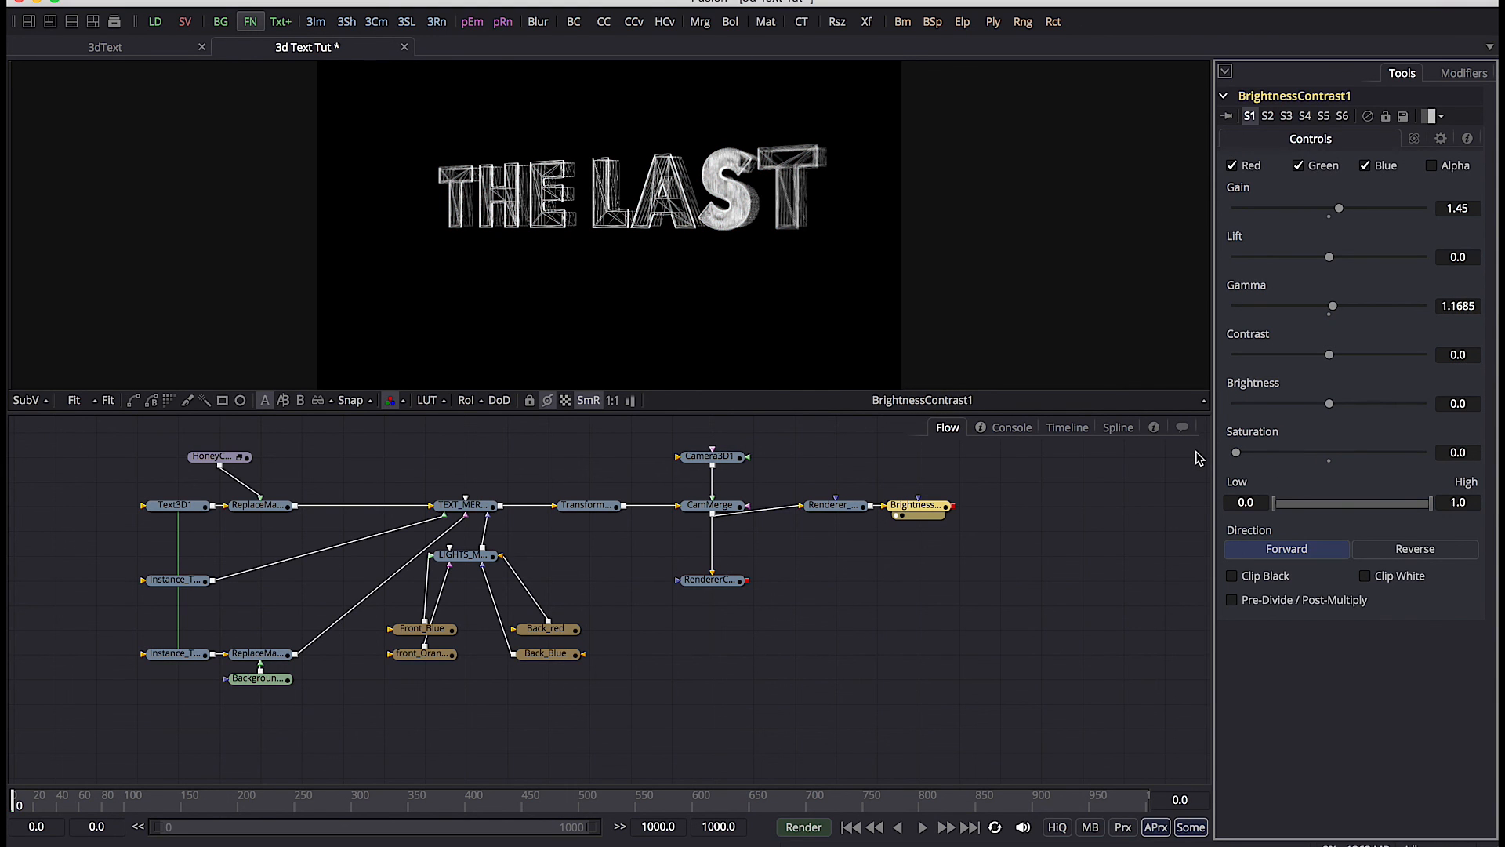
# Add a Glow after the Brightness Contrast, view it, and set its glow size to 7.279 and glow to 0.6389
pyautogui.hotkey('ctrl', 'space')
pyautogui.write('glow')
pyautogui.press('Return')
pyautogui.moveTo(992, 505); pyautogui.dragTo(771, 258)
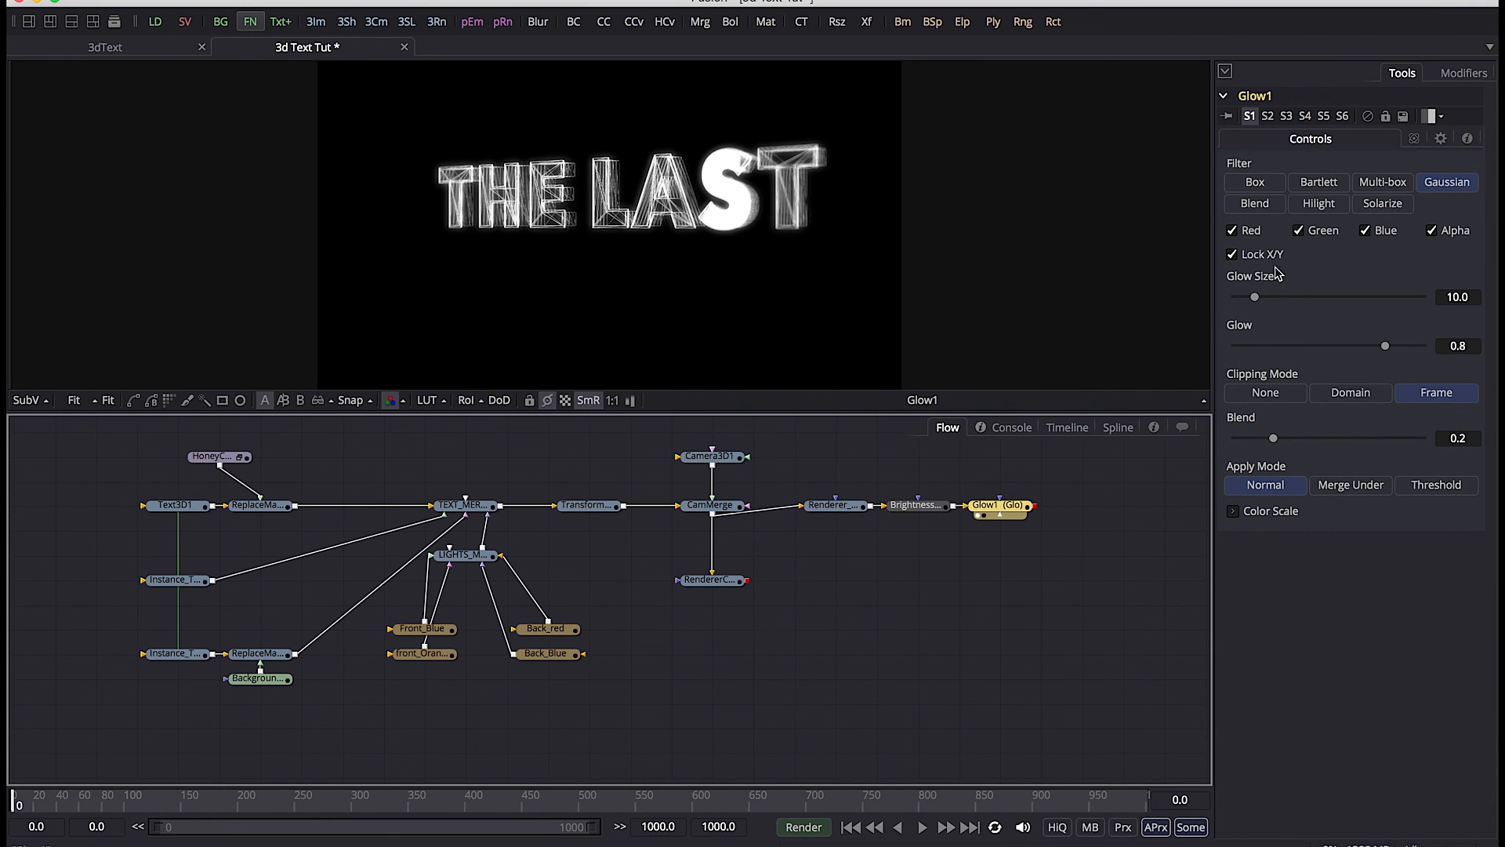
pyautogui.click(1451, 297)
pyautogui.write('7.279')
pyautogui.press('Tab')
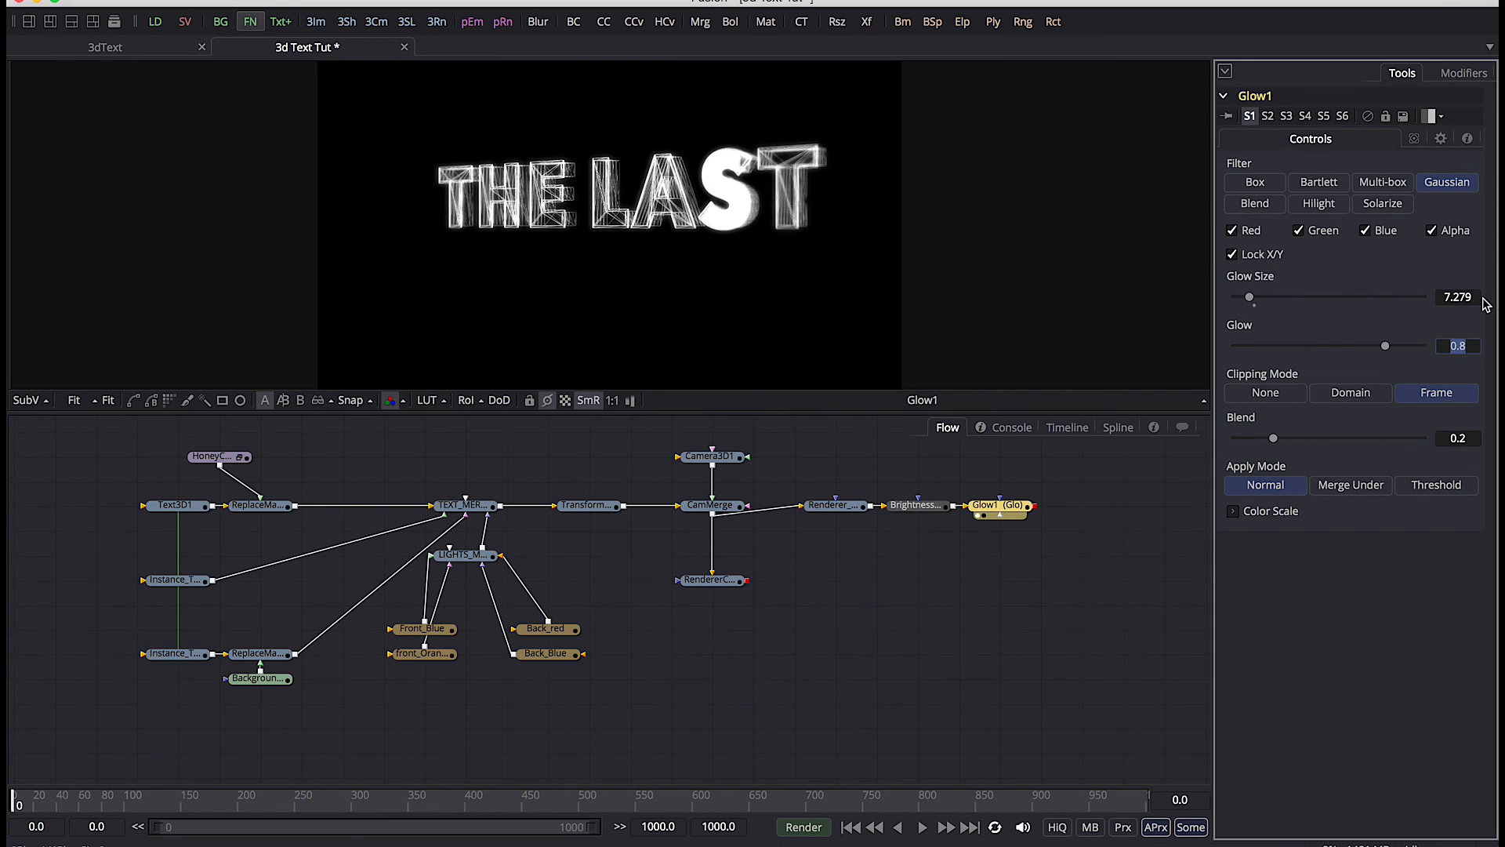
pyautogui.write('.6389')
pyautogui.press('Tab')
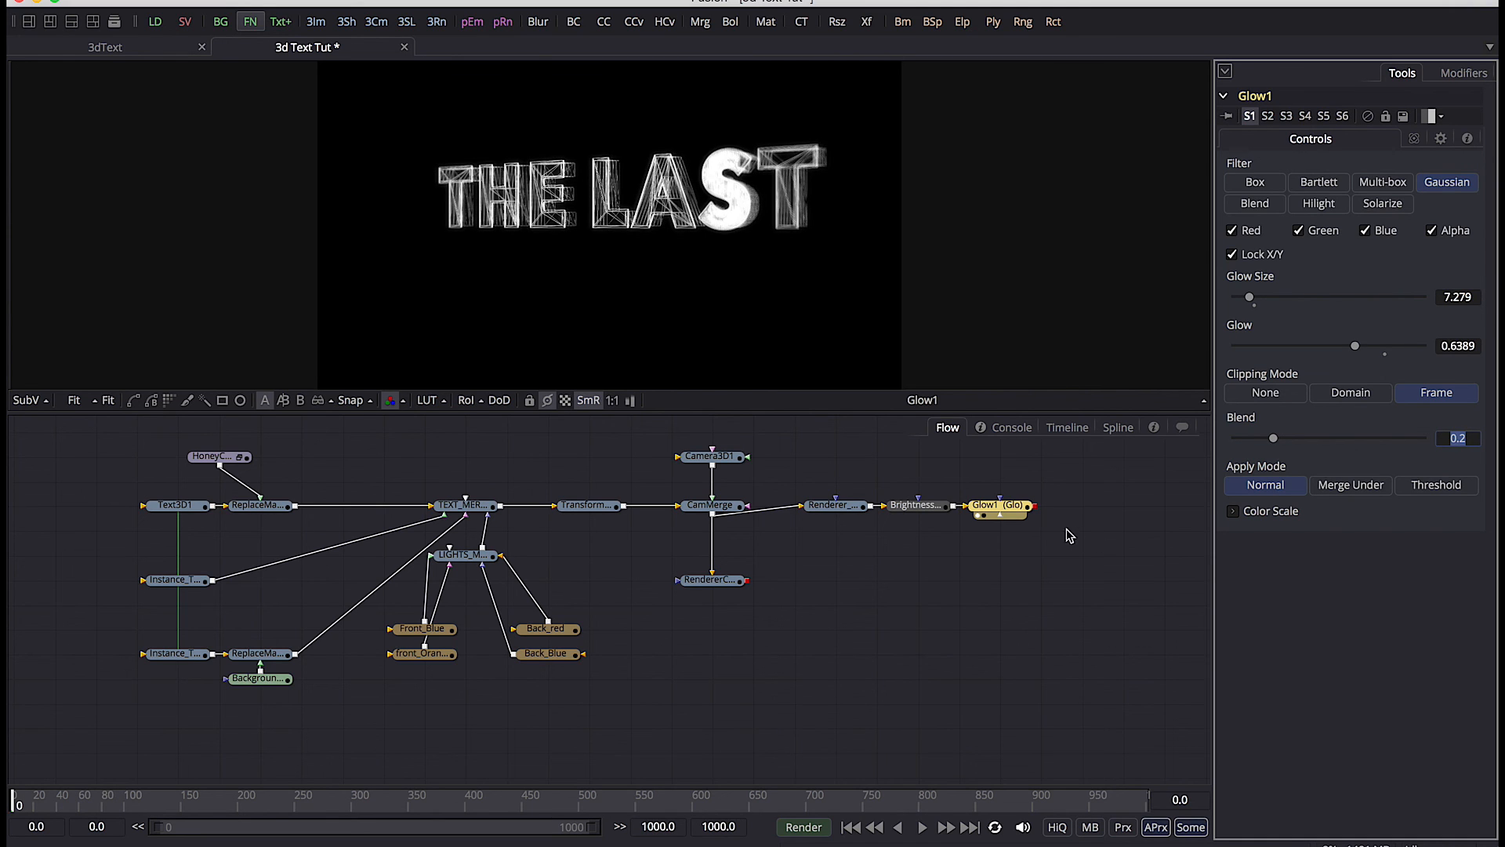
# Merge the Glow output over RendererCOLOR, line the merge up below the Glow node, and show it in the viewer
pyautogui.click(721, 587)
pyautogui.moveTo(722, 587); pyautogui.dragTo(720, 611)
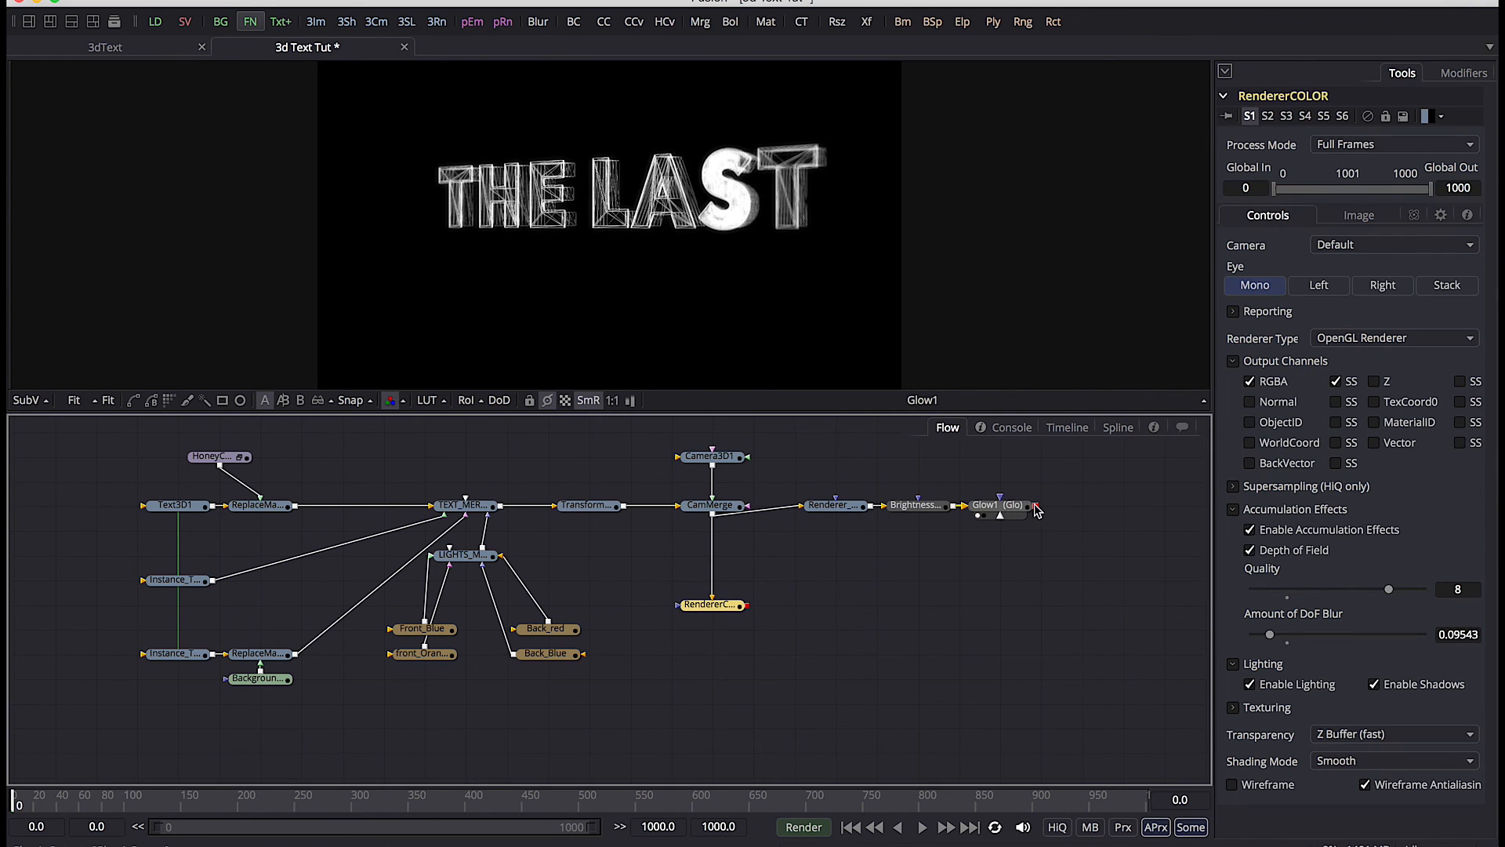
pyautogui.moveTo(1035, 506); pyautogui.dragTo(749, 610)
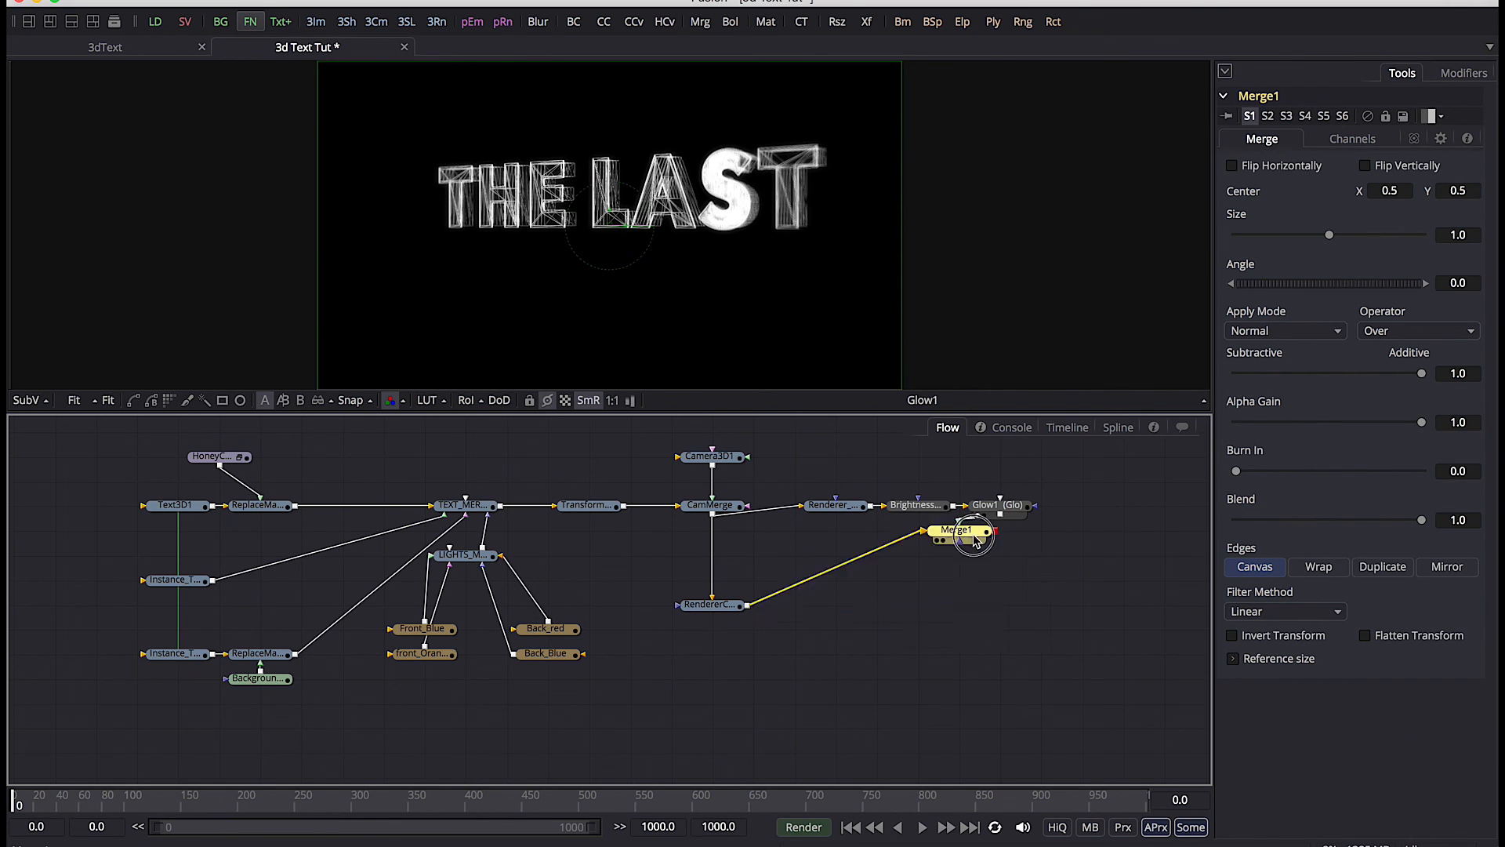
pyautogui.click(980, 614)
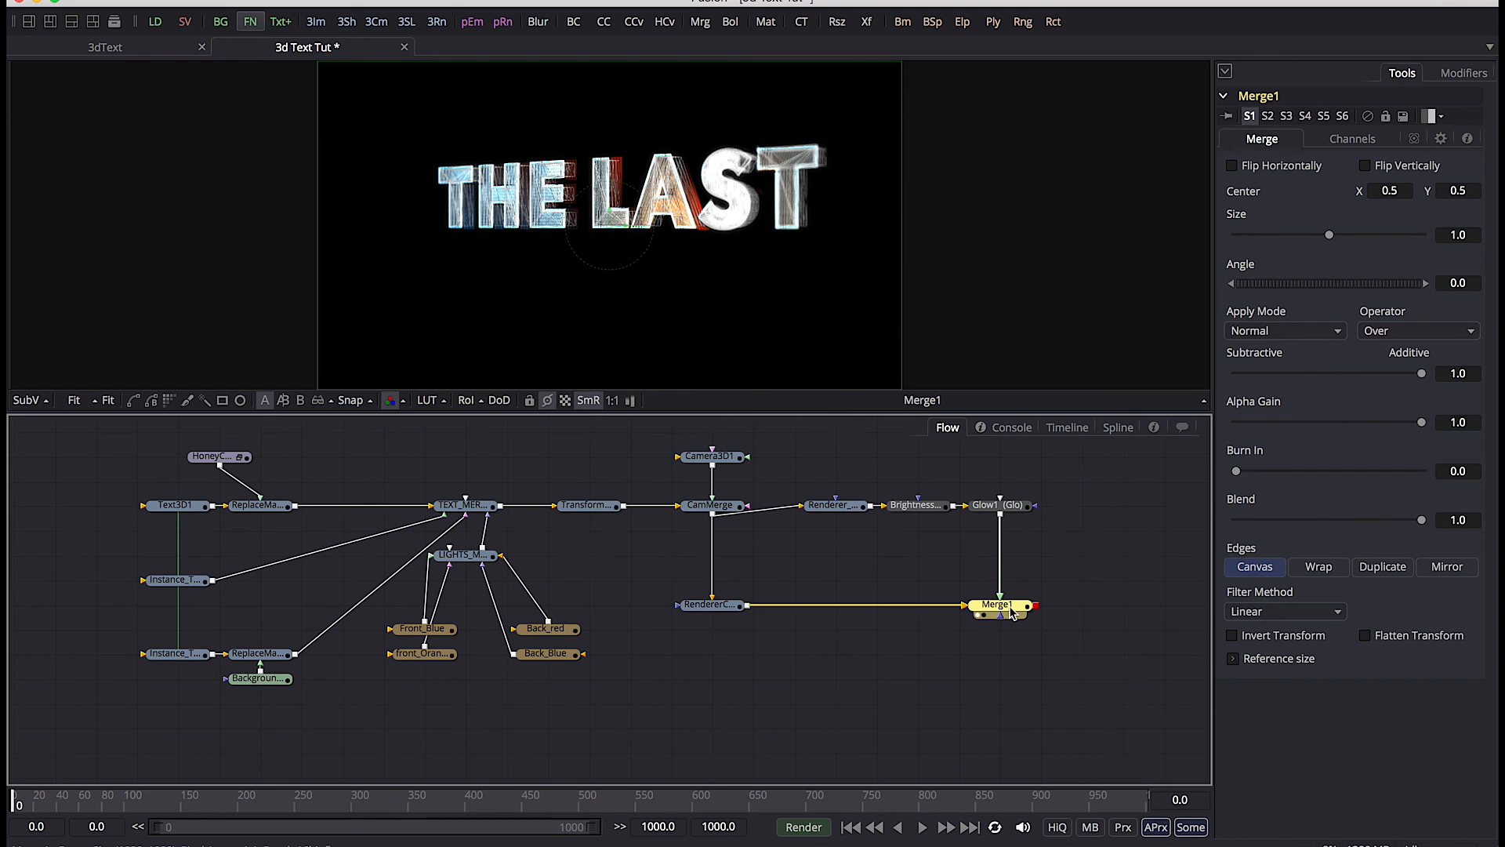
# Set Merge1's apply mode to Screen and its blend to 0.5
pyautogui.click(1292, 333)
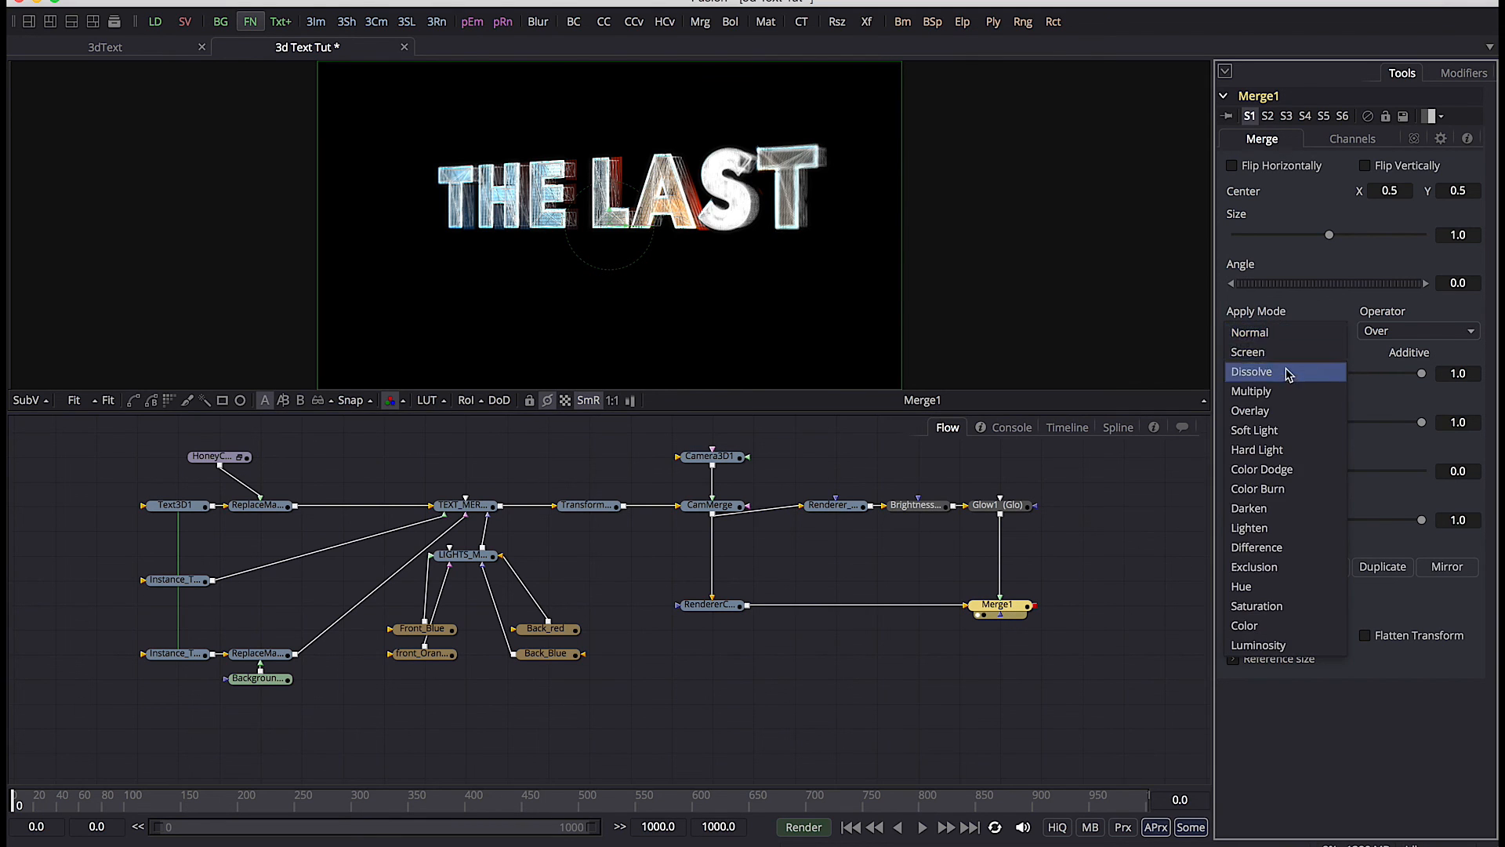
pyautogui.click(1286, 354)
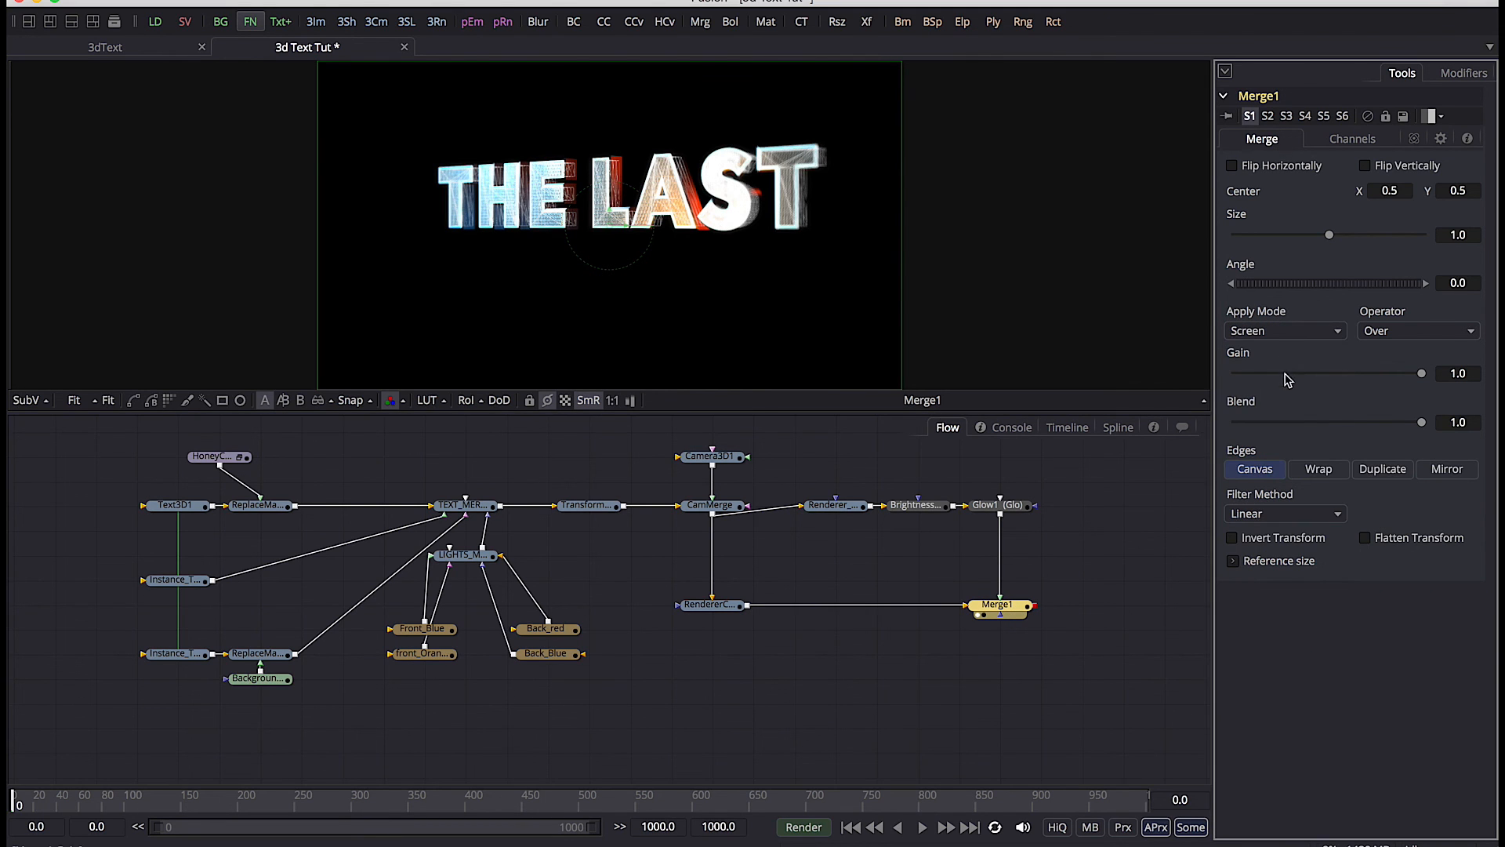
pyautogui.click(1421, 423)
pyautogui.moveTo(1421, 423); pyautogui.dragTo(1329, 417)
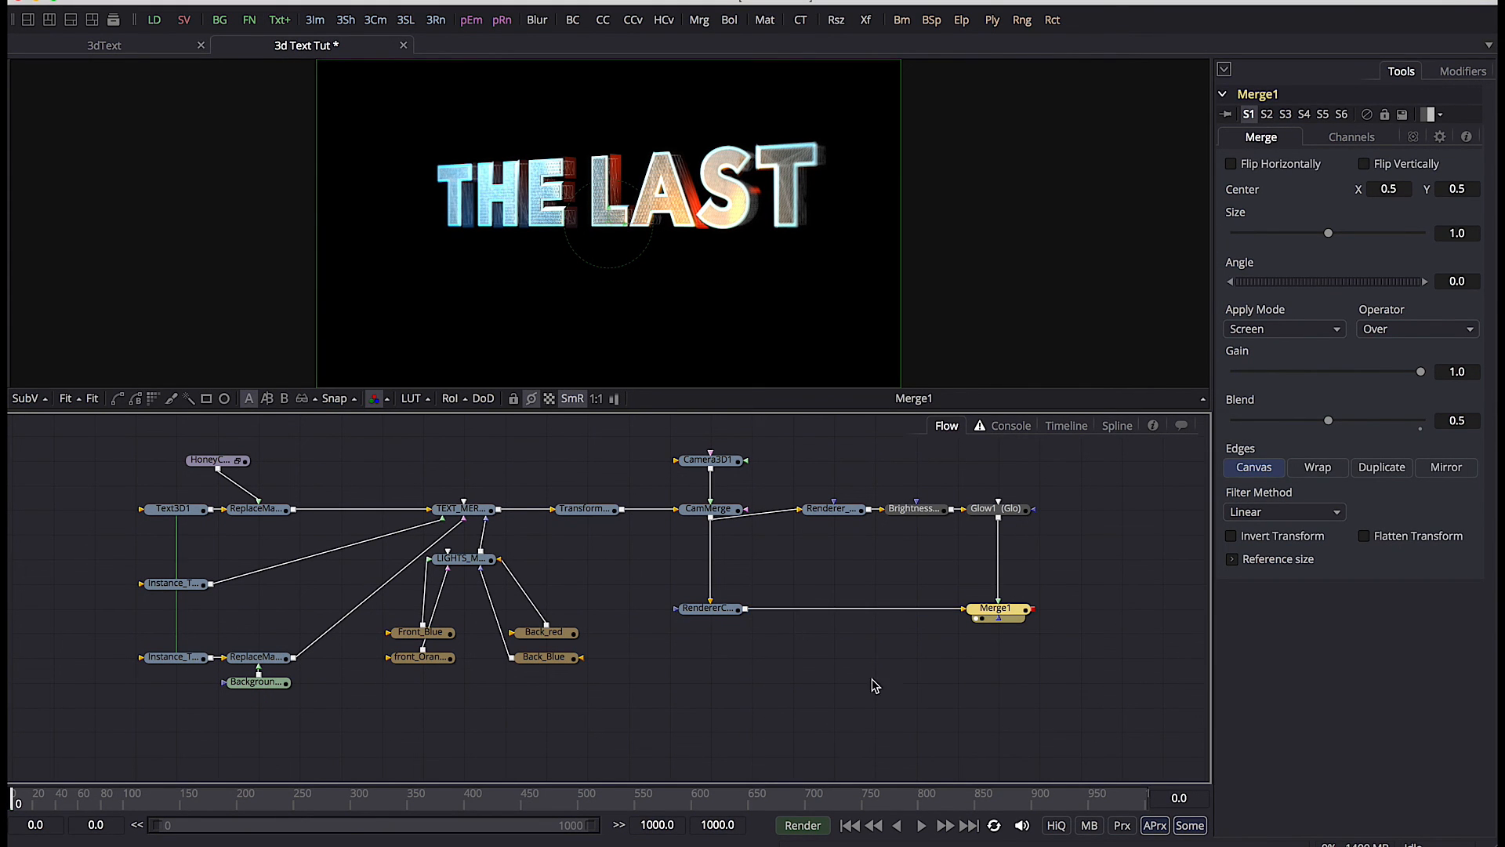
# Load the dirt-003.exr texture merged over Merge1, view the new merge, and space the two new nodes apart below Merge1
pyautogui.click(154, 20)
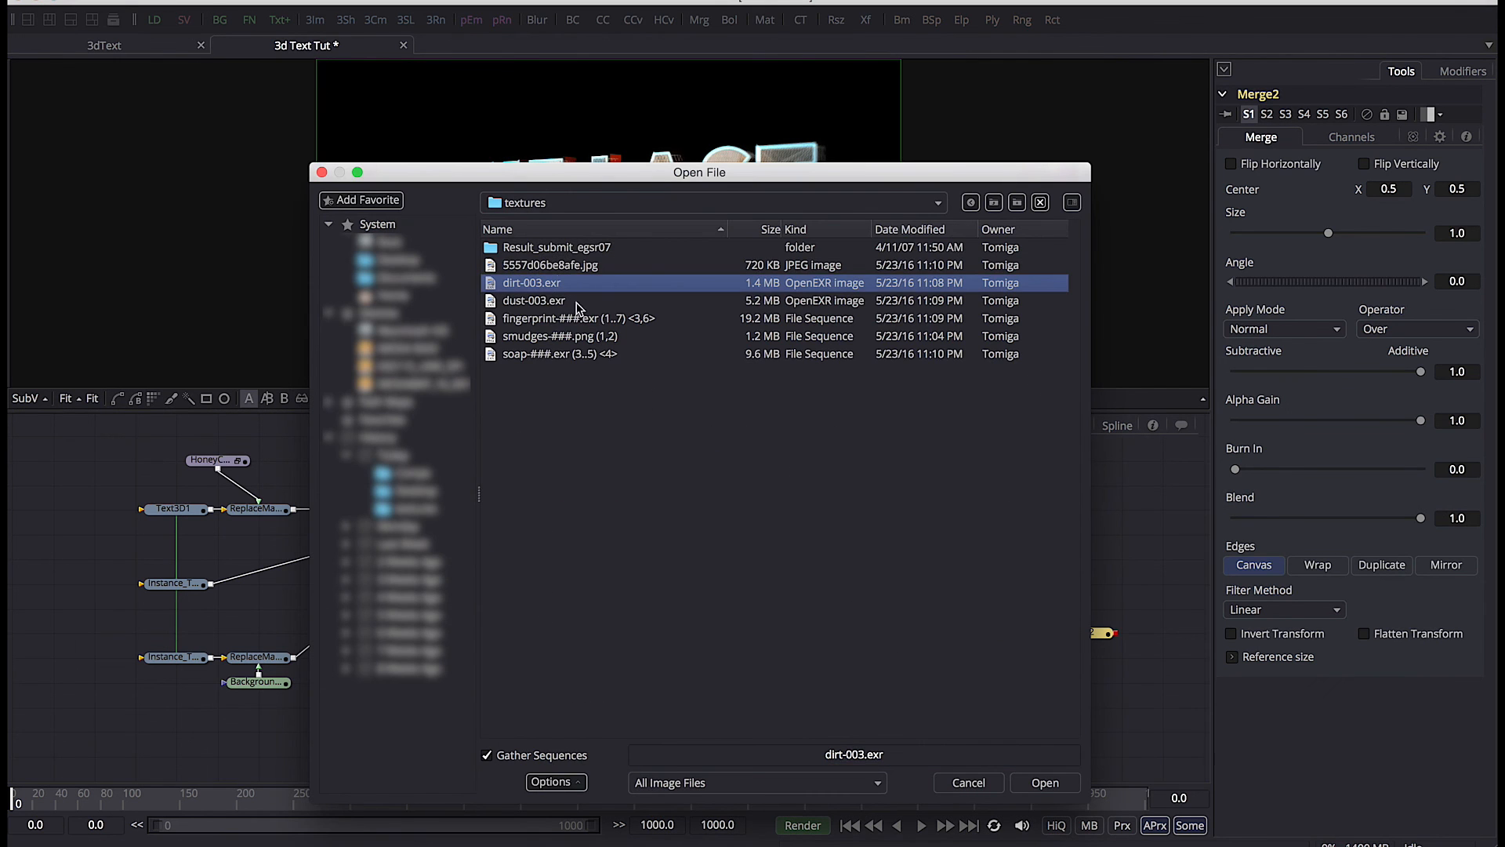
pyautogui.click(1044, 783)
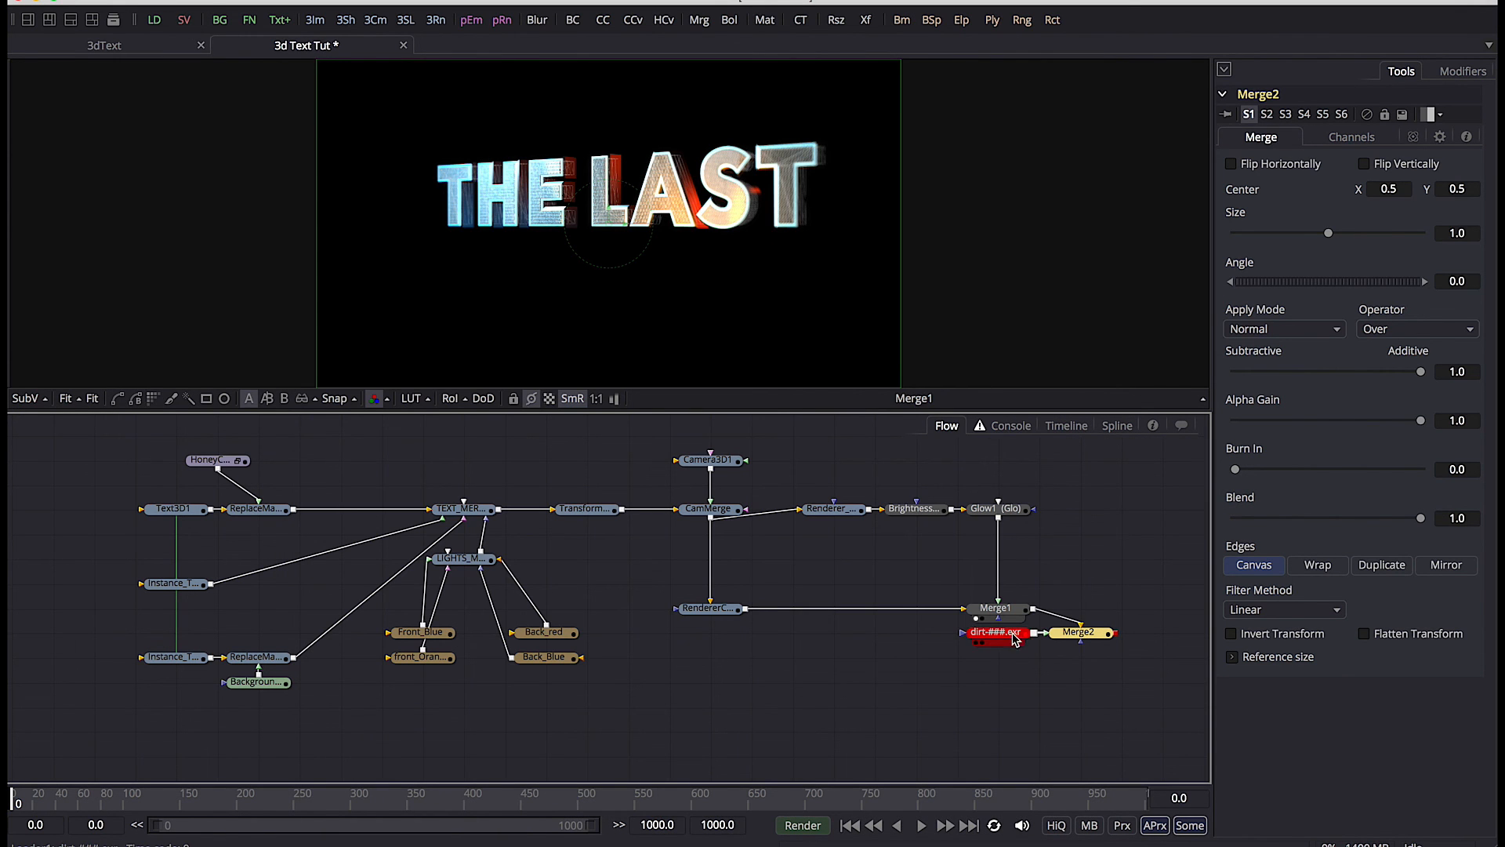
pyautogui.moveTo(1019, 632); pyautogui.dragTo(903, 678)
pyautogui.click(1060, 641)
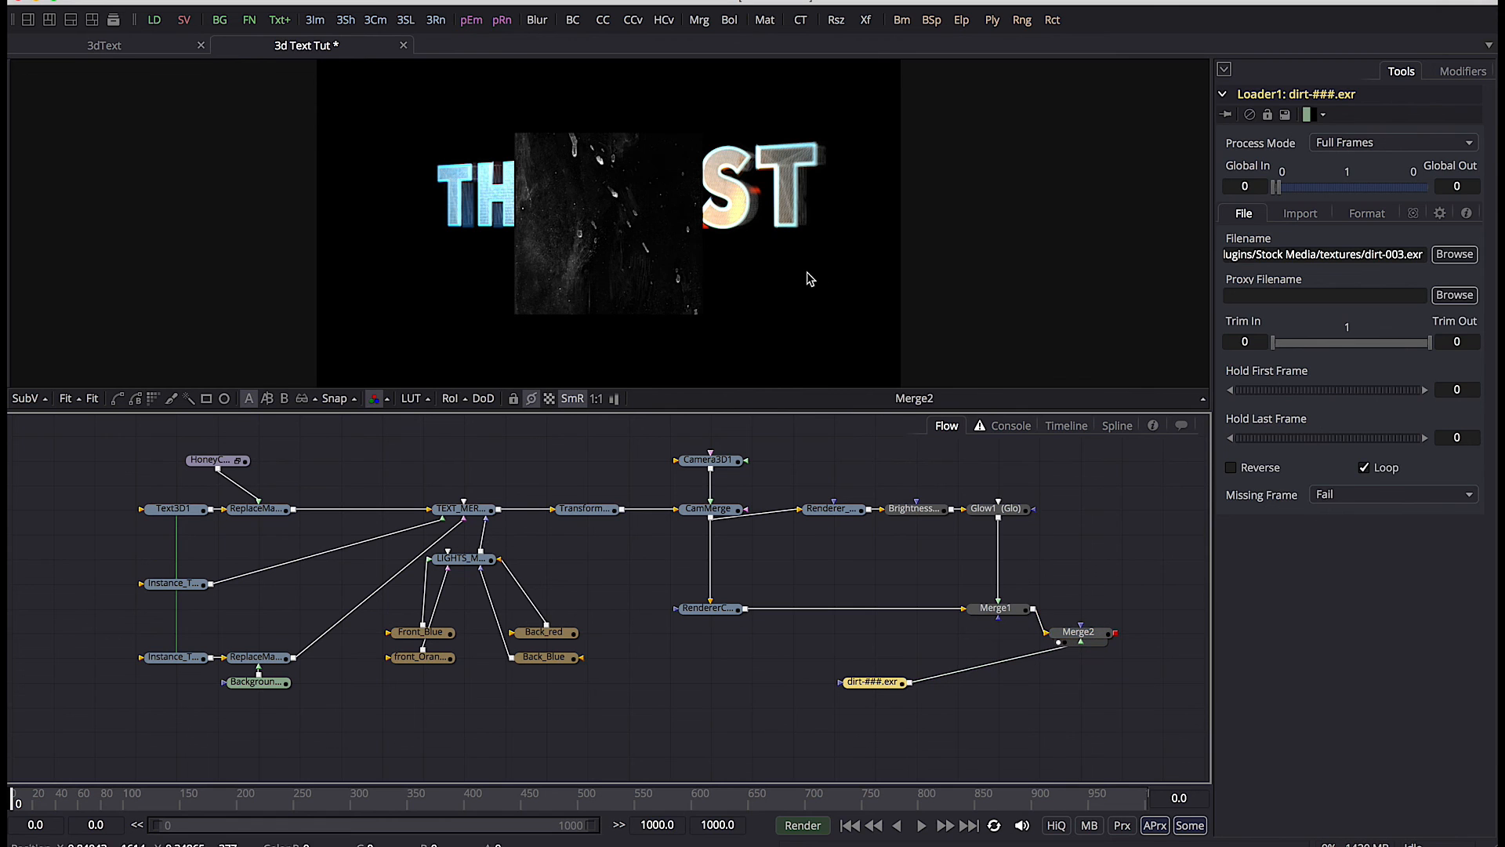
pyautogui.moveTo(1074, 632); pyautogui.dragTo(1035, 681)
# Set Merge2's size to about 3.13, alpha gain to about 0.76 and blend to about 0.61
pyautogui.moveTo(1333, 233); pyautogui.dragTo(1378, 233)
pyautogui.moveTo(1421, 420); pyautogui.dragTo(1379, 421)
pyautogui.moveTo(1421, 518); pyautogui.dragTo(1349, 518)
pyautogui.moveTo(1379, 421); pyautogui.dragTo(1378, 422)
pyautogui.moveTo(1041, 622); pyautogui.dragTo(672, 598)
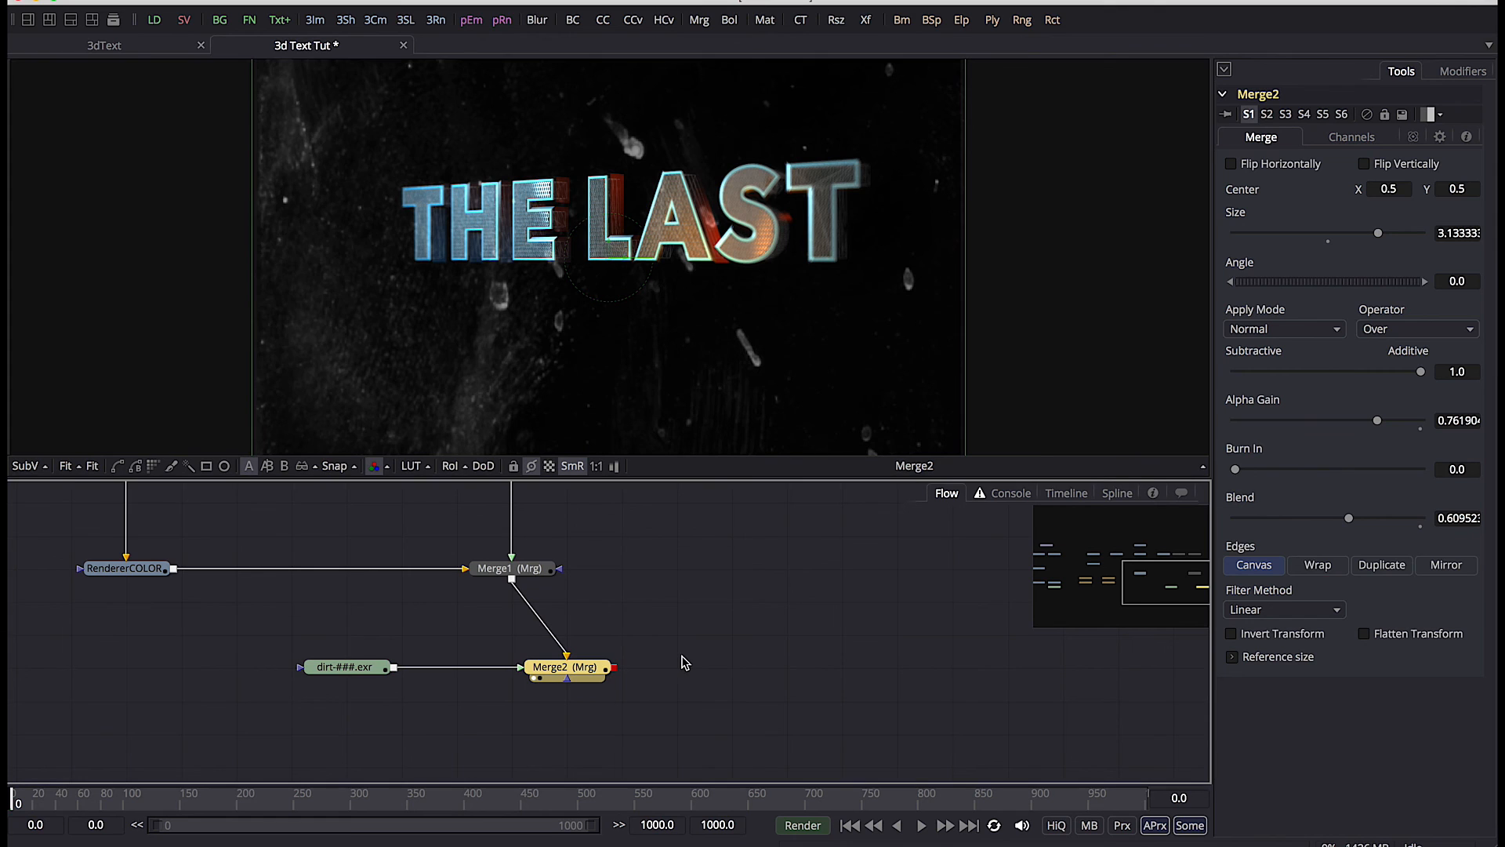
# Add a Background merged after Merge2, view it, and give it a cross-type gradient fill
pyautogui.hotkey('ctrl', 'space')
pyautogui.write('bg')
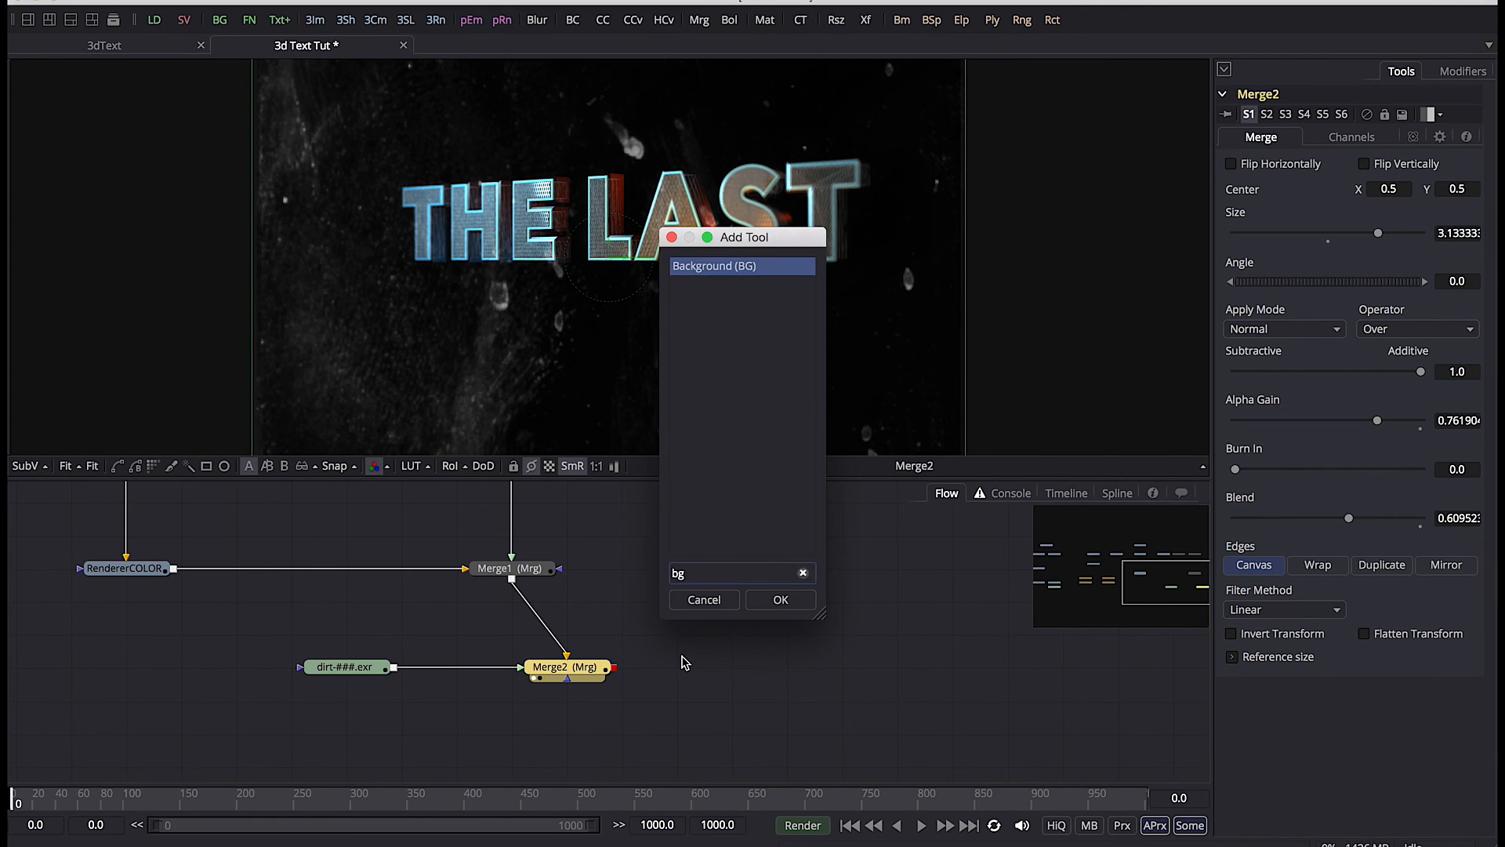
pyautogui.press('Return')
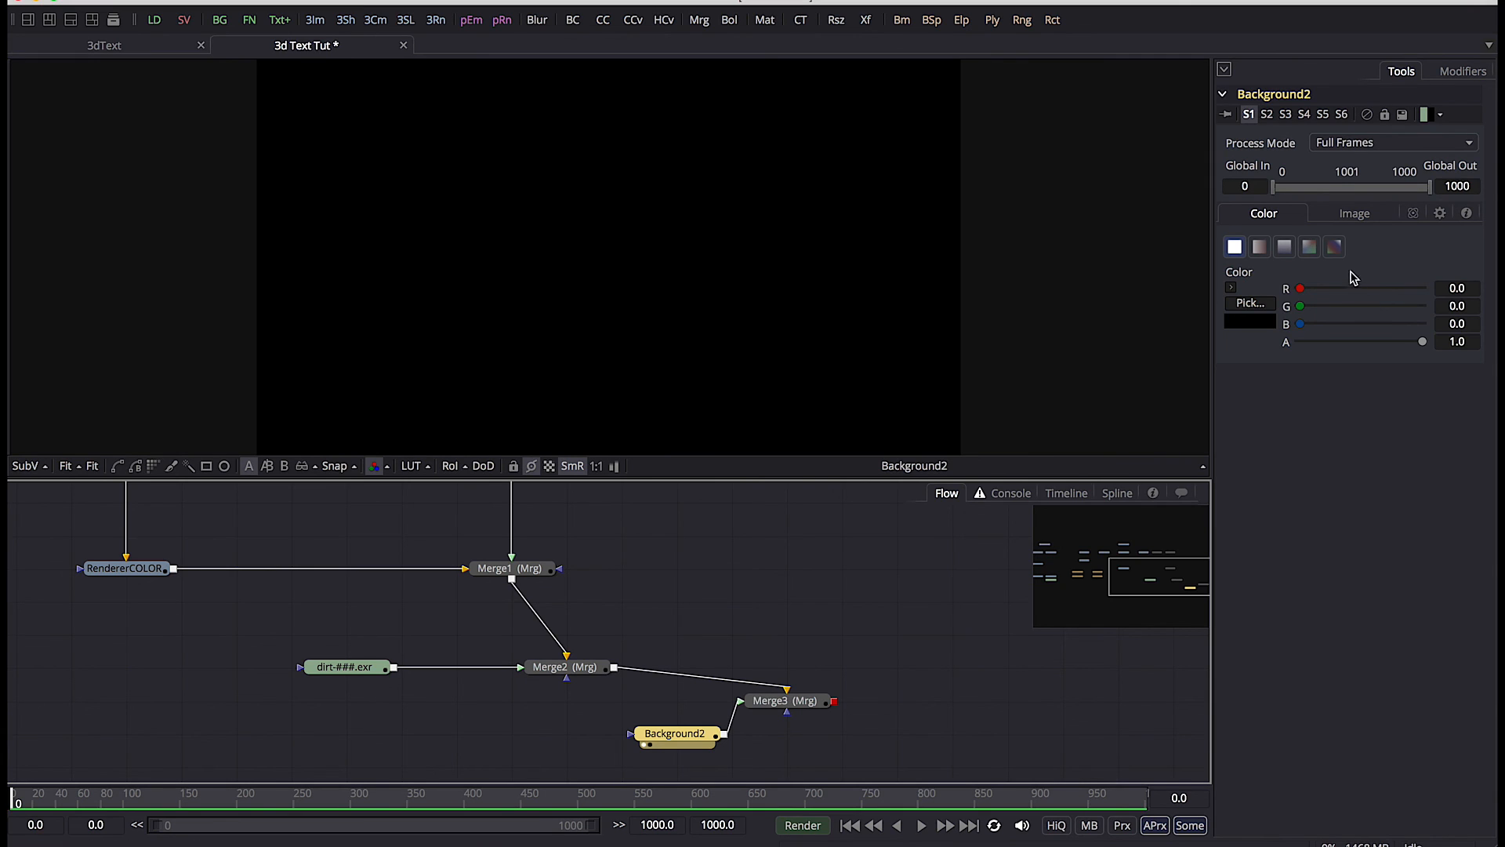
pyautogui.click(1335, 248)
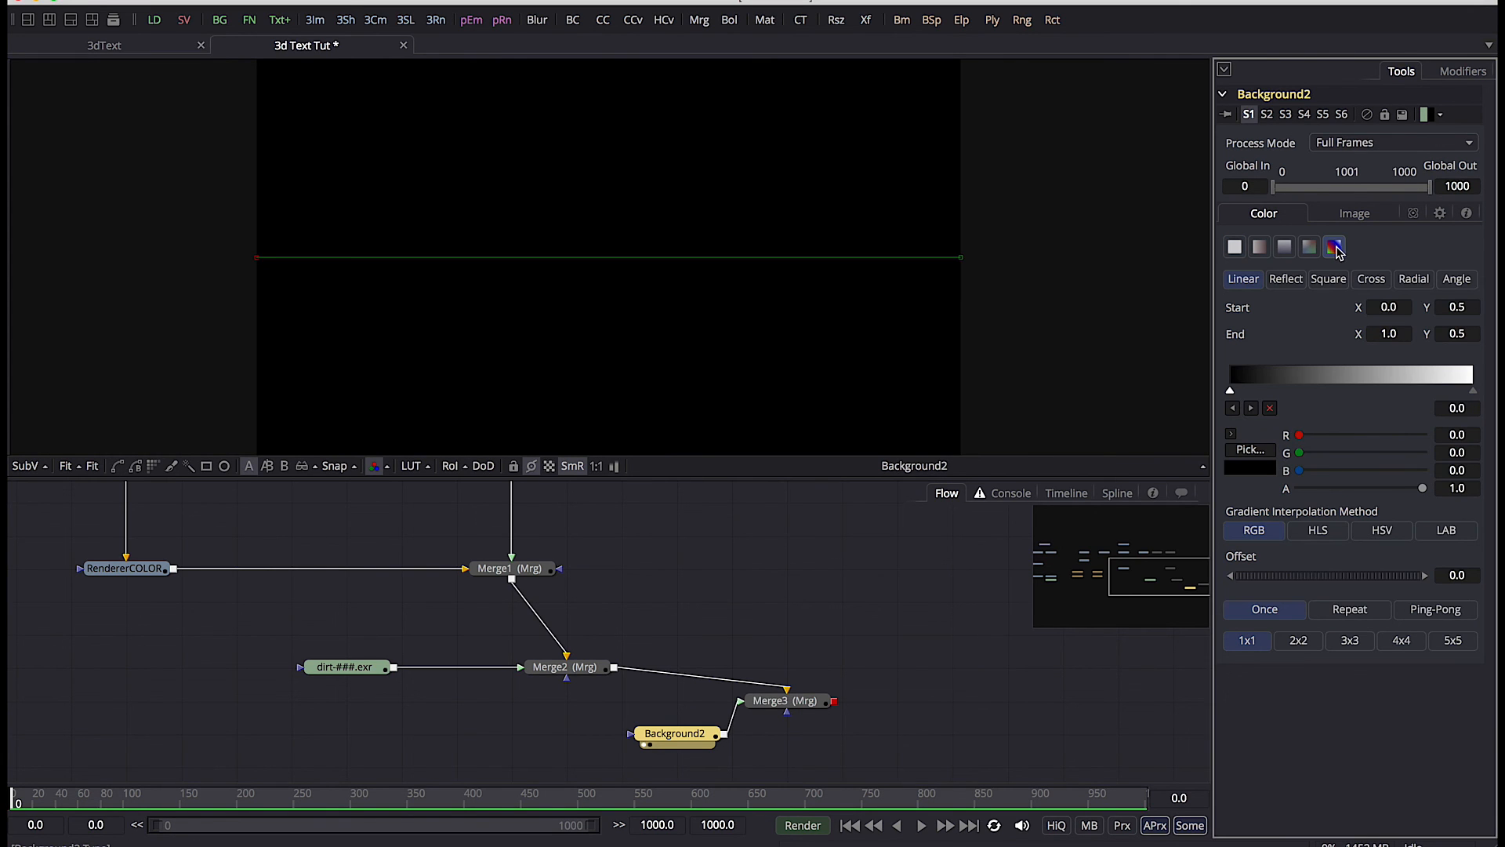
pyautogui.click(1372, 280)
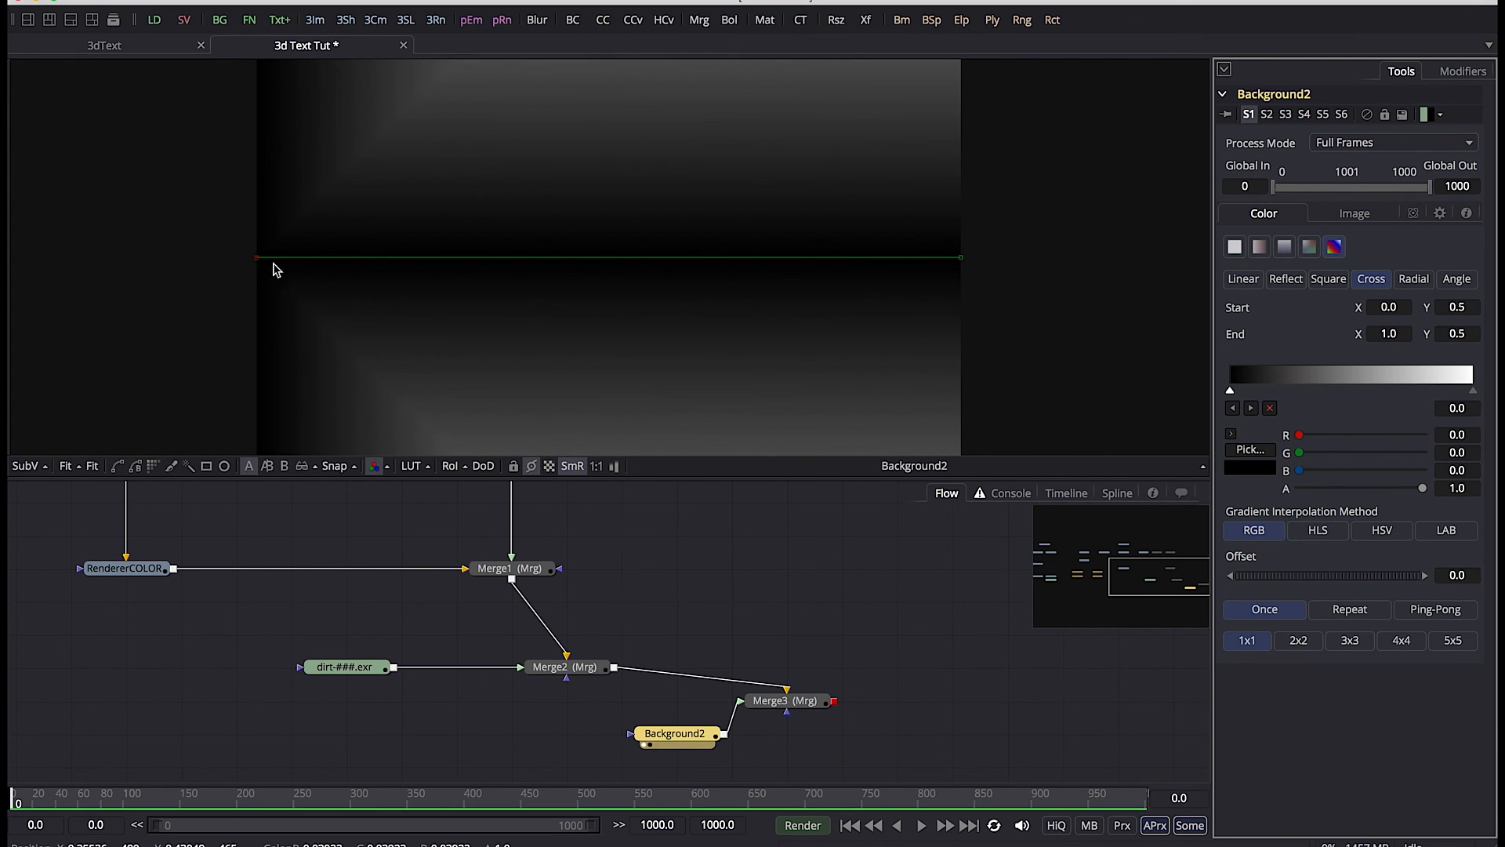
# Place the gradient's start at about X 0.53, Y 0.80 and its end at about X 1.49, Y -2.10, well outside the frame
pyautogui.moveTo(257, 258); pyautogui.dragTo(628, 142)
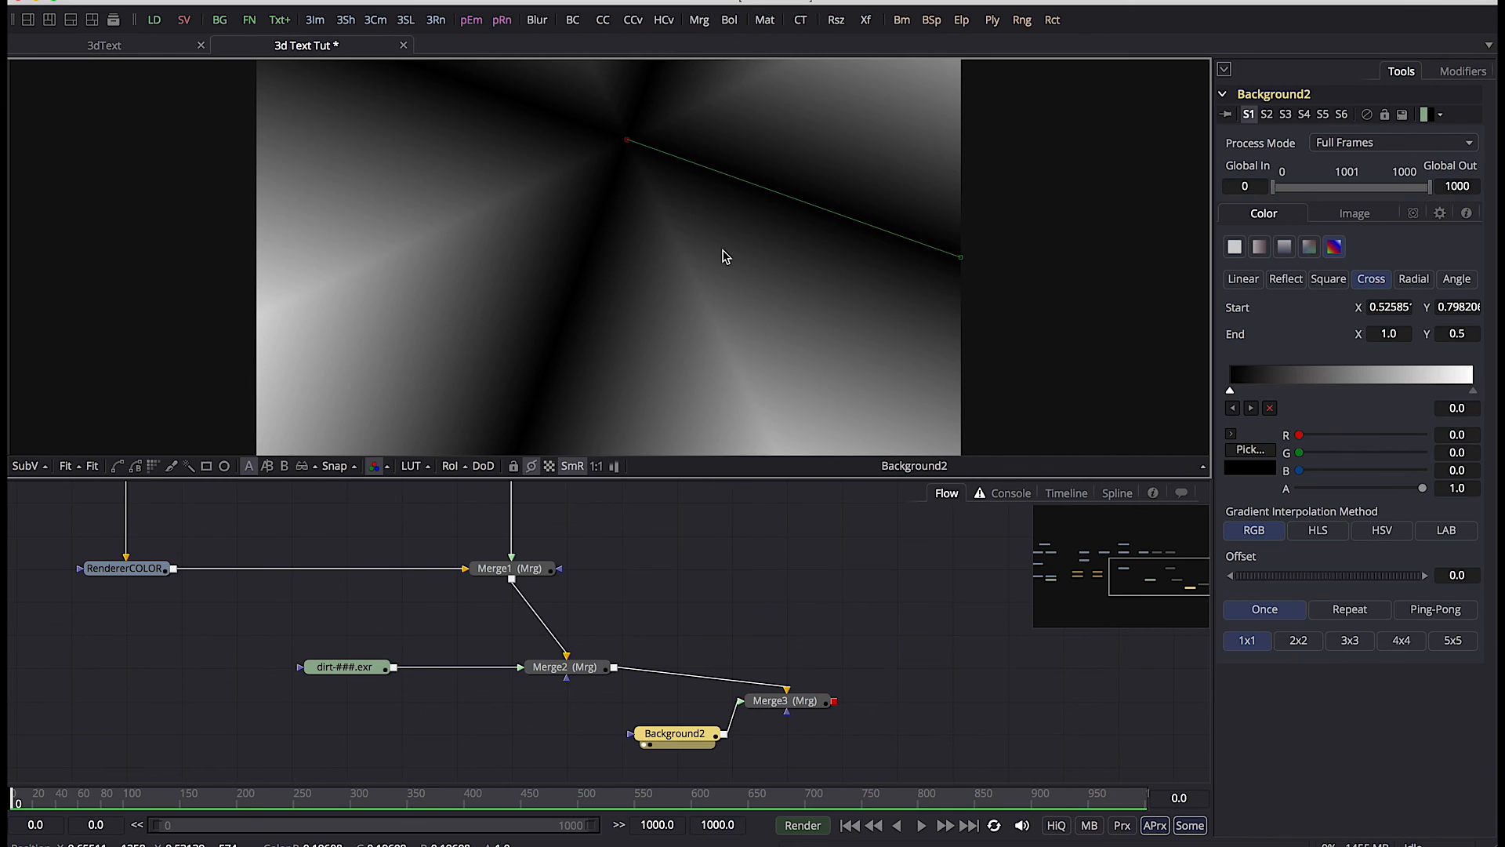
pyautogui.scroll(-6, 723, 256)
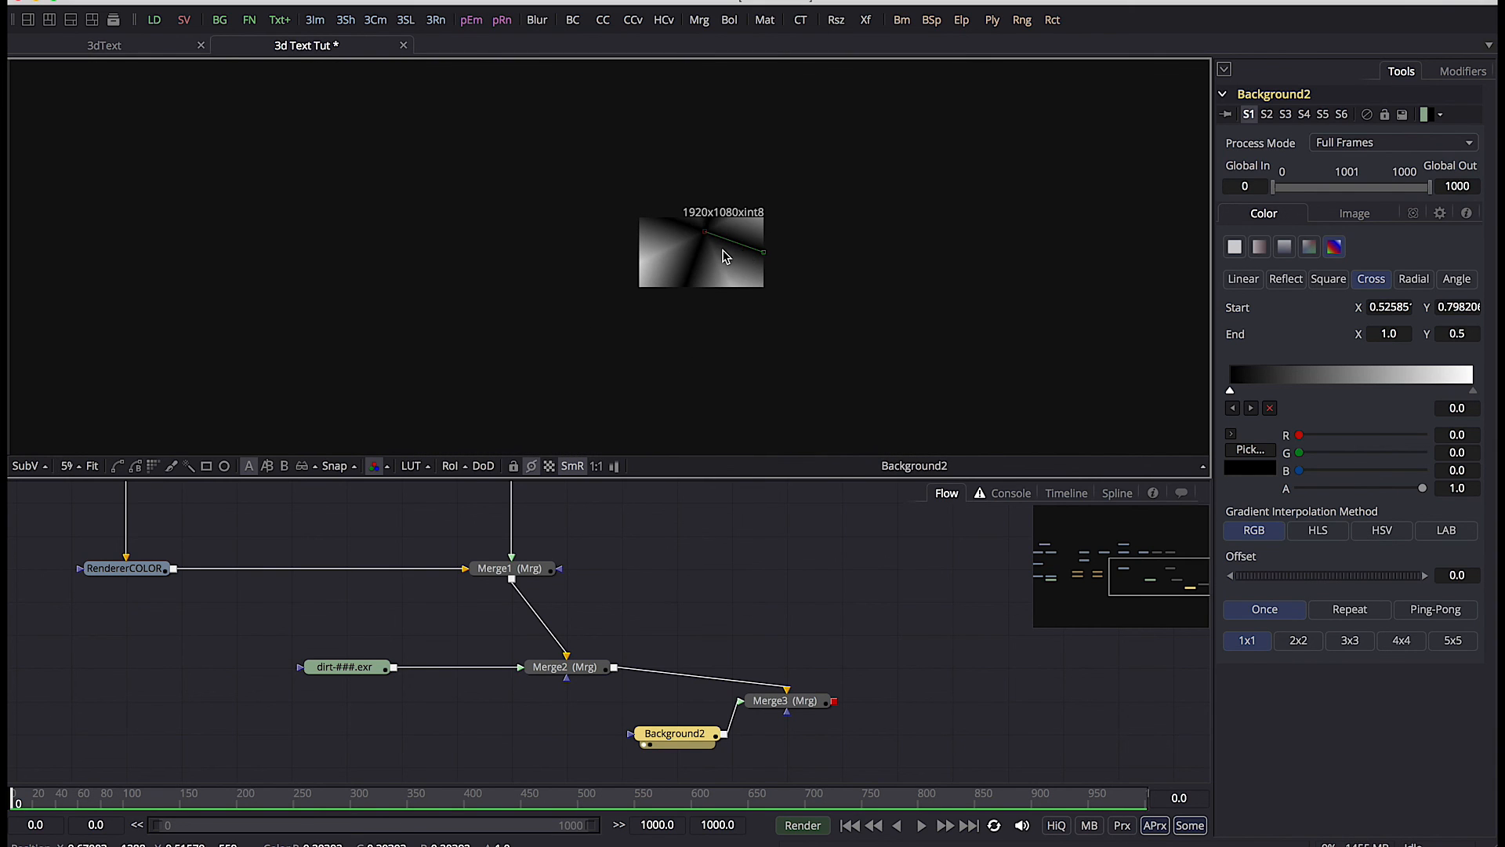
pyautogui.moveTo(762, 255); pyautogui.dragTo(823, 433)
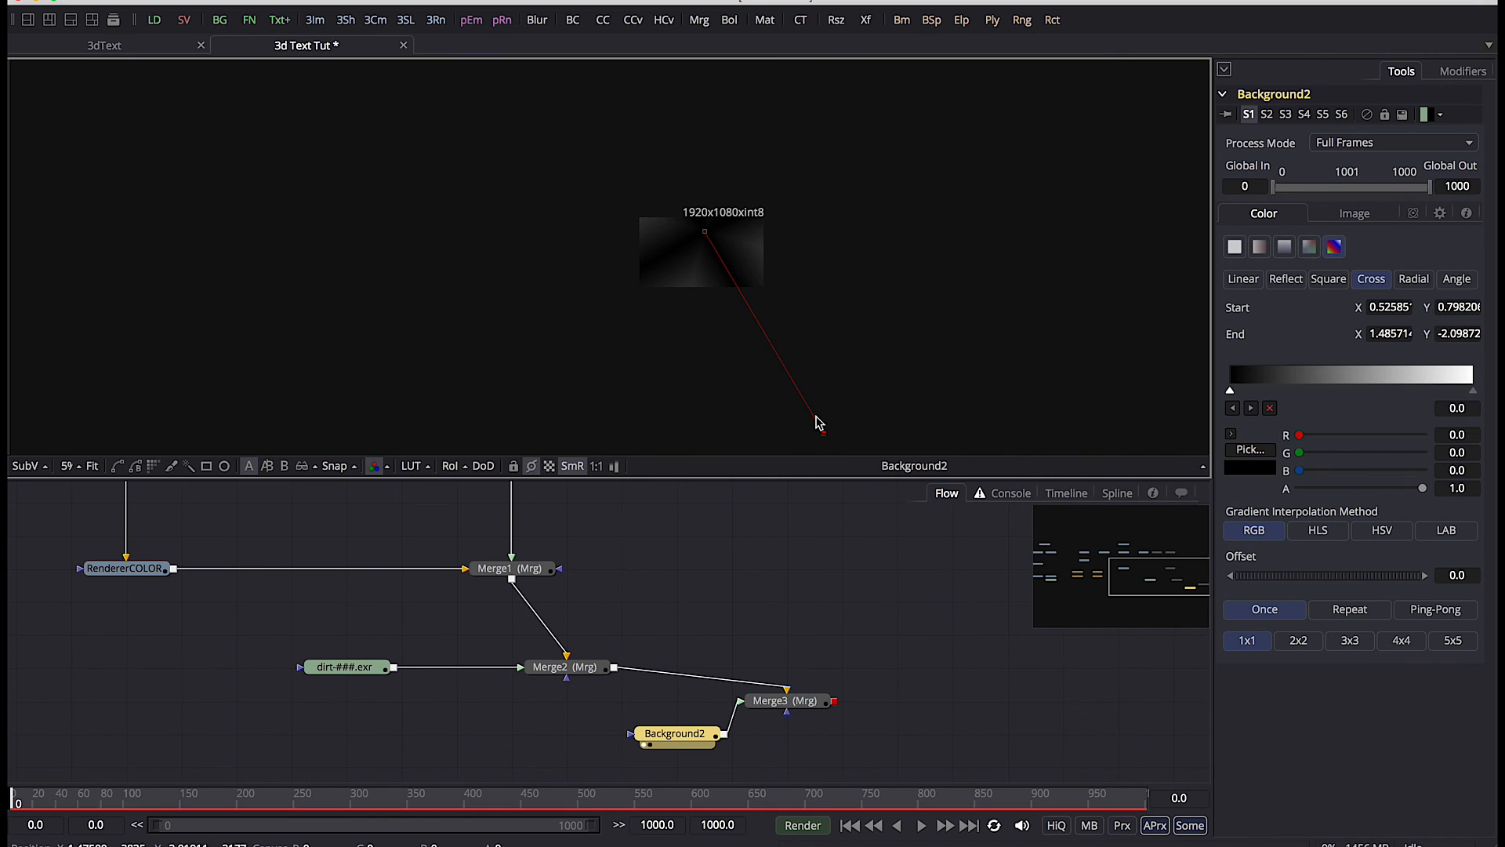
pyautogui.click(92, 466)
# Show Merge3 in the viewer, swap its inputs, and move Background2 and Merge3 closer to Merge2
pyautogui.moveTo(776, 700); pyautogui.dragTo(733, 347)
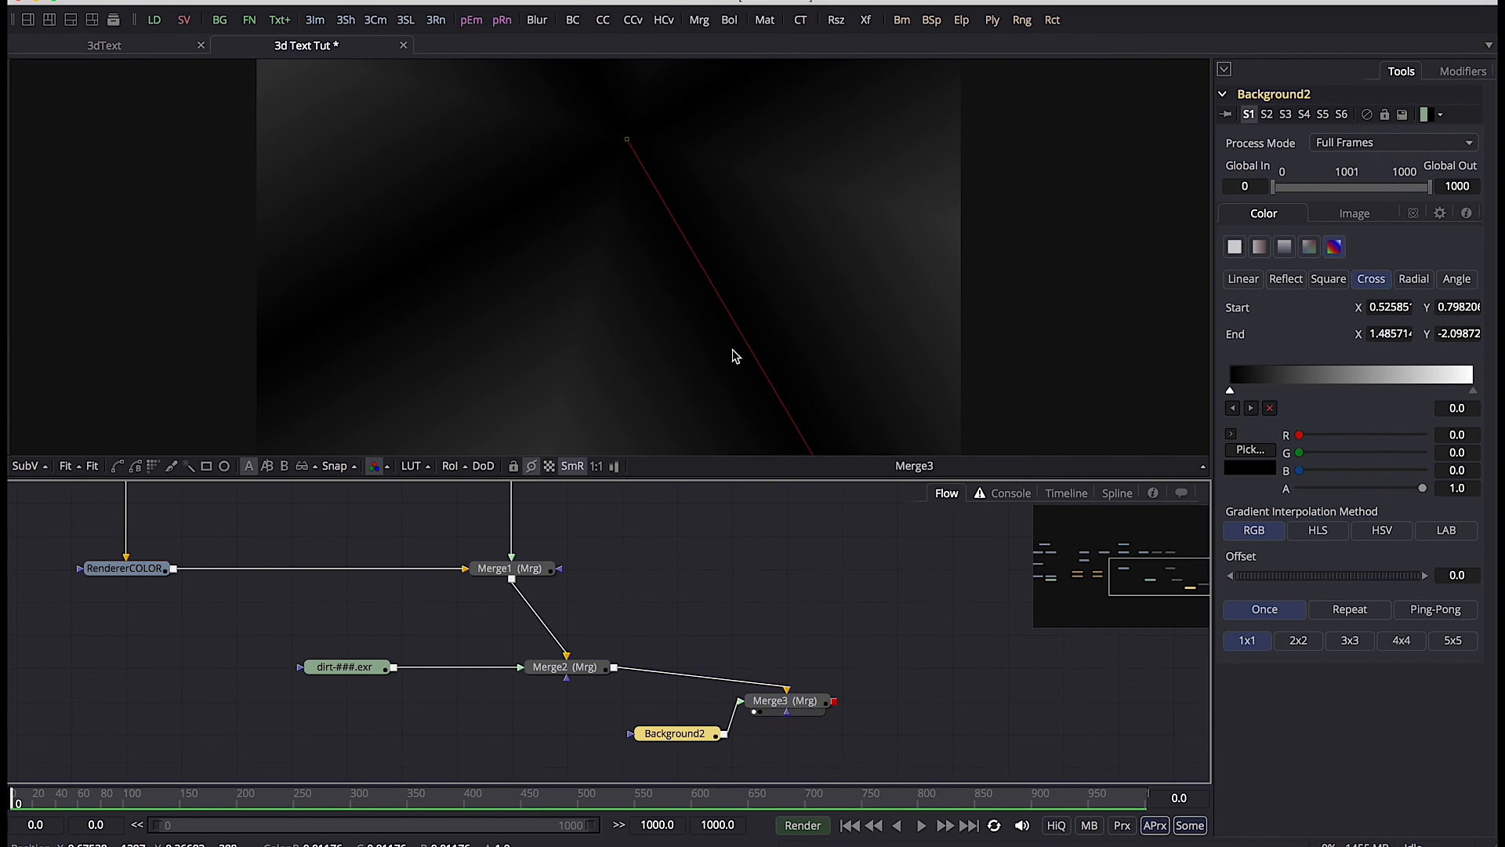
pyautogui.click(767, 706)
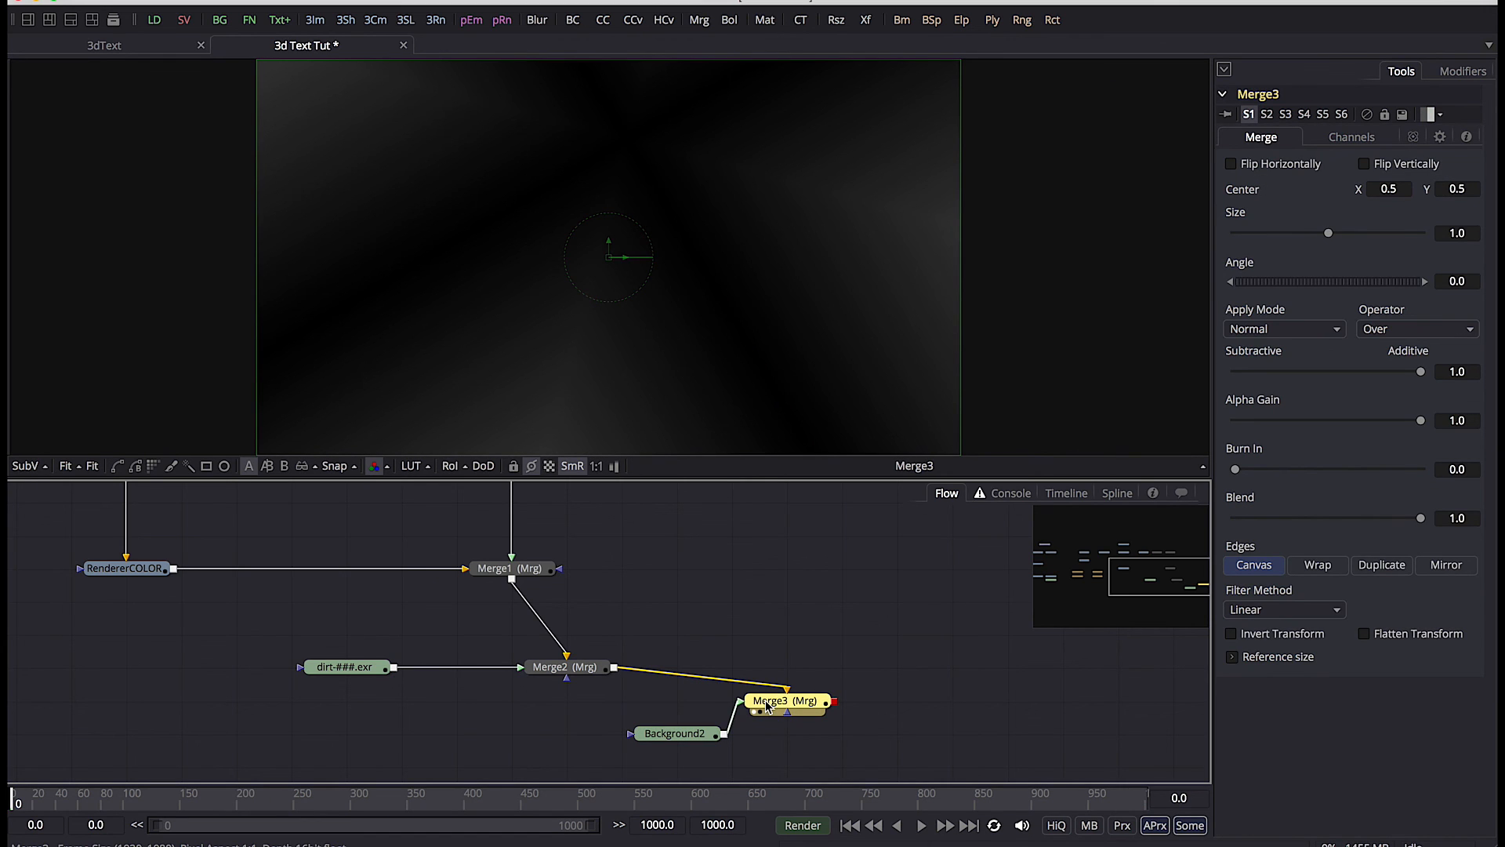
pyautogui.rightClick(767, 708)
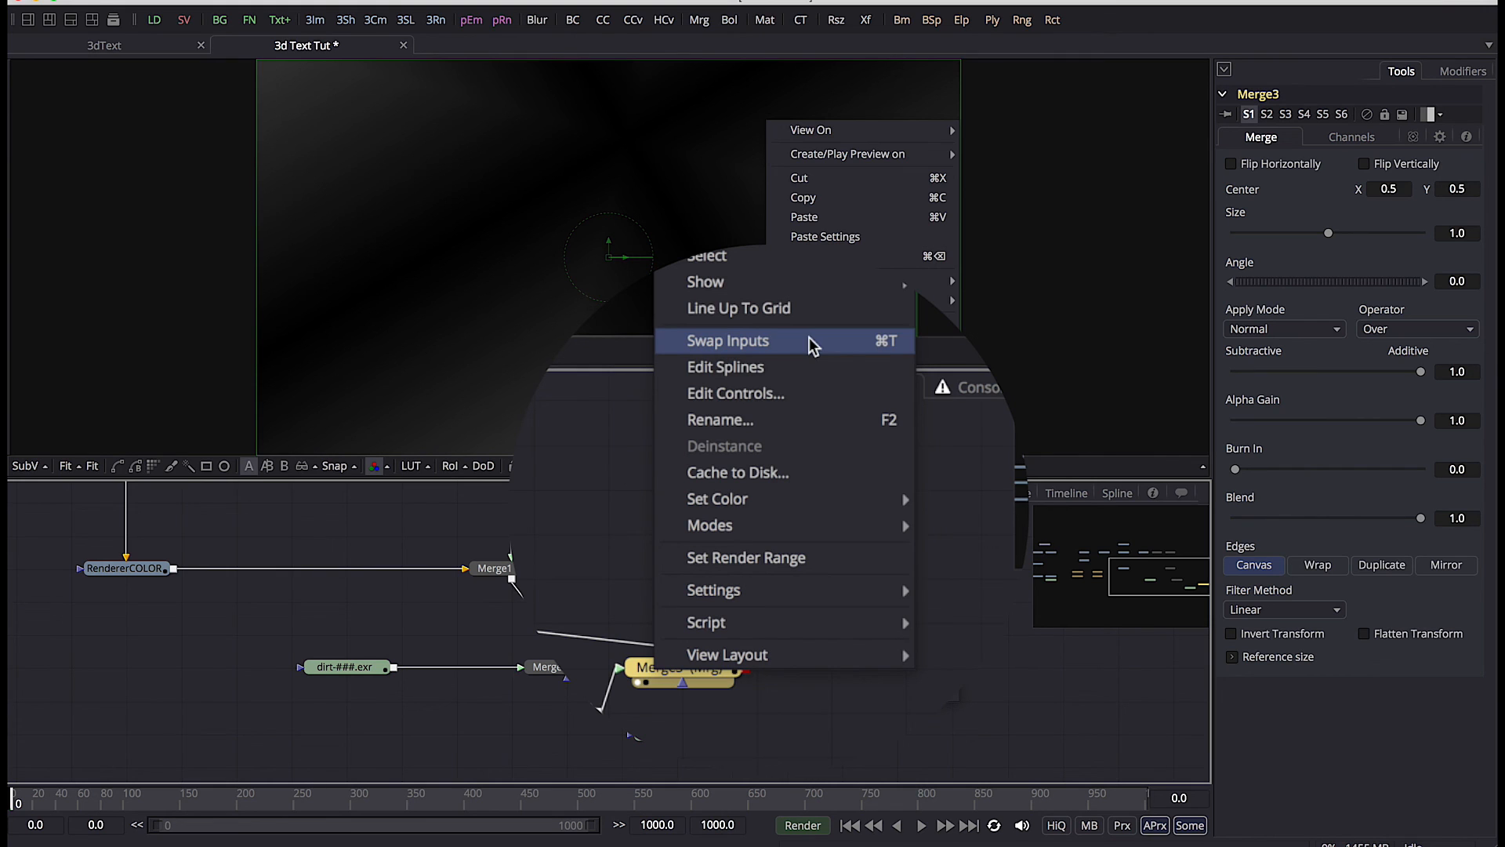
pyautogui.click(870, 342)
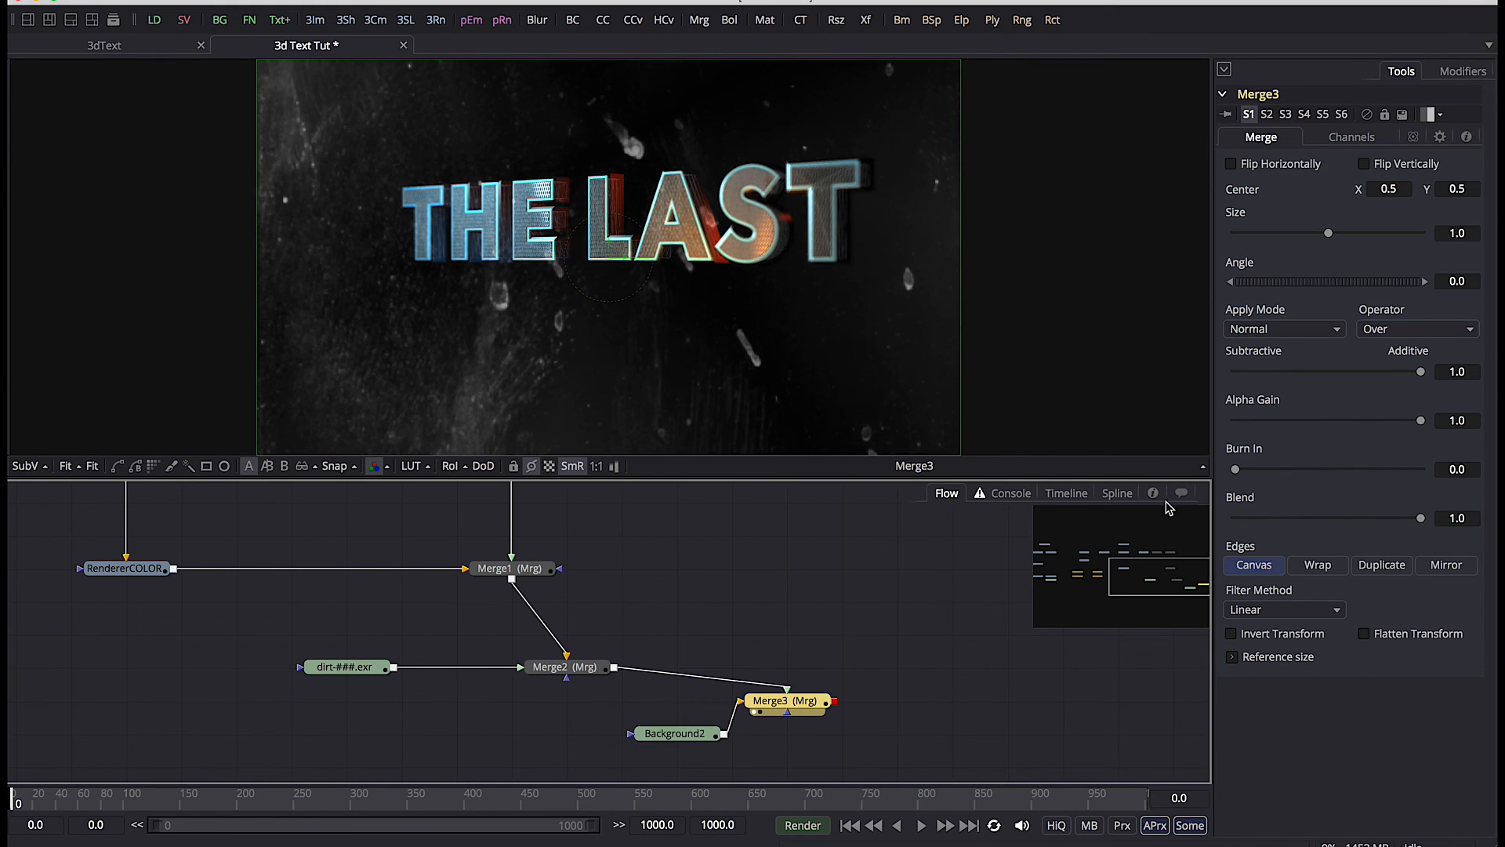
pyautogui.moveTo(700, 739); pyautogui.dragTo(590, 746)
pyautogui.moveTo(807, 715); pyautogui.dragTo(752, 715)
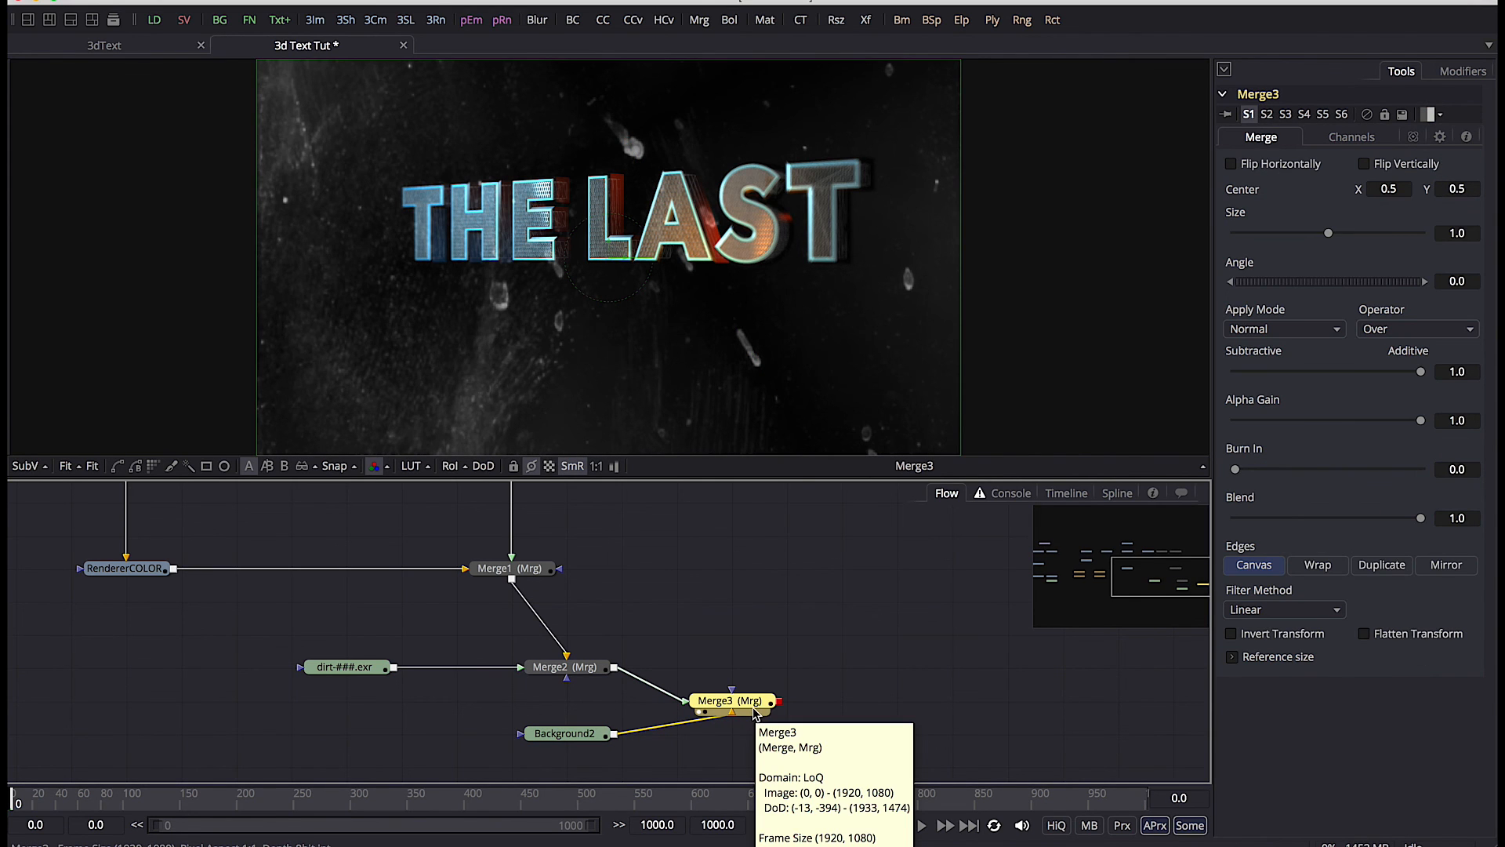
# Add a Color Corrector after Merge3, view it, and set its master tint to 0.428 and strength to 0.2691
pyautogui.hotkey('ctrl', 'space')
pyautogui.write('cc')
pyautogui.press('Return')
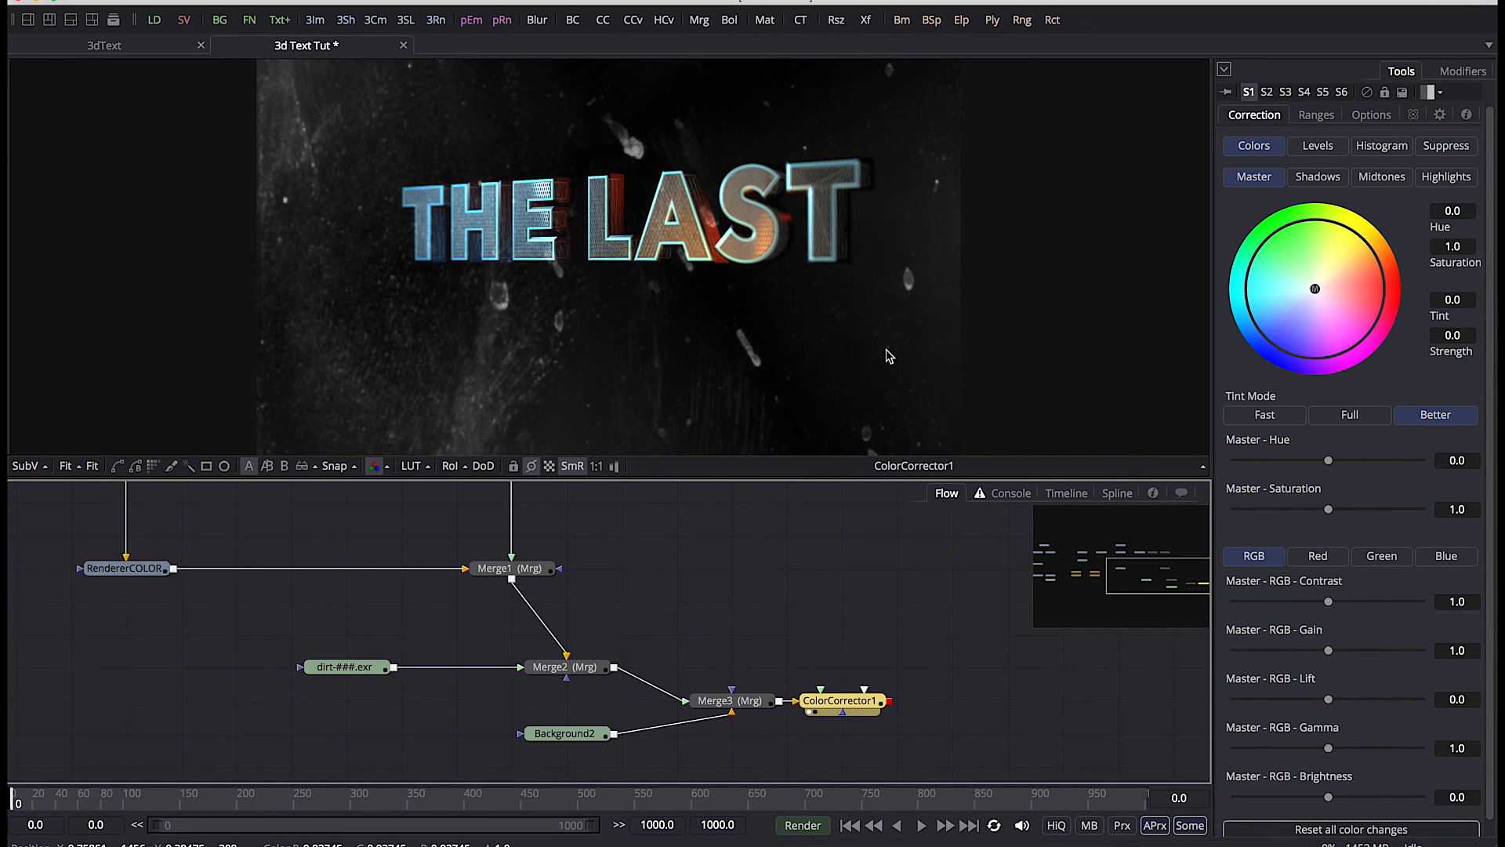
pyautogui.click(1452, 300)
pyautogui.press('BackSpace')
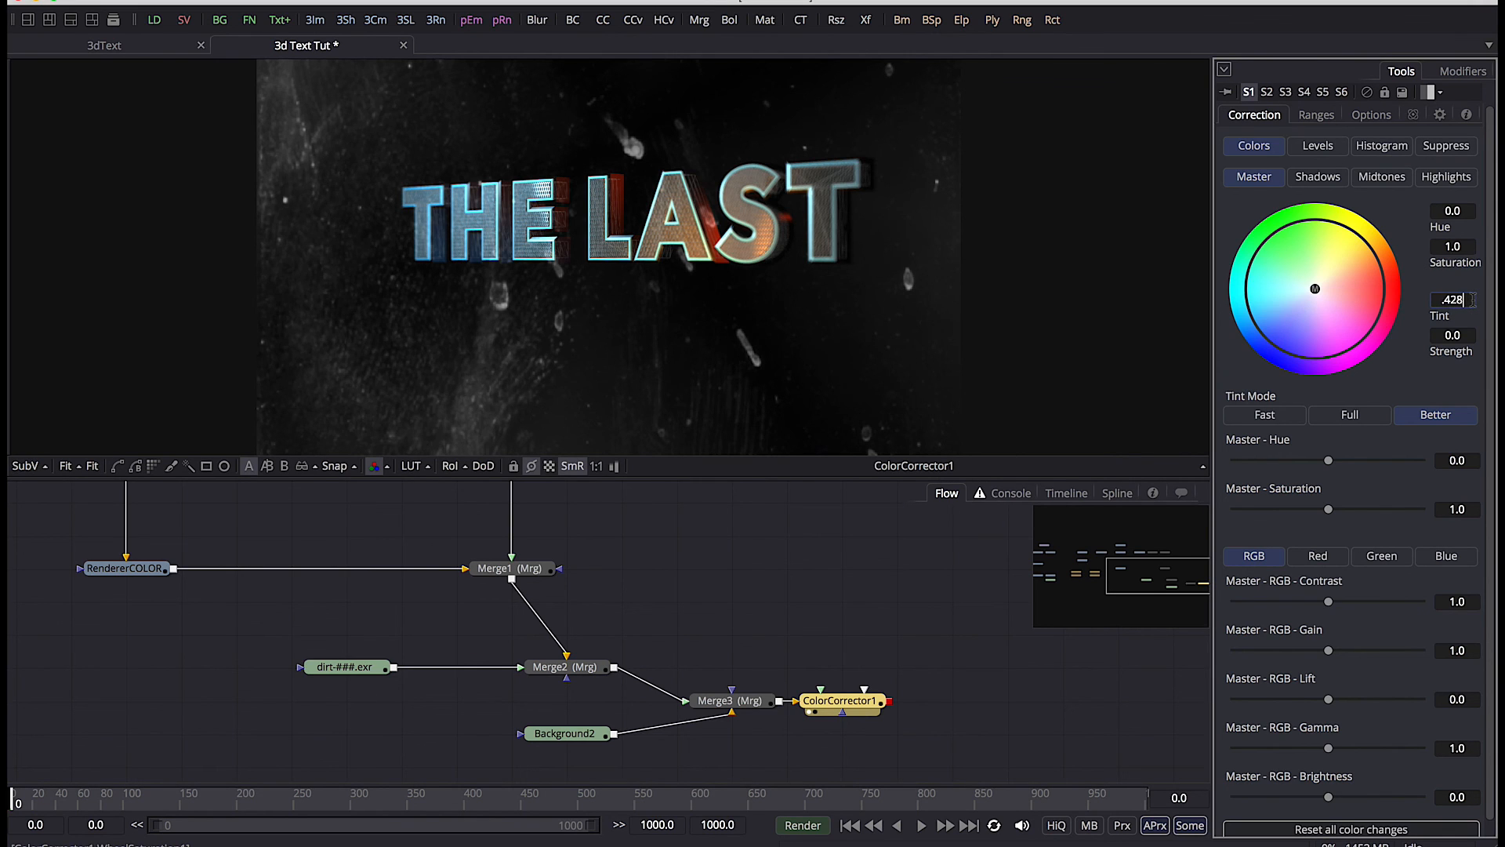
pyautogui.press('Tab')
pyautogui.write('.2691')
pyautogui.press('Tab')
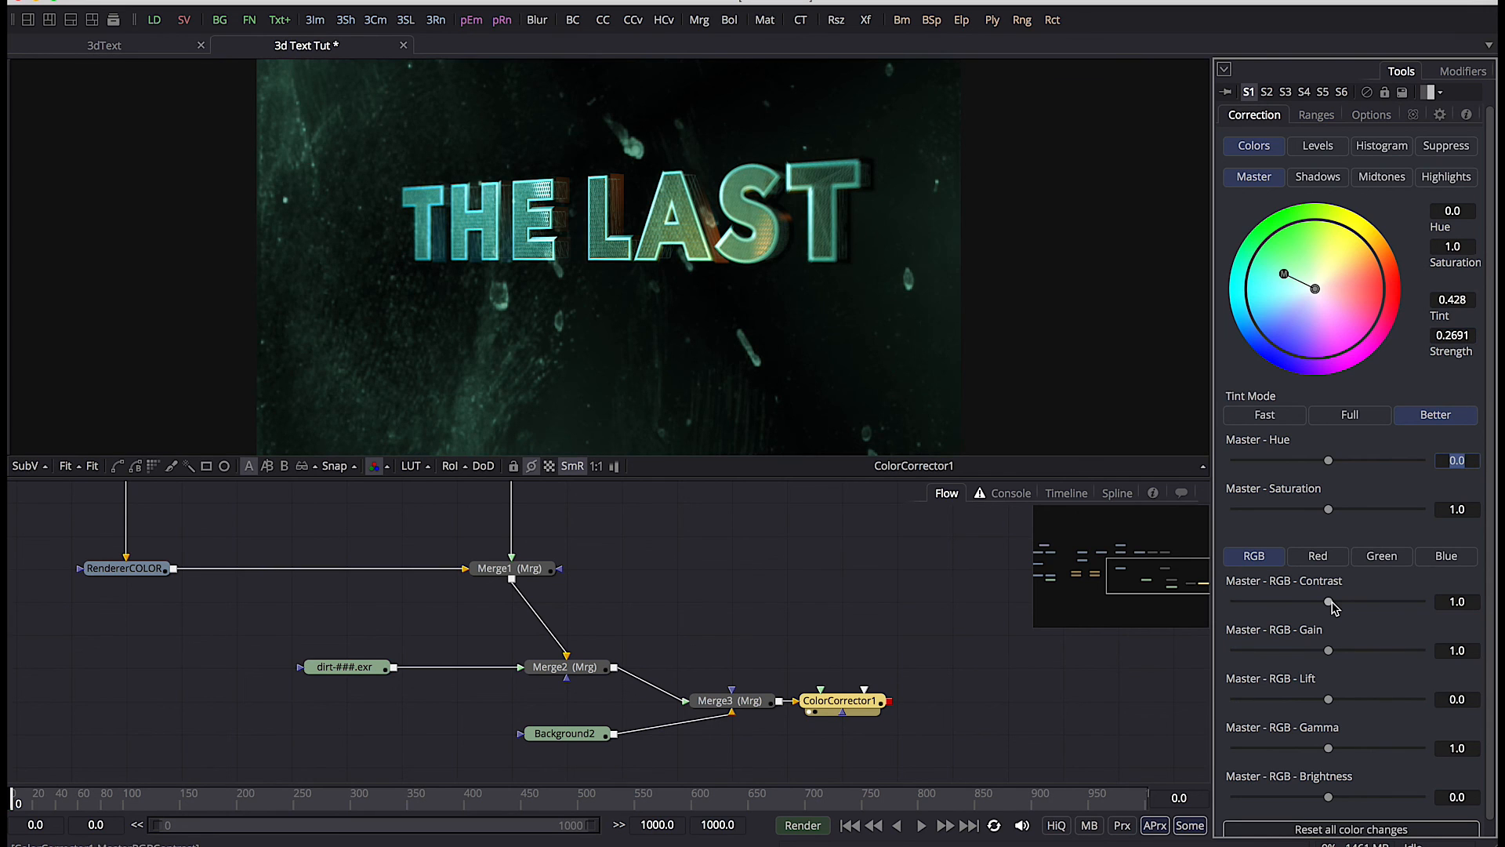
# Set the corrector's master contrast to about 1.23, gain to 1.53, gamma to 0.686 and brightness to 0.1034
pyautogui.moveTo(1333, 607); pyautogui.dragTo(1340, 651)
pyautogui.moveTo(1330, 751); pyautogui.dragTo(1325, 753)
pyautogui.moveTo(1320, 753); pyautogui.dragTo(1300, 760)
pyautogui.click(1479, 797)
pyautogui.write('1034')
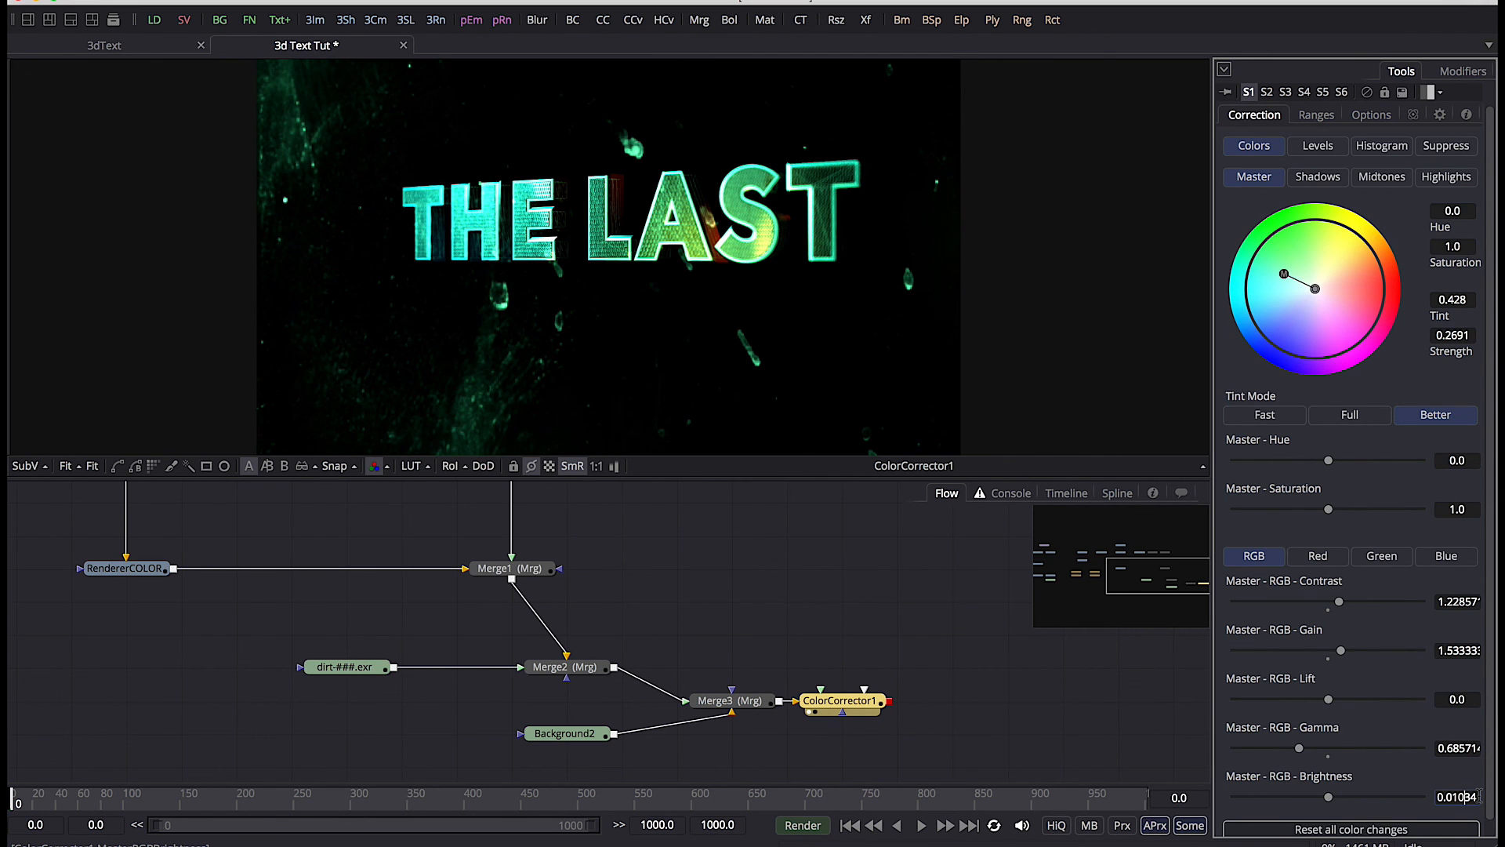
pyautogui.press('Return')
# Tint the shadows in the Color Corrector with tint 0.5846 and strength 0.06915
pyautogui.click(1316, 201)
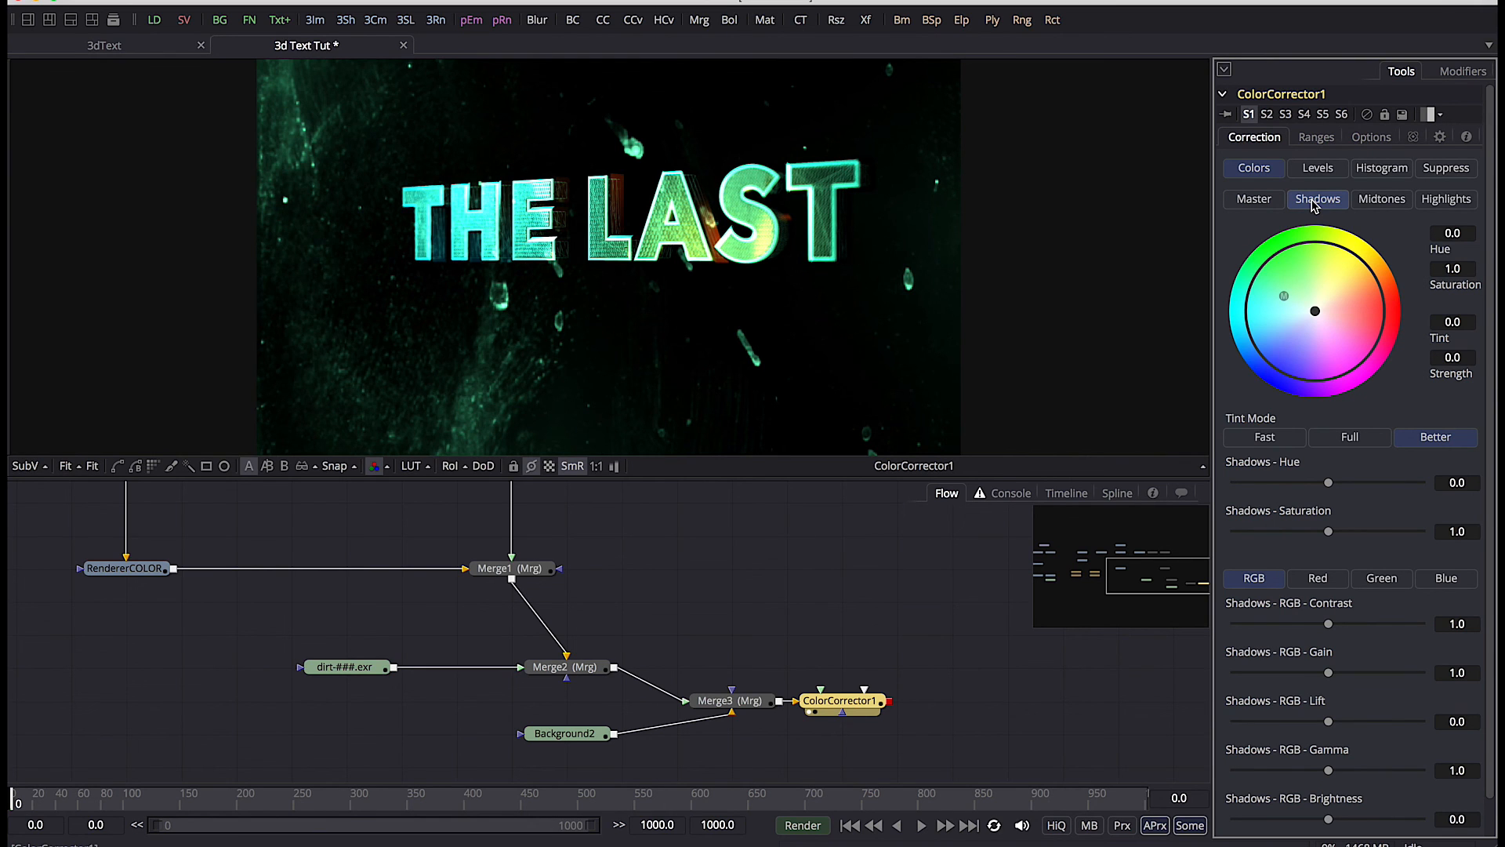
pyautogui.click(1474, 322)
pyautogui.write('0.5846')
pyautogui.press('Tab')
pyautogui.write('.0694')
pyautogui.press('Return')
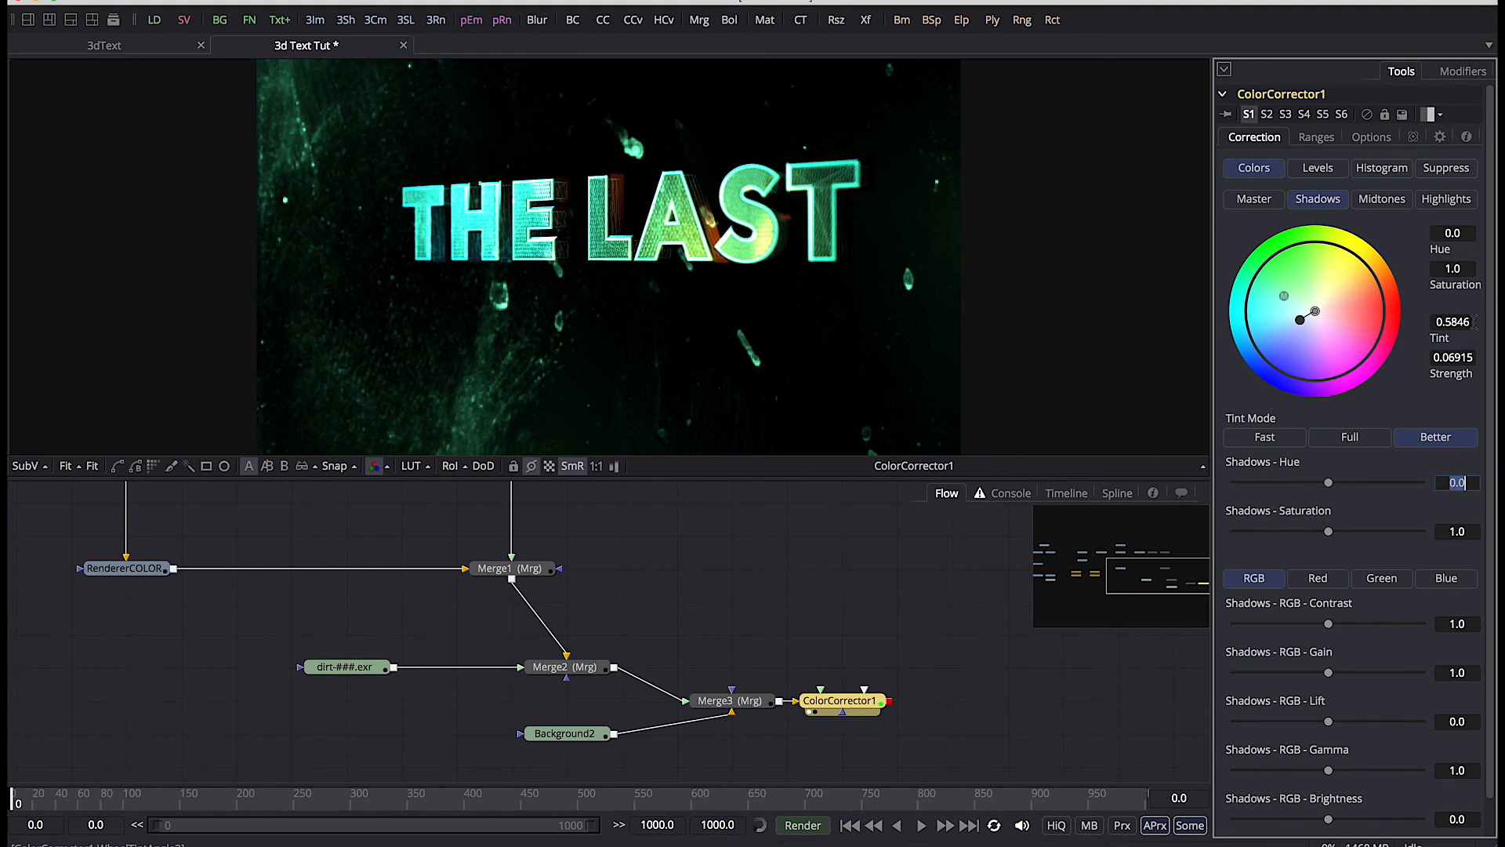
# Set the corrector's midtones to tint 0.0625, strength 0.3502, gain about 1.72 and gamma about 0.581
pyautogui.click(1382, 200)
pyautogui.click(1458, 321)
pyautogui.write('0.0625')
pyautogui.press('Tab')
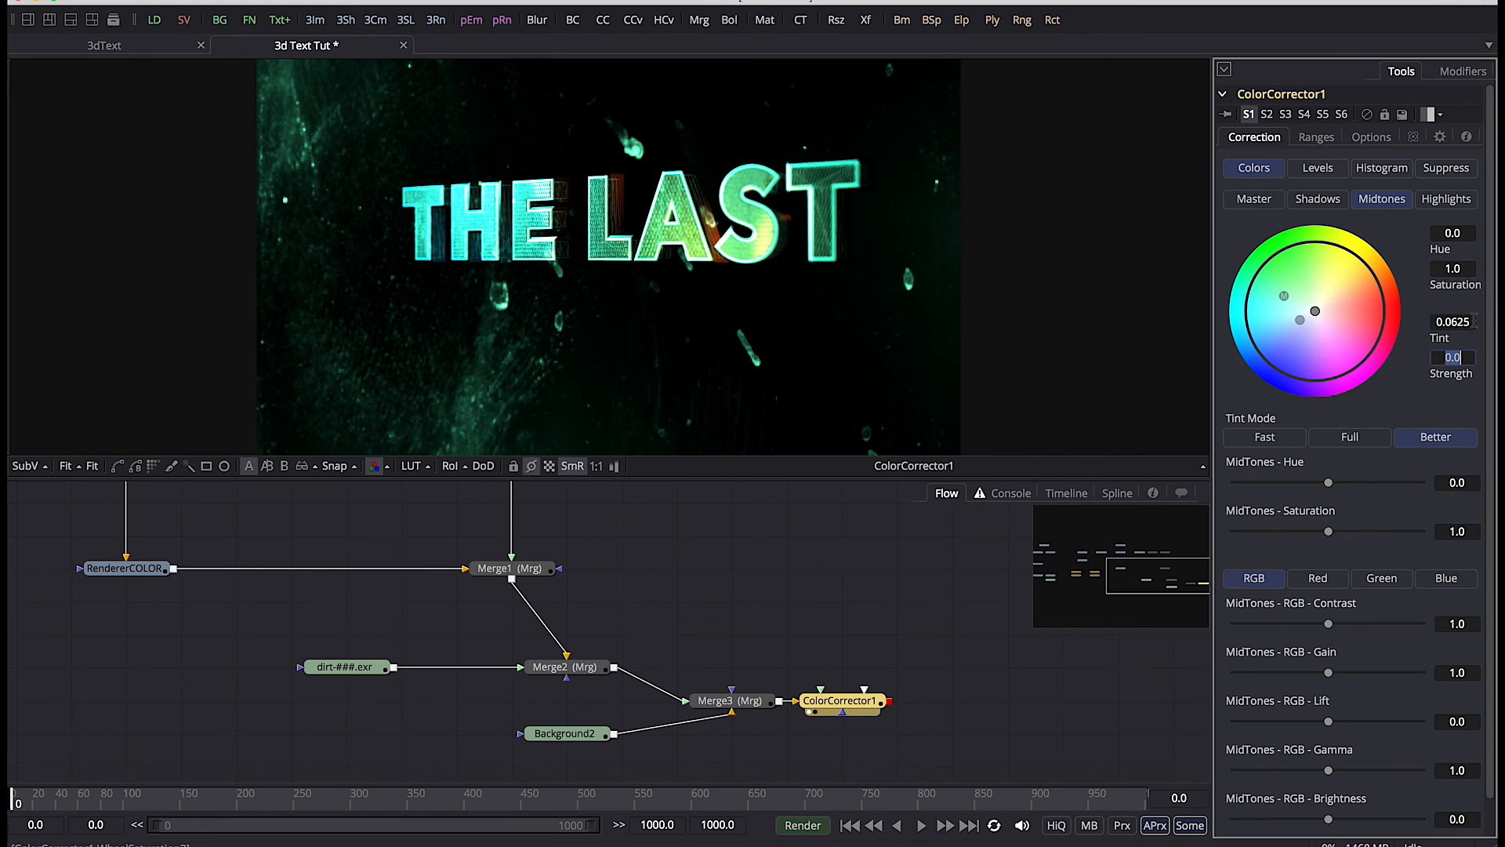
pyautogui.write('.3502')
pyautogui.press('Tab')
pyautogui.moveTo(1329, 672); pyautogui.dragTo(1345, 672)
pyautogui.moveTo(1328, 770); pyautogui.dragTo(1292, 779)
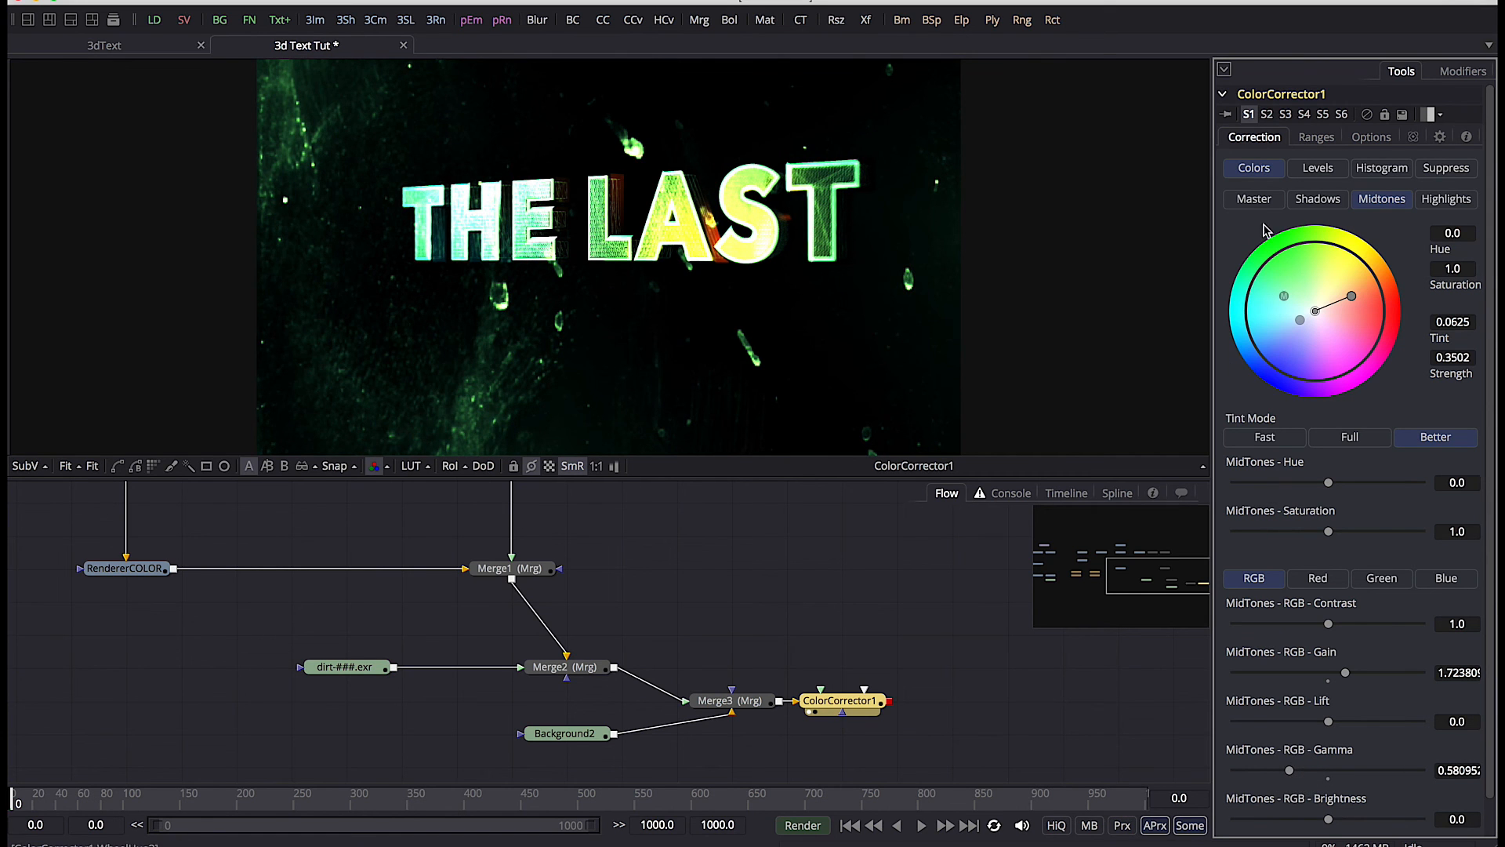
# Shift the master tint to blue, at about 0.585 with strength 0.329, and move Merge3 closer to Merge2
pyautogui.click(1253, 199)
pyautogui.moveTo(1278, 305); pyautogui.dragTo(1283, 330)
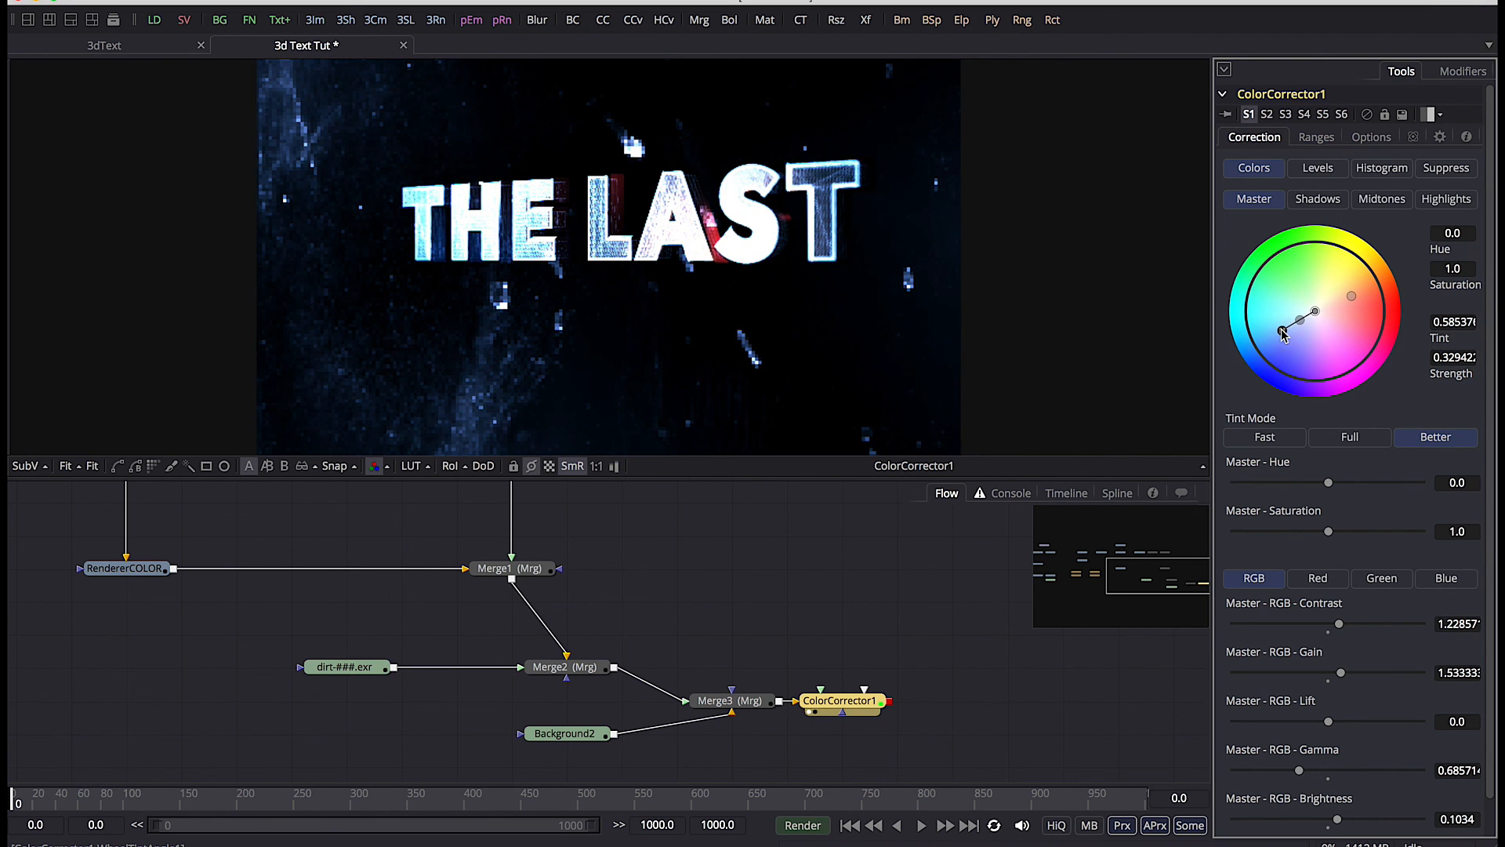
pyautogui.click(711, 700)
pyautogui.moveTo(711, 700); pyautogui.dragTo(689, 701)
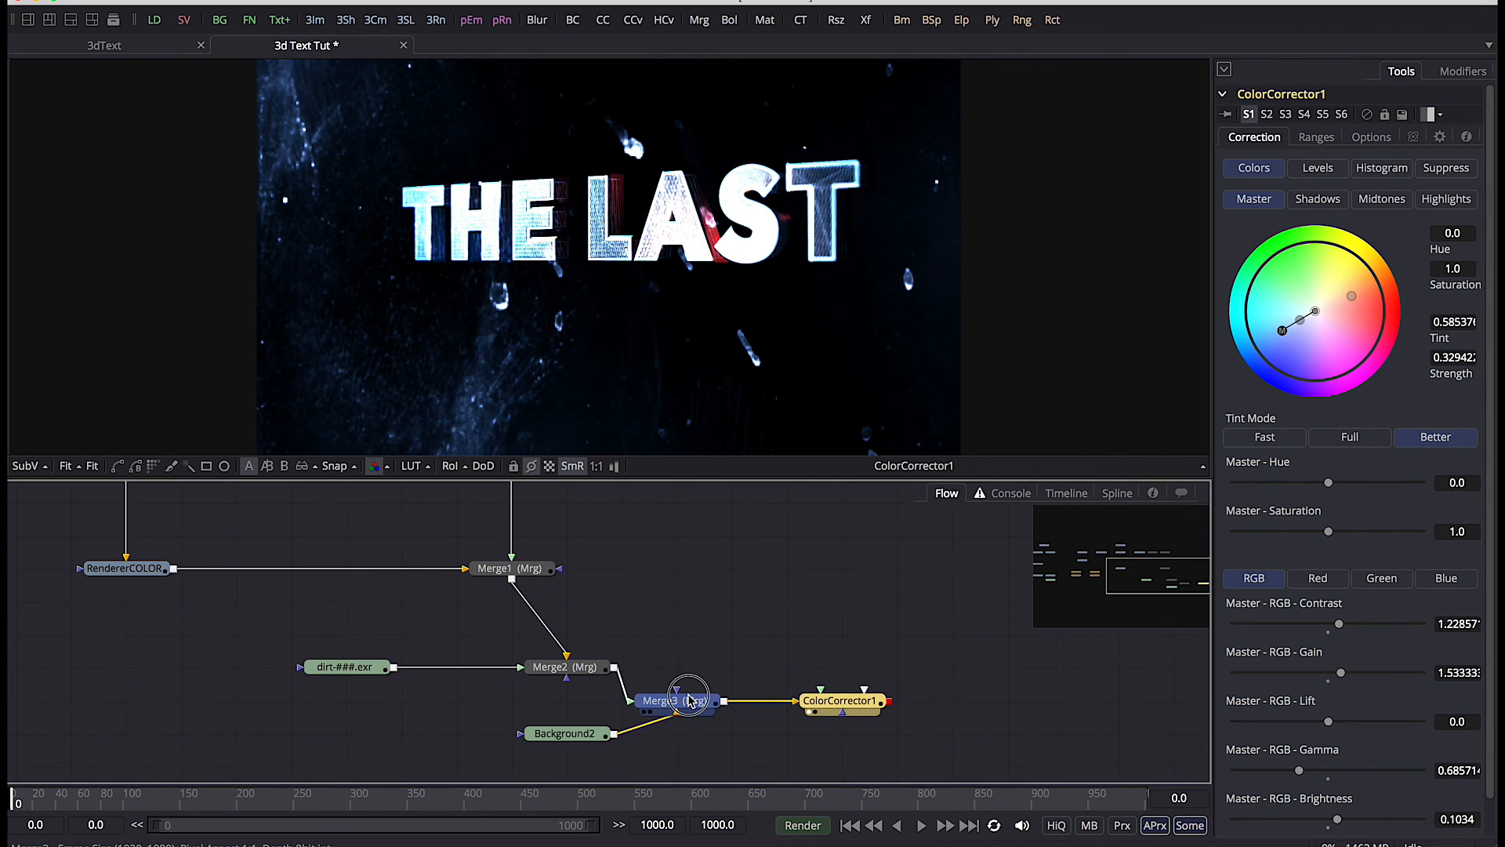
pyautogui.click(689, 700)
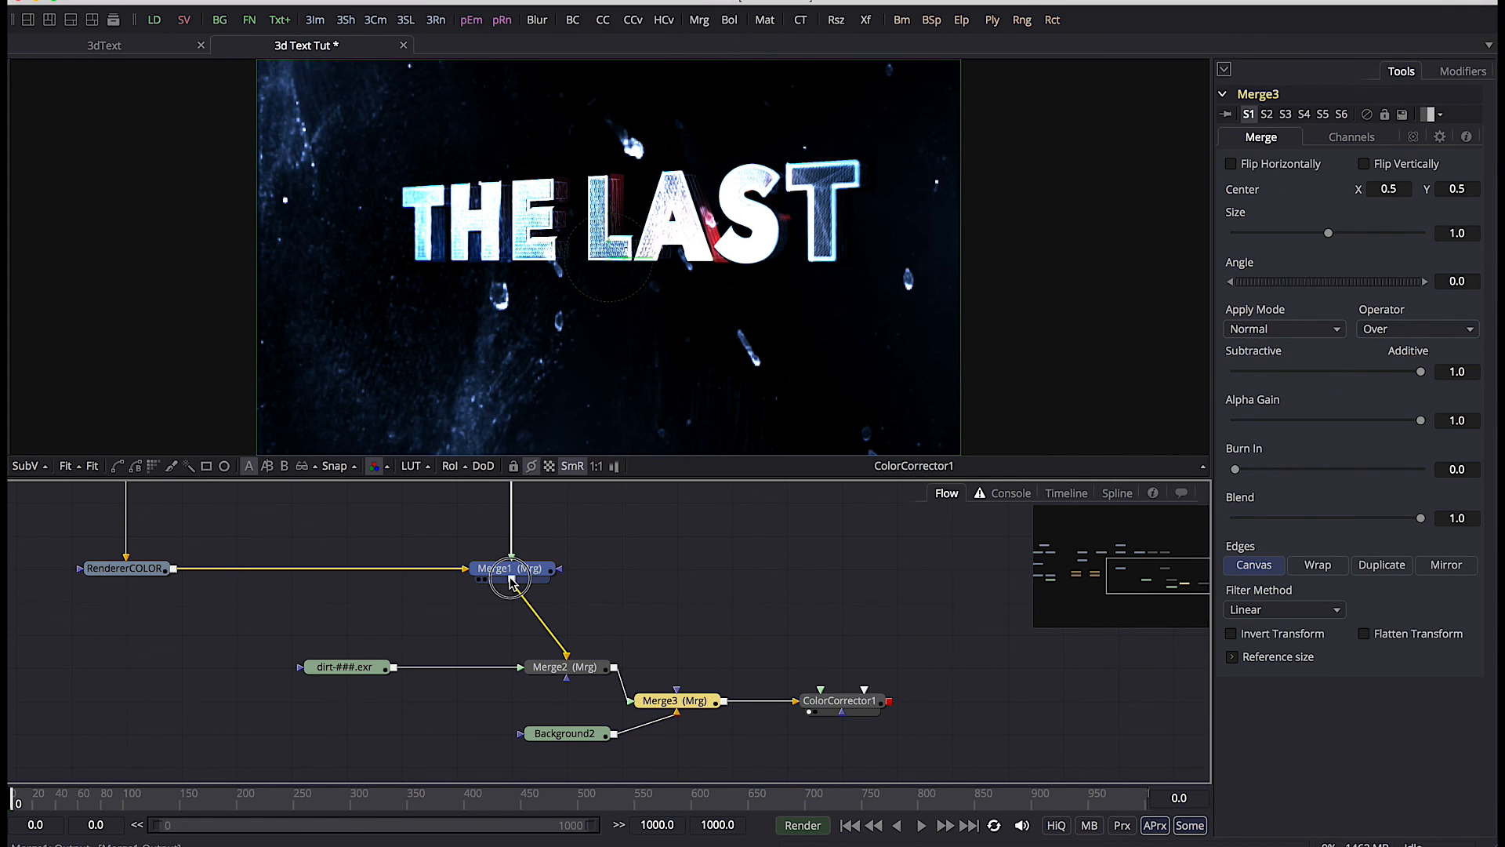
# Connect Merge1's output as ColorCorrector1's effect mask and apply the mask inverted
pyautogui.click(511, 576)
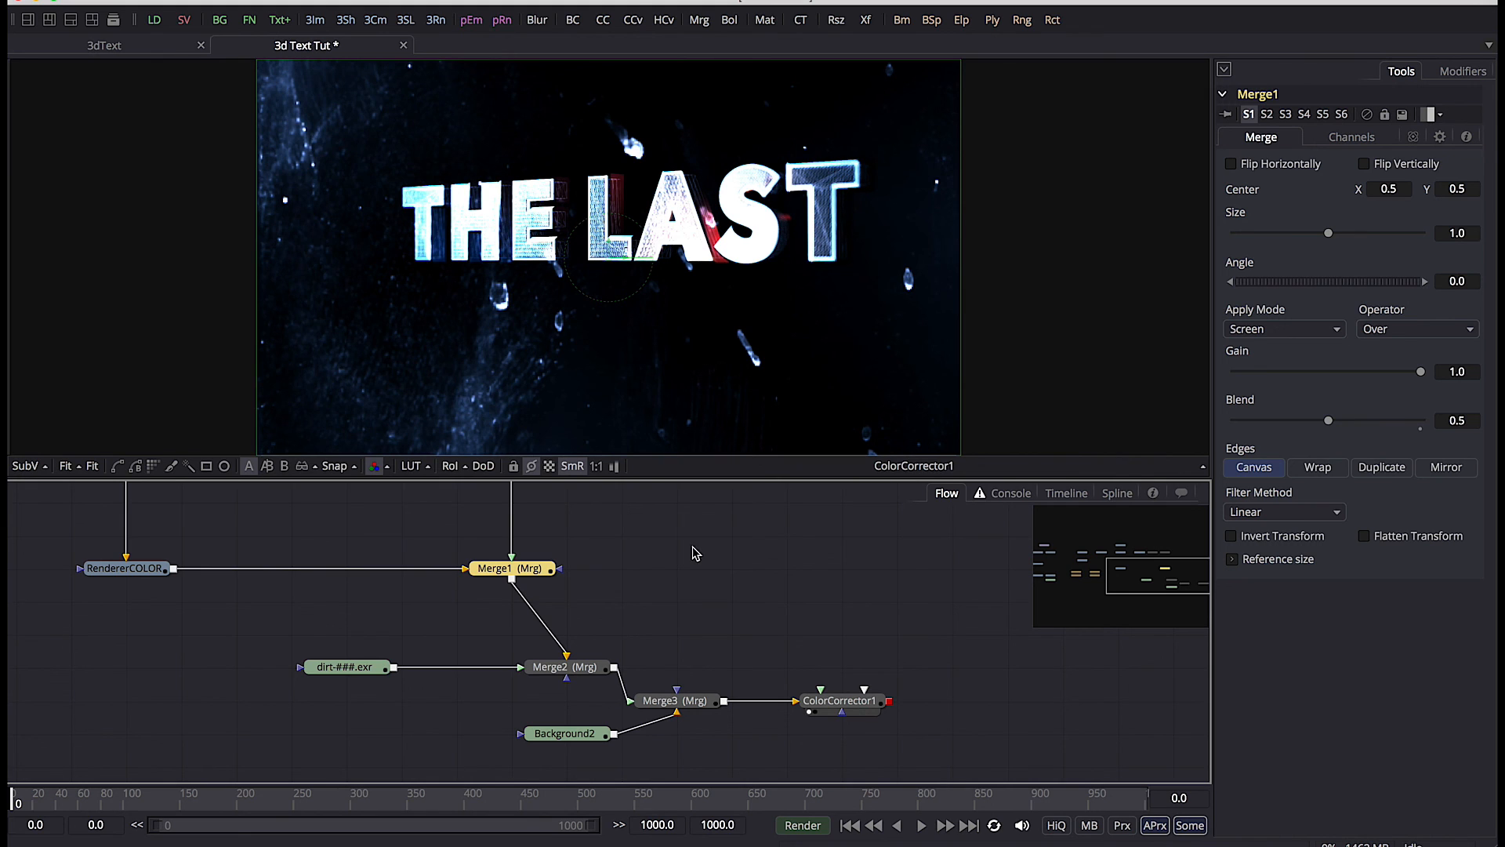
pyautogui.moveTo(512, 582); pyautogui.dragTo(835, 700)
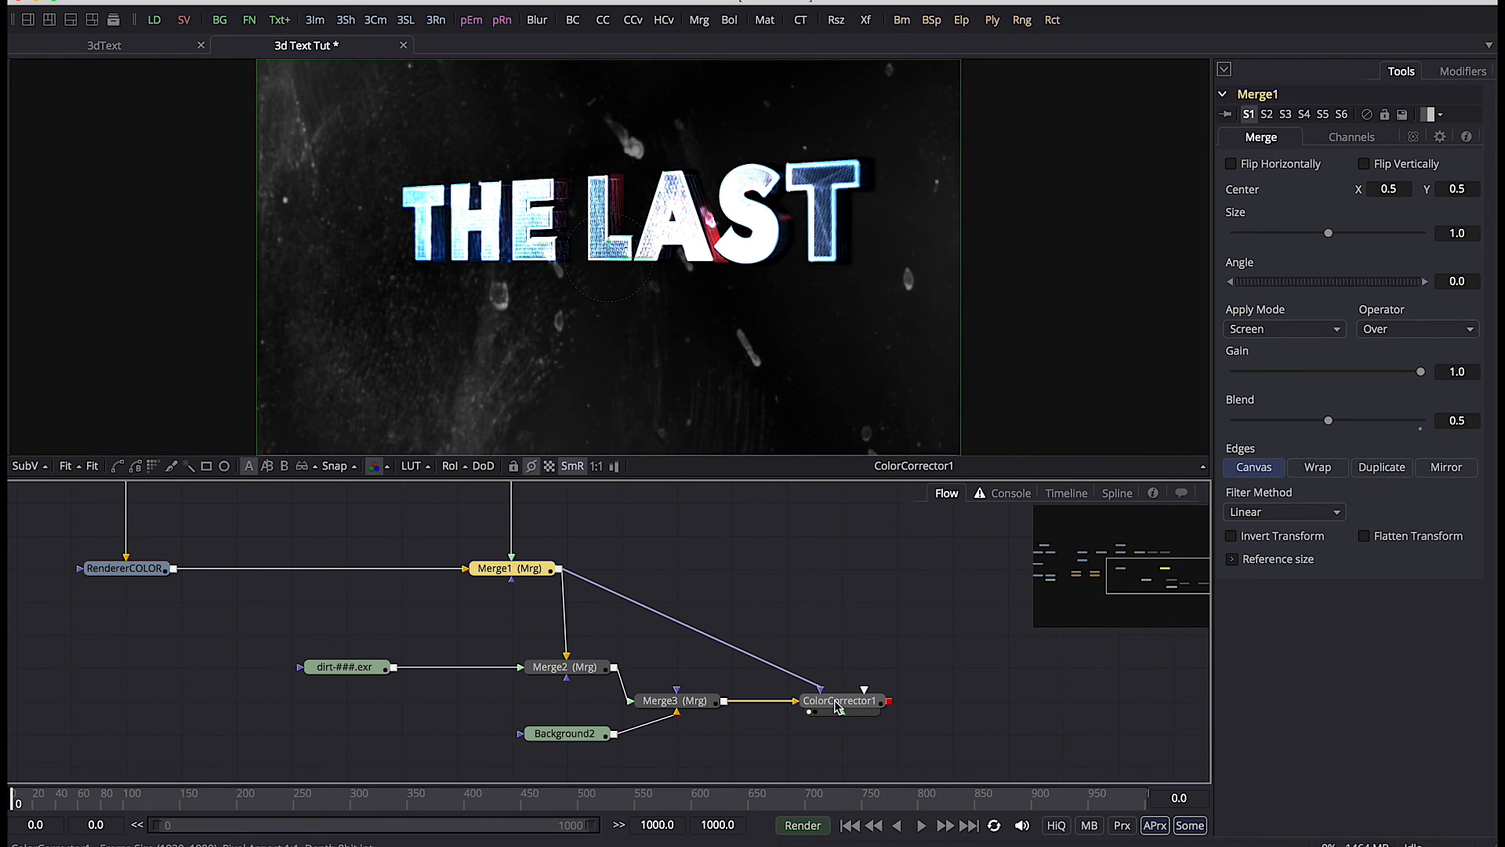
pyautogui.click(842, 712)
pyautogui.click(1414, 115)
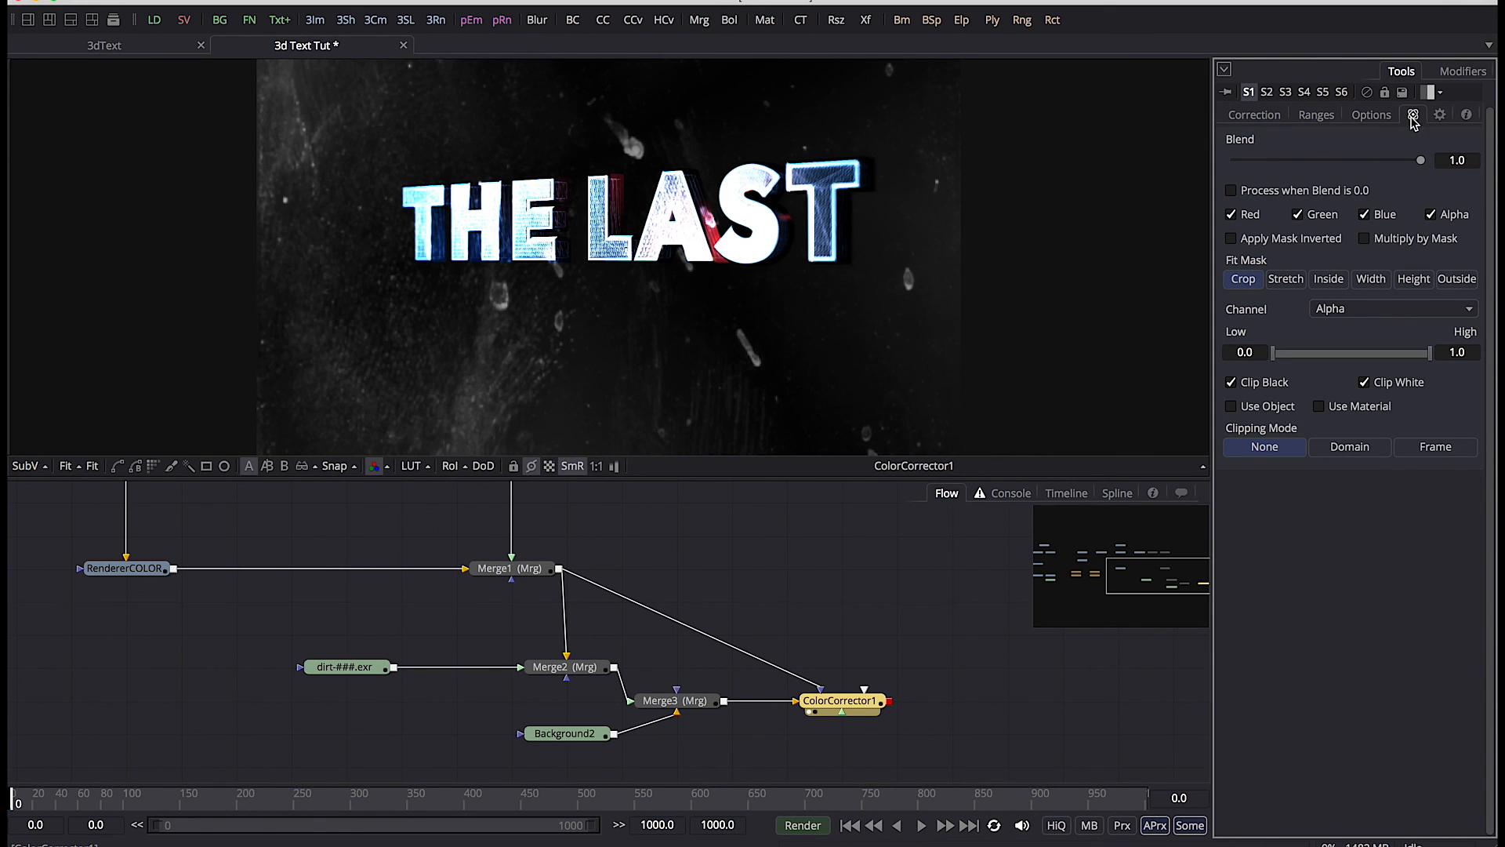
pyautogui.click(1272, 242)
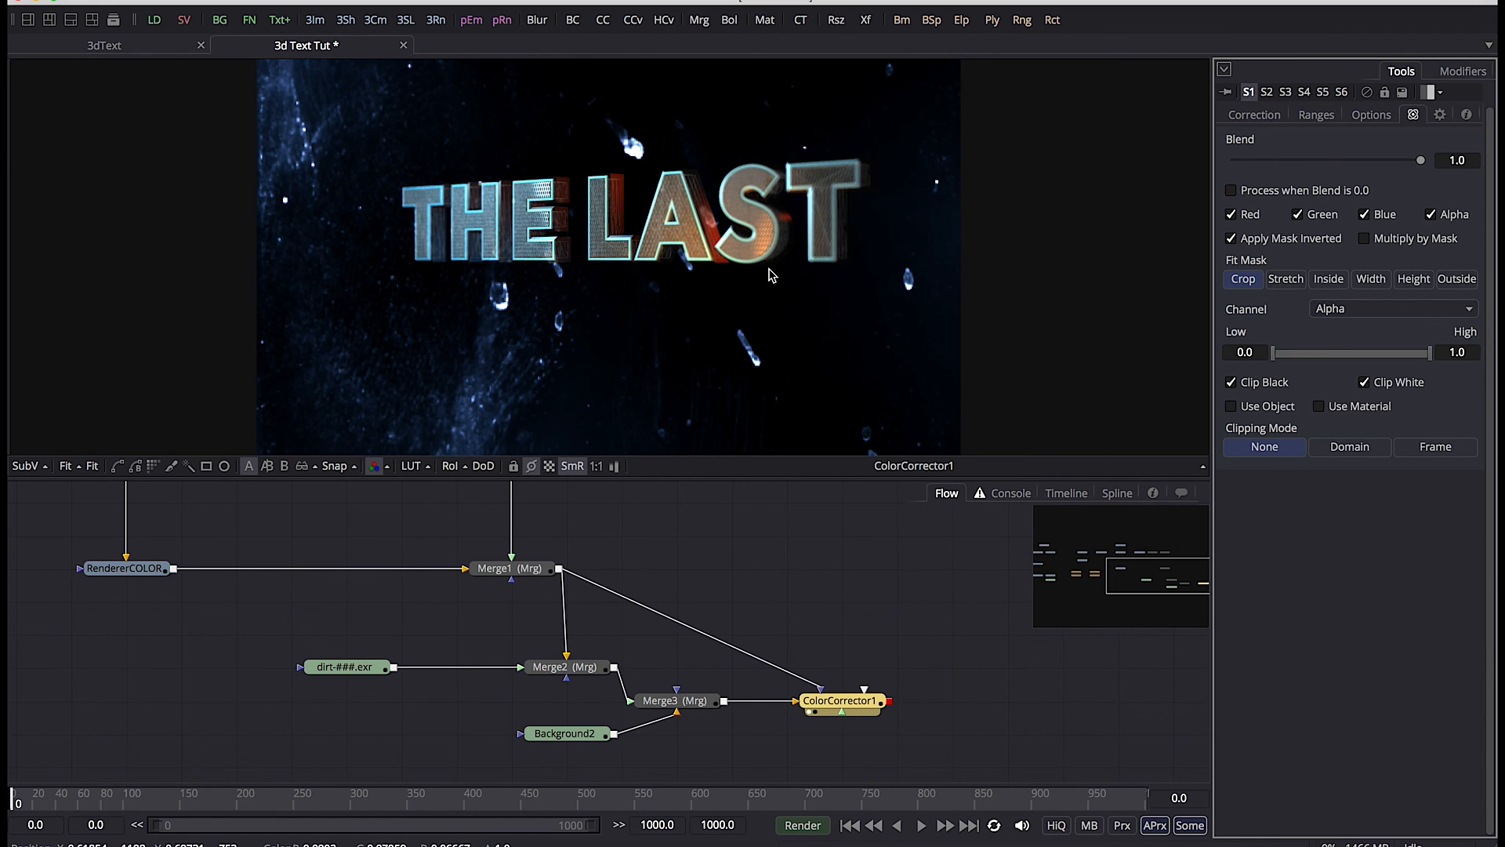
# Compare the outputs of Merge1 and ColorCorrector1, and detach and reattach Merge1 as the corrector's effect mask
pyautogui.click(481, 579)
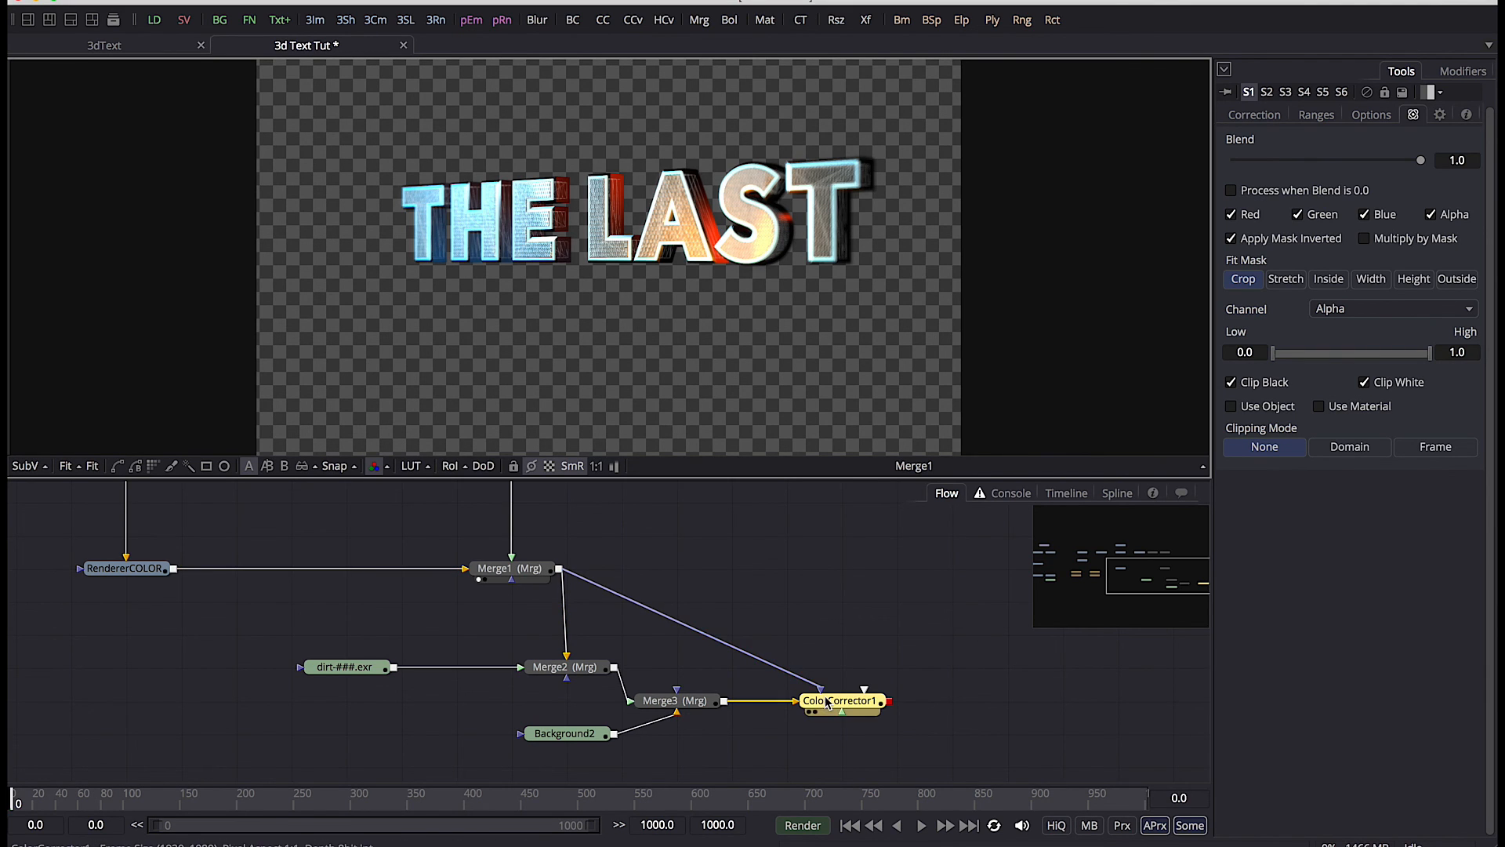
pyautogui.click(810, 713)
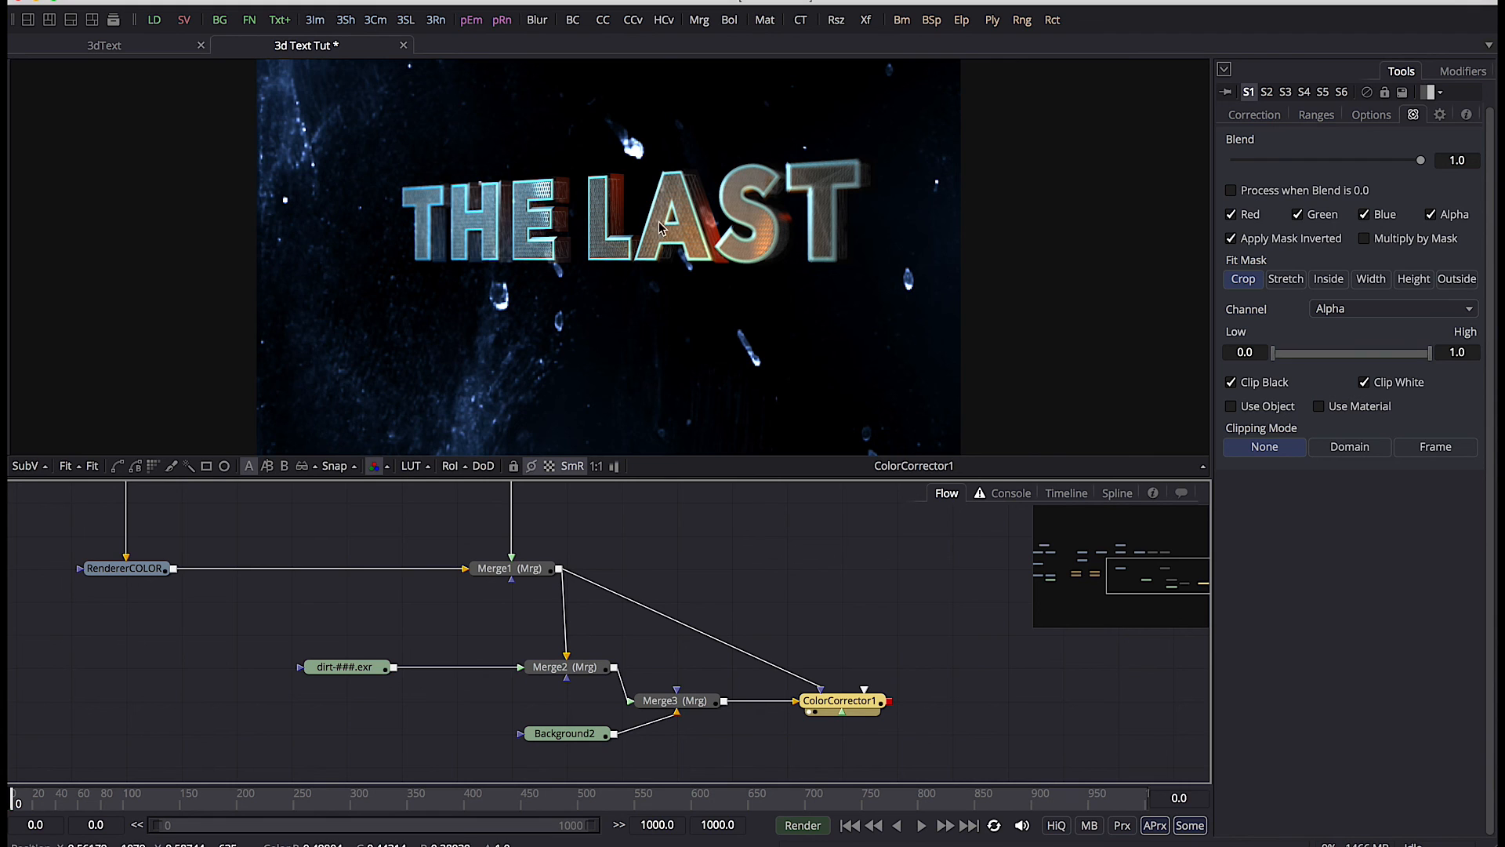
pyautogui.moveTo(796, 680); pyautogui.dragTo(791, 690)
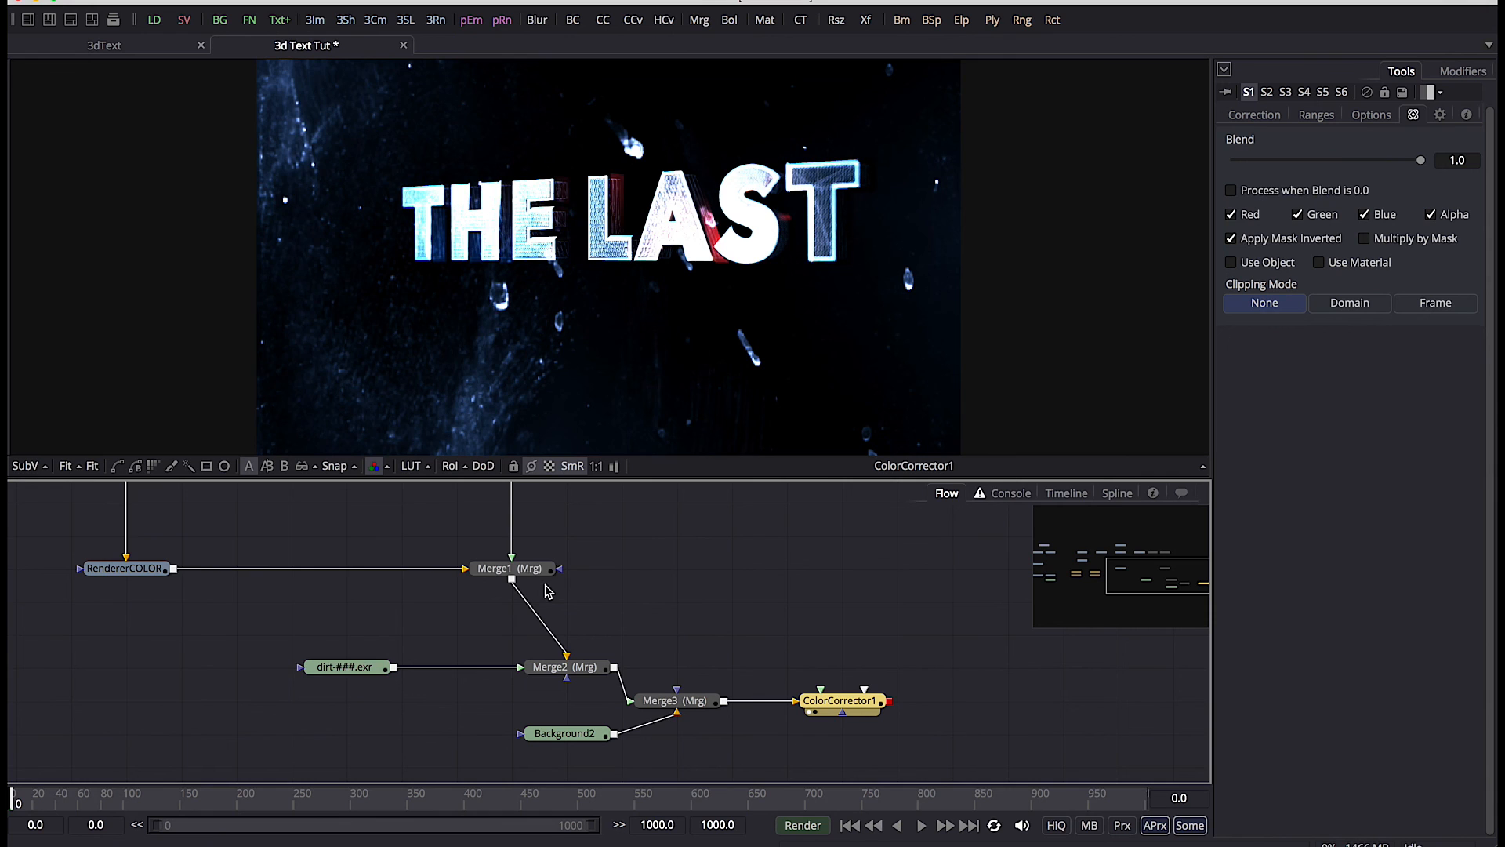
pyautogui.moveTo(510, 582); pyautogui.dragTo(843, 718)
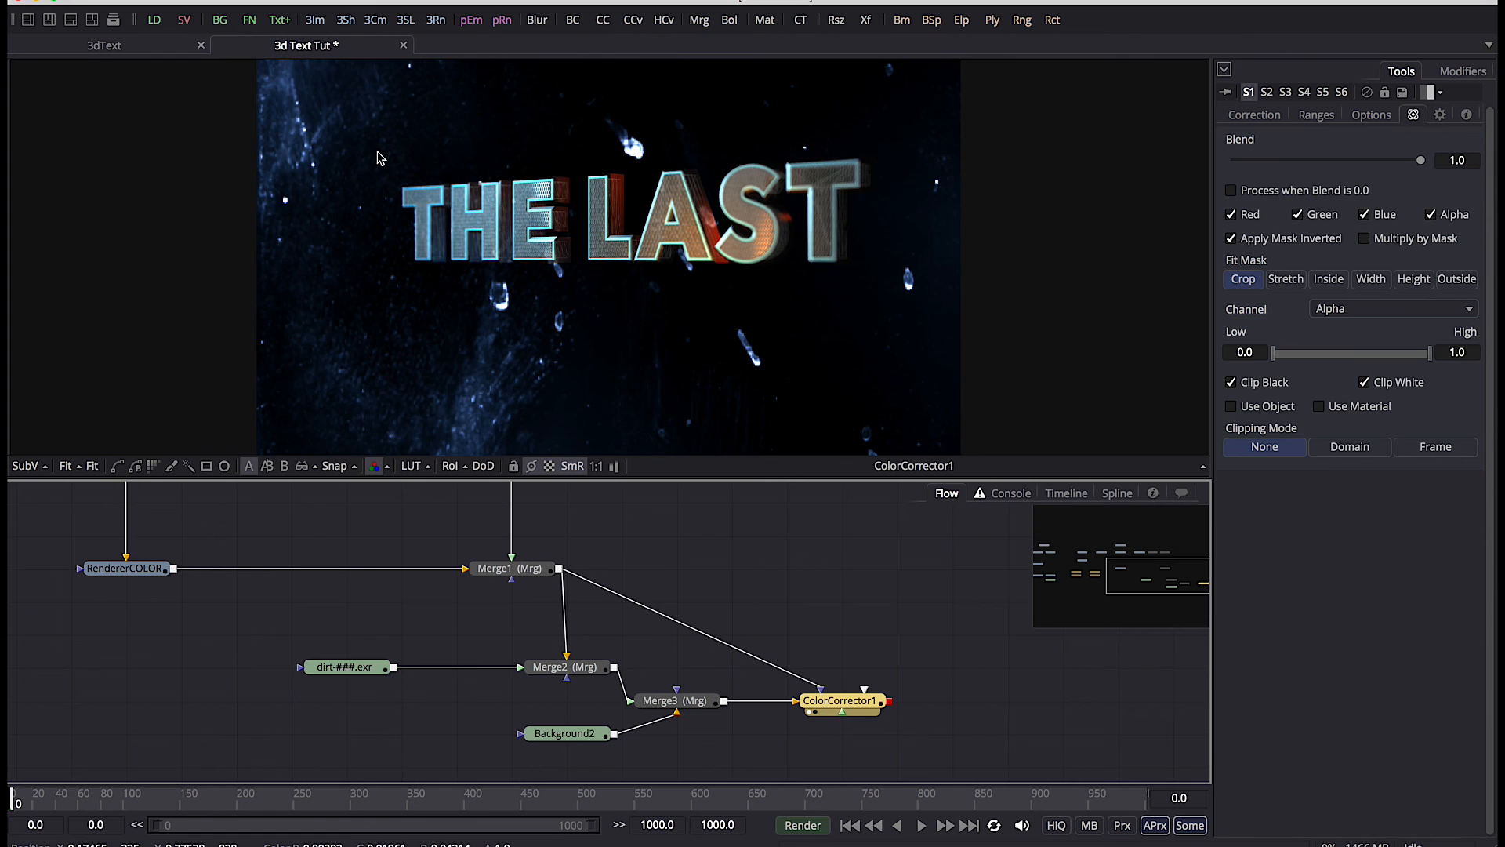
pyautogui.click(524, 570)
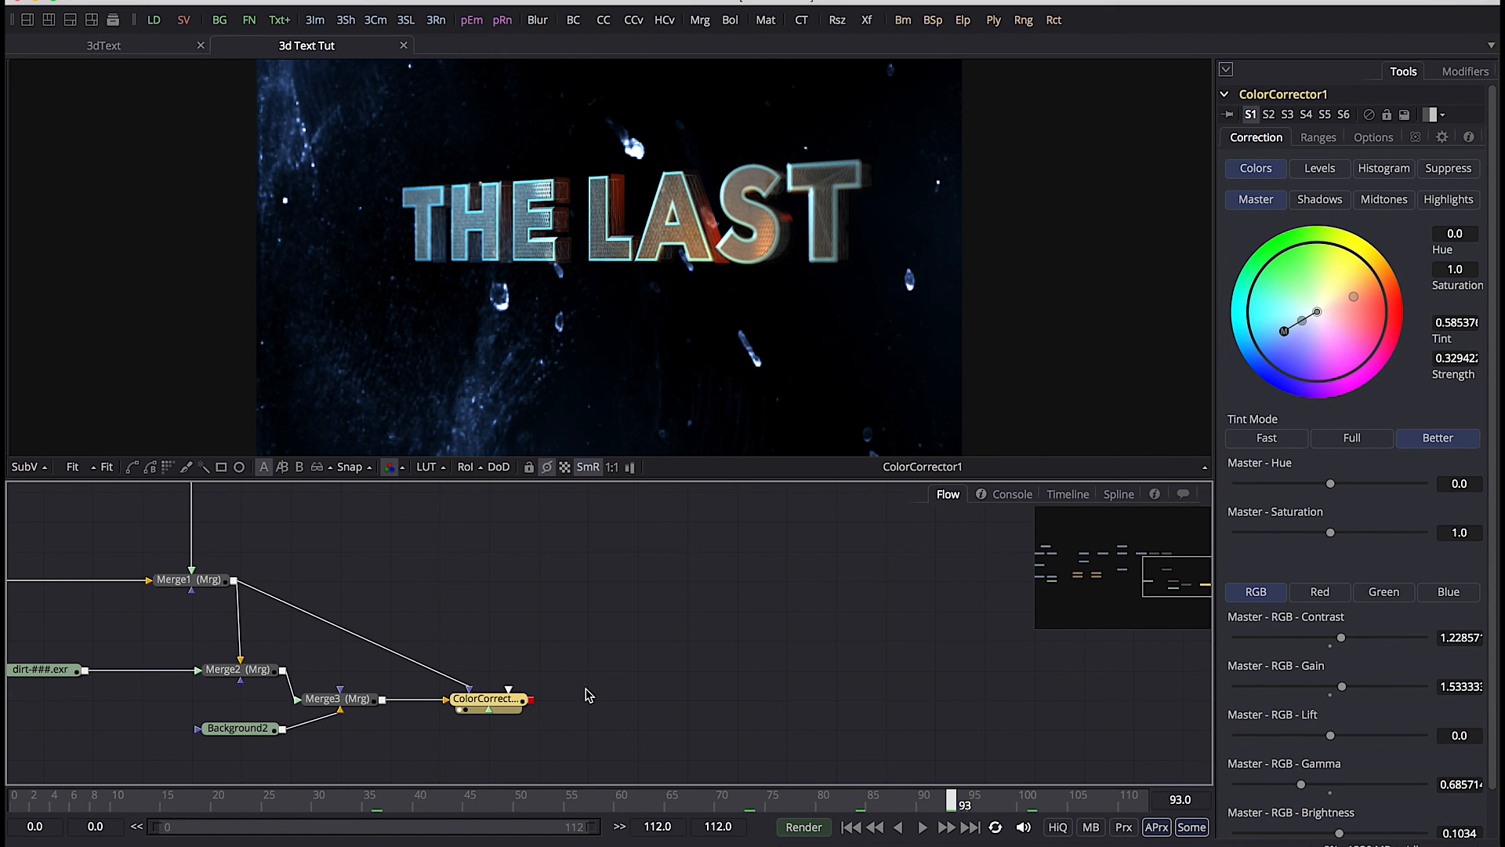
# Paste the copied light-ray and fog nodes, connect ColorCorrector1 into Merge4, and view Merge5
pyautogui.hotkey('ctrl', 'v')
pyautogui.moveTo(590, 738); pyautogui.dragTo(780, 535)
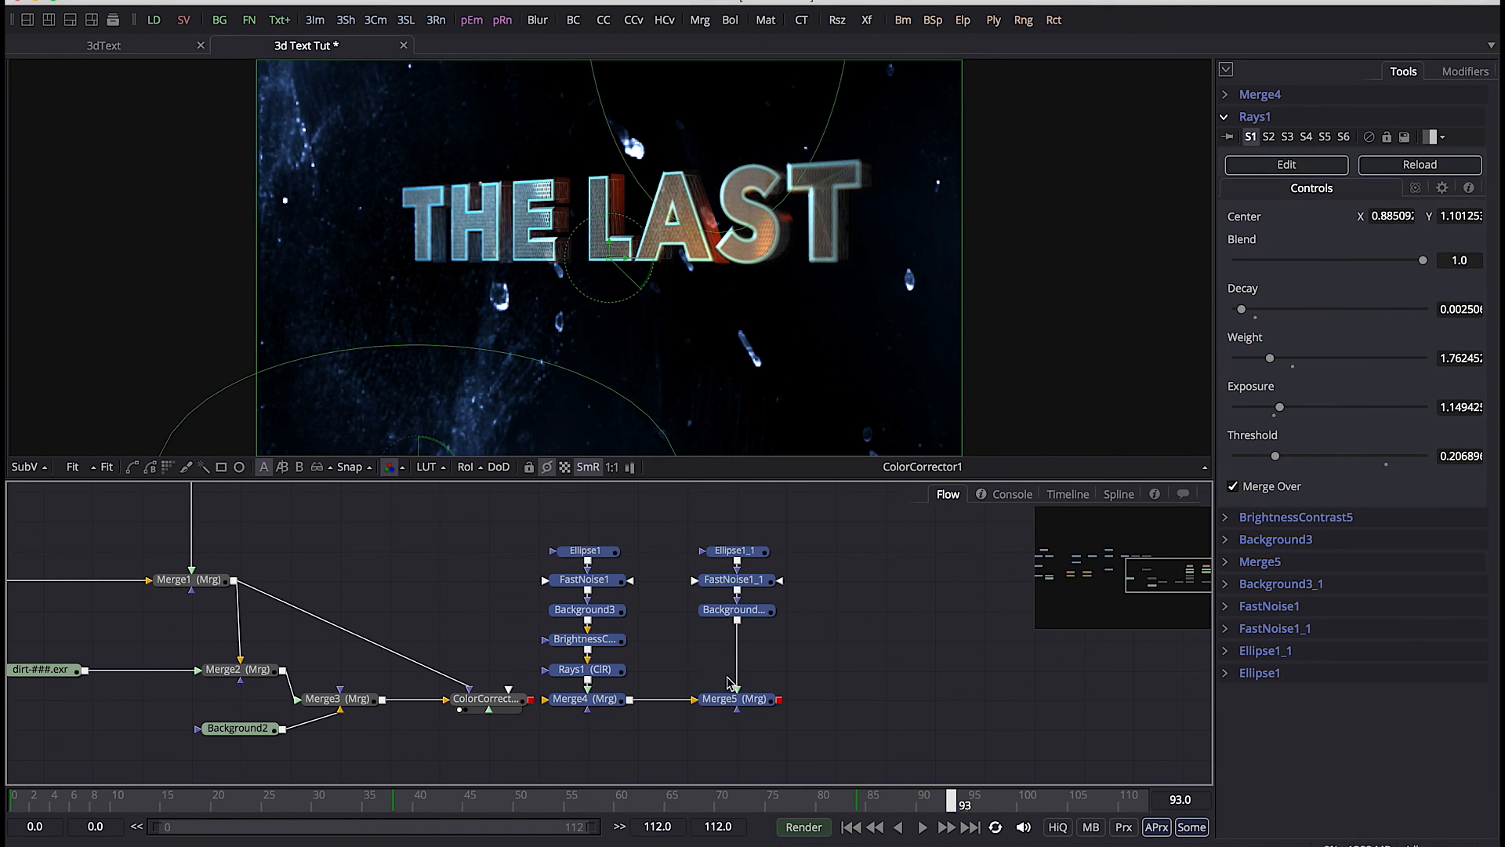
pyautogui.moveTo(709, 700); pyautogui.dragTo(759, 700)
pyautogui.click(759, 700)
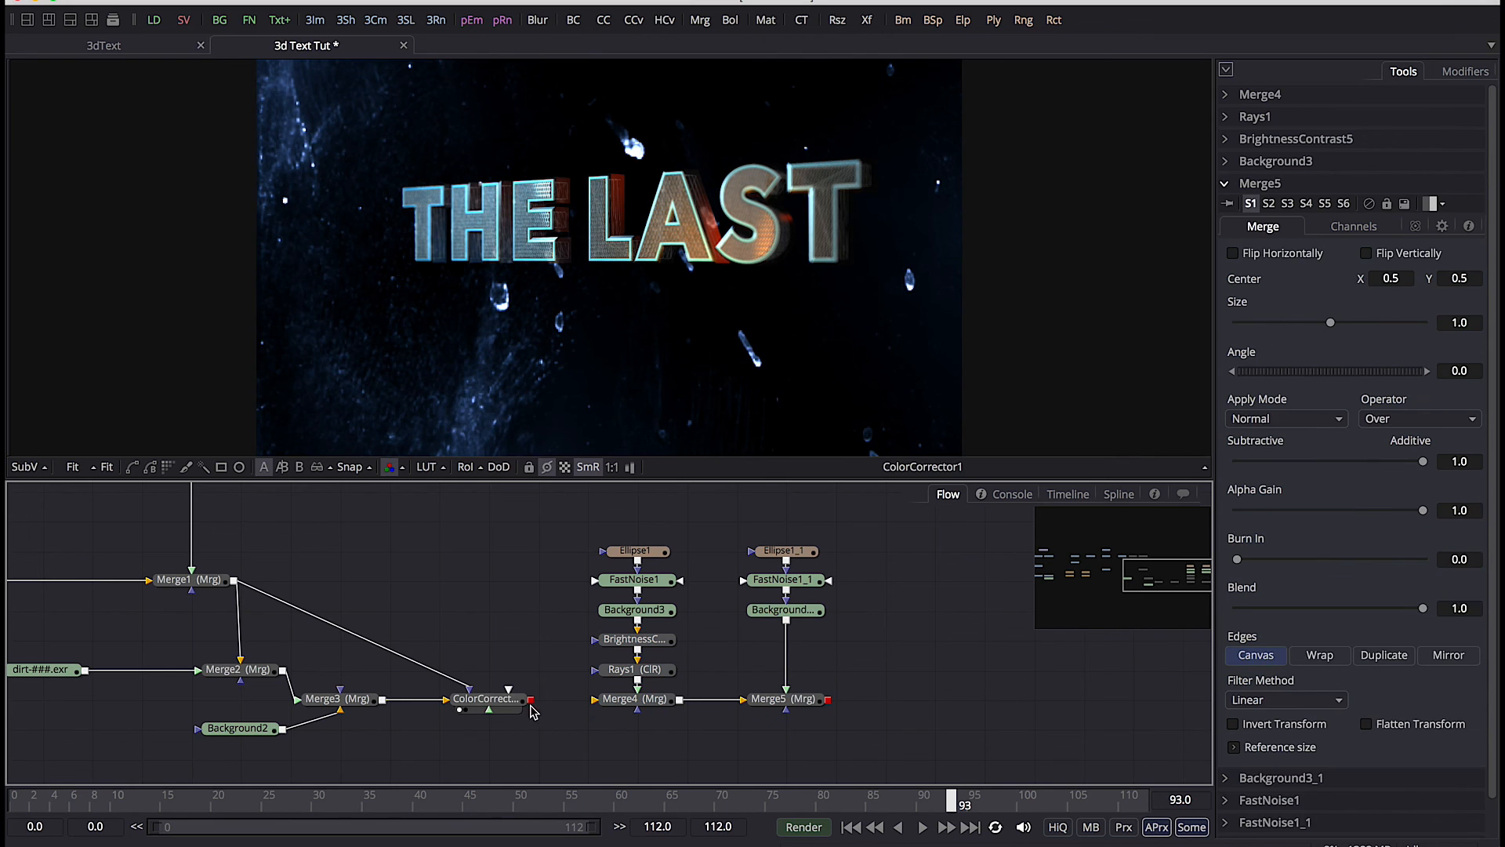
pyautogui.click(757, 709)
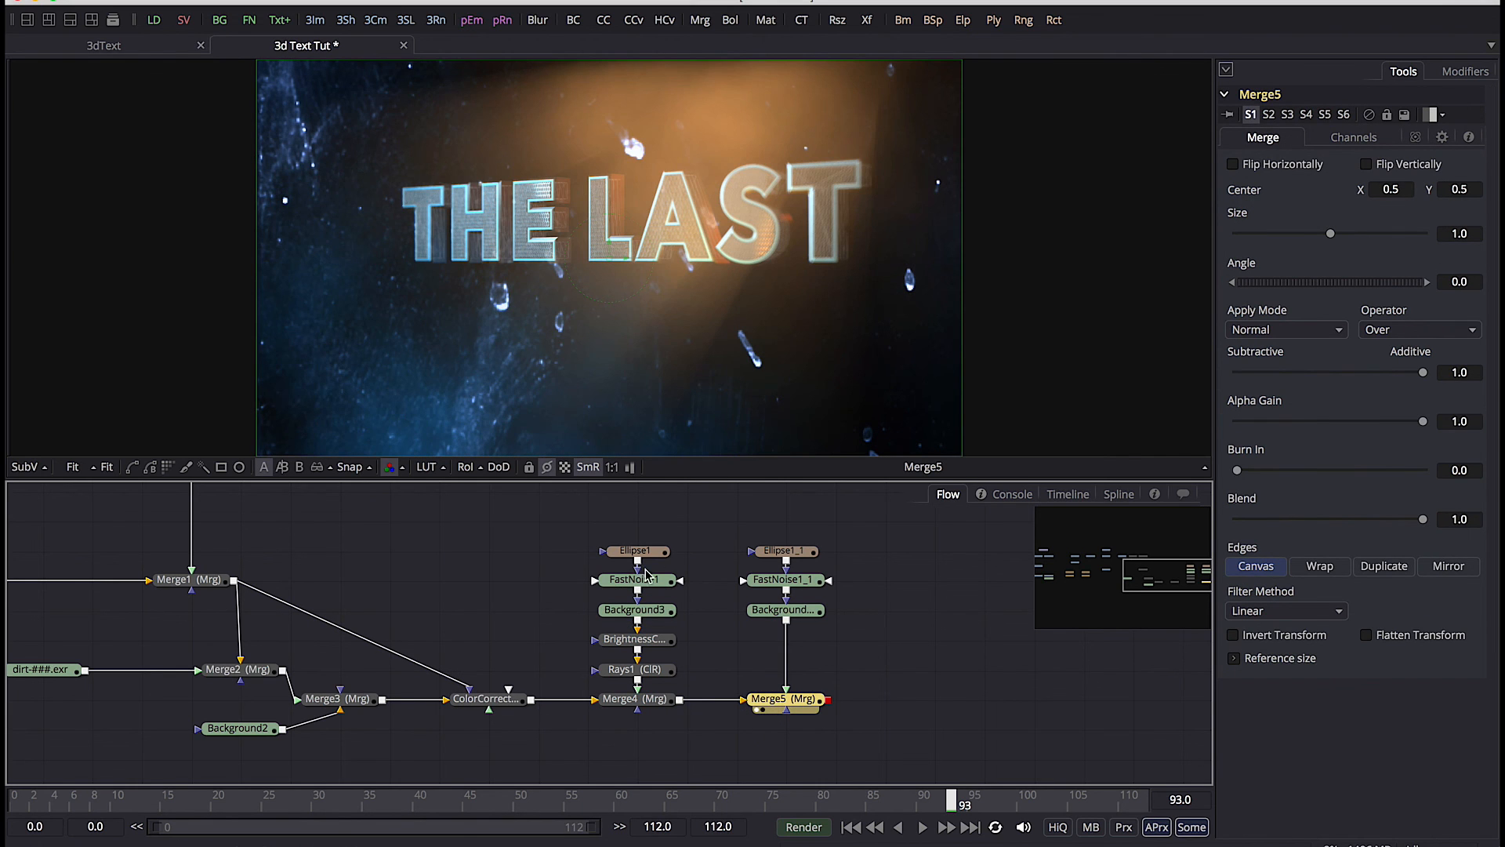
# Detach FastNoise1 from Background3, move it up with Ellipse1, and view the unmasked Background3
pyautogui.click(630, 538)
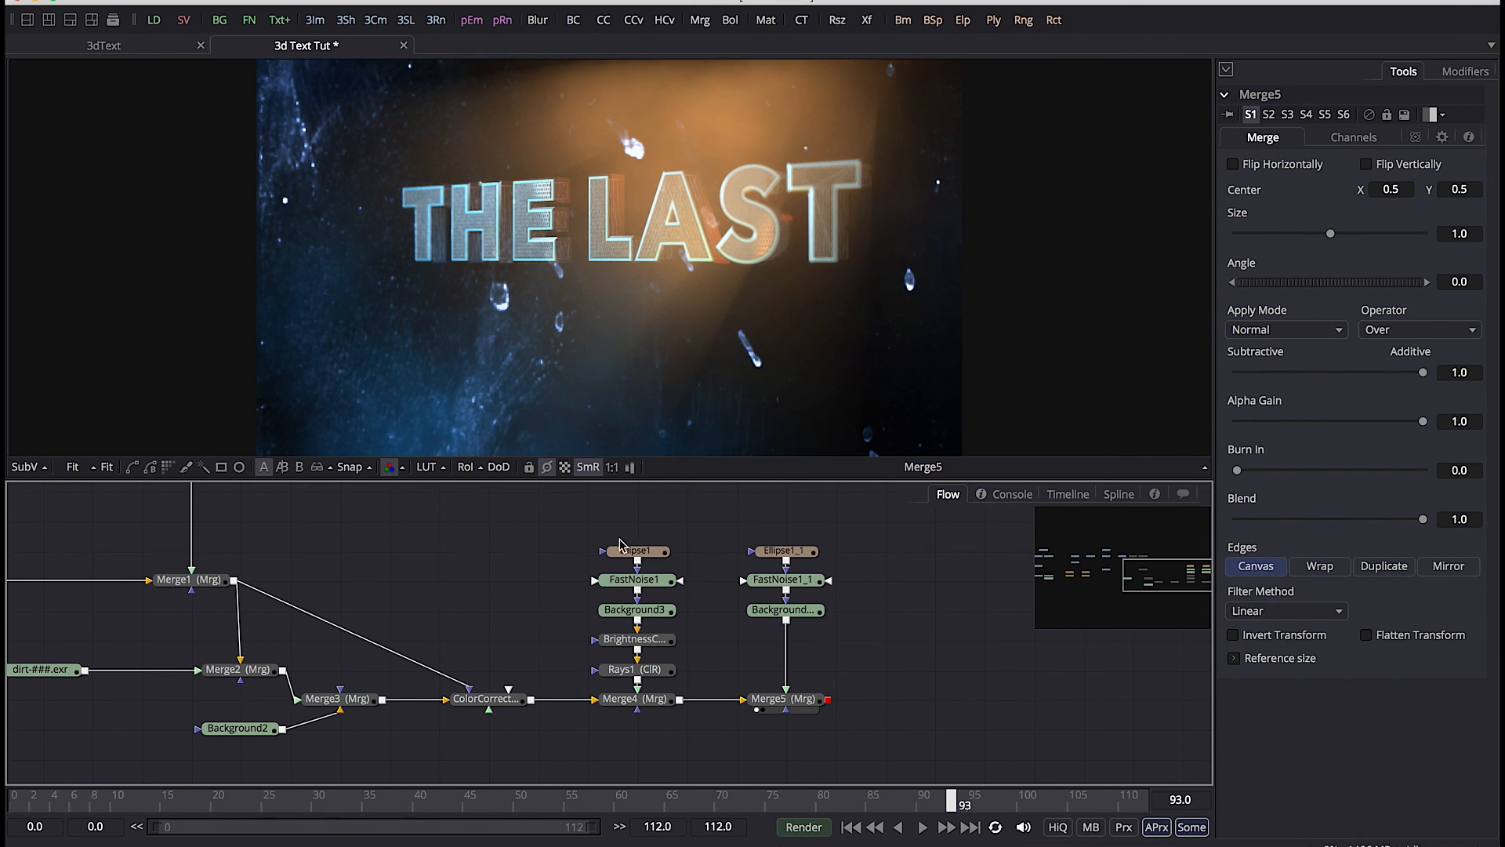
pyautogui.keyDown('alt'); pyautogui.click(641, 582); pyautogui.keyUp('alt')
pyautogui.moveTo(640, 582); pyautogui.dragTo(641, 556)
pyautogui.click(639, 590)
pyautogui.moveTo(635, 609); pyautogui.dragTo(636, 370)
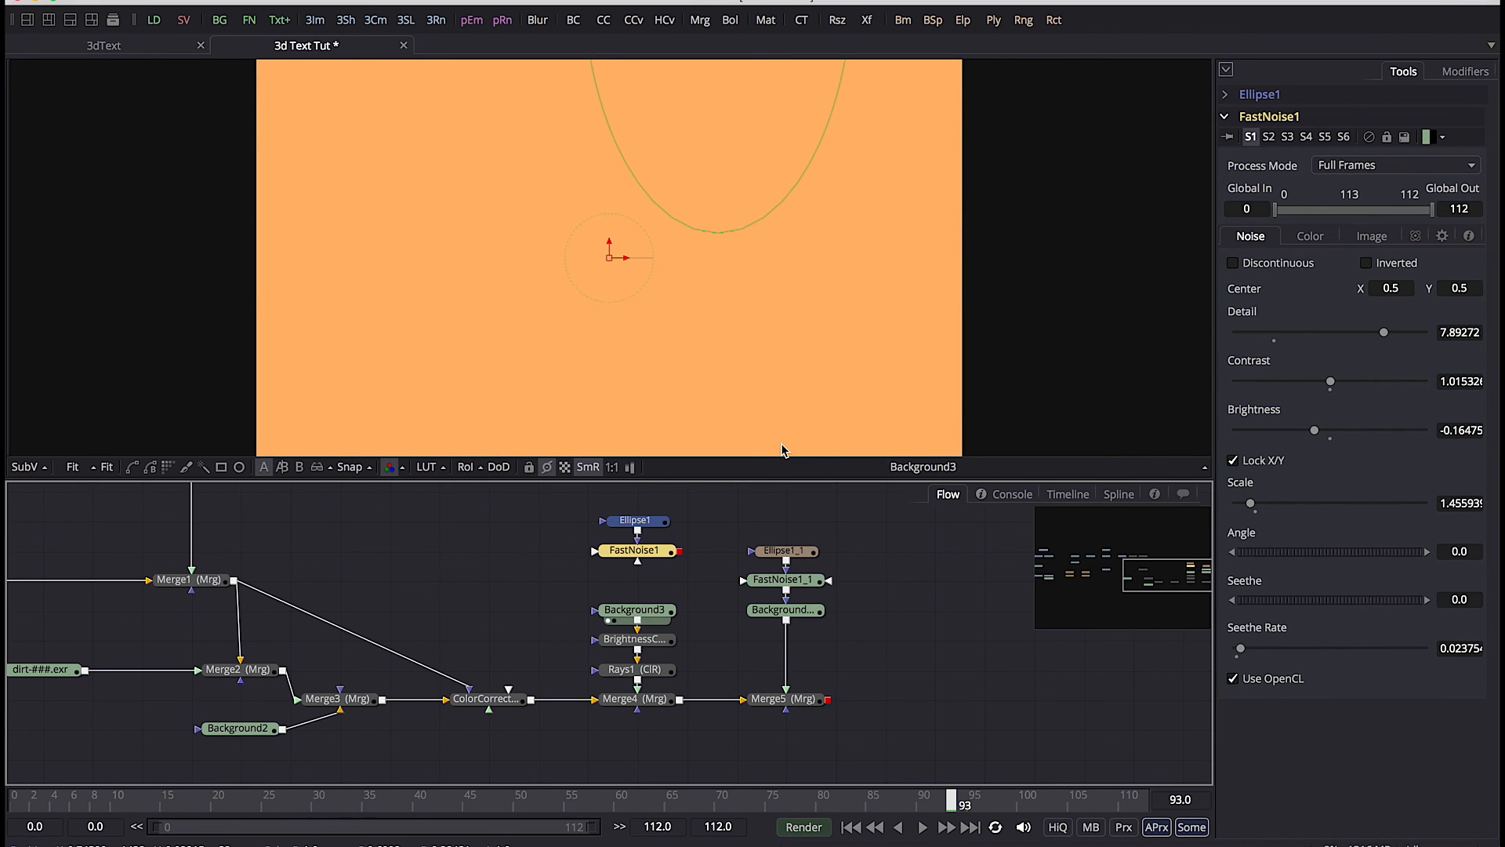
# Mask Background3 directly with Ellipse1 and examine the soft glow in the viewer
pyautogui.click(618, 551)
pyautogui.moveTo(618, 551); pyautogui.dragTo(619, 610)
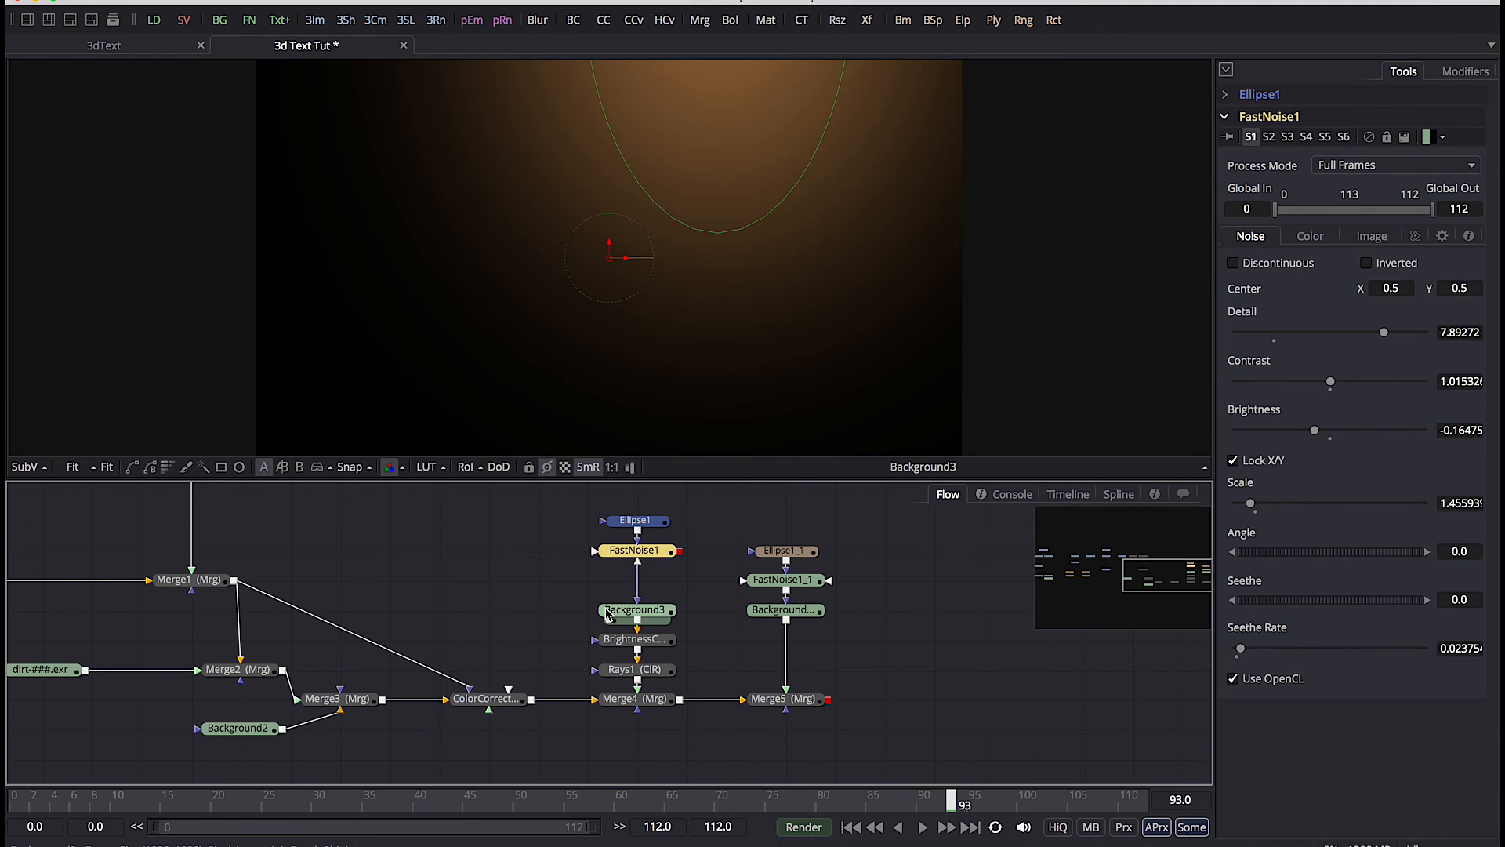
pyautogui.scroll(-3, 705, 251)
pyautogui.scroll(3, 706, 251)
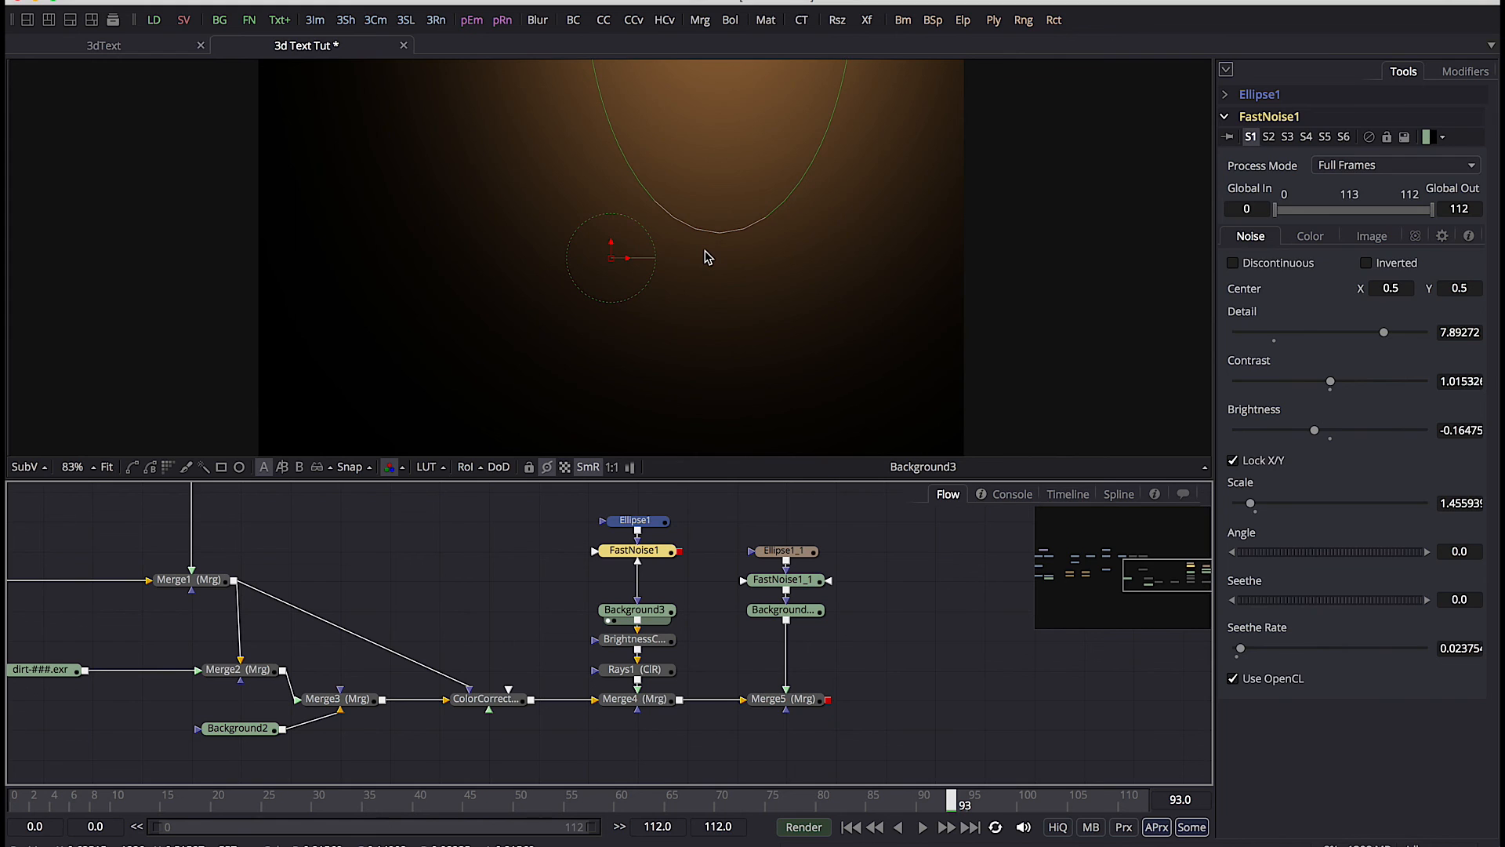
pyautogui.scroll(-5, 708, 257)
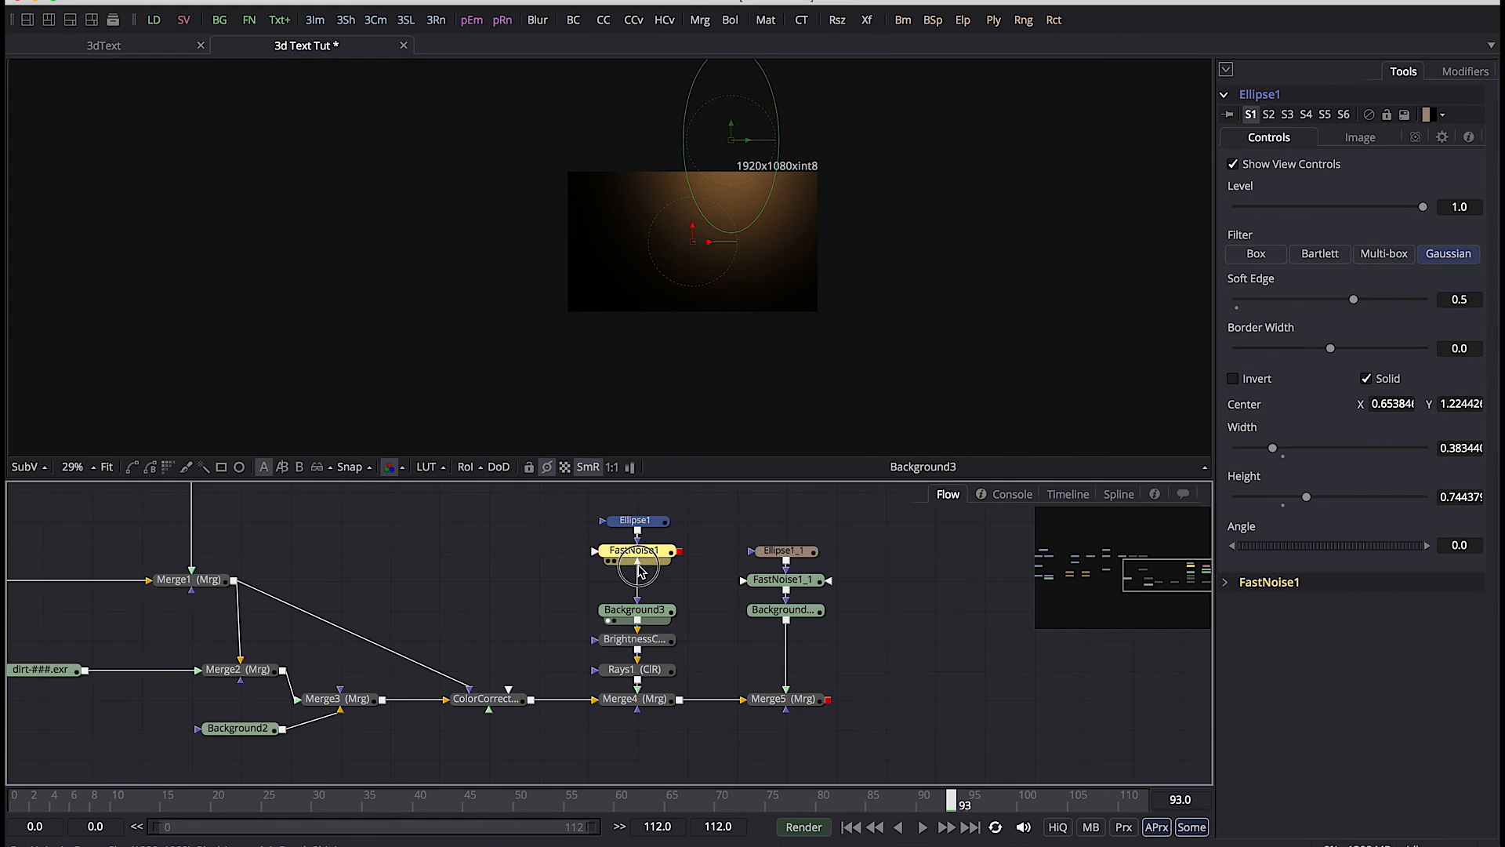
# Move FastNoise1 aside, view its noise across several frames, reconnect it as Background3's mask, and go to frame 51
pyautogui.moveTo(638, 558); pyautogui.dragTo(708, 561)
pyautogui.click(683, 540)
pyautogui.press('1')
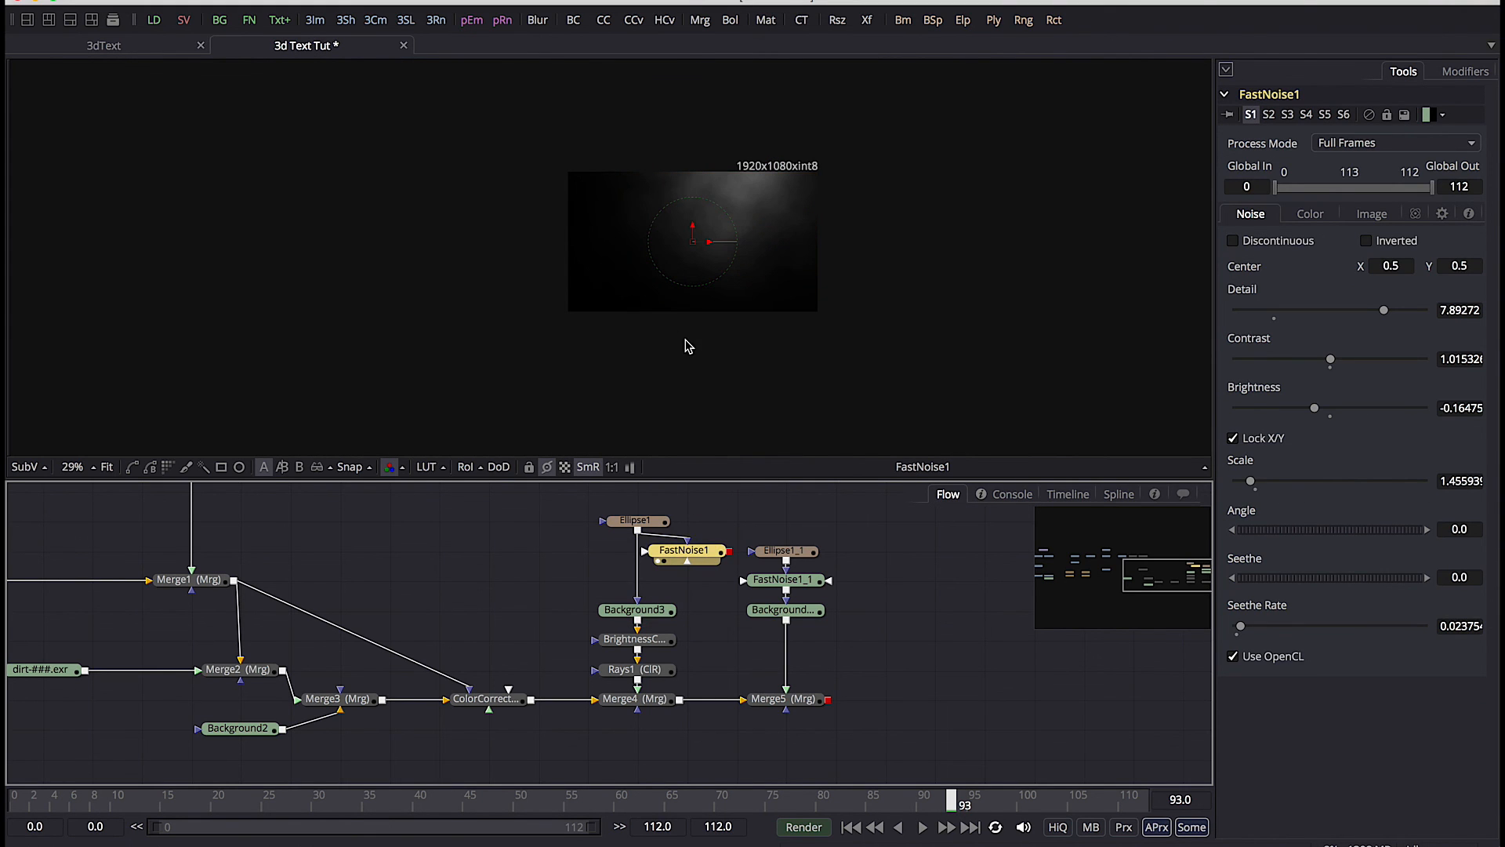
pyautogui.moveTo(553, 807); pyautogui.dragTo(632, 815)
pyautogui.moveTo(730, 551); pyautogui.dragTo(695, 353)
pyautogui.moveTo(580, 806); pyautogui.dragTo(532, 804)
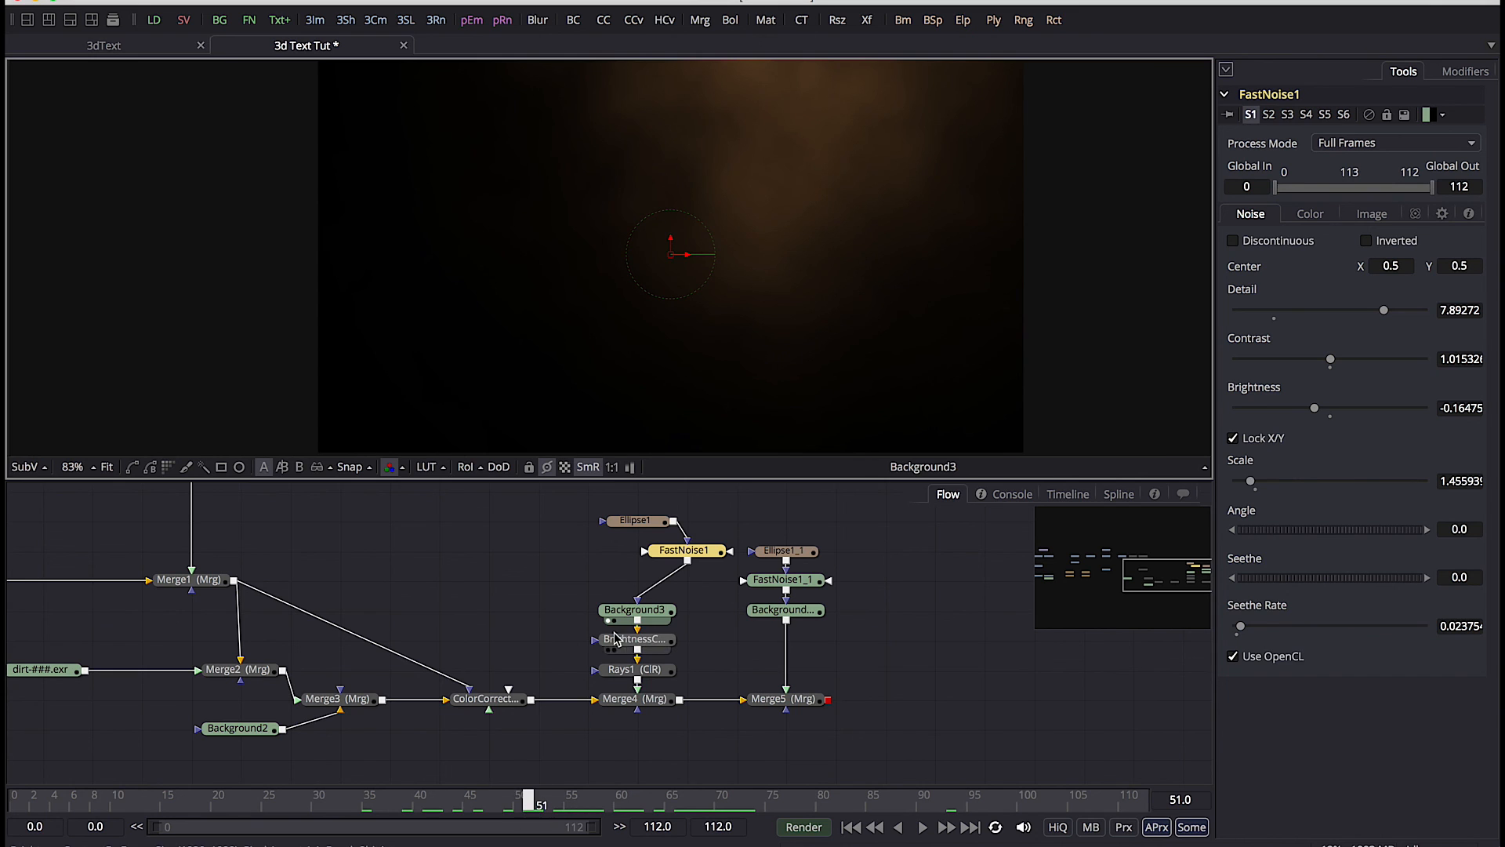
# View Rays1 and Merge4 at different frames, stop at frame 45, and realign FastNoise1 above Background3
pyautogui.moveTo(627, 670); pyautogui.dragTo(702, 401)
pyautogui.moveTo(532, 806); pyautogui.dragTo(719, 812)
pyautogui.moveTo(635, 699); pyautogui.dragTo(690, 415)
pyautogui.click(635, 699)
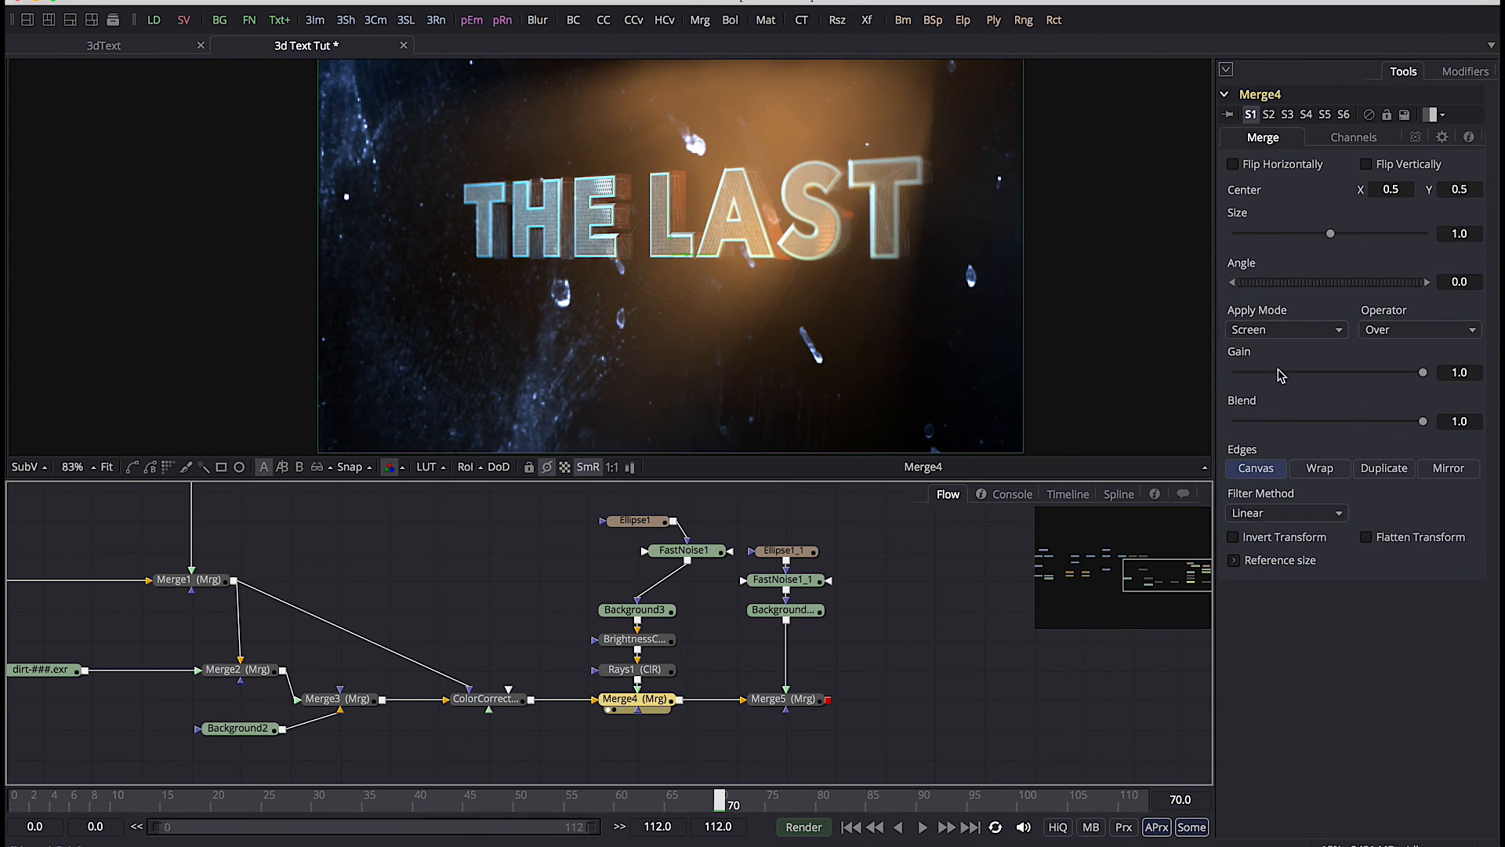
pyautogui.moveTo(719, 813); pyautogui.dragTo(523, 805)
pyautogui.click(471, 808)
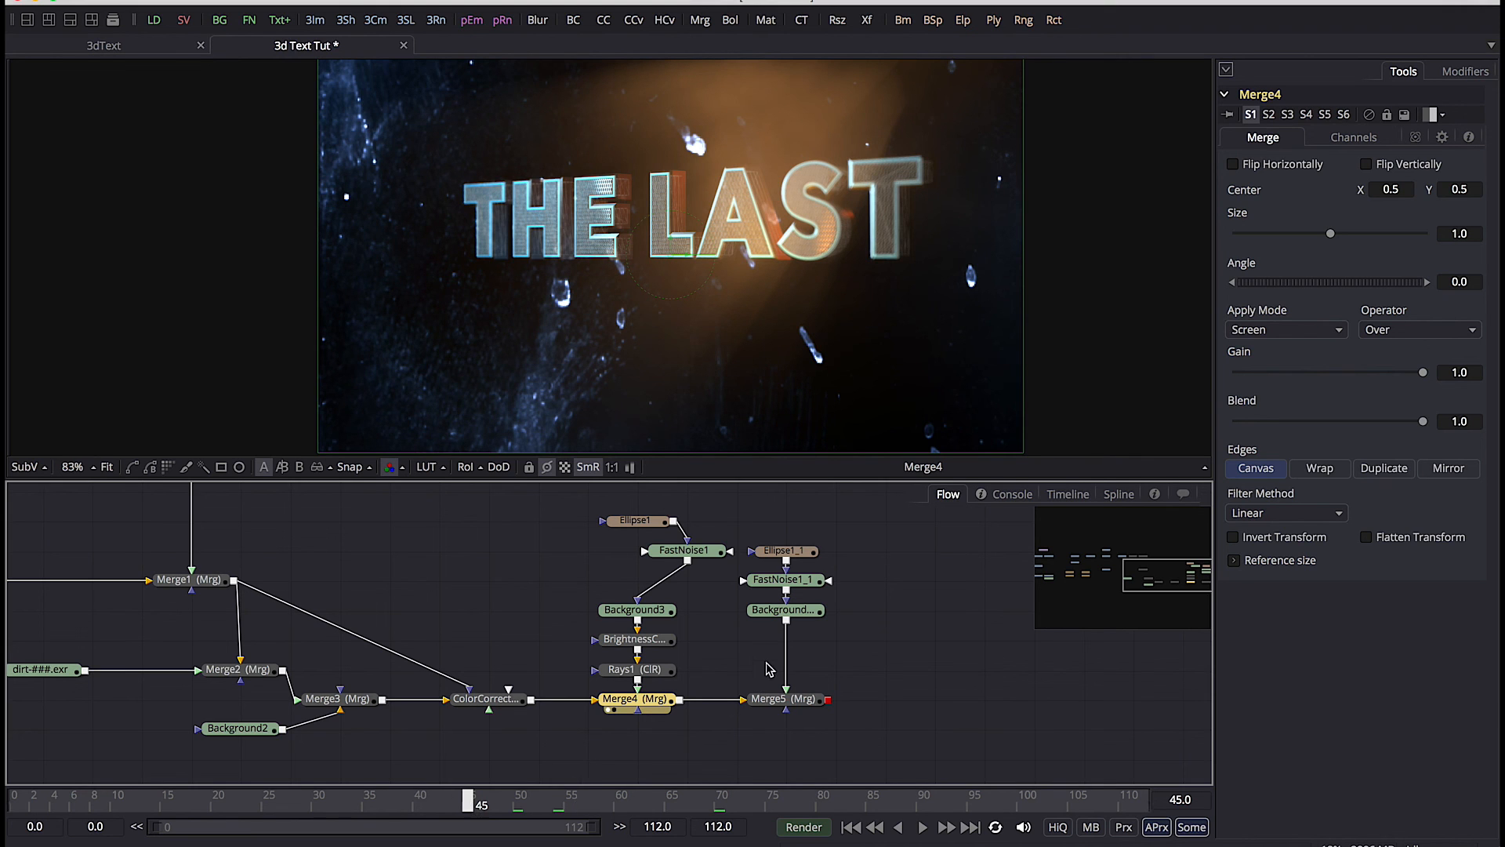
pyautogui.moveTo(702, 550); pyautogui.dragTo(652, 579)
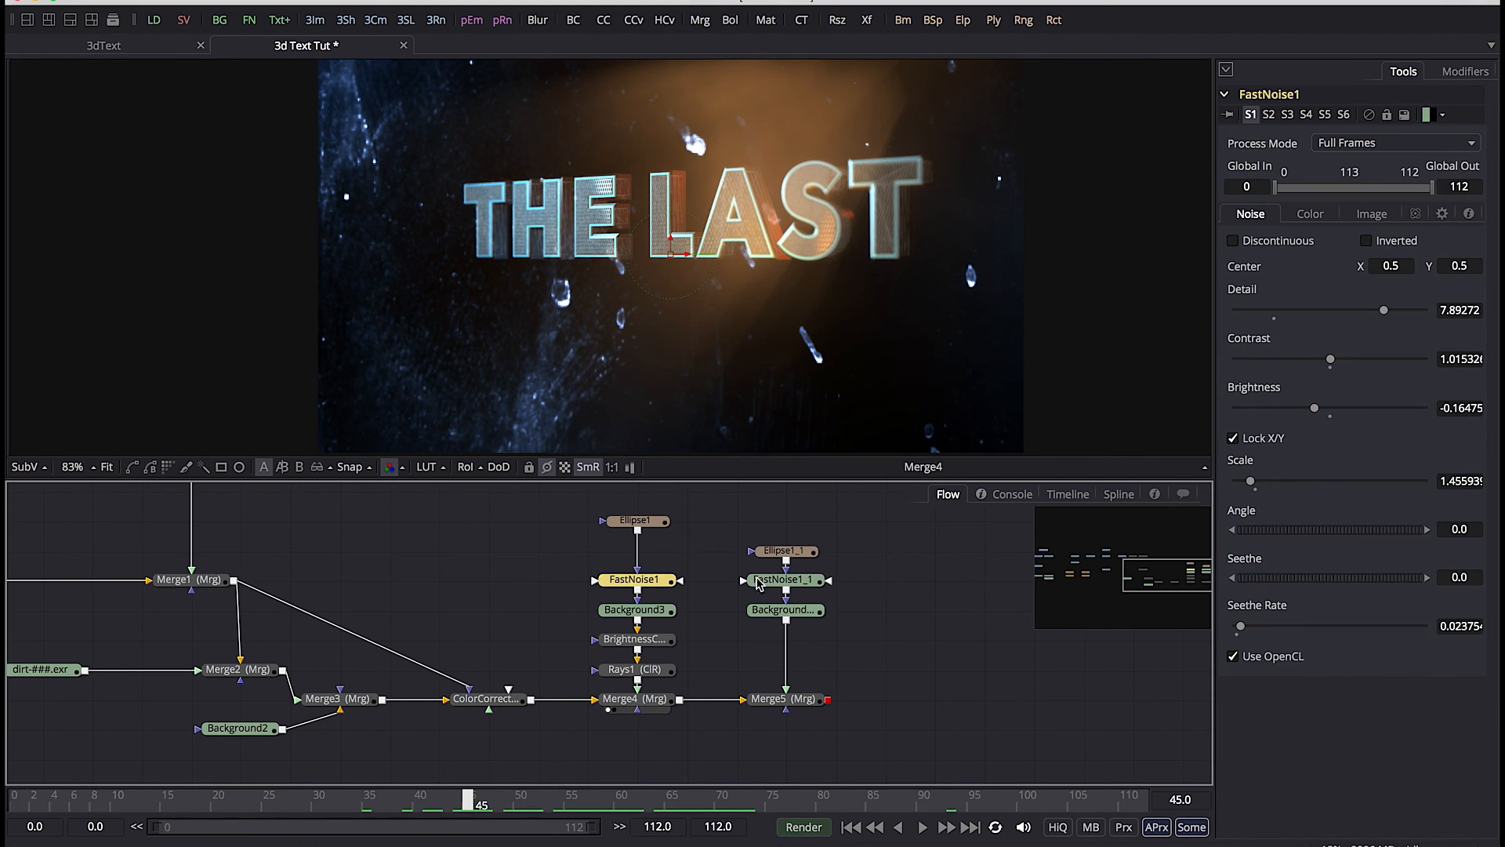
# Detach FastNoise1_1 from Background3_1, and view Background3_1 and Ellipse1_1 on their own
pyautogui.click(786, 589)
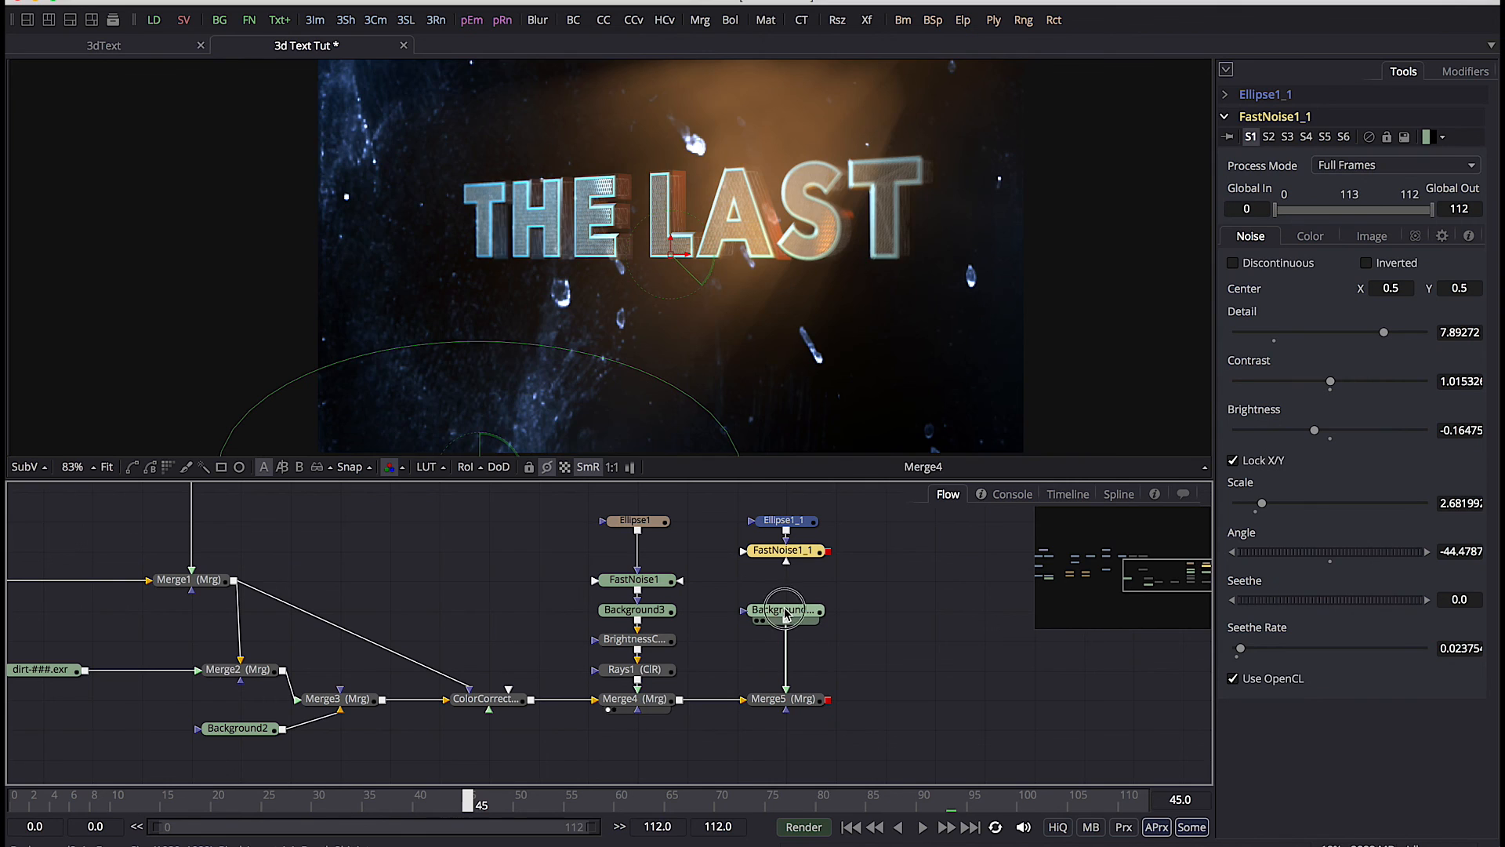
pyautogui.moveTo(785, 609); pyautogui.dragTo(710, 326)
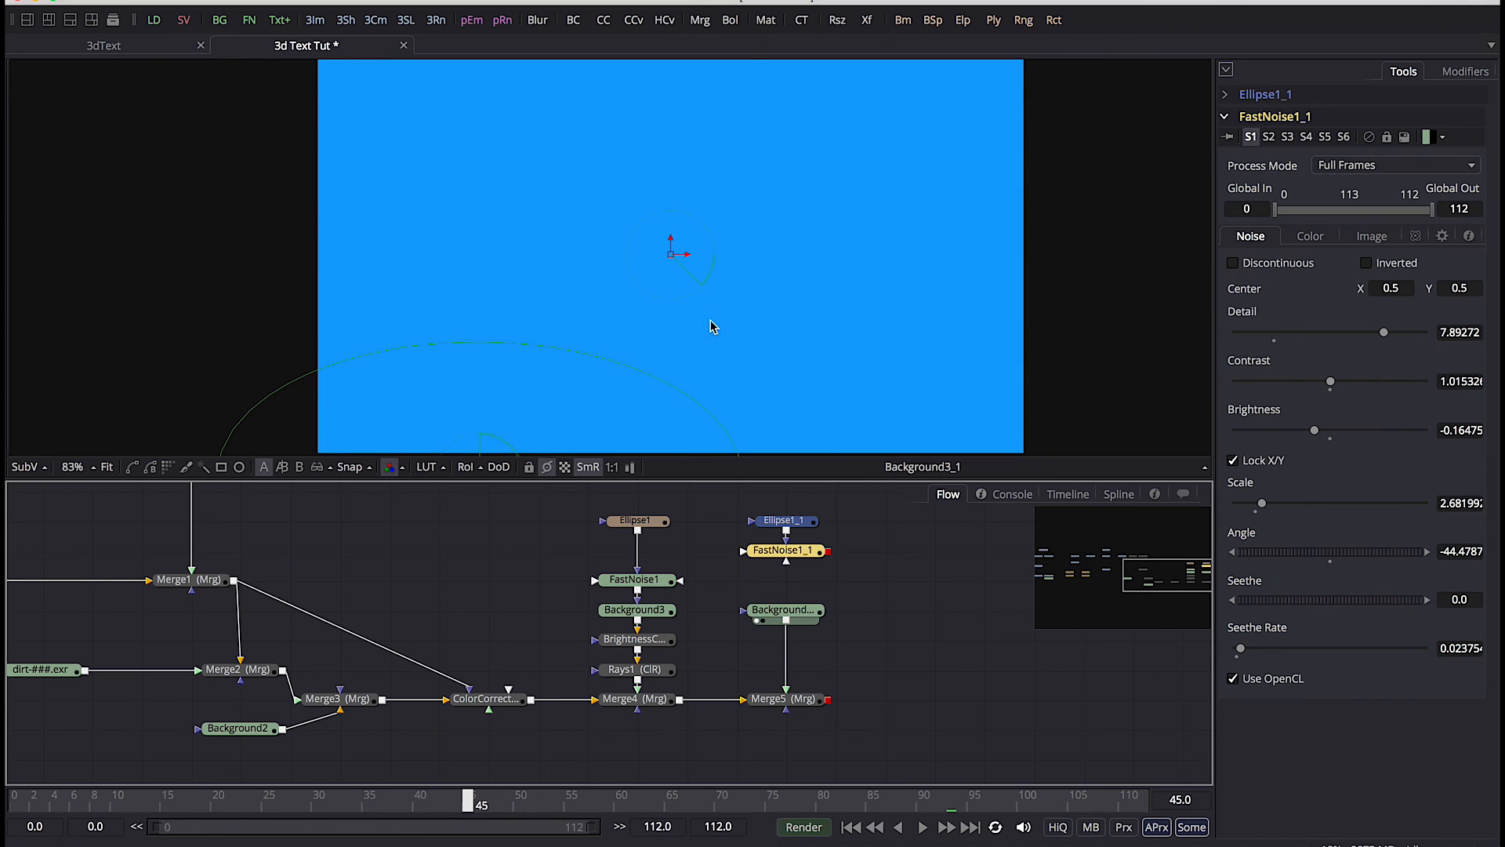
pyautogui.click(790, 526)
pyautogui.moveTo(791, 525); pyautogui.dragTo(797, 354)
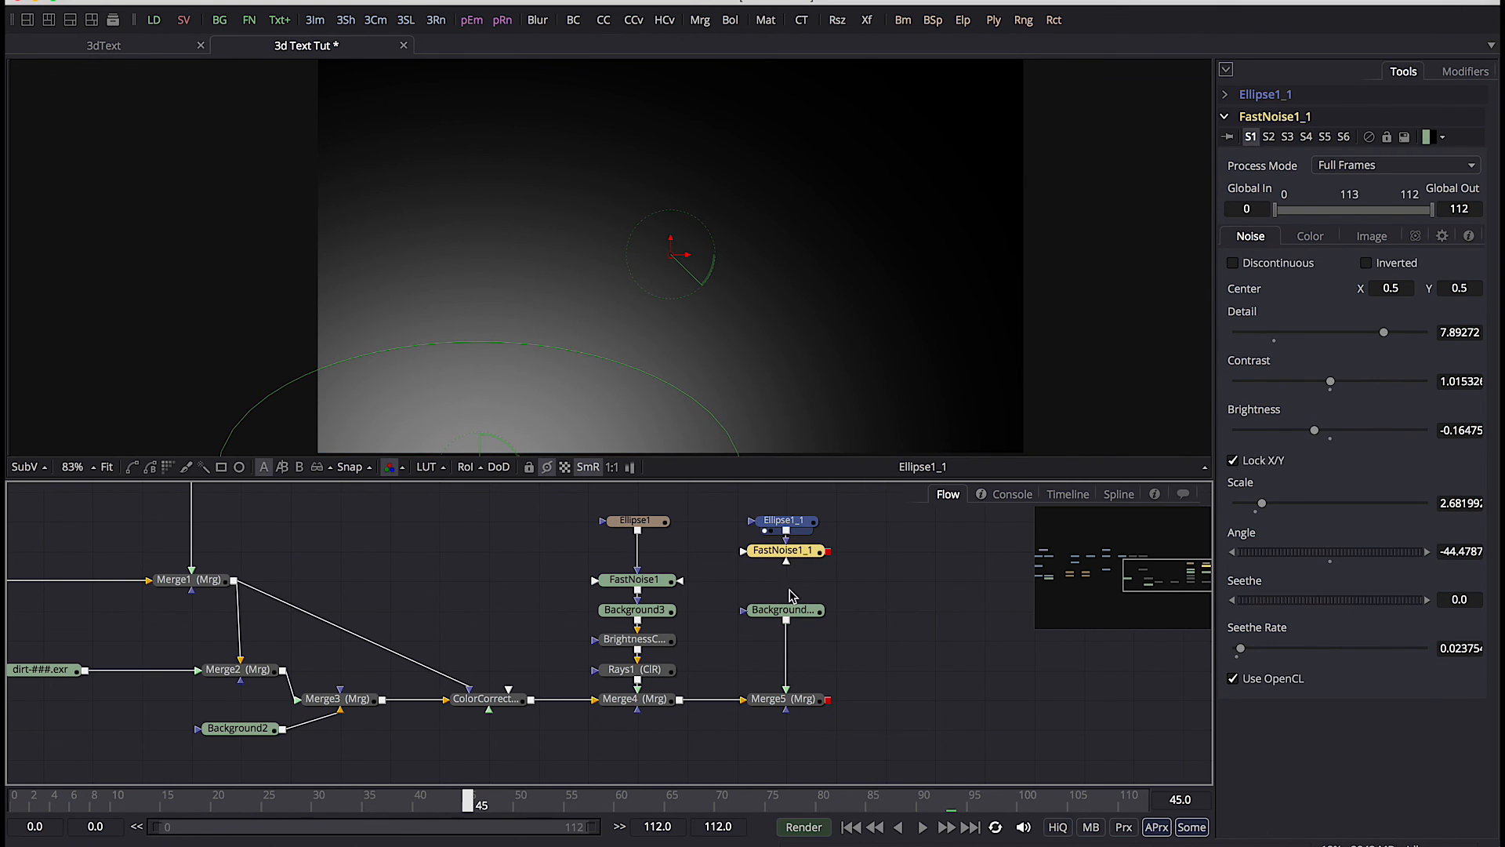
# View FastNoise1_1, reconnect it as Background3_1's mask, and show Merge5 in the viewer
pyautogui.moveTo(788, 550); pyautogui.dragTo(674, 337)
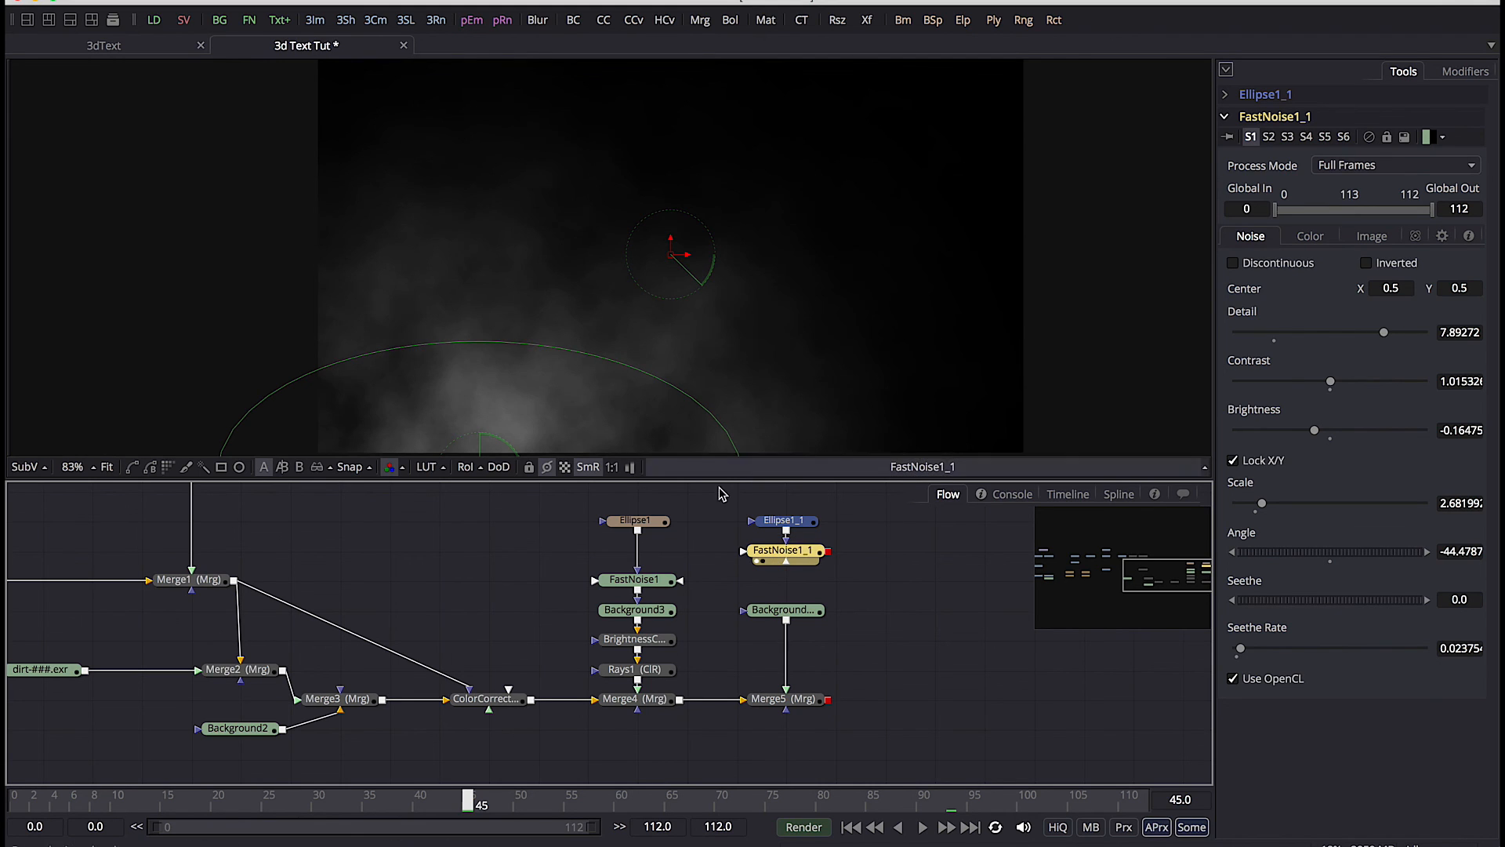
pyautogui.moveTo(829, 550); pyautogui.dragTo(720, 361)
pyautogui.moveTo(783, 699); pyautogui.dragTo(725, 367)
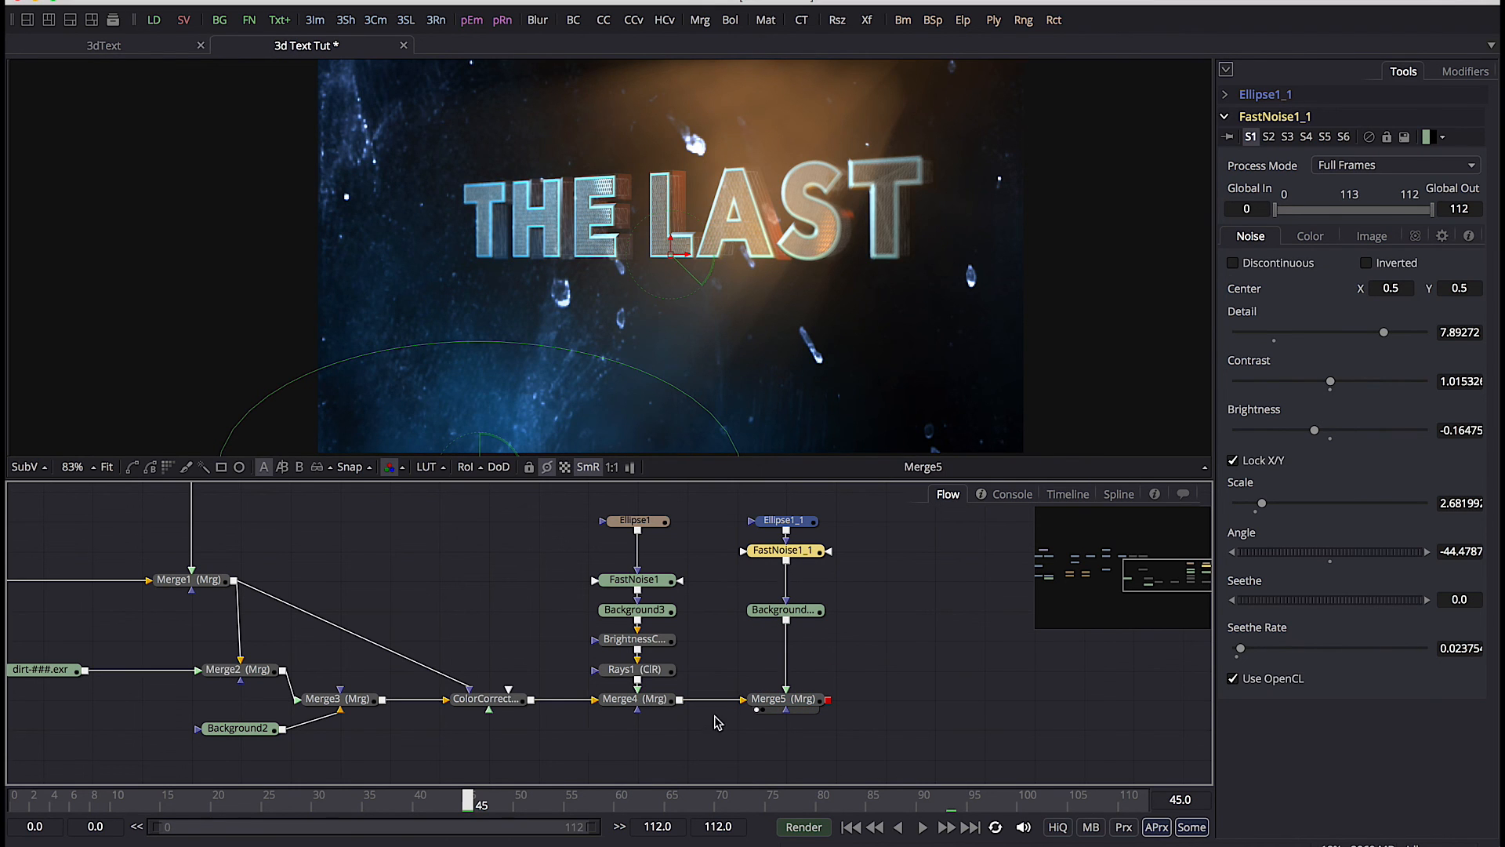
# Select Merge5 and scrub the timeline through frames 70 and 80 and back to check the animated light and fog
pyautogui.click(777, 699)
pyautogui.click(719, 800)
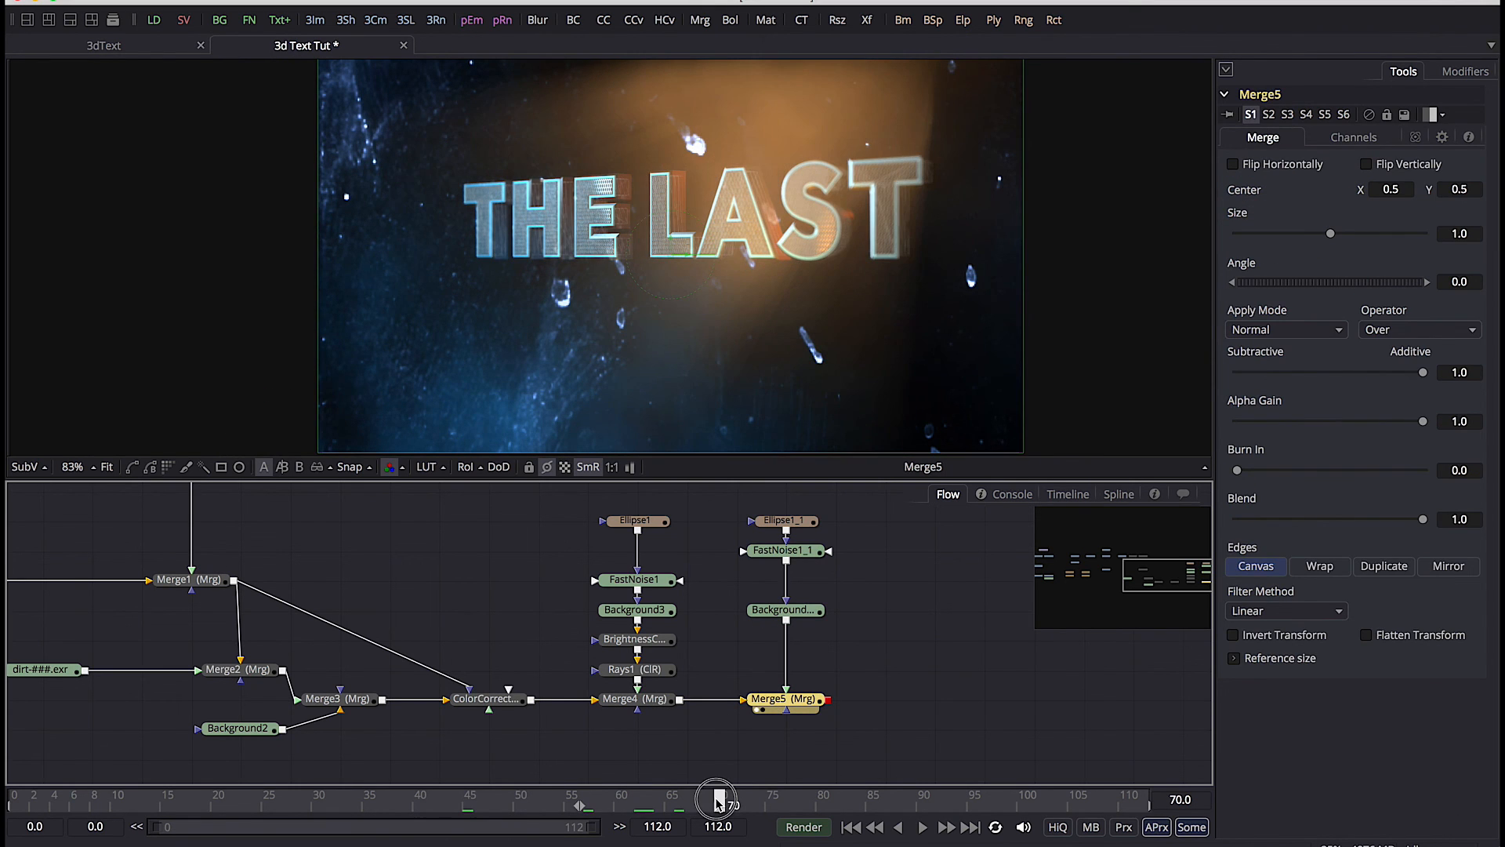
pyautogui.moveTo(719, 800); pyautogui.dragTo(821, 801)
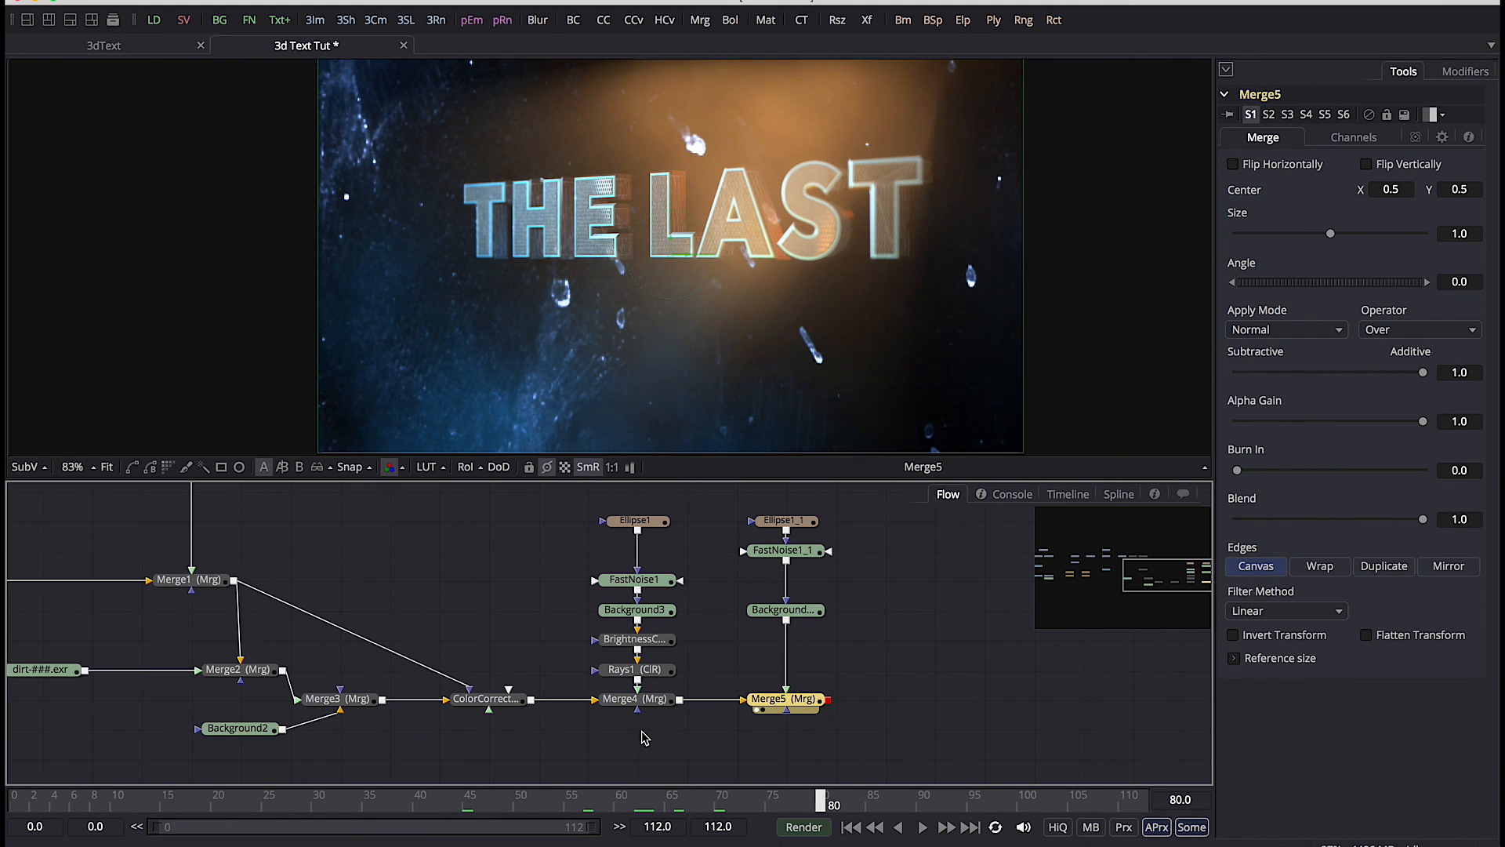
pyautogui.moveTo(821, 801); pyautogui.dragTo(471, 794)
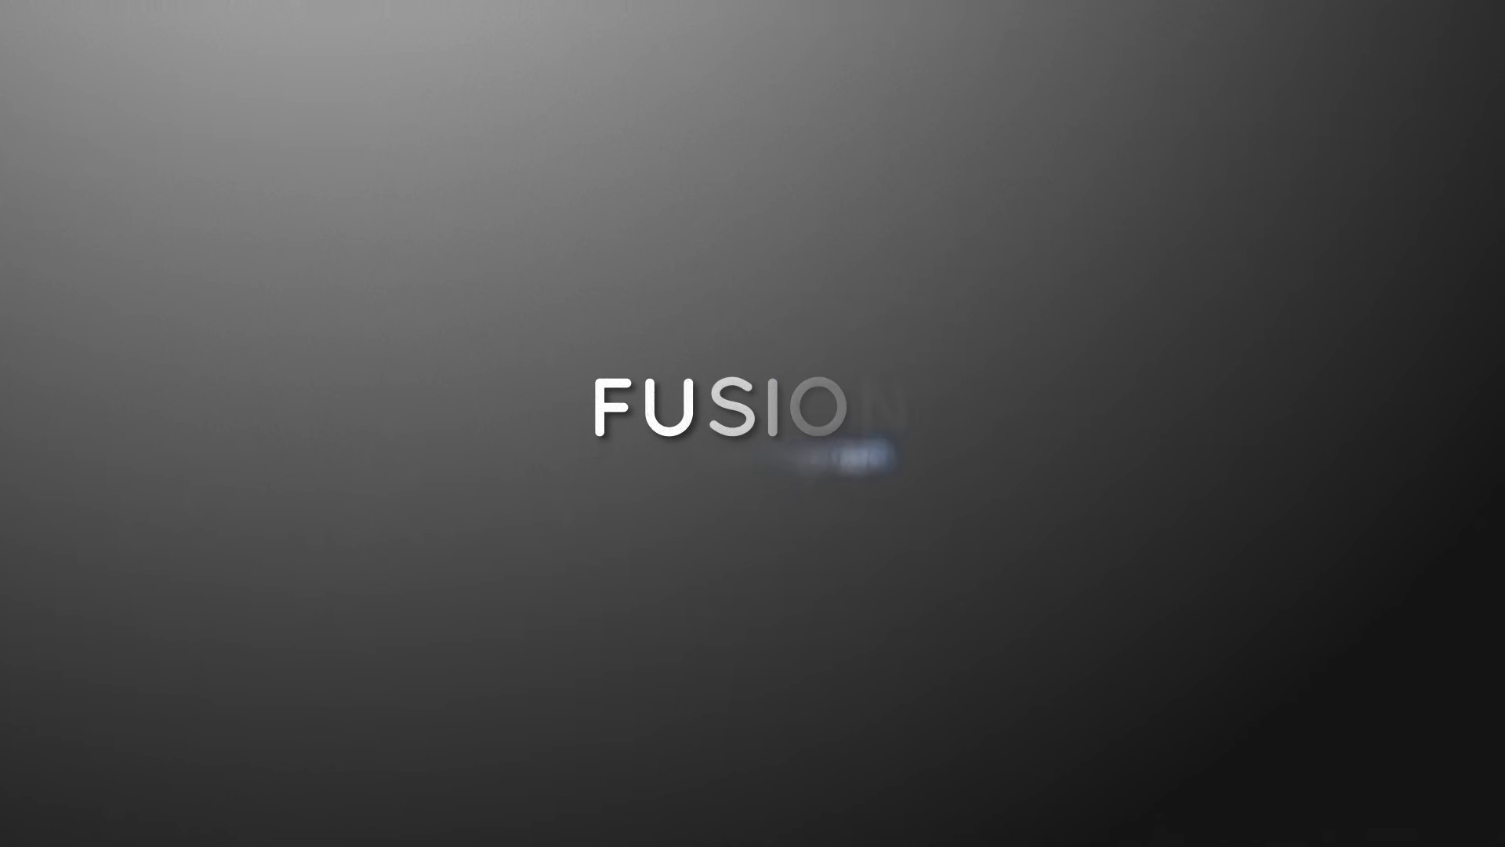